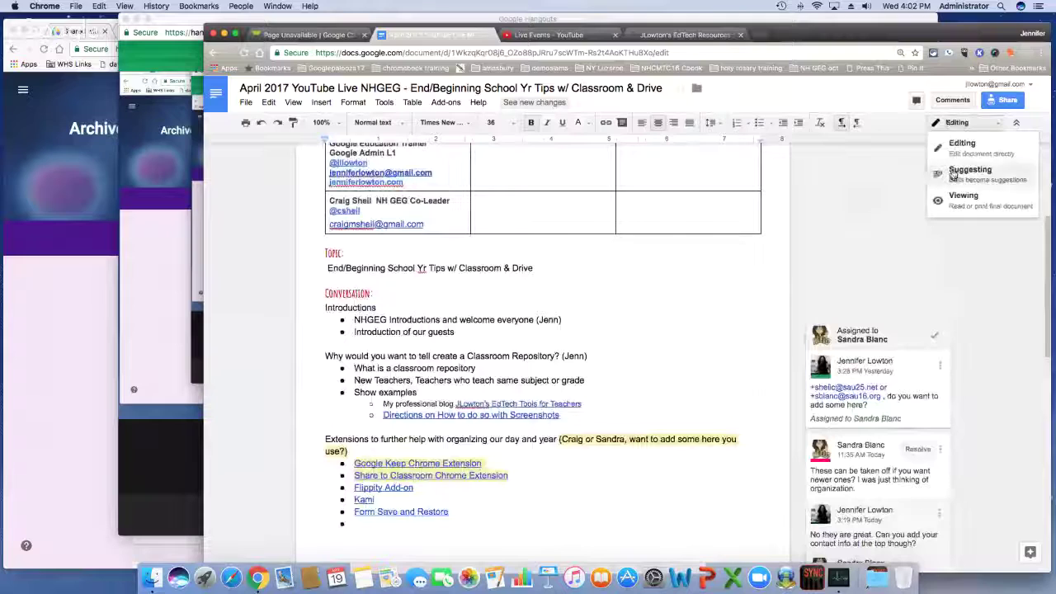
- Switch the show-notes doc to Viewing mode, highlight the goo.gl/hy8j9b link, and return to Hangouts
click(956, 200)
scroll(718, 321, down, 1)
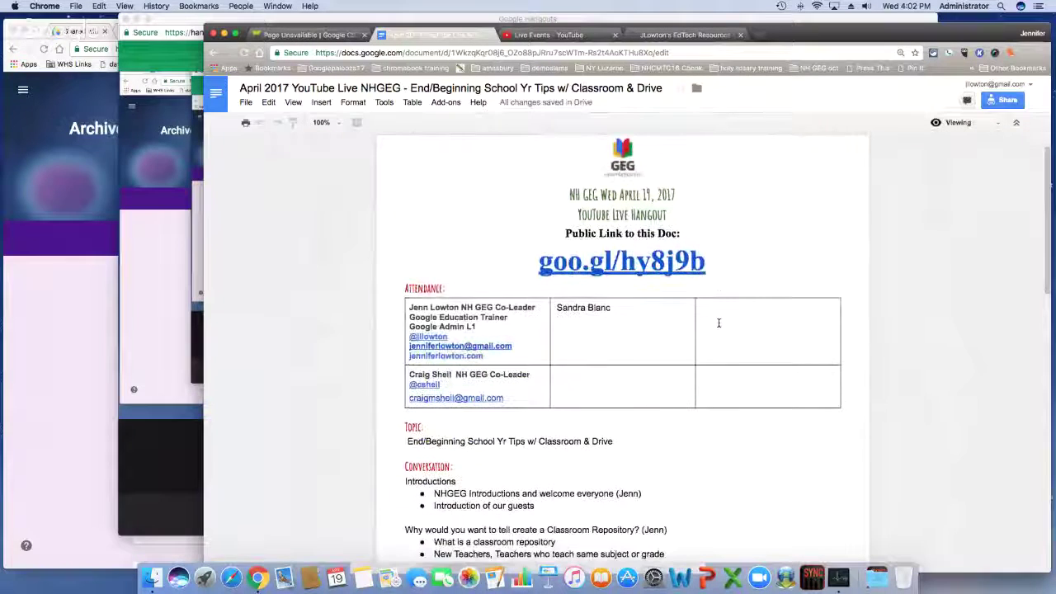
drag(523, 262, 717, 272)
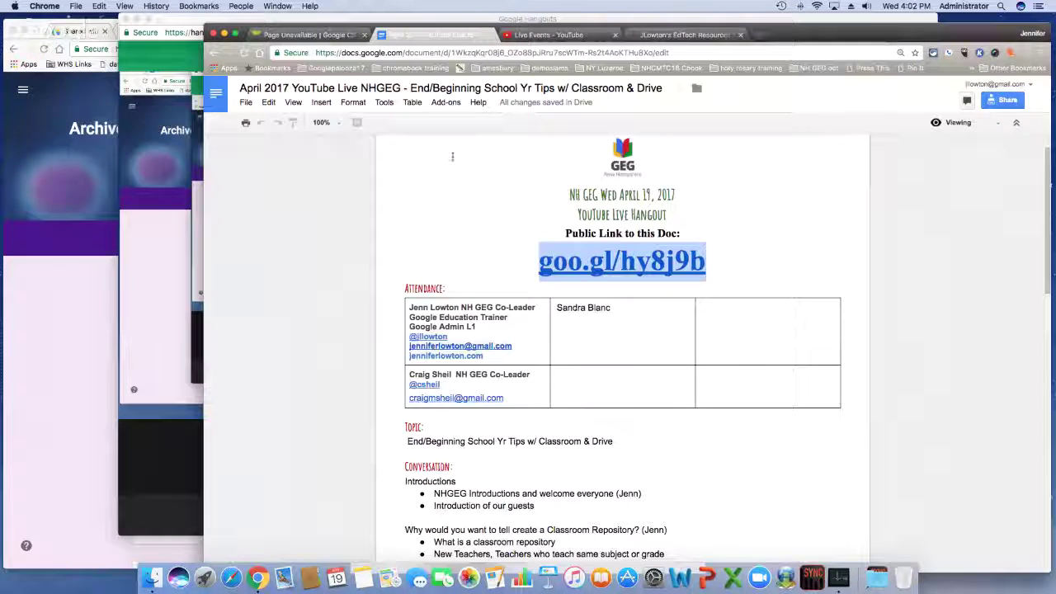
click(146, 246)
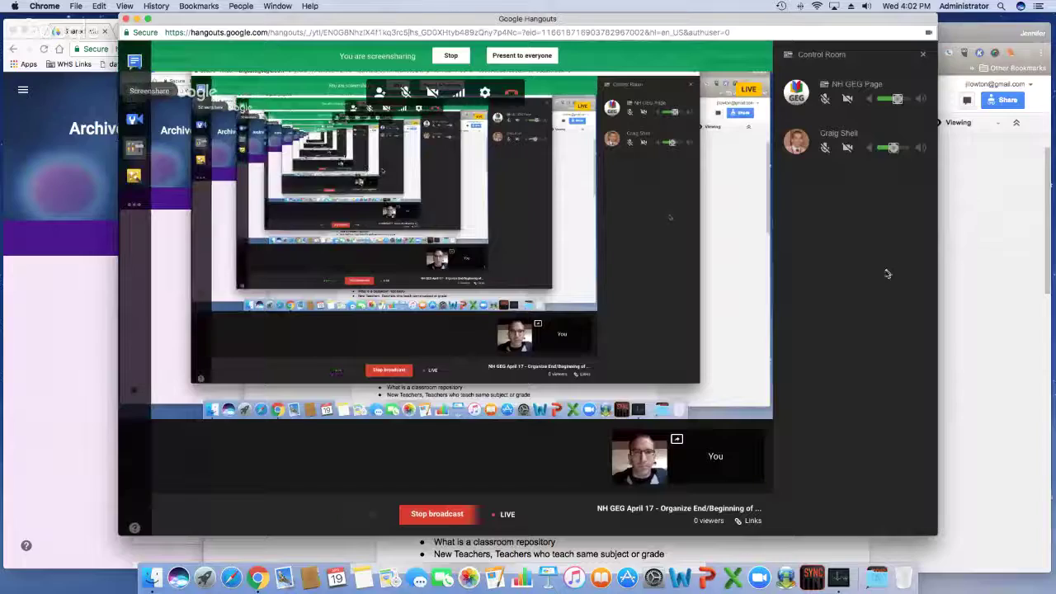
- Bring the show-notes doc forward, then show the jenniferlowton.com EdTech blog and select its address
click(973, 255)
click(671, 34)
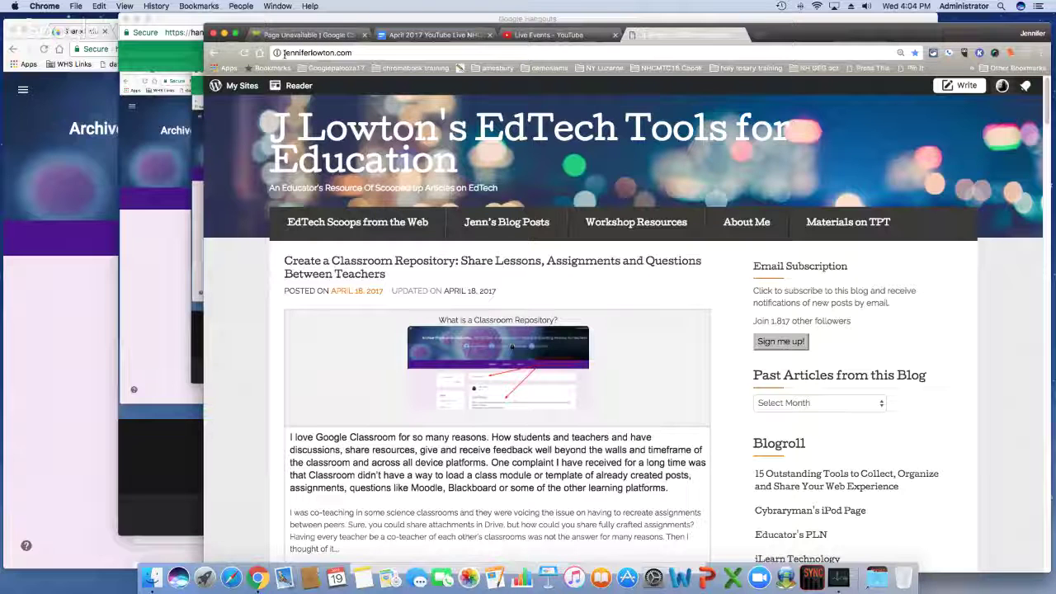
click(355, 53)
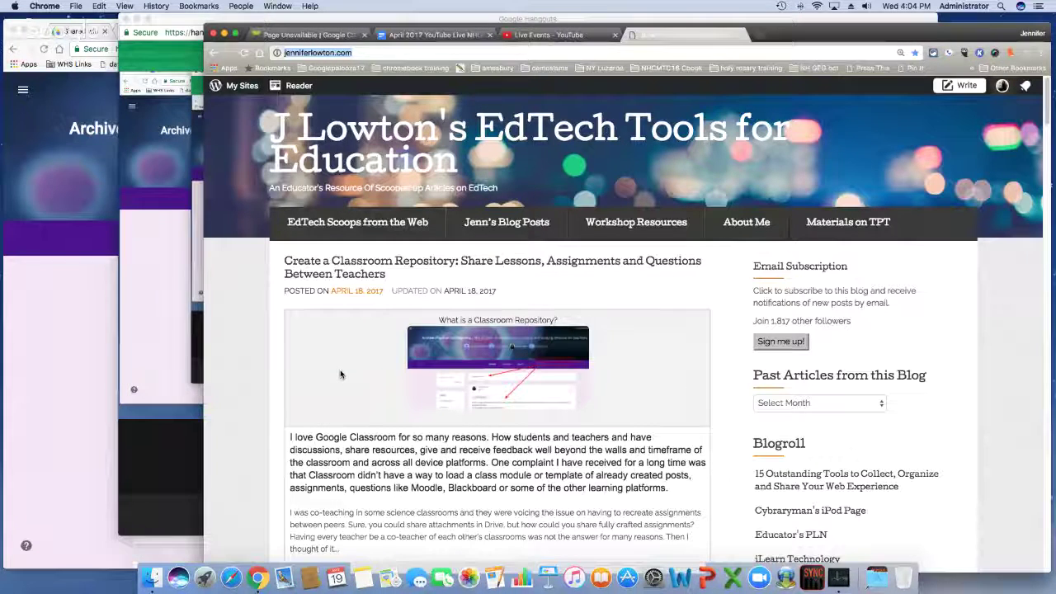
- Read down the 'Create a Classroom Repository' post, then switch to the Archive Biology Lessons class
scroll(341, 373, down, 2)
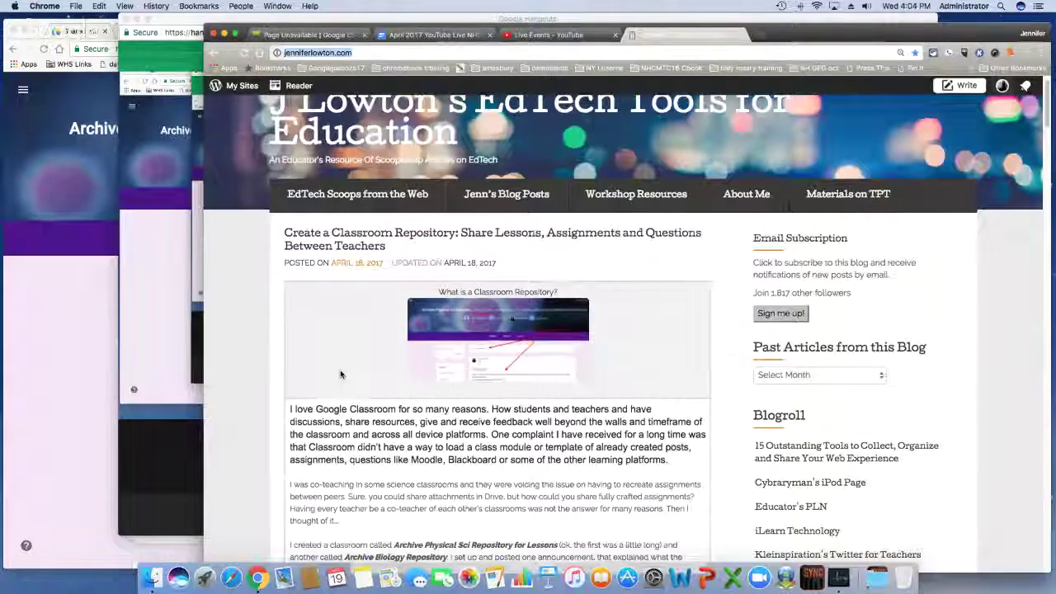
scroll(341, 374, down, 3)
scroll(341, 372, down, 4)
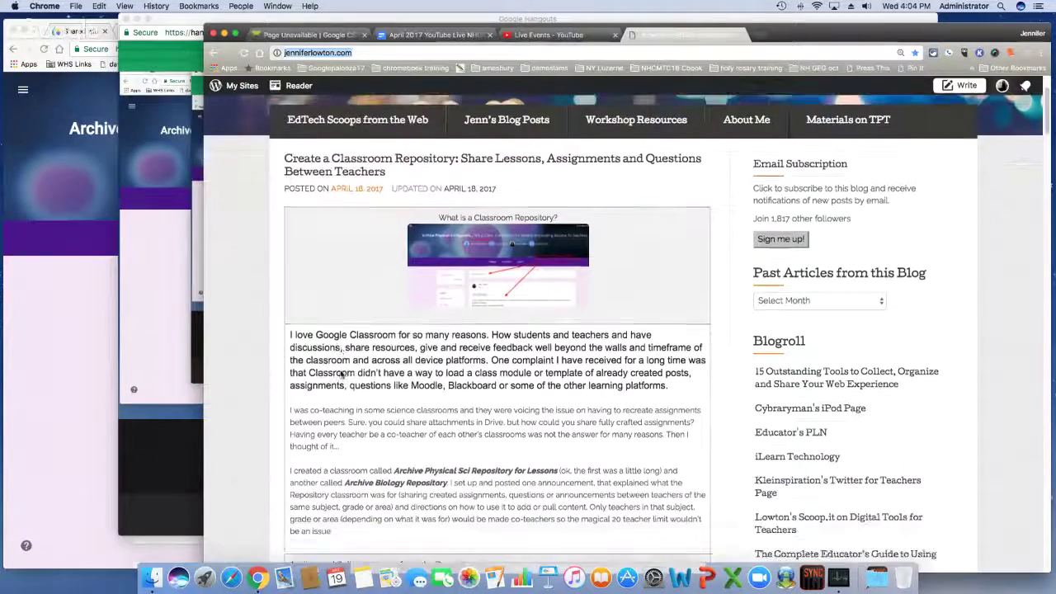
scroll(341, 374, down, 4)
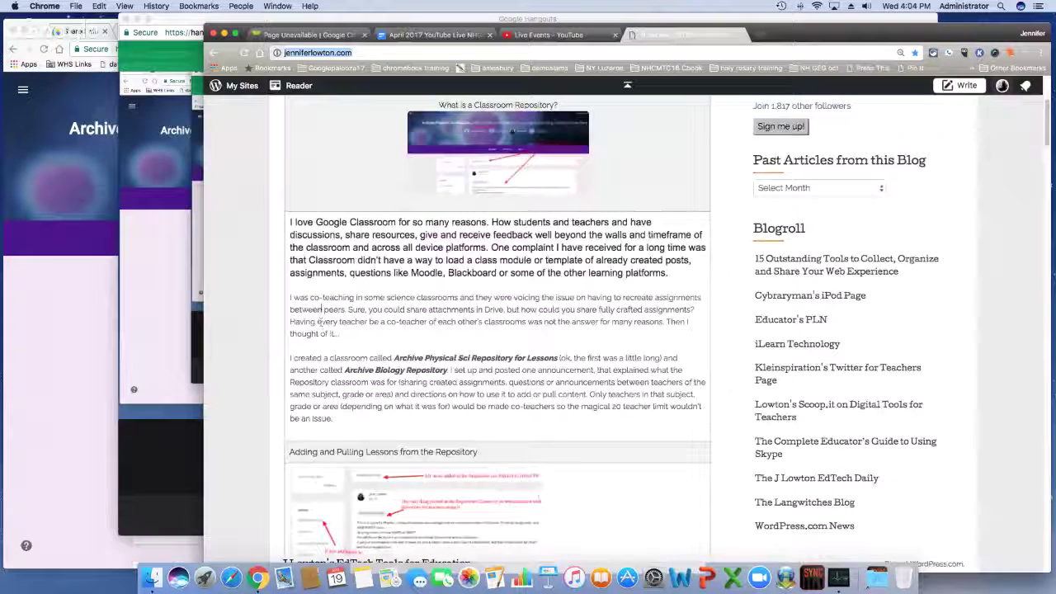
click(72, 284)
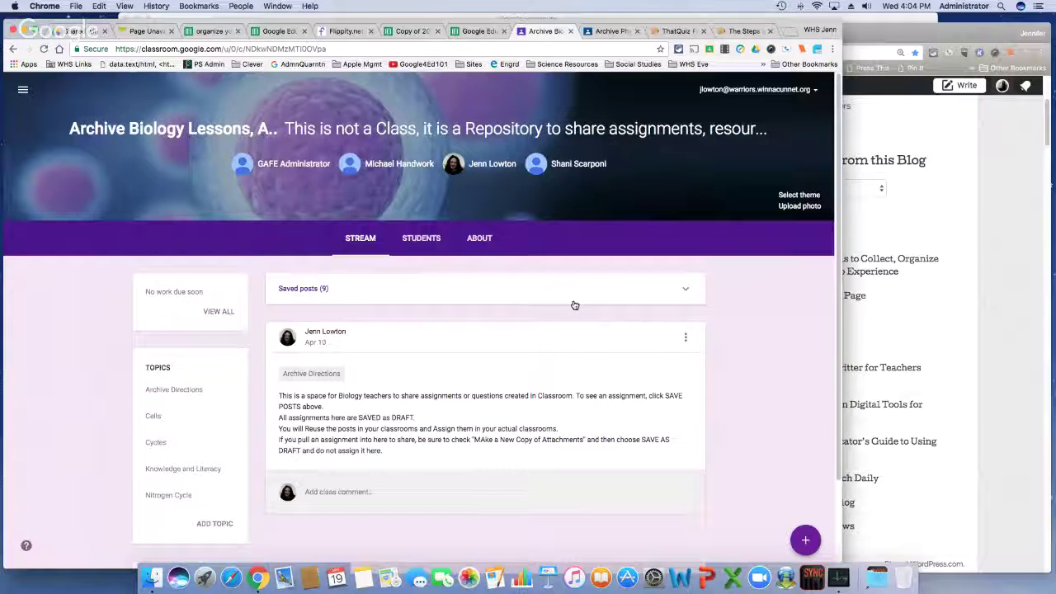
- Check the Archive Biology class's Students roster, then return to its stream
click(424, 238)
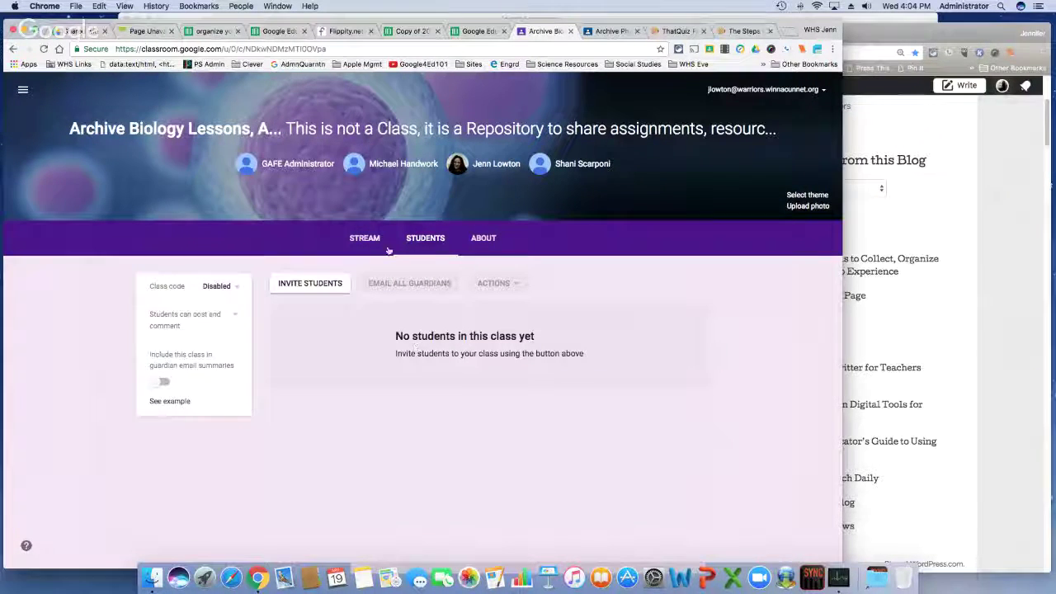
click(364, 238)
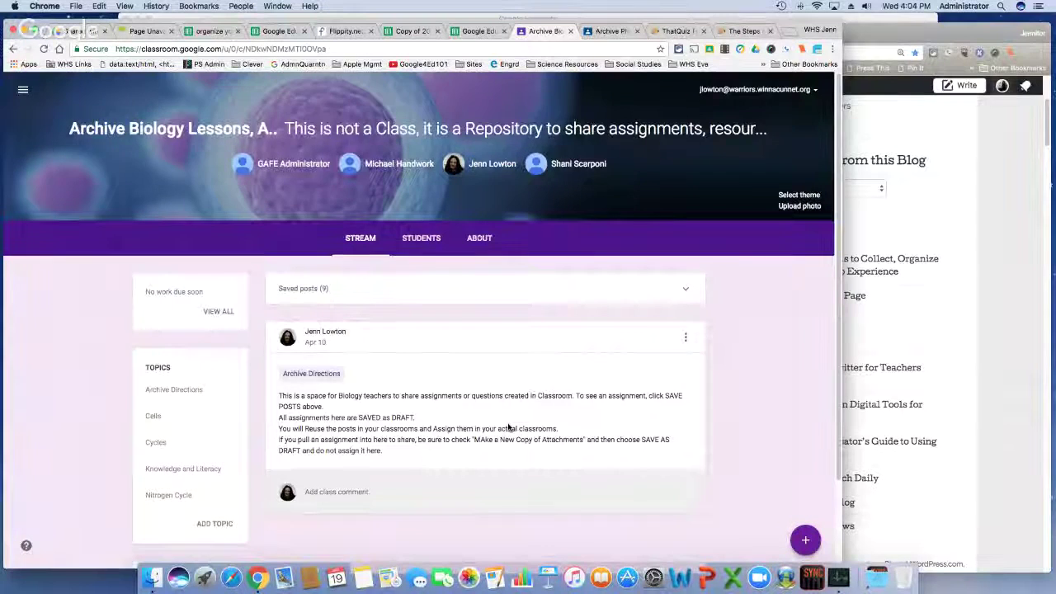
scroll(528, 330, down, 2)
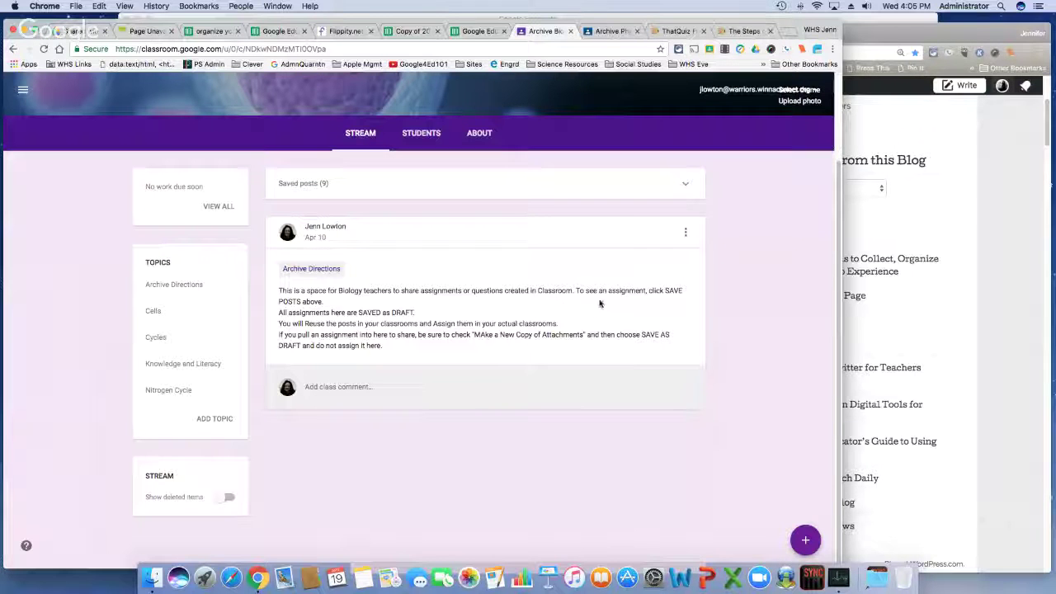
scroll(563, 318, up, 1)
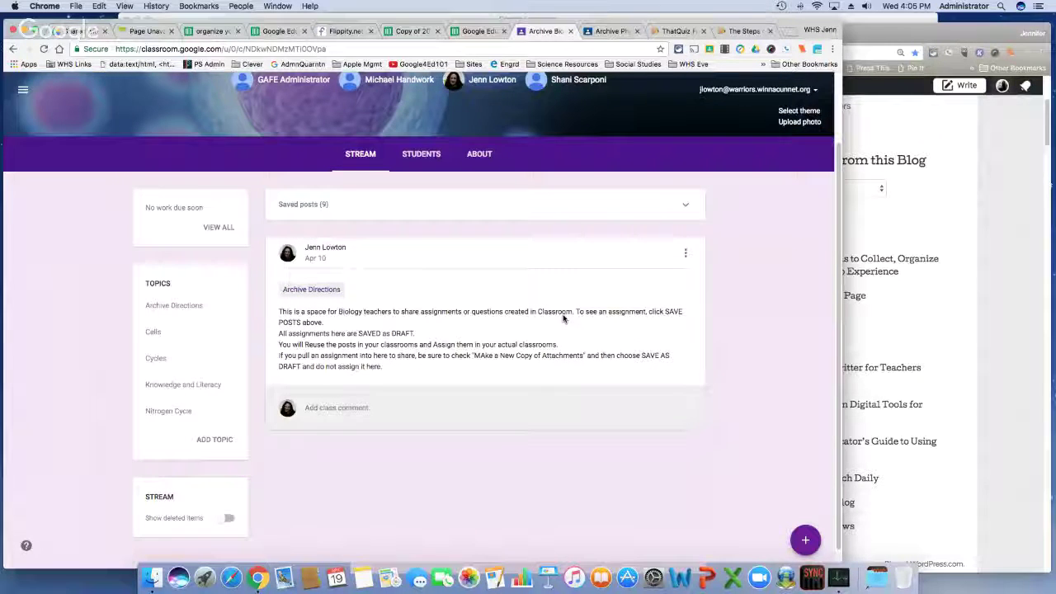
scroll(560, 250, up, 2)
- Expand Saved posts (9) and scroll through the draft posts
click(330, 262)
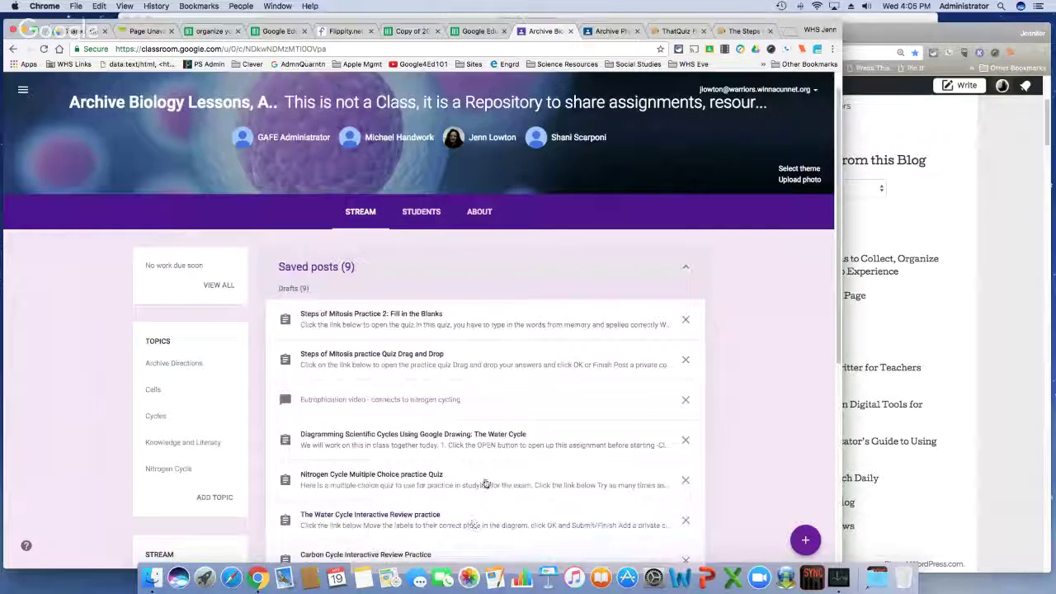
scroll(472, 495, down, 1)
scroll(503, 443, down, 4)
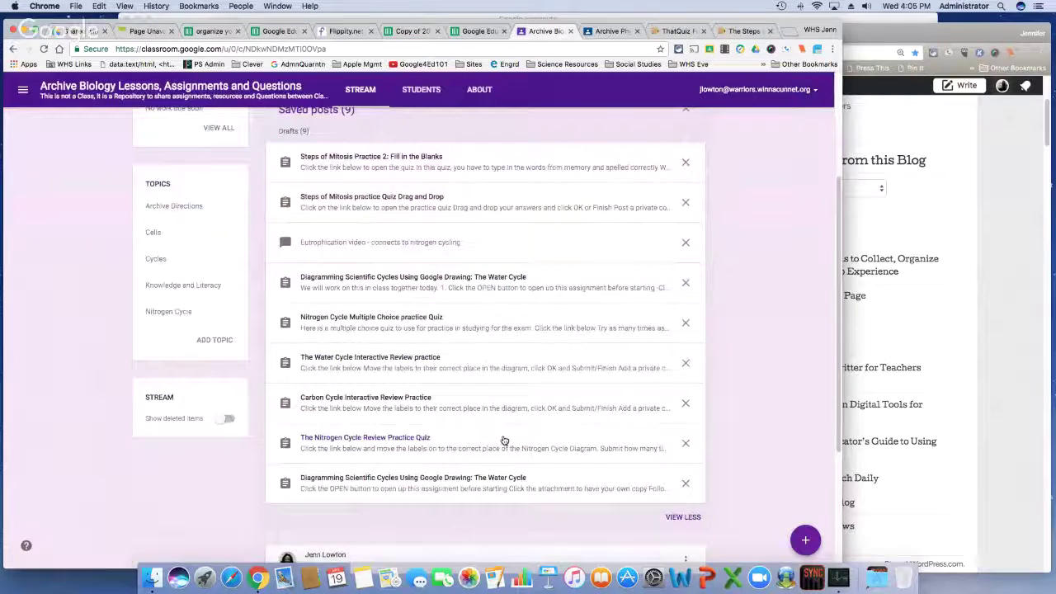
scroll(502, 438, up, 1)
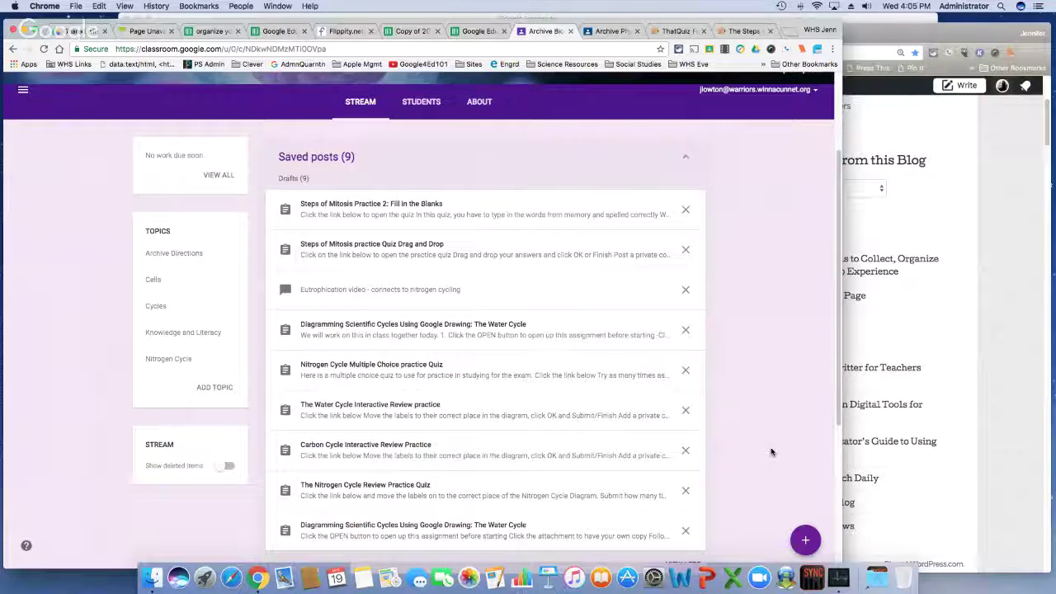
mouse_move(804, 536)
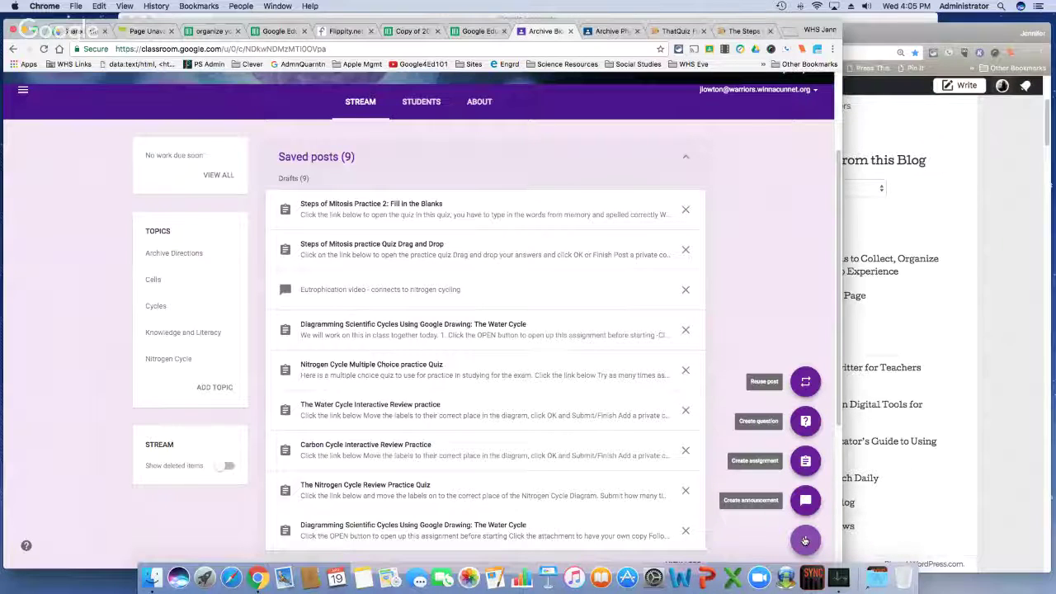
- Reuse 'Steps of Mitosis Practice 2: Fill in the Blanks' from Biology CP 16-17 Block 4 with new attachment copies
click(804, 383)
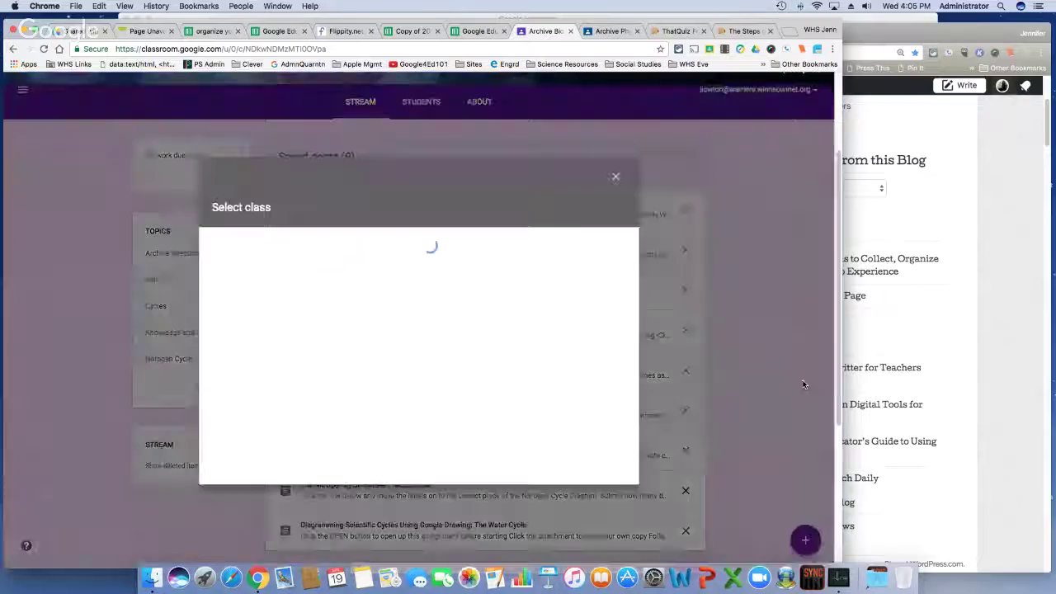
click(541, 349)
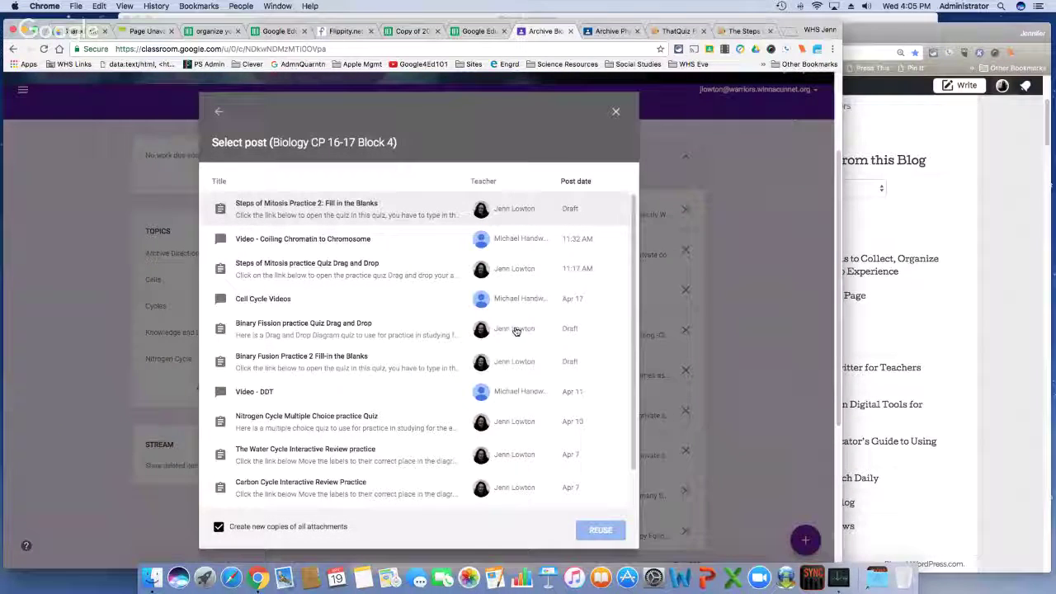
scroll(288, 207, down, 1)
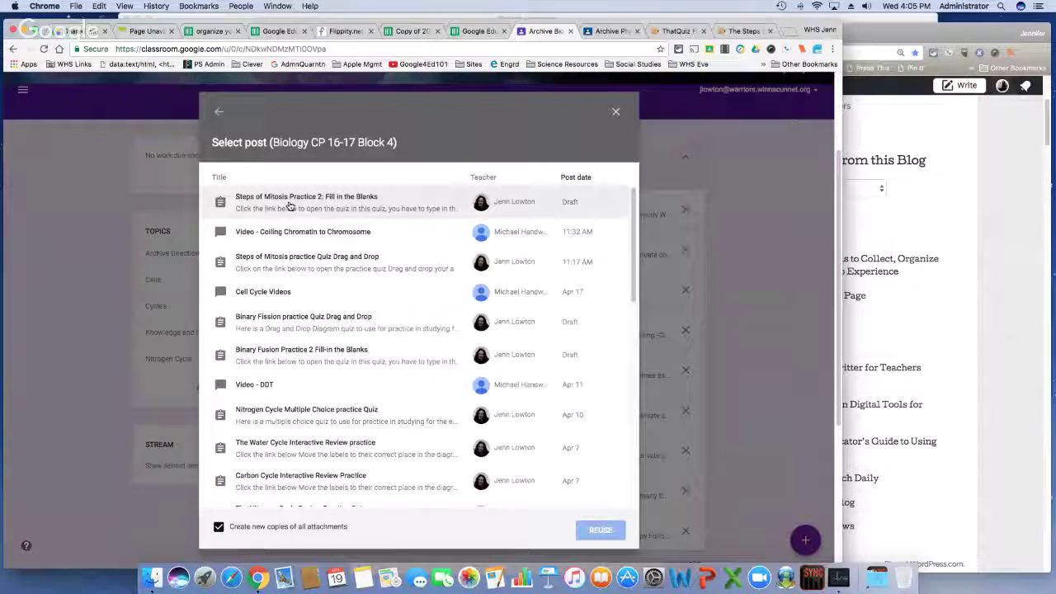
click(289, 206)
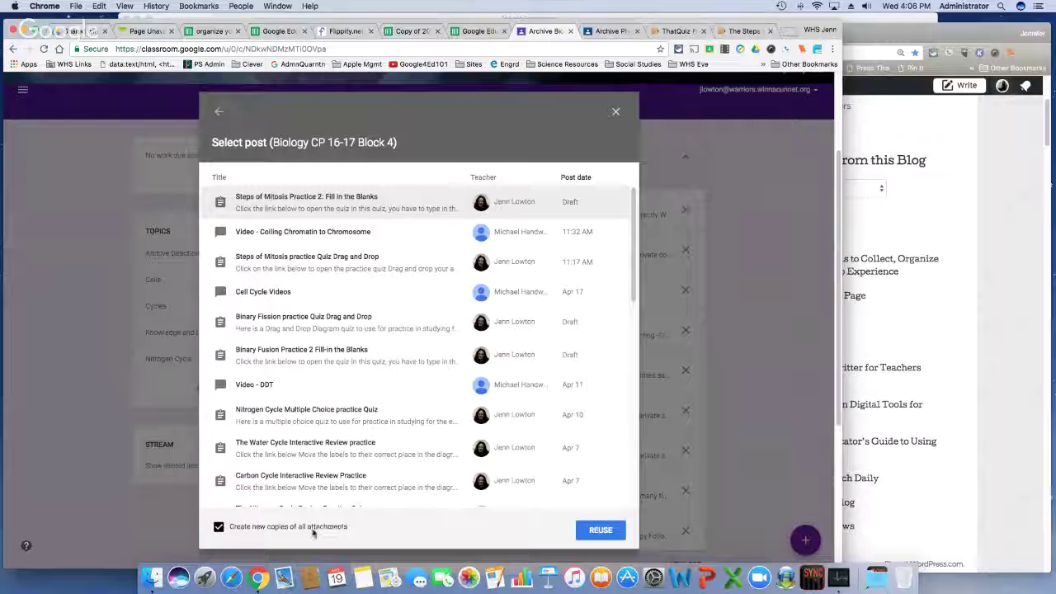
click(589, 533)
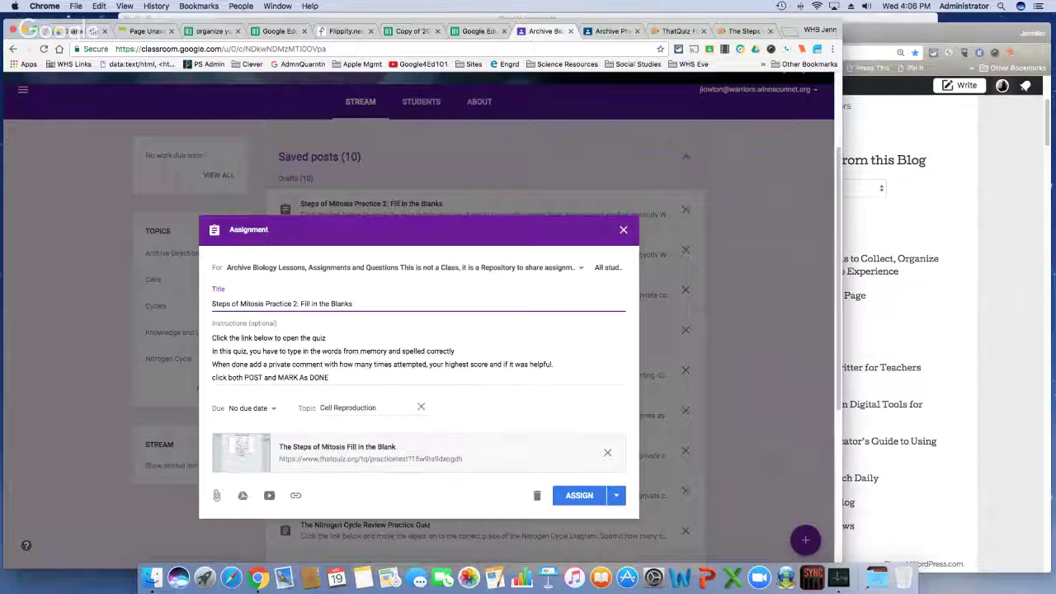
- Keep the reused assignment's title, review the ASSIGN options, and close it unassigned
click(278, 240)
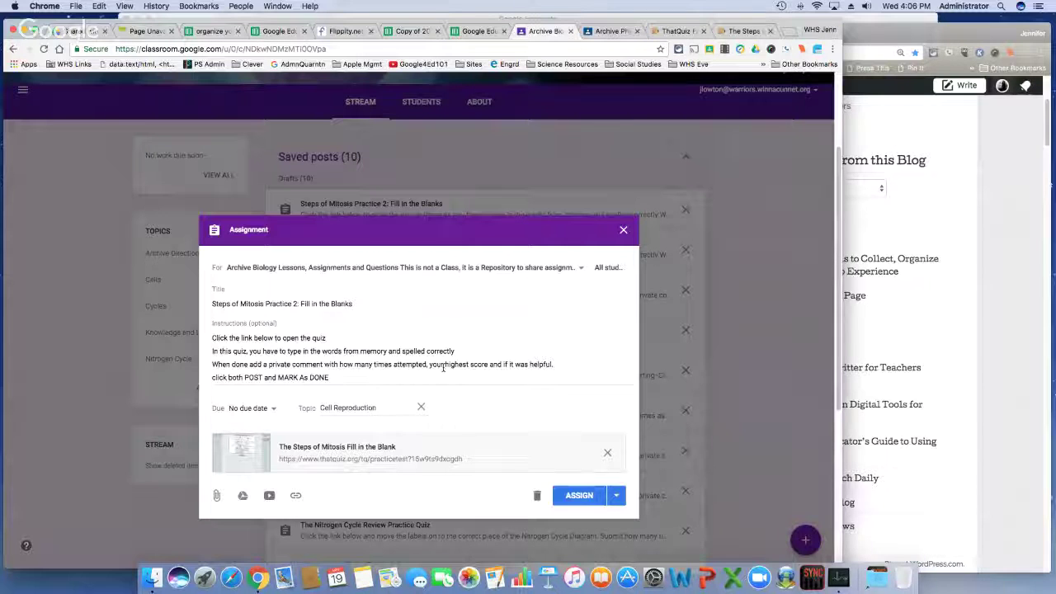
click(617, 500)
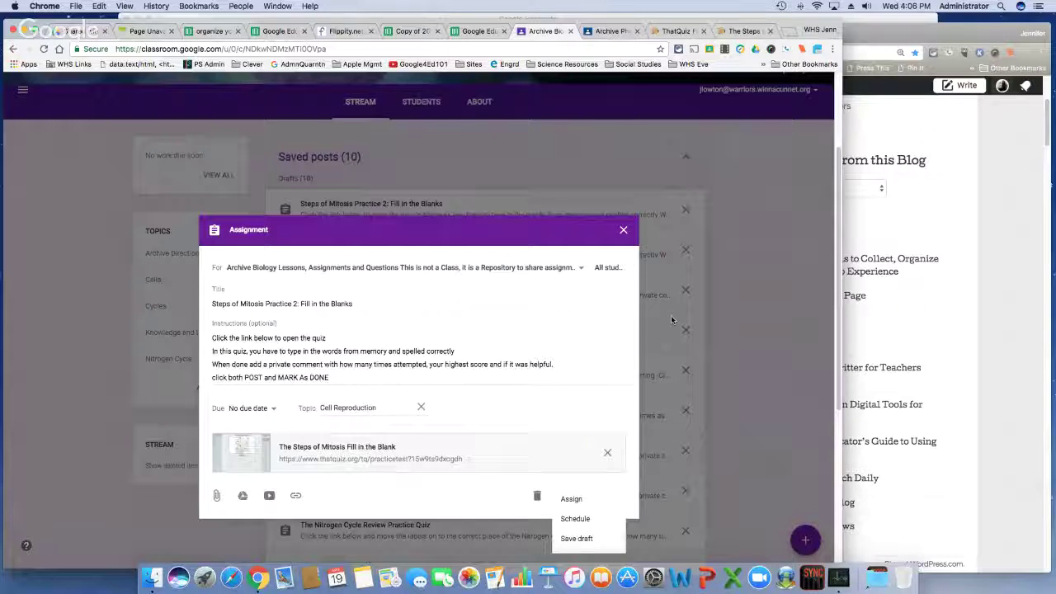
click(623, 229)
- Review the Diagramming Scientific Cycles draft's per-student copy sharing and instructions, then close it unchanged
scroll(597, 377, down, 3)
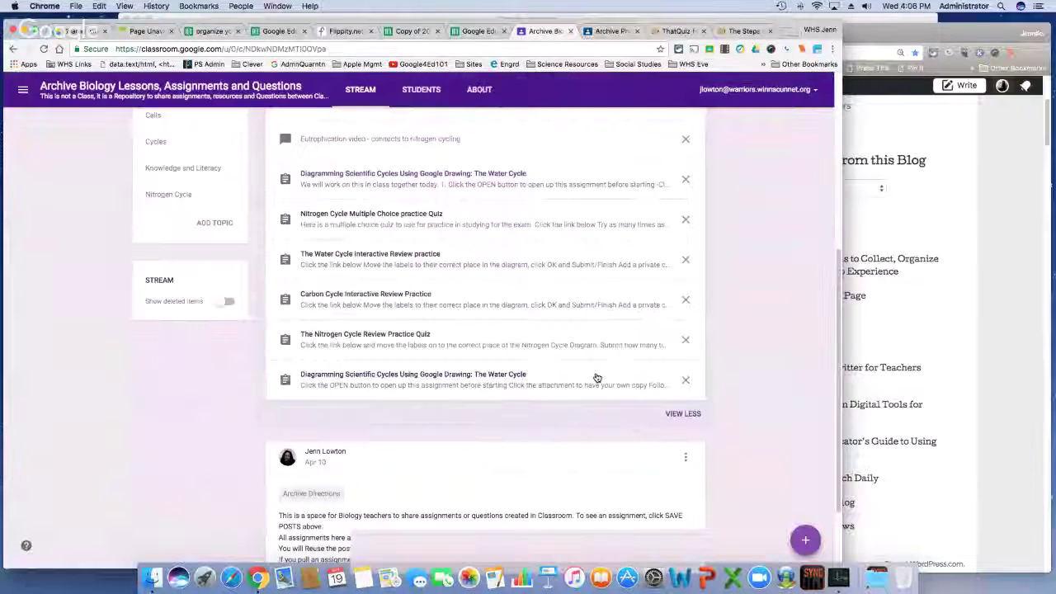
scroll(597, 377, down, 2)
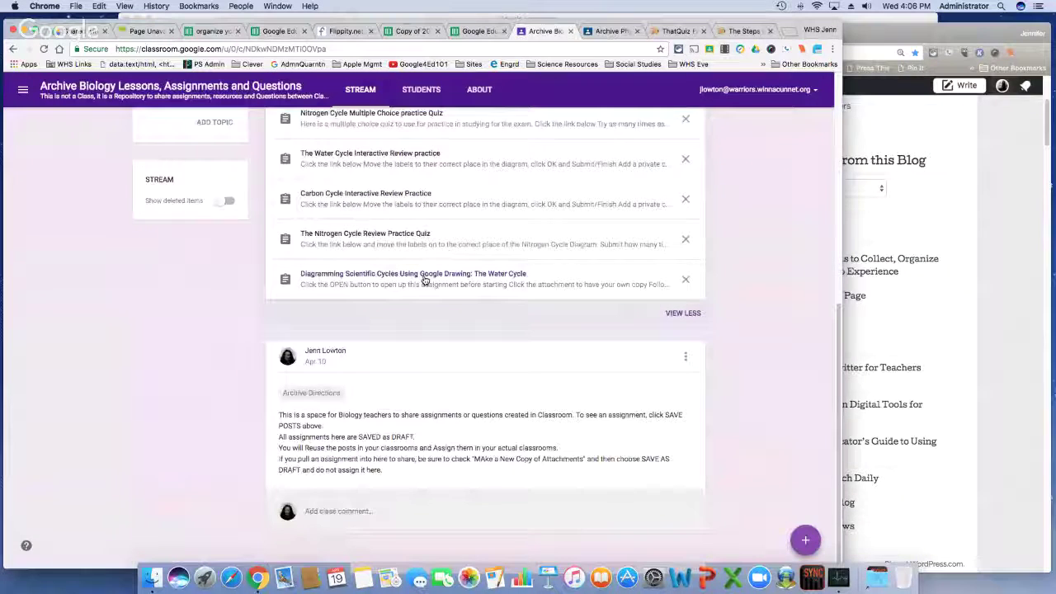
click(424, 282)
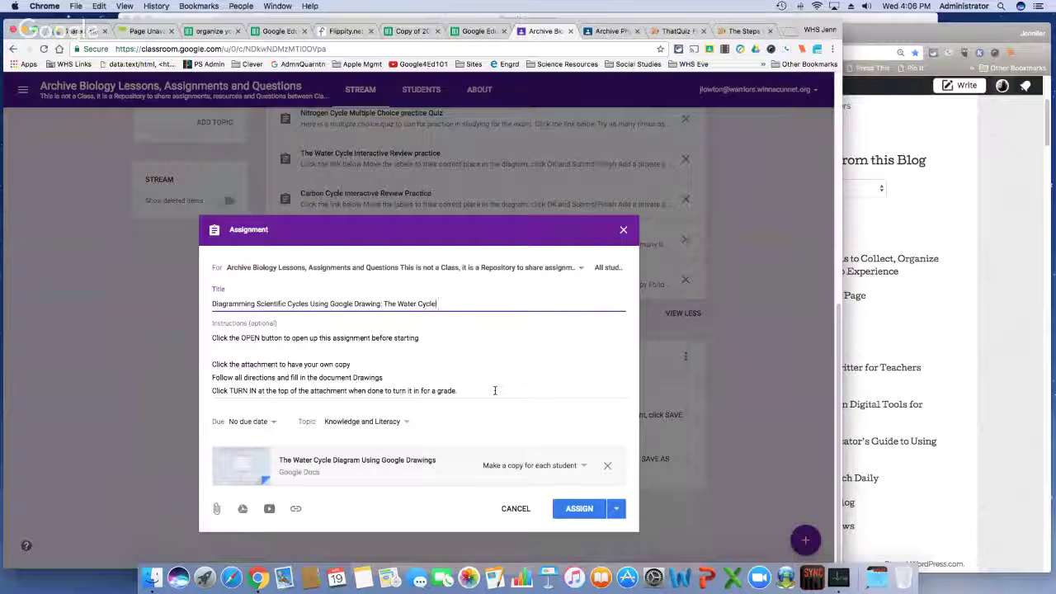
click(511, 467)
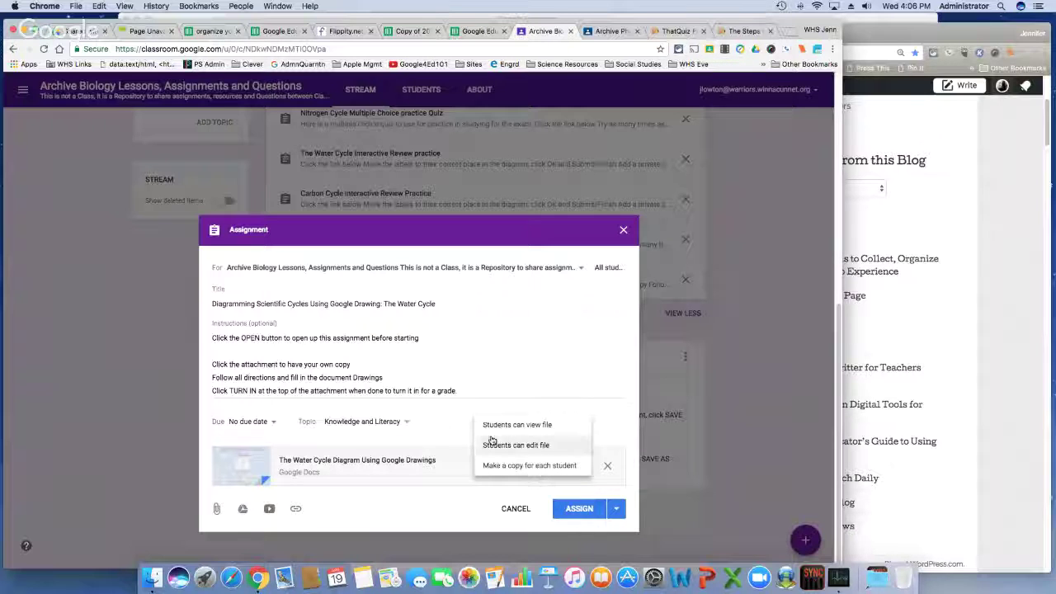
click(346, 346)
drag(212, 337, 367, 390)
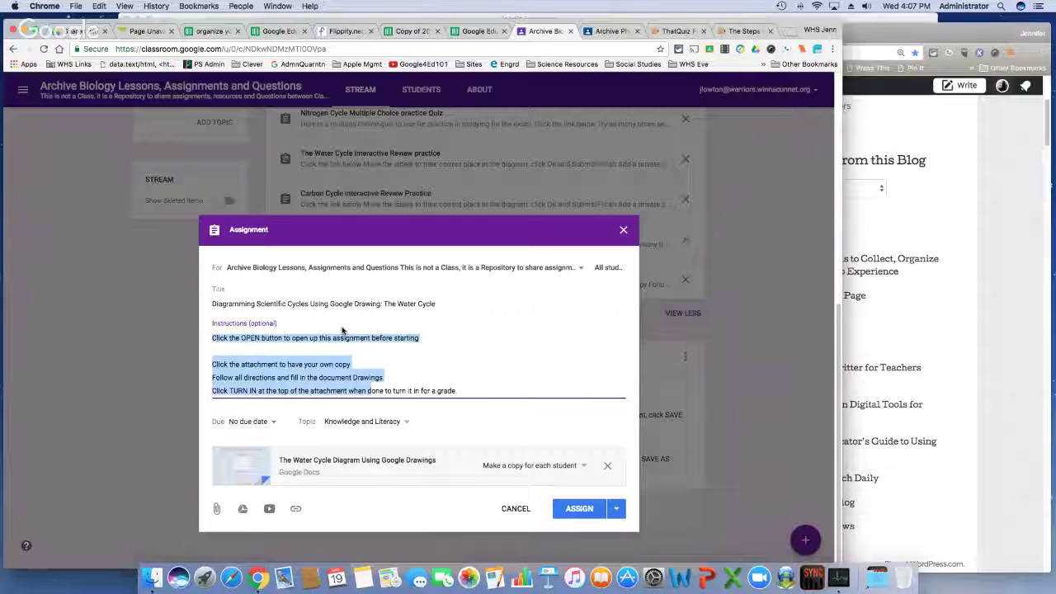
click(623, 232)
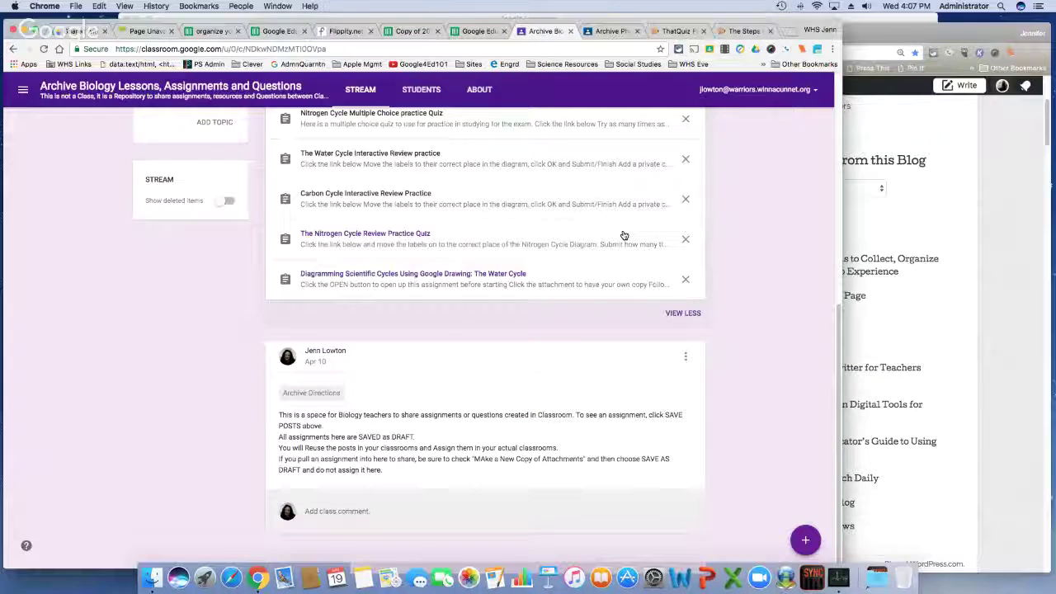
- Switch to the WHS Student Help Desk class from the class list
scroll(414, 314, up, 4)
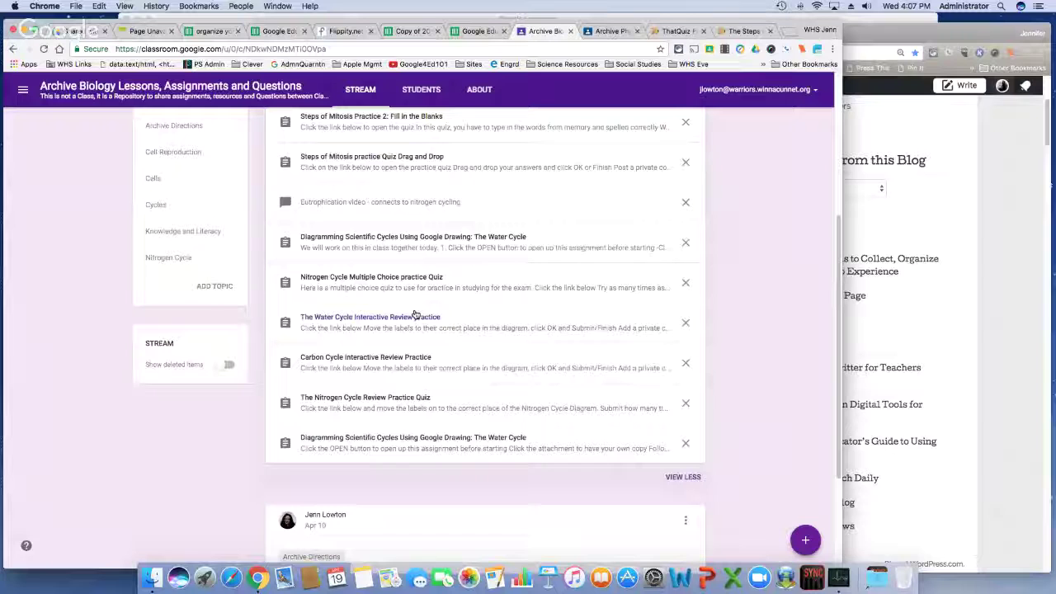
scroll(415, 316, up, 2)
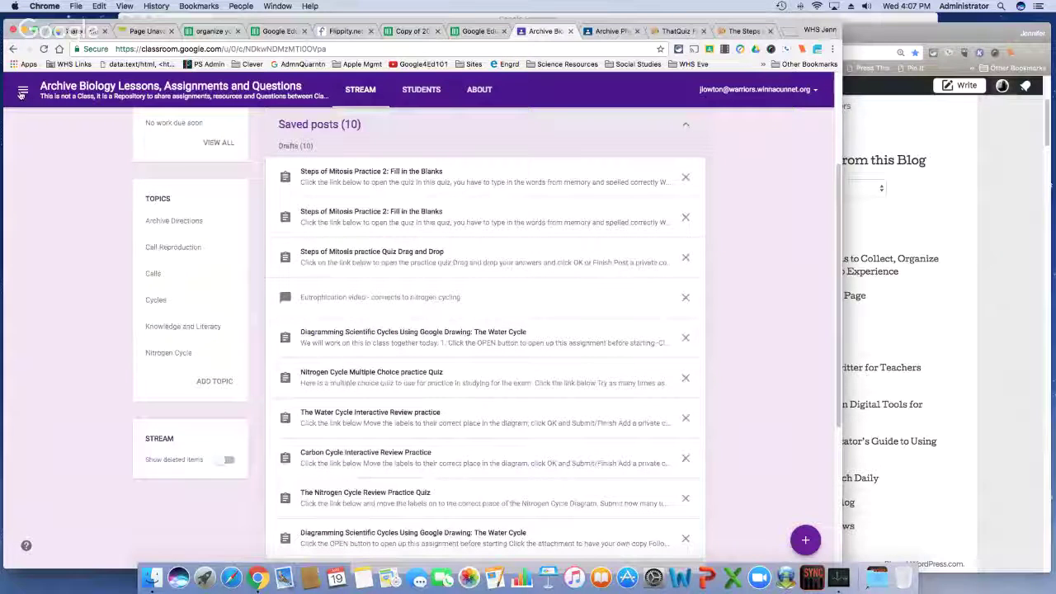
click(22, 92)
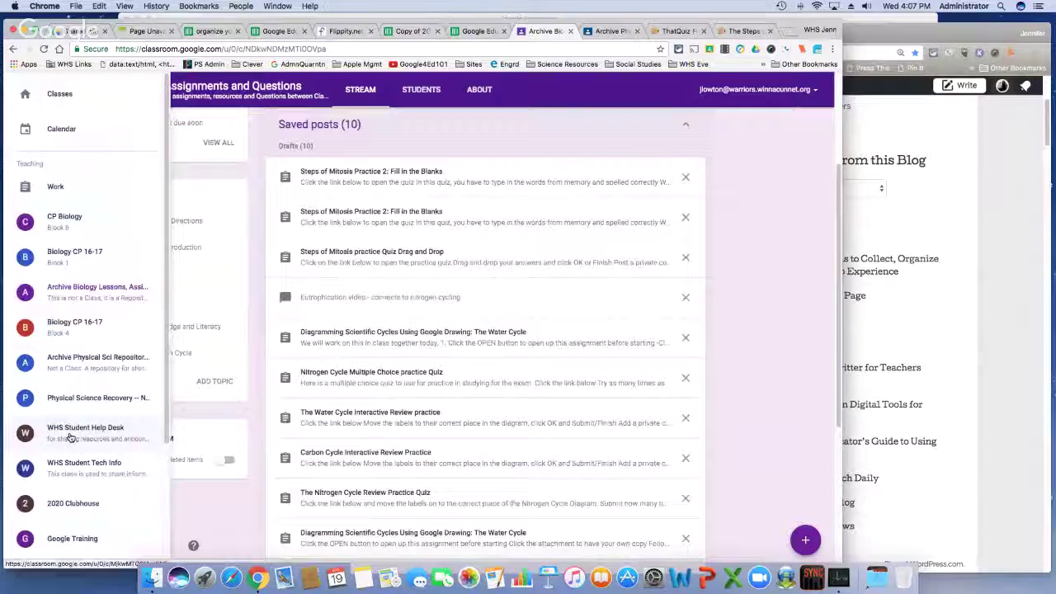
click(71, 437)
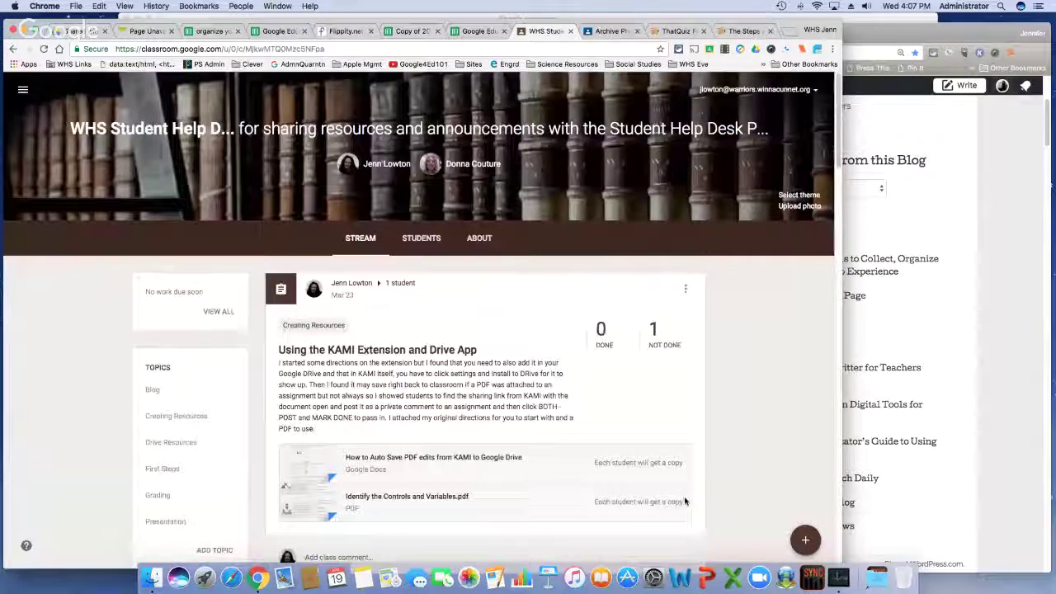
- Choose Reuse post from the + create menu in WHS Student Help Desk
mouse_move(804, 540)
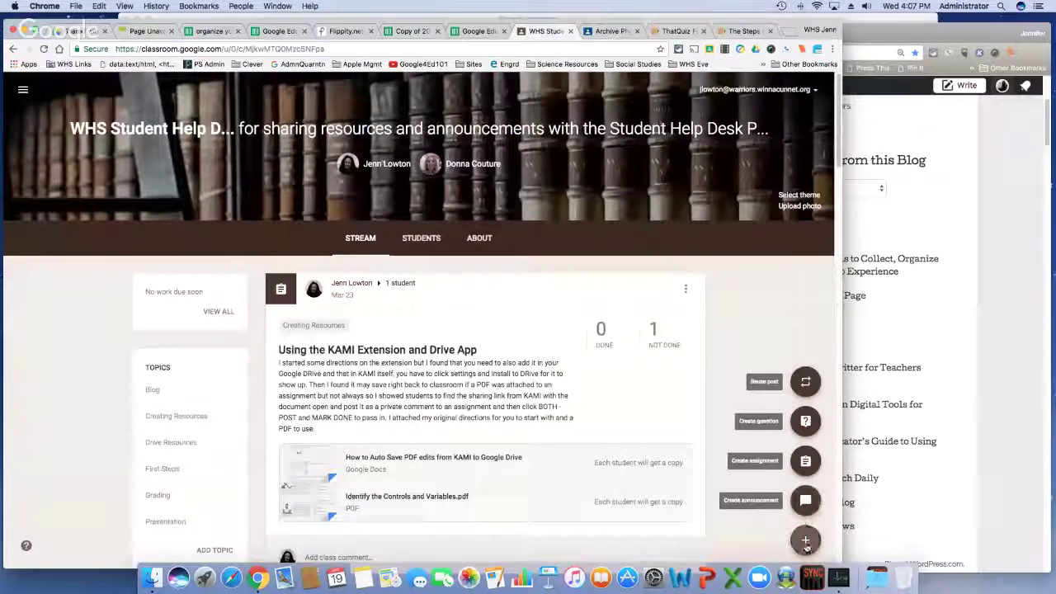
click(804, 382)
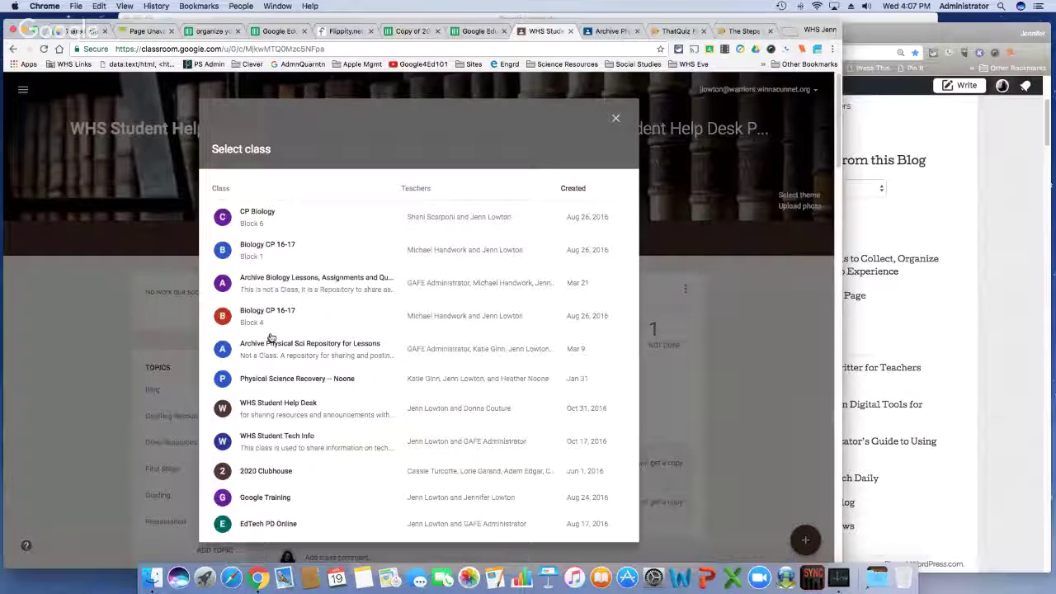
- Reuse Dynamic Earth from Archive Physical Sci Repository for Lessons, creating new copies of all attachments
click(320, 347)
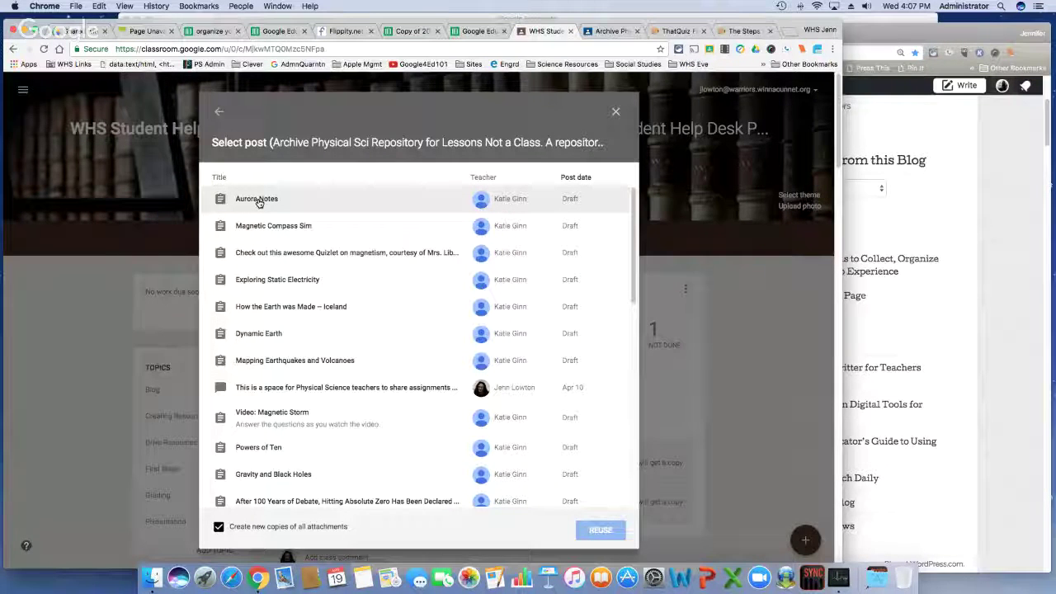
click(259, 333)
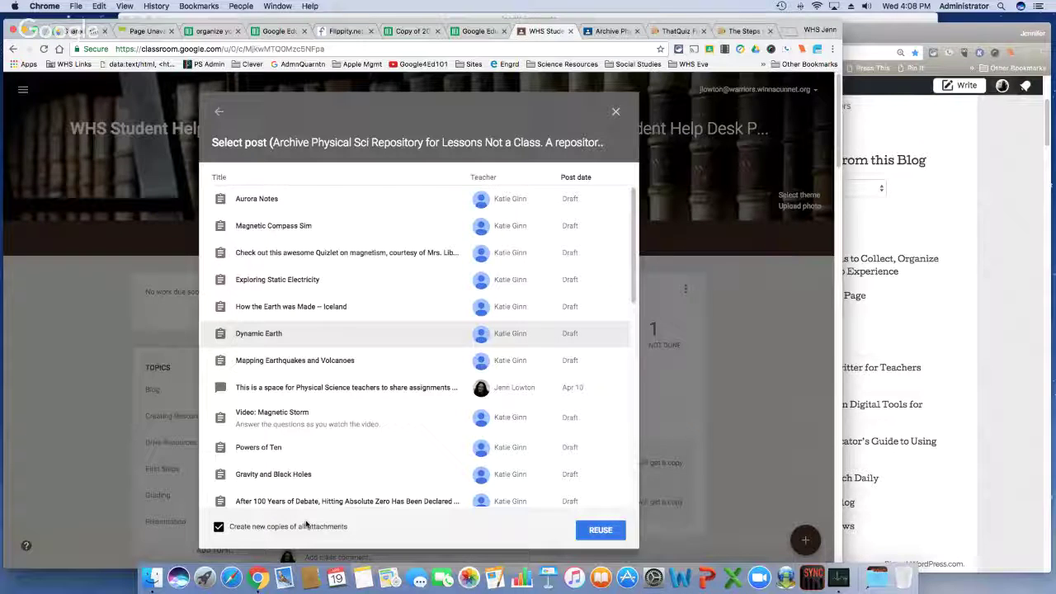
click(590, 531)
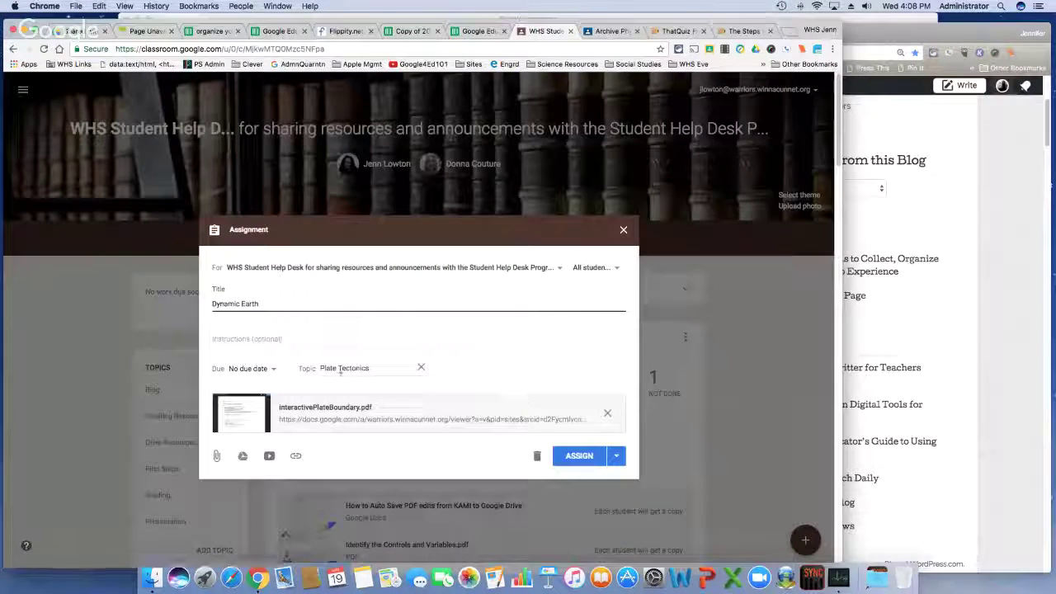
- Check the Plate Tectonics topic and All students list, then close Dynamic Earth without assigning
click(370, 368)
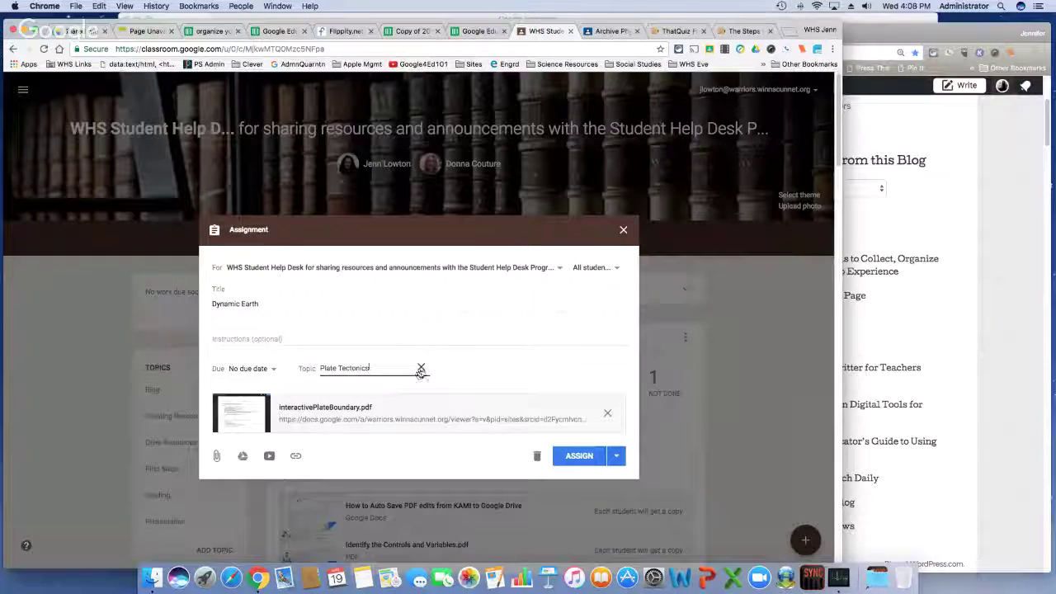
drag(371, 368, 329, 368)
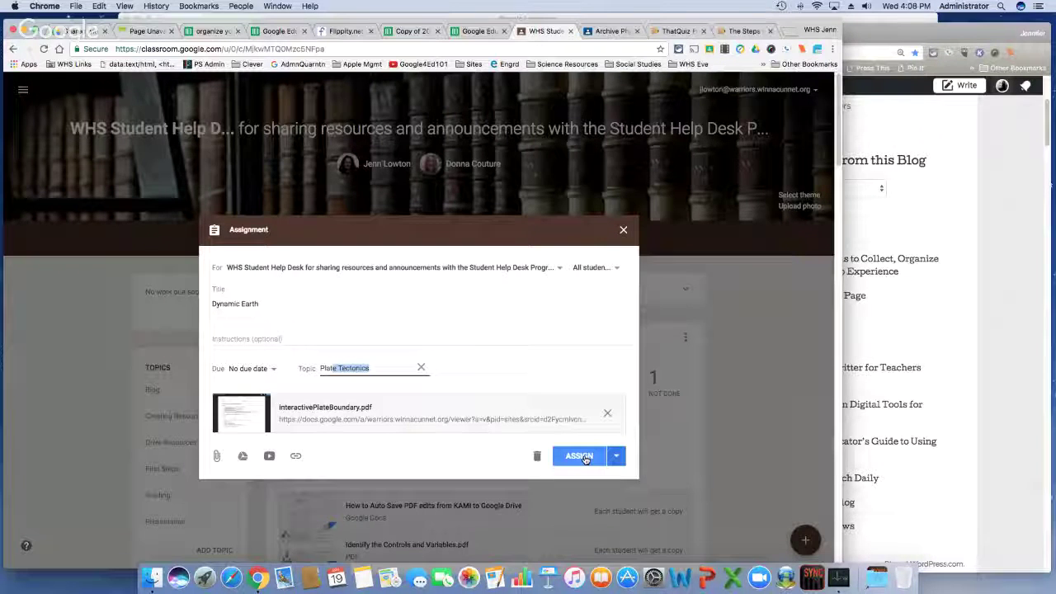
click(610, 267)
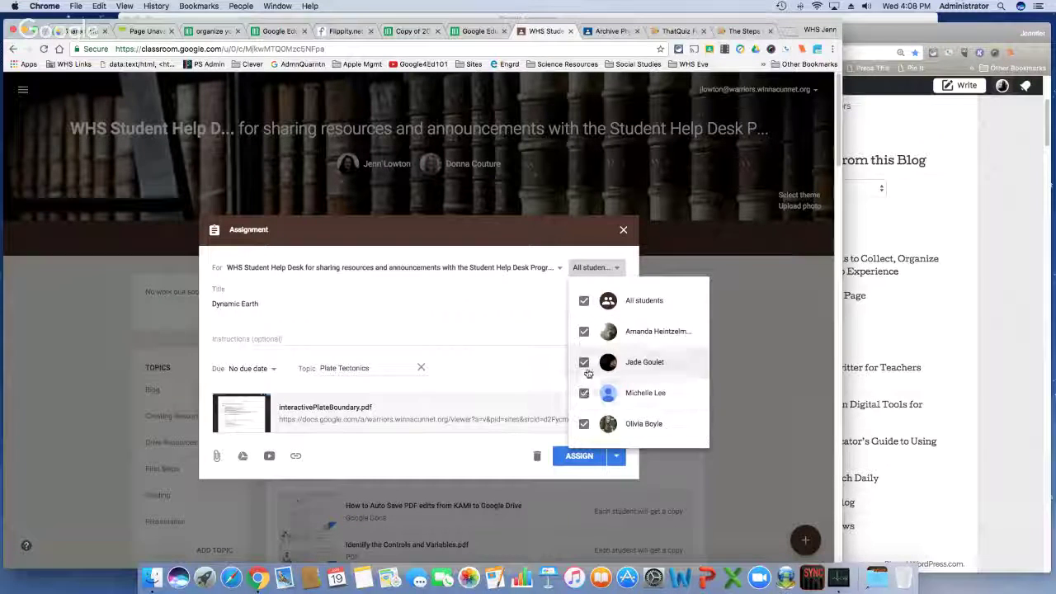
click(608, 270)
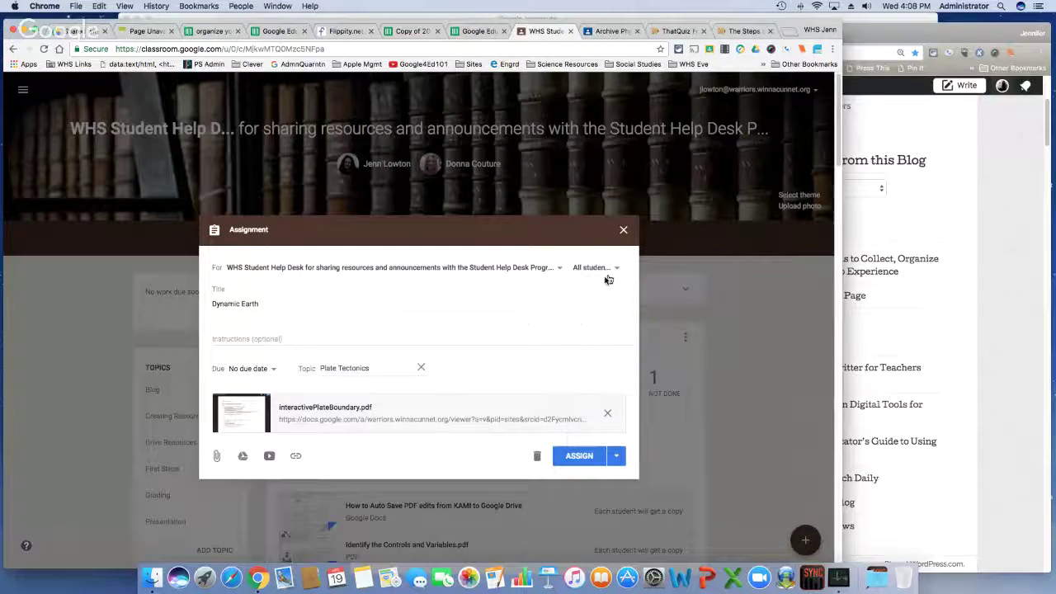
click(624, 230)
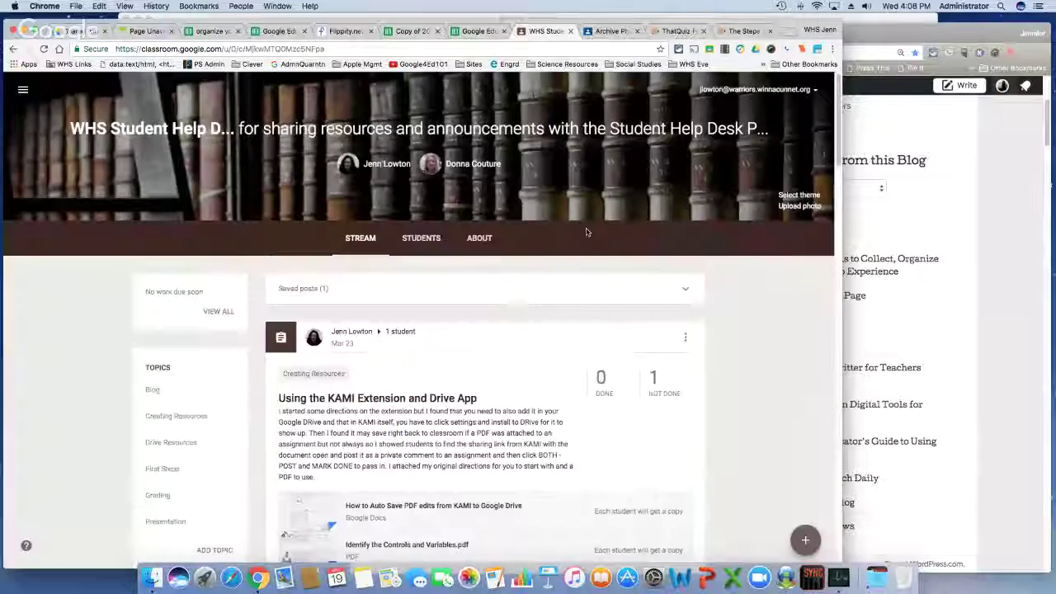
- Go back, switch to the Archive Physical Sci tab, and scroll to the stream's top
click(12, 48)
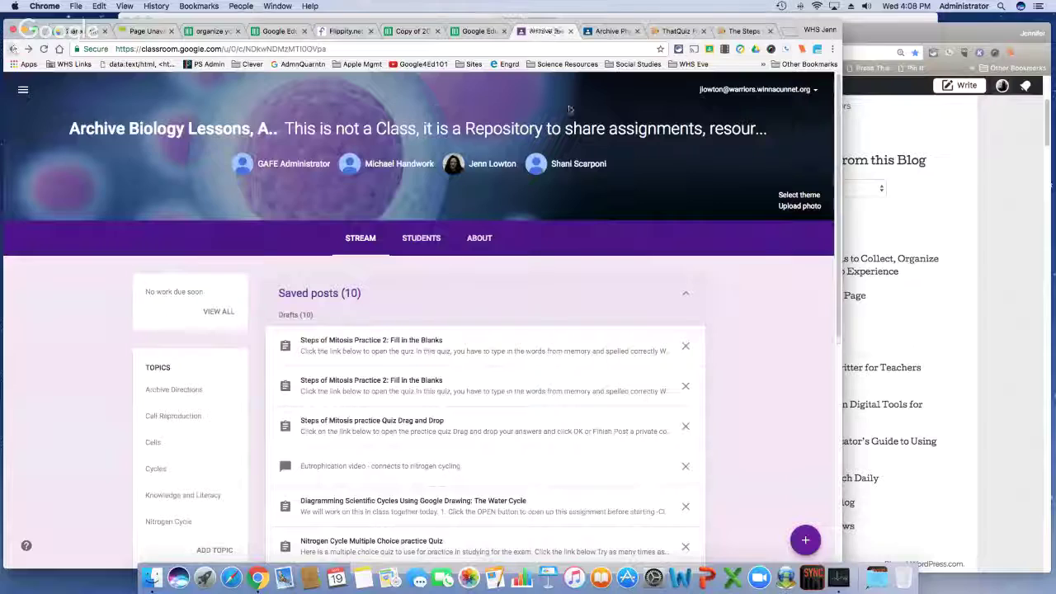
click(598, 33)
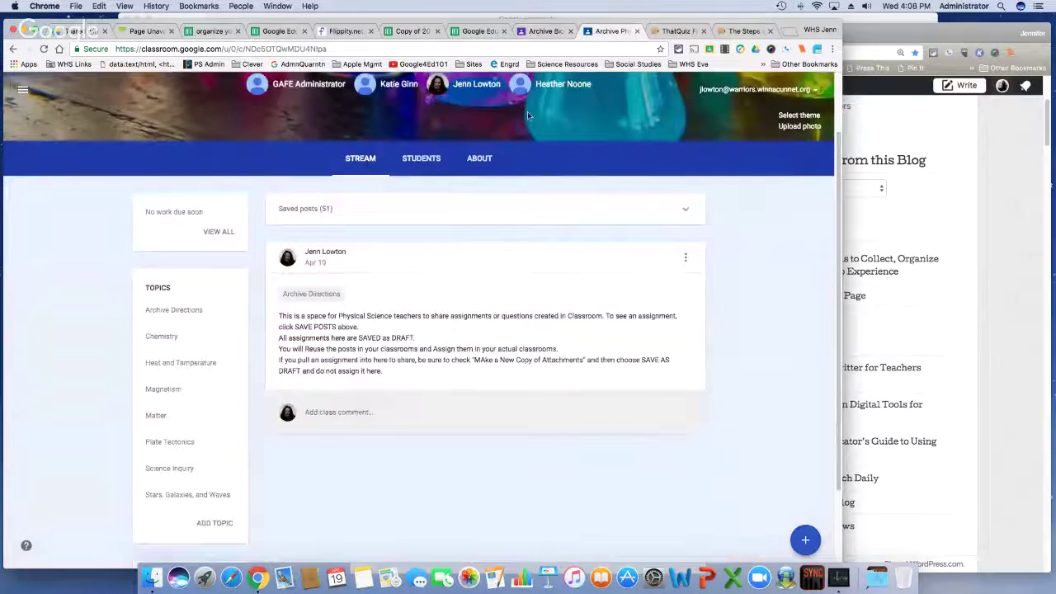
scroll(508, 197, up, 2)
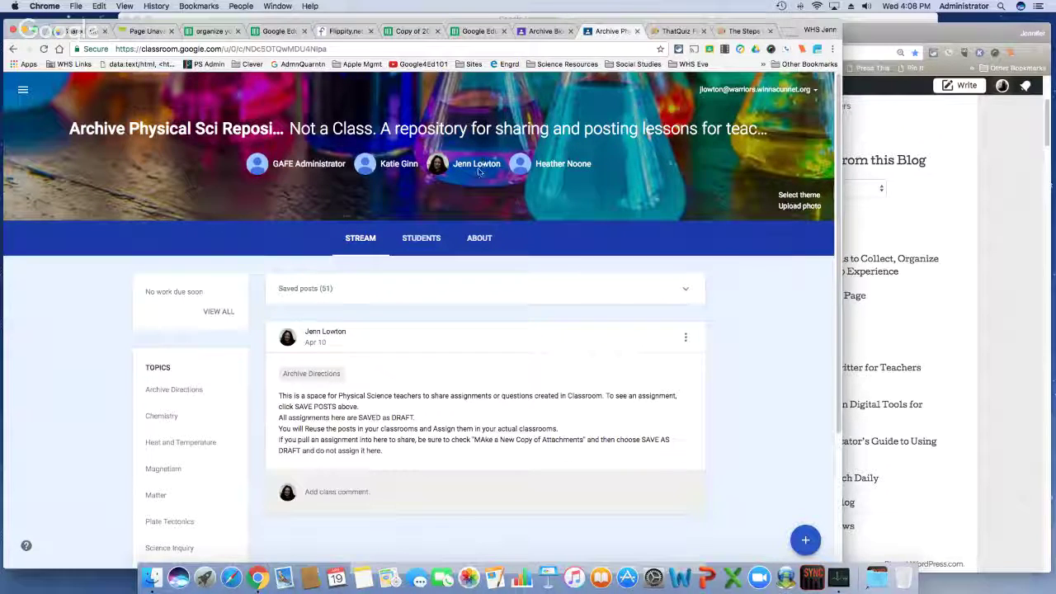
click(479, 238)
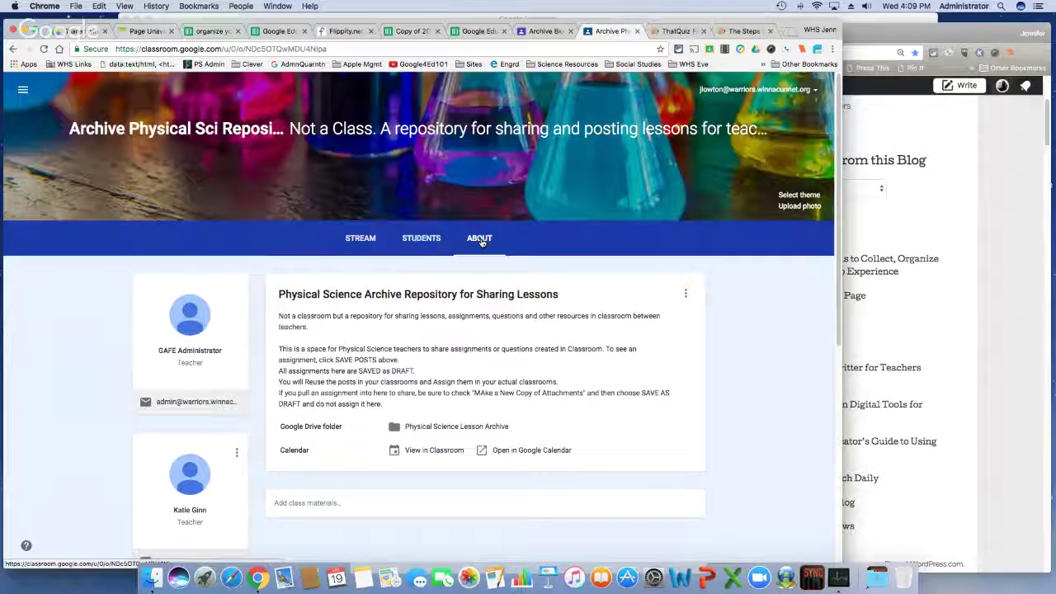
drag(280, 315, 387, 403)
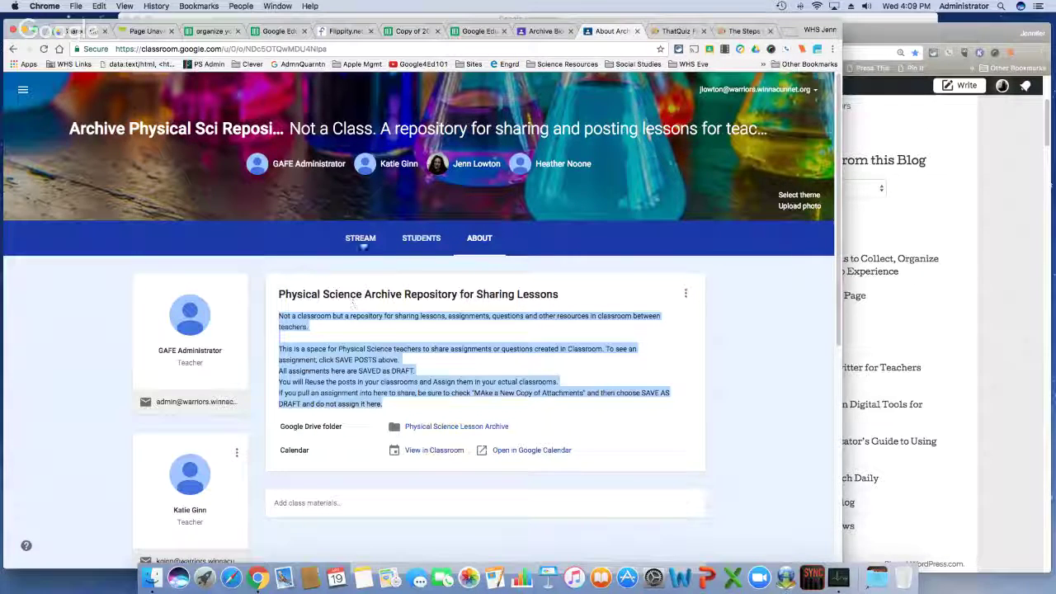
click(360, 238)
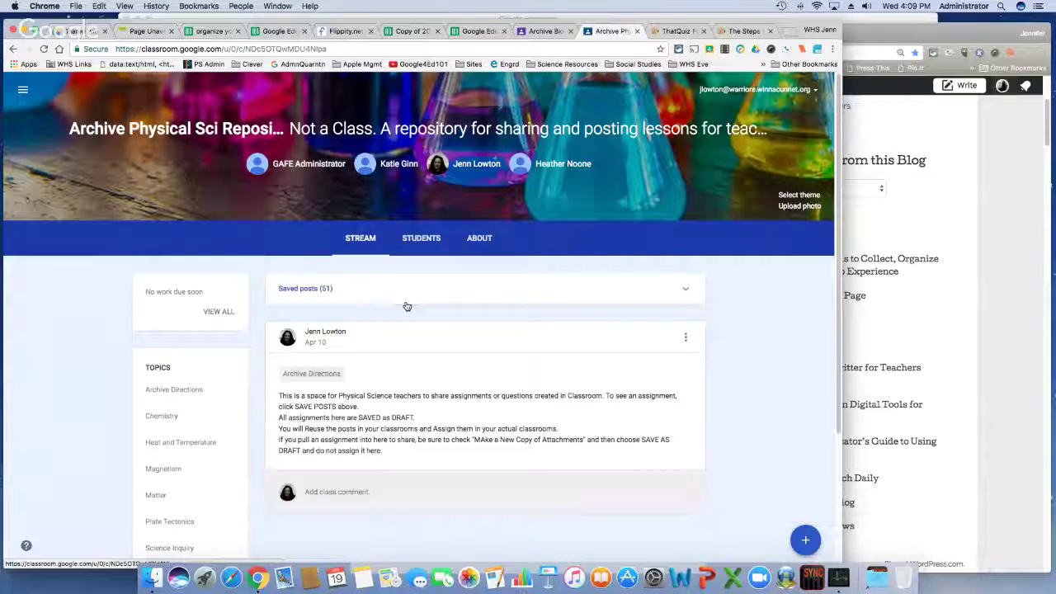
- Expand the saved posts and scroll through all 51 drafts toward the bottom
click(477, 295)
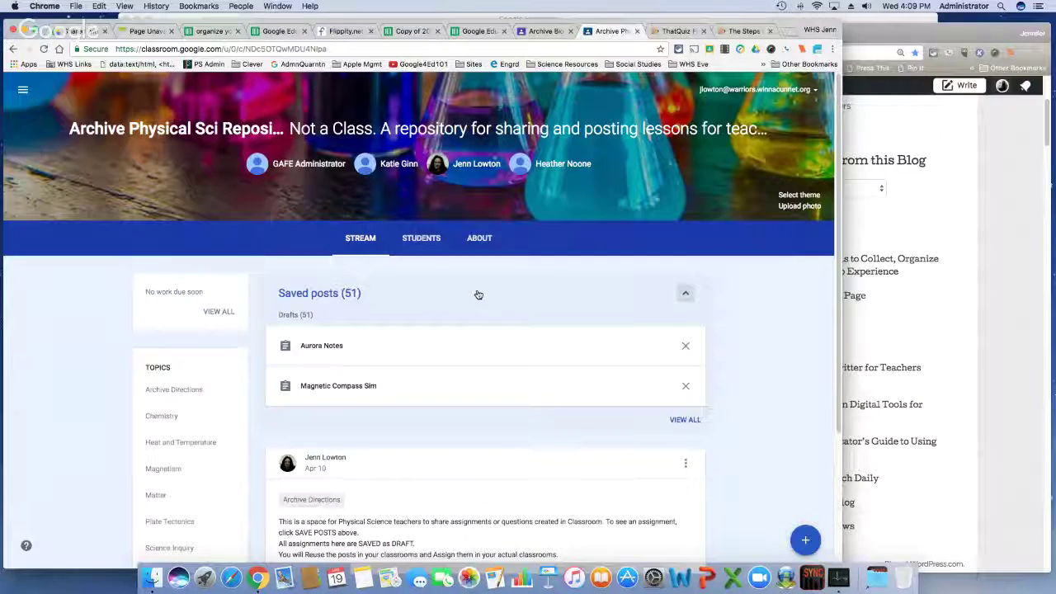
click(683, 419)
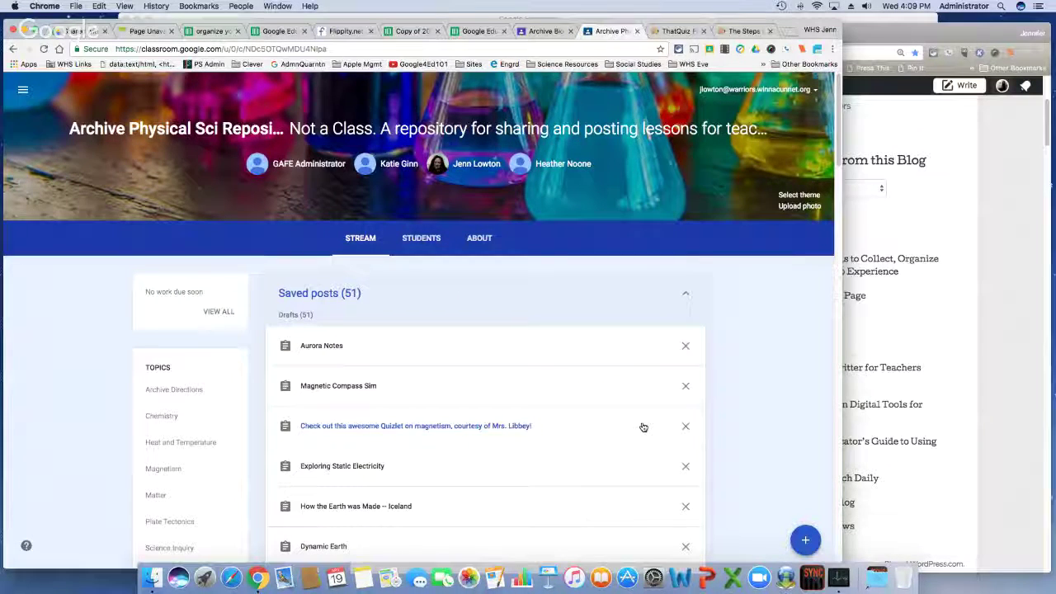
scroll(598, 451, down, 5)
scroll(598, 451, down, 6)
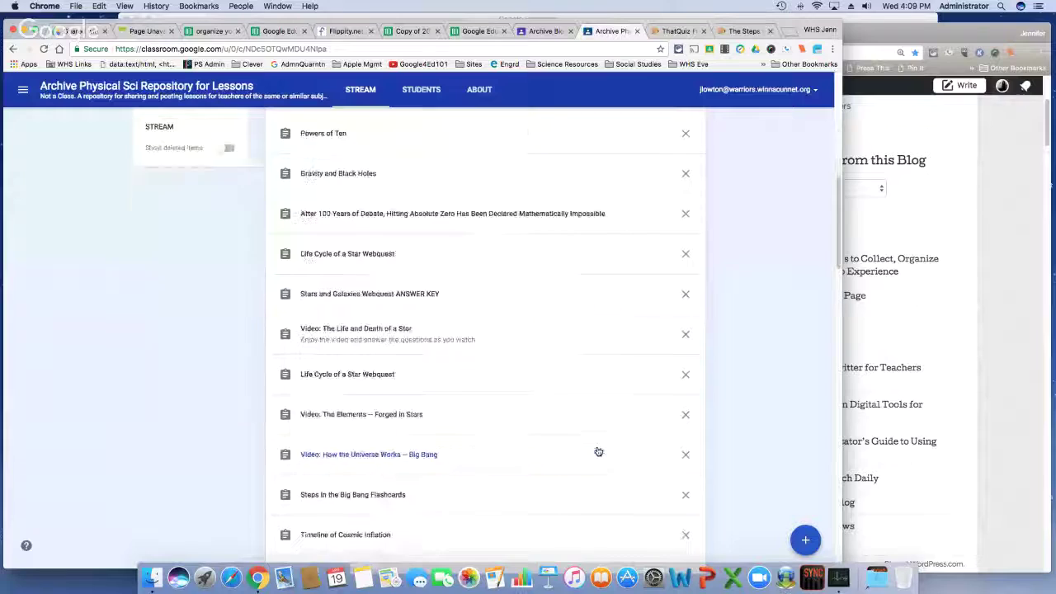
scroll(598, 451, down, 3)
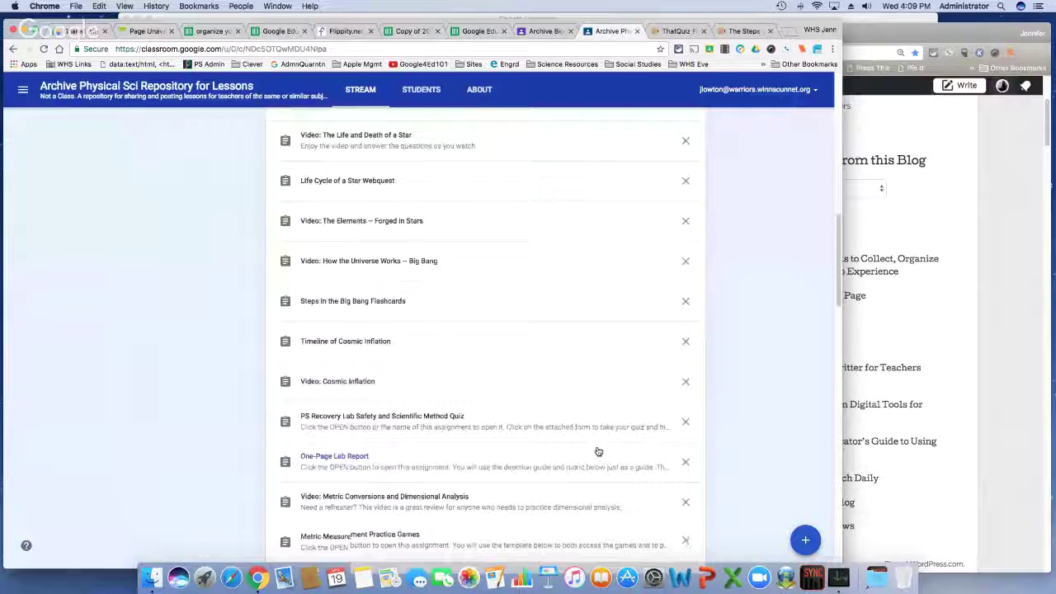
scroll(598, 451, down, 3)
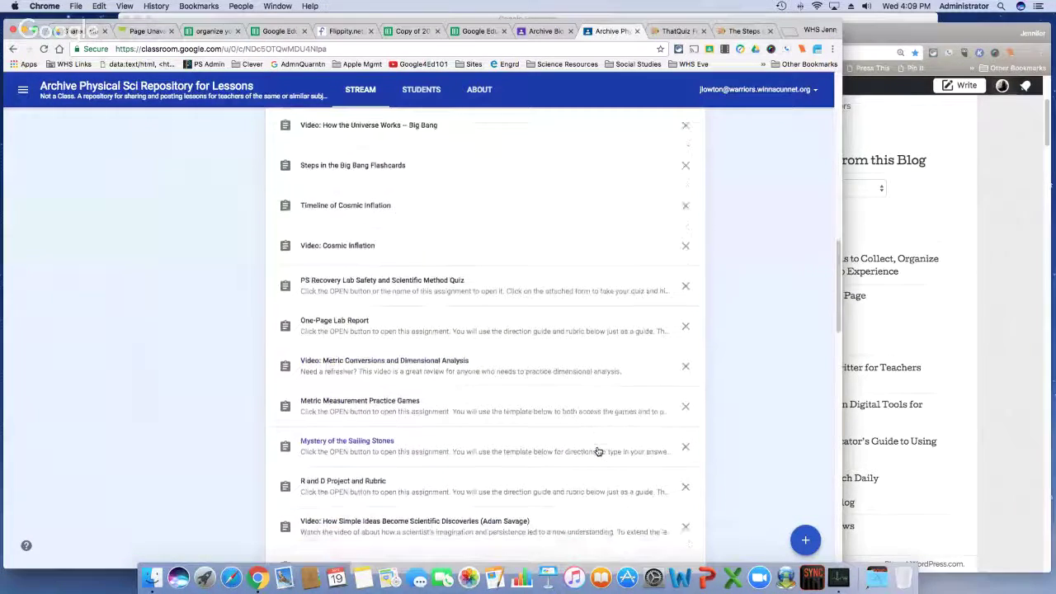
scroll(598, 451, down, 2)
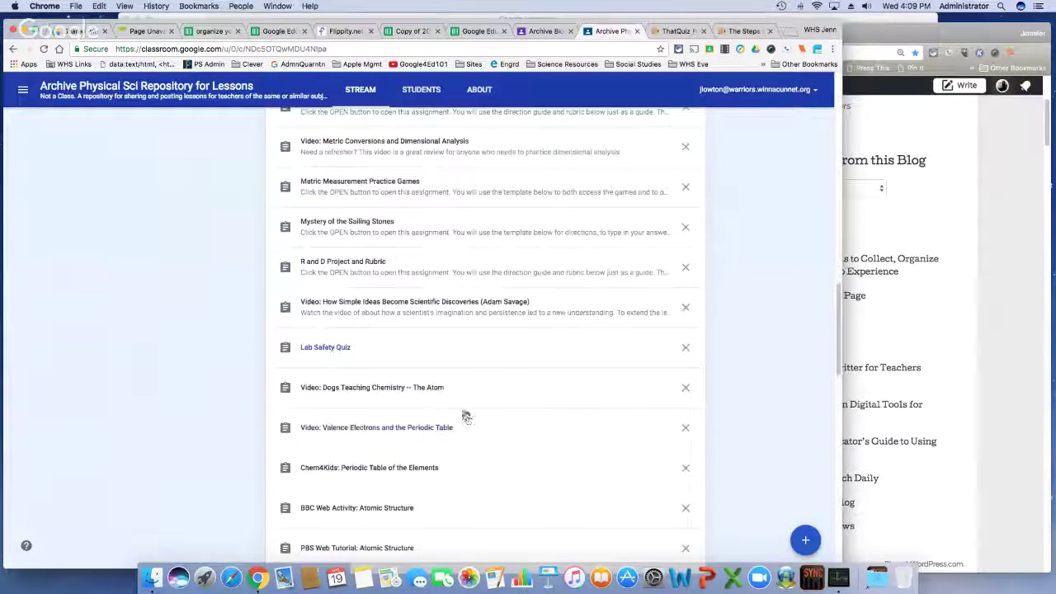
scroll(453, 385, down, 4)
- Open the Catapult Lab draft in its Assignment dialog
scroll(452, 384, down, 12)
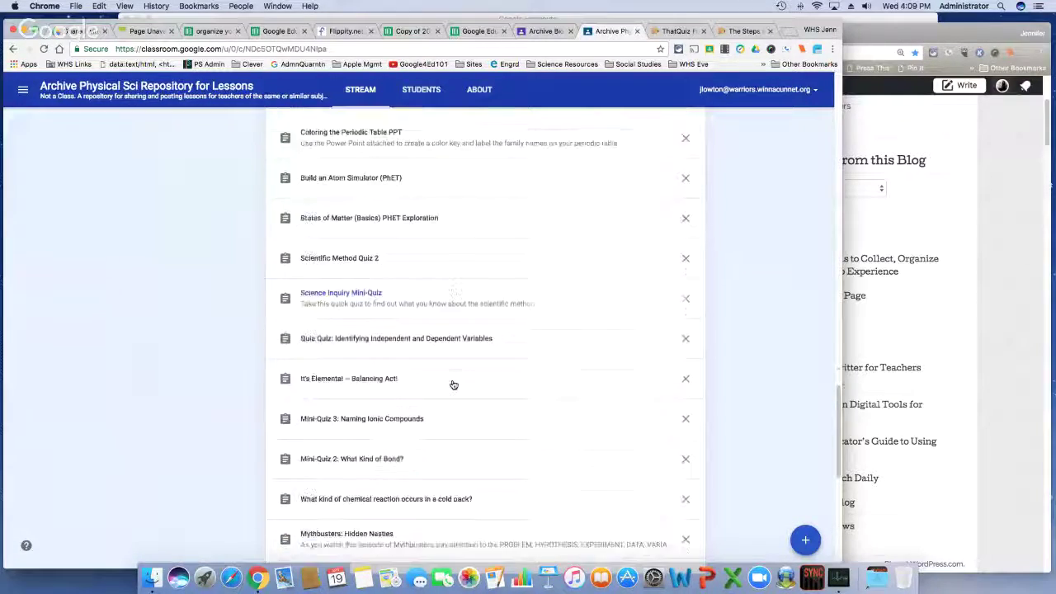
scroll(452, 385, up, 2)
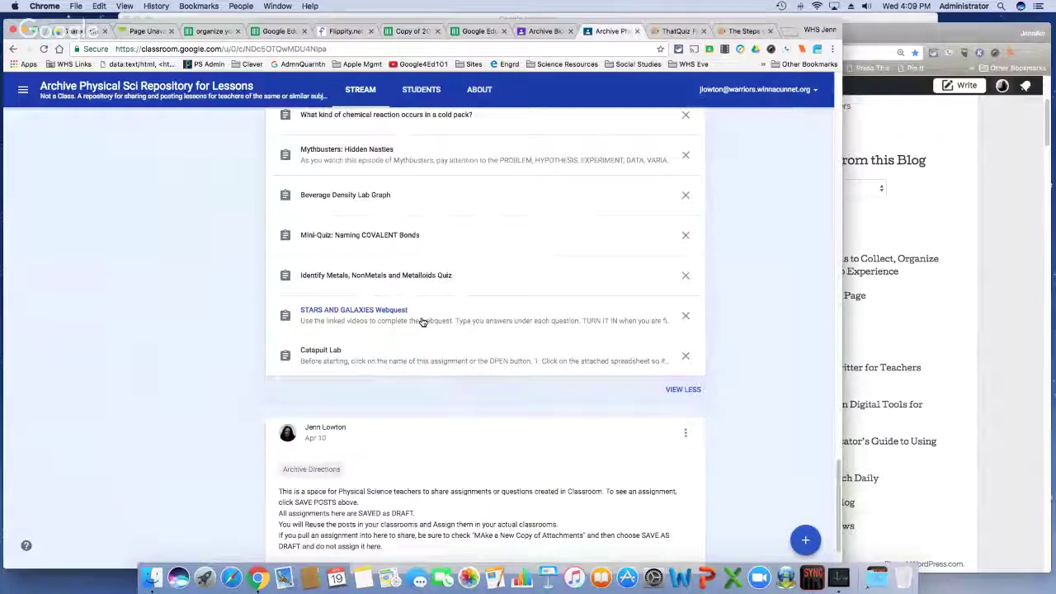
click(382, 359)
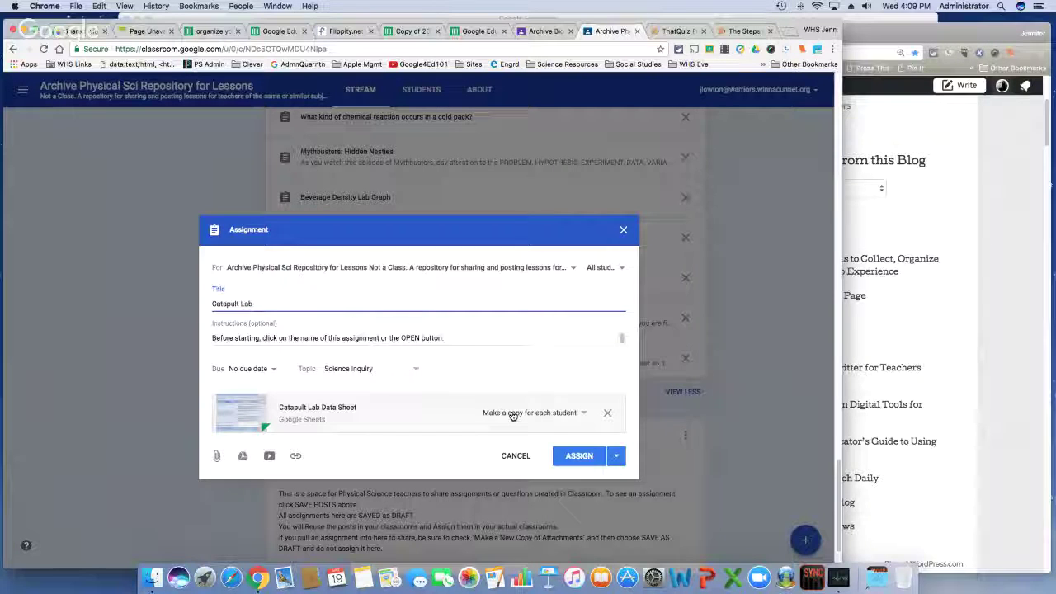
- Check the data sheet's 'Make a copy for each student' options, then close the draft unchanged
click(569, 417)
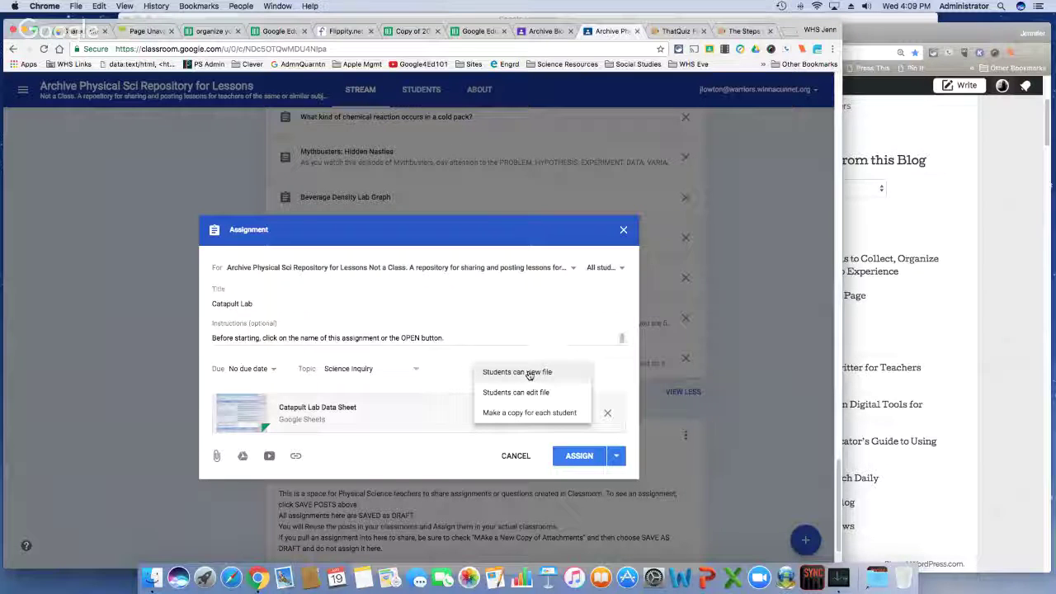
click(624, 230)
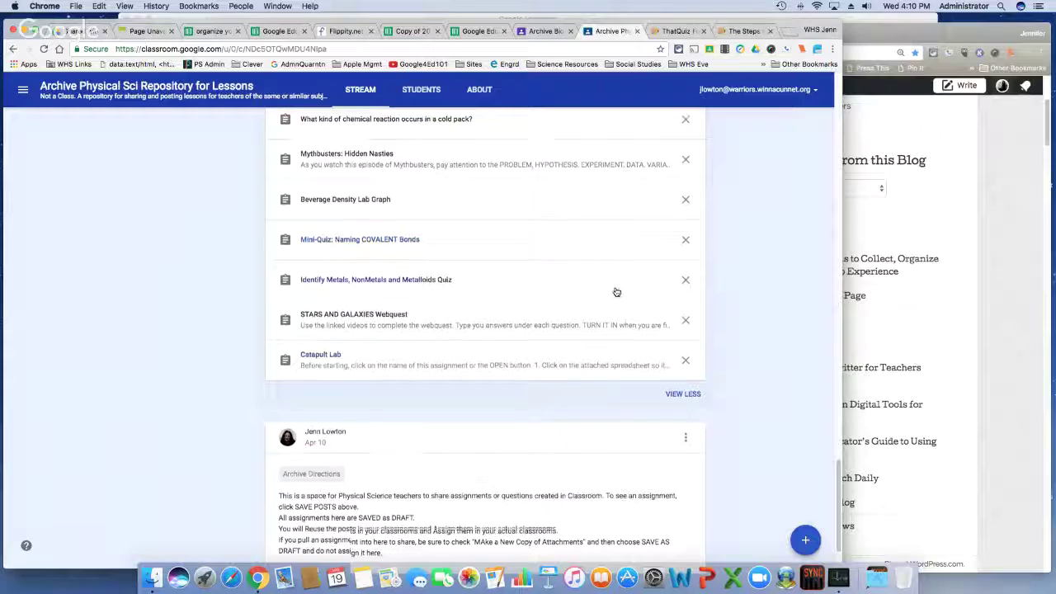
scroll(614, 290, up, 8)
- Scroll back to the top of the Physical Sci repository stream
scroll(617, 292, up, 14)
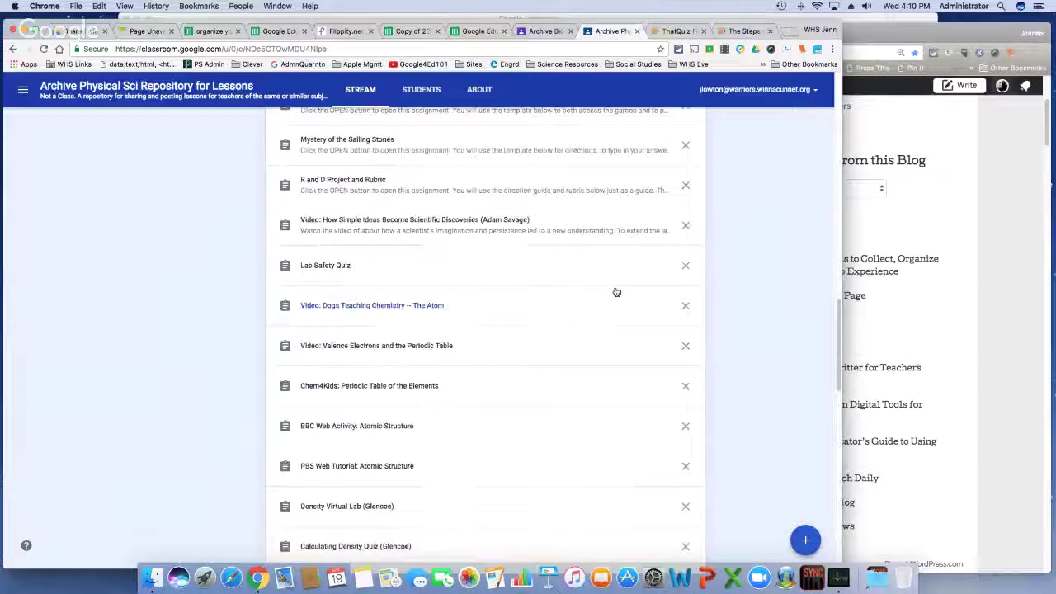
scroll(616, 292, up, 14)
scroll(617, 292, up, 15)
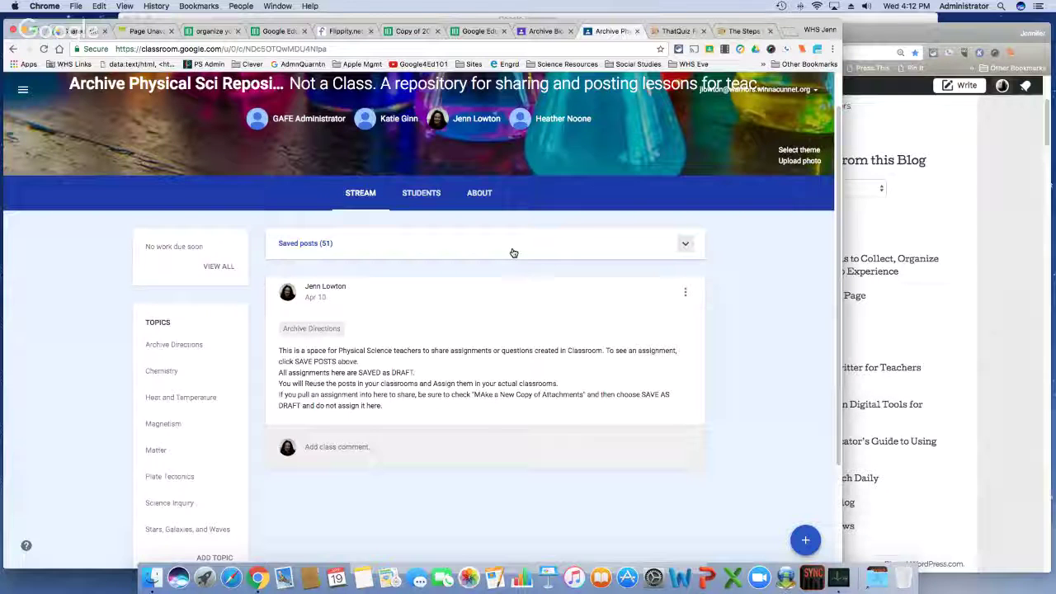
- Expand the saved posts, view all 51 drafts, and open the Aurora Notes draft
click(513, 252)
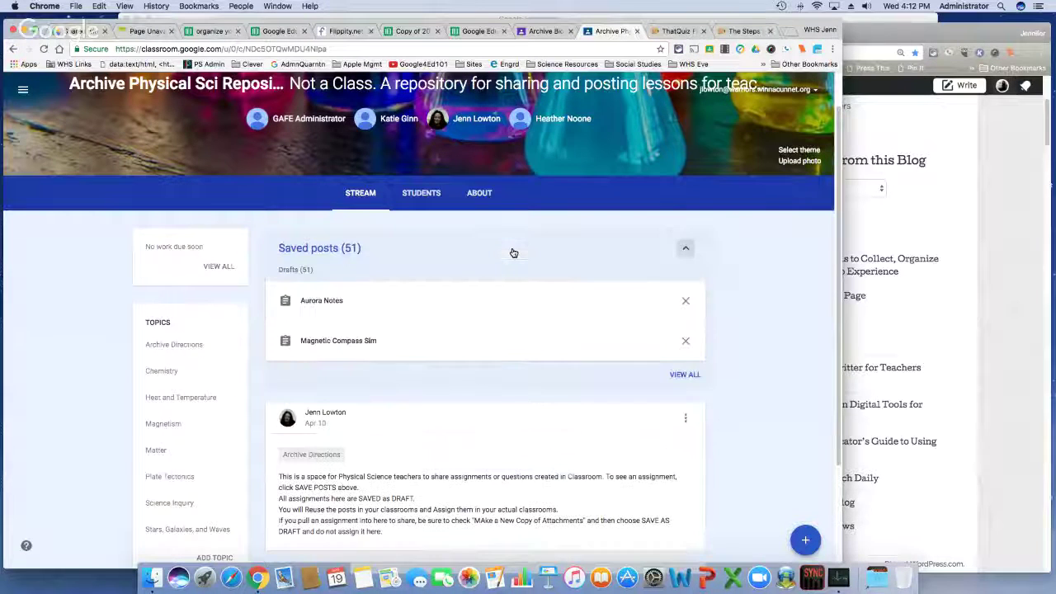
click(354, 252)
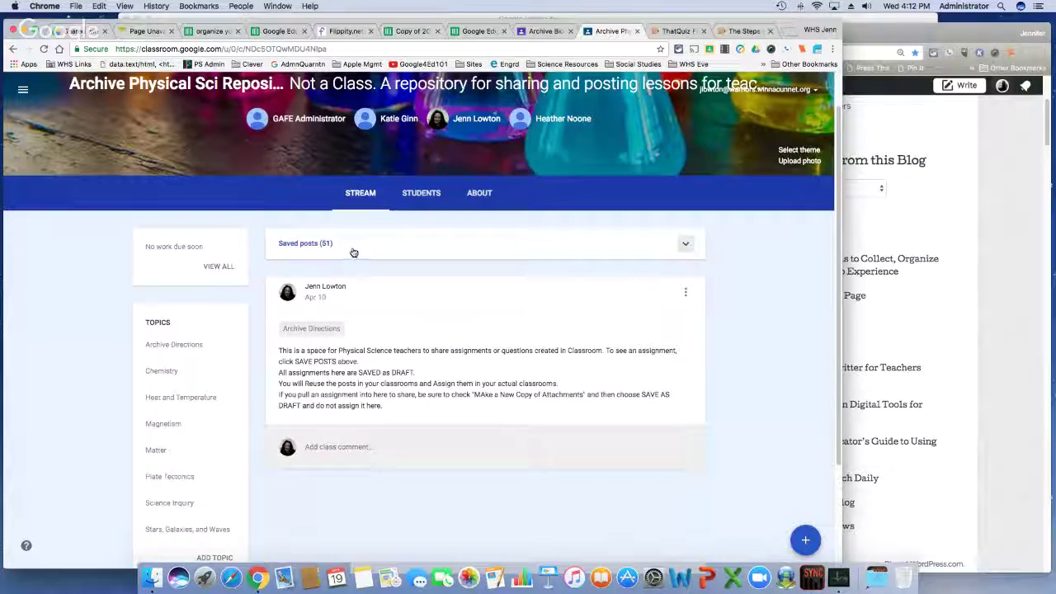
click(353, 252)
click(661, 376)
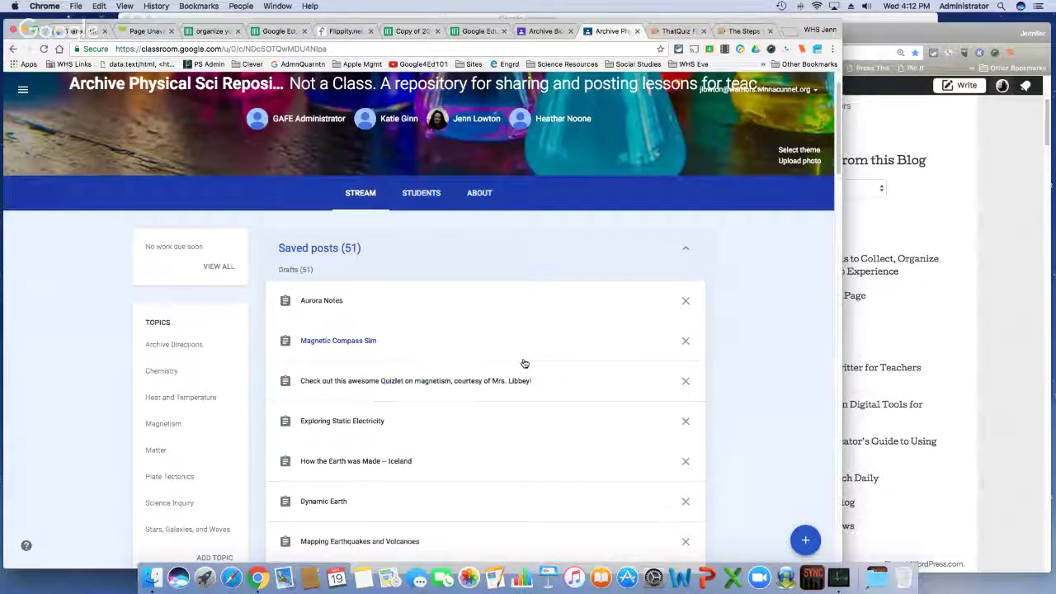
scroll(523, 365, down, 3)
scroll(523, 363, up, 3)
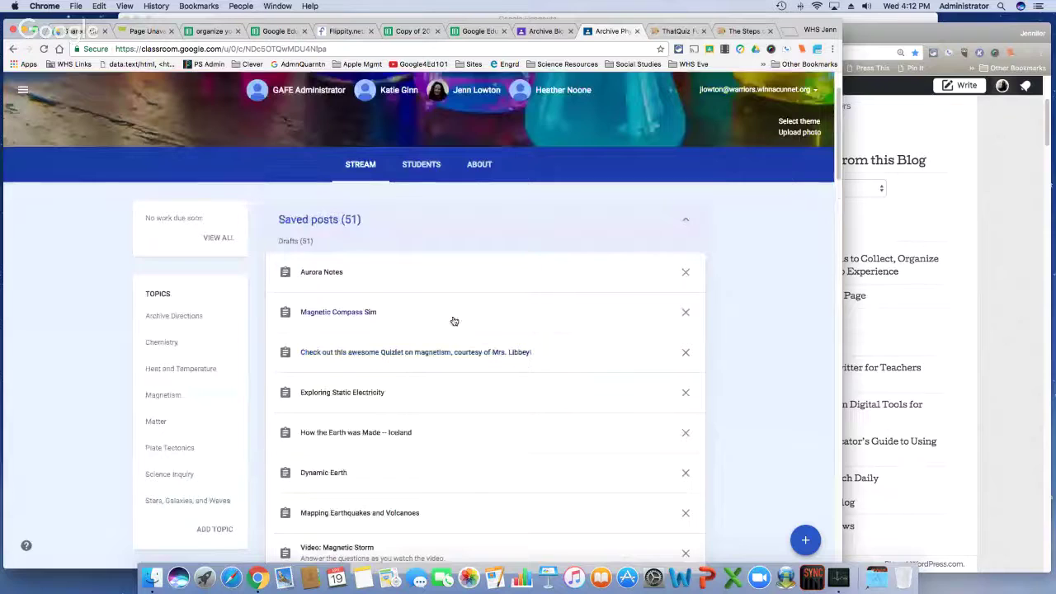
click(407, 280)
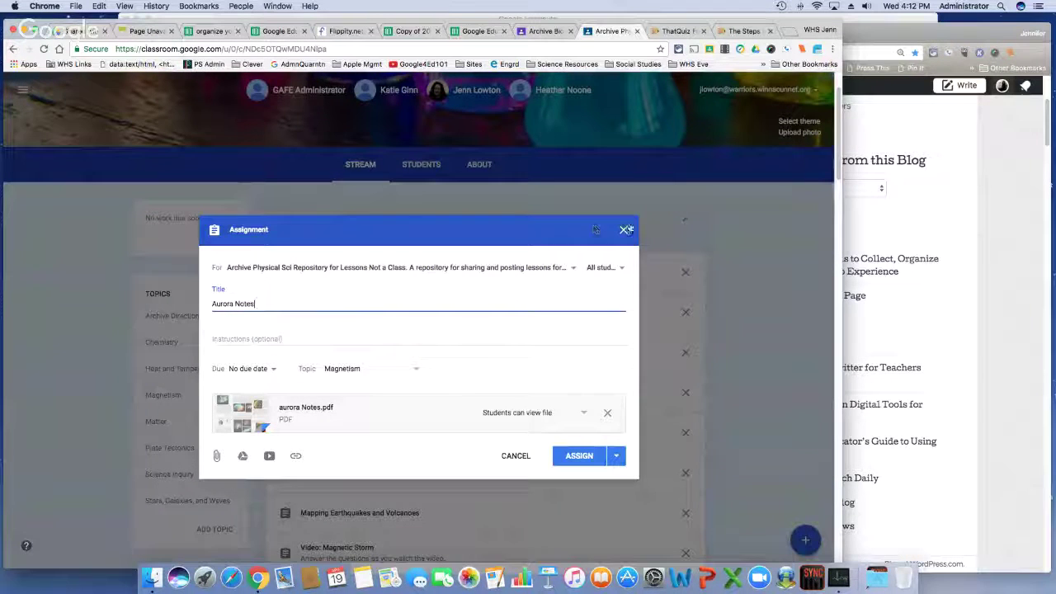
- Close Aurora Notes unchanged and scroll down to Metric Measurement Practice Games
click(624, 231)
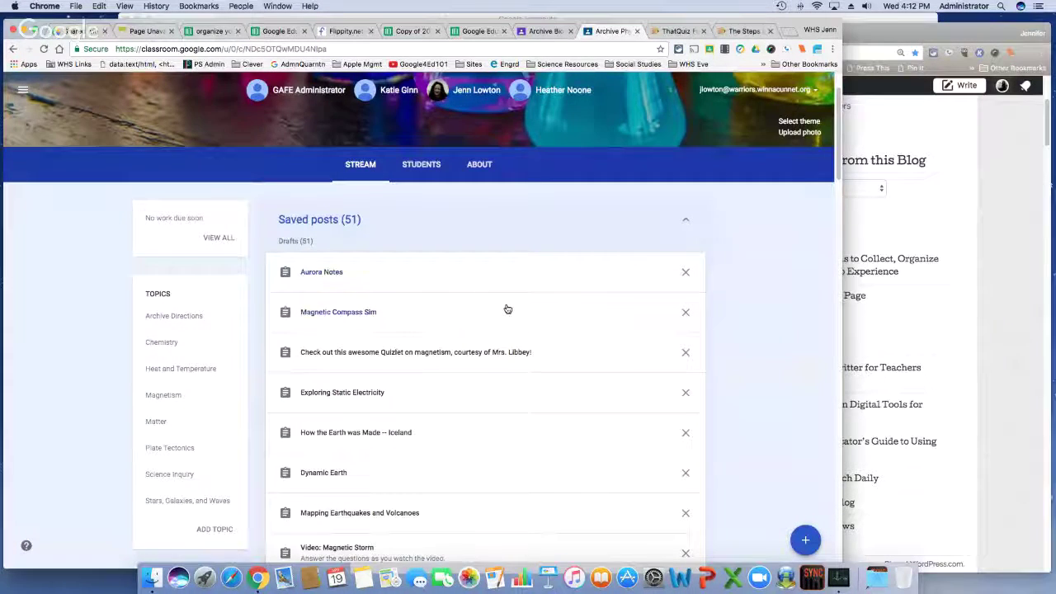
scroll(508, 311, down, 5)
scroll(508, 308, down, 10)
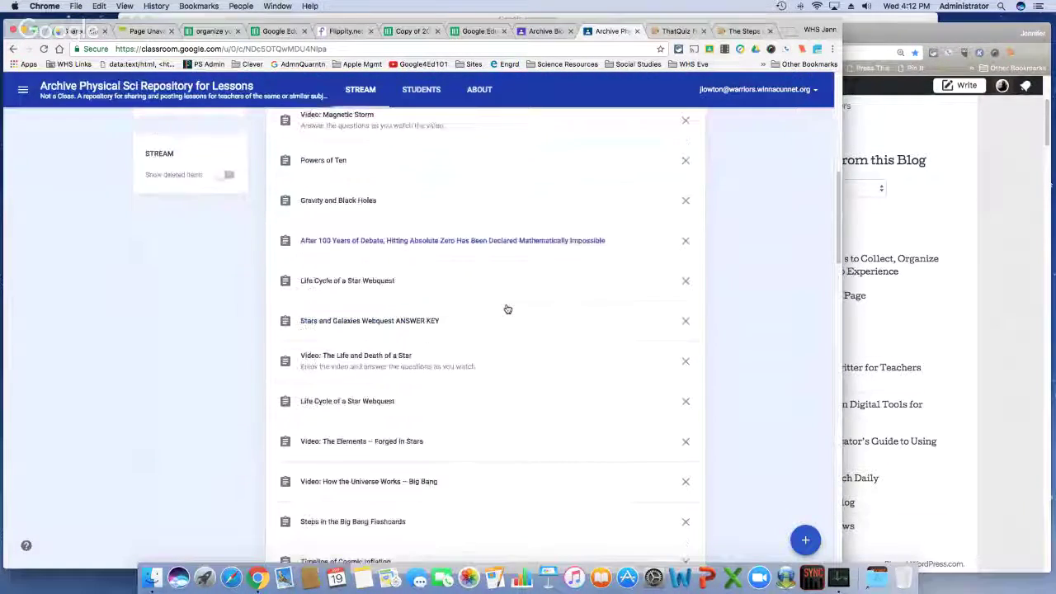
scroll(507, 308, down, 5)
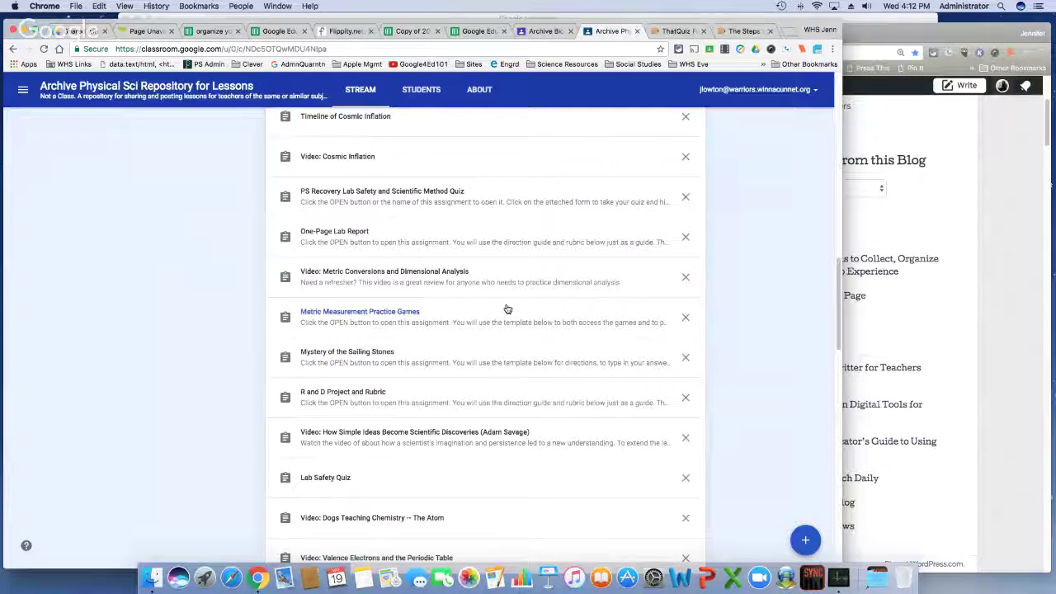
- Switch to the Archive Biology Lessons browser tab
click(540, 33)
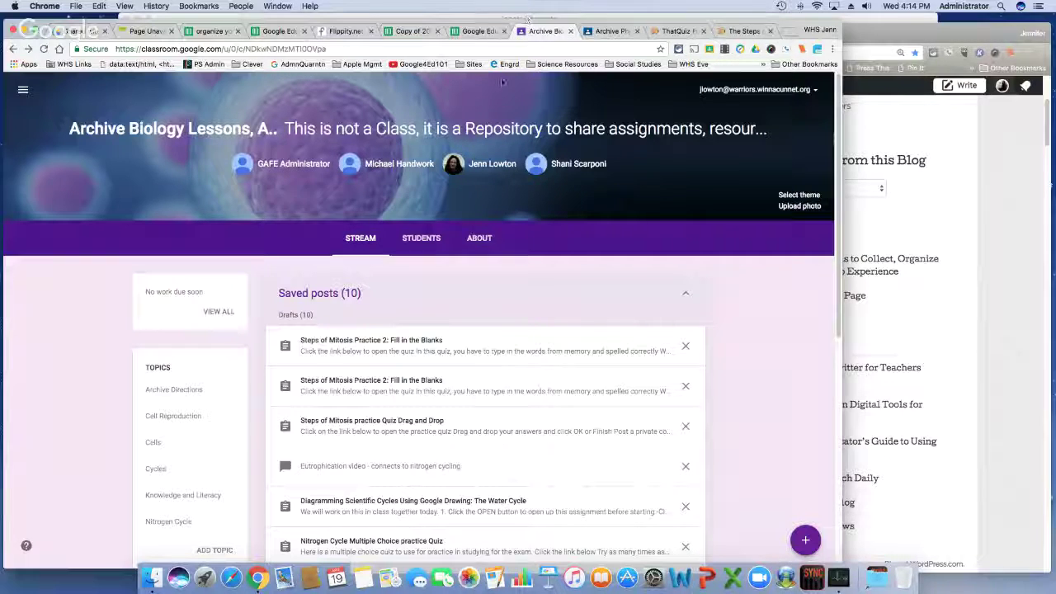
- Check the Students and About pages, collapse the 10 saved posts, and pick Archive Directions
click(423, 238)
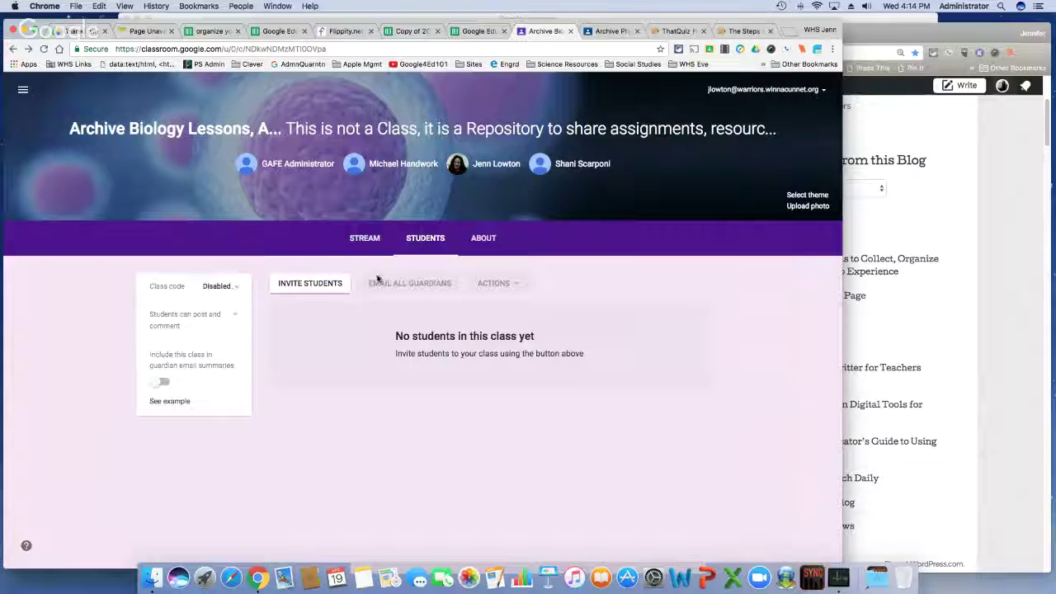
click(493, 238)
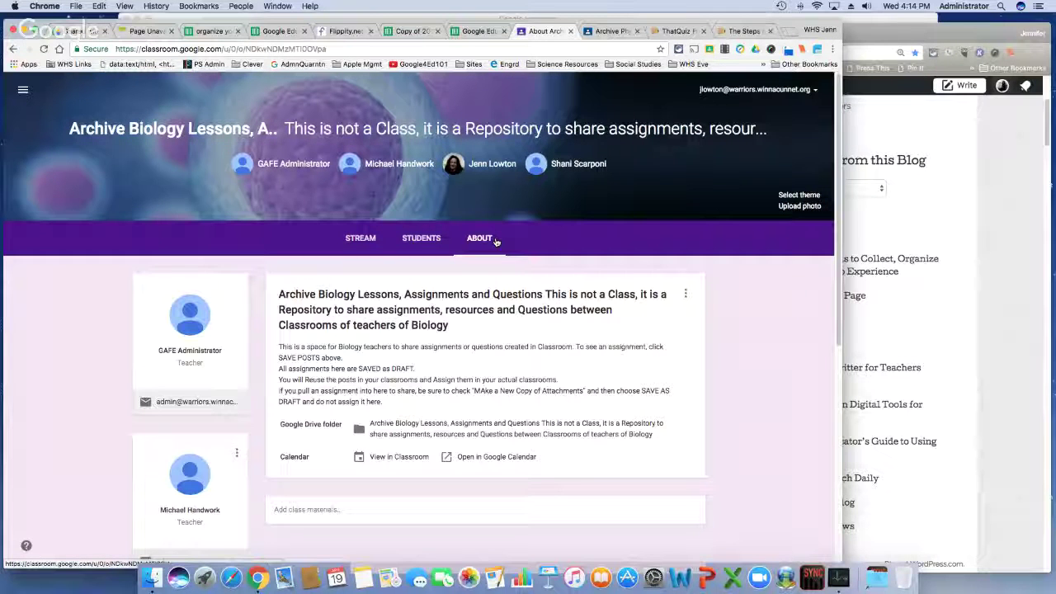
click(358, 238)
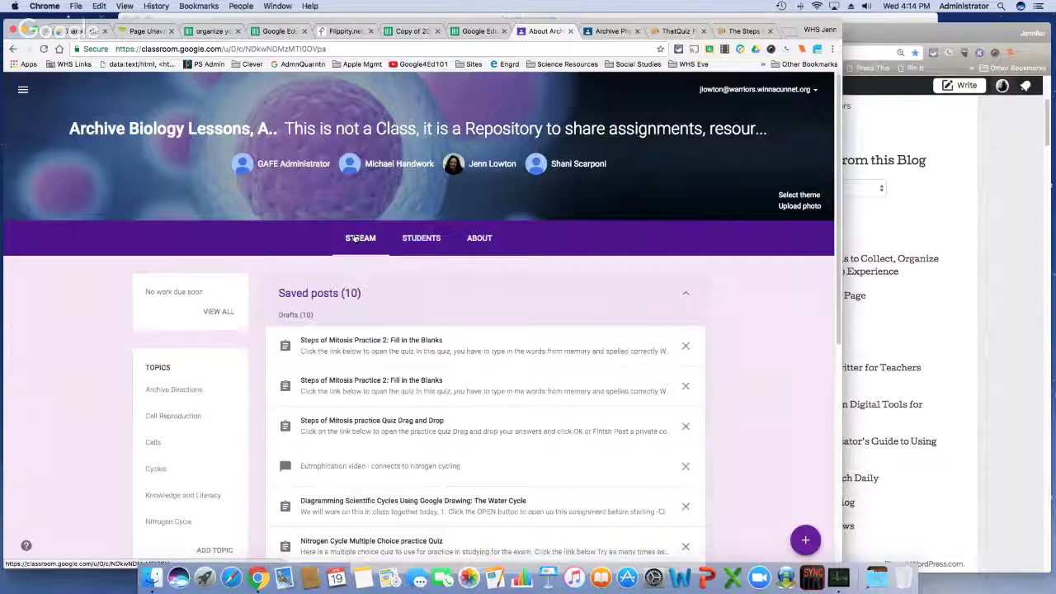
click(682, 295)
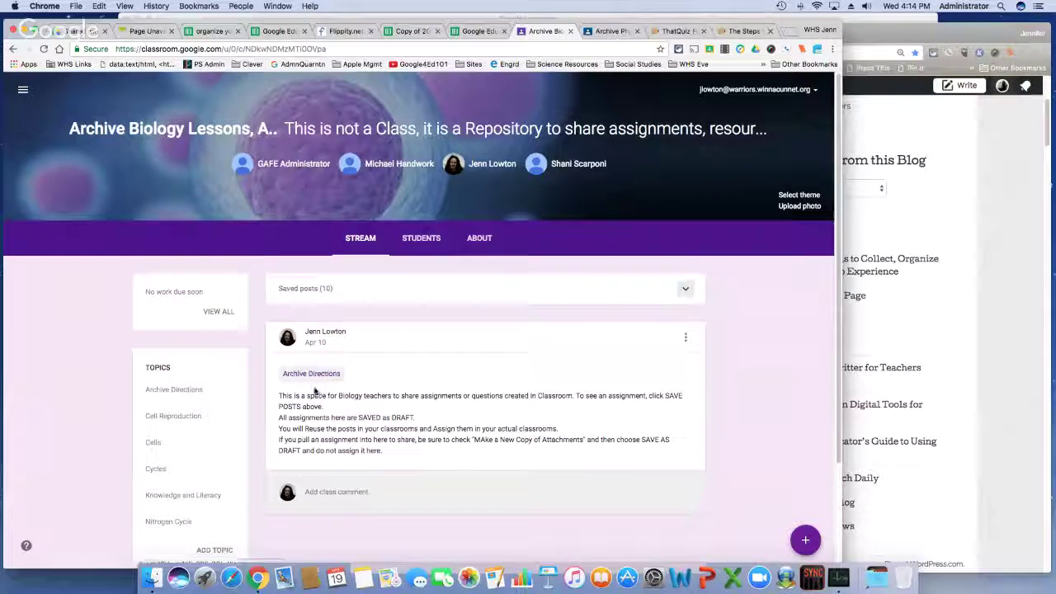
click(164, 394)
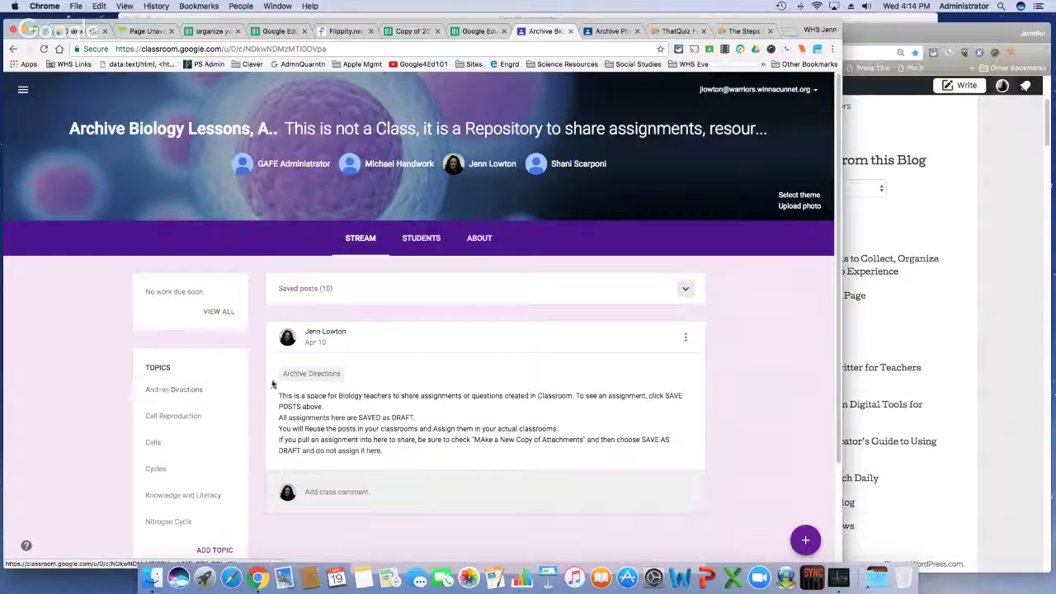
- Open the Archive Directions topic view, then go back to the full class stream
click(173, 391)
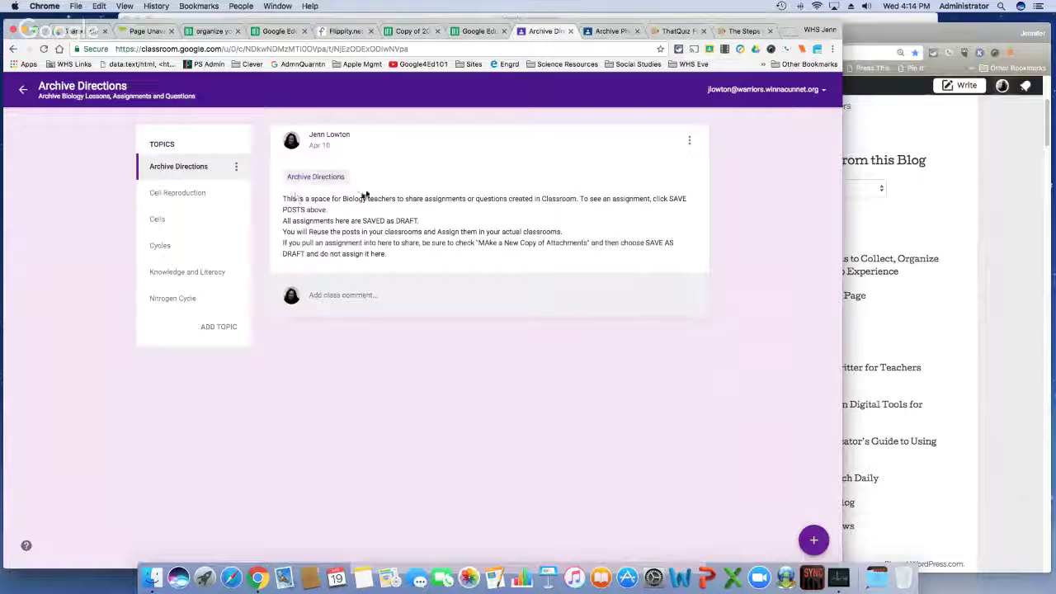
click(23, 90)
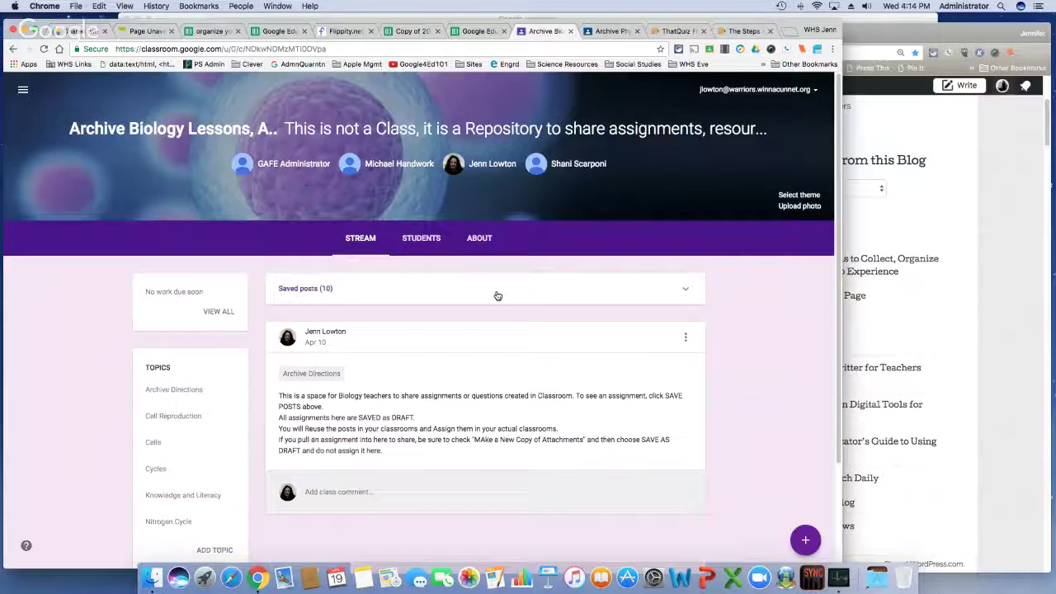
- Expand all 10 Biology saved drafts and scroll through to the Water Cycle post
click(496, 295)
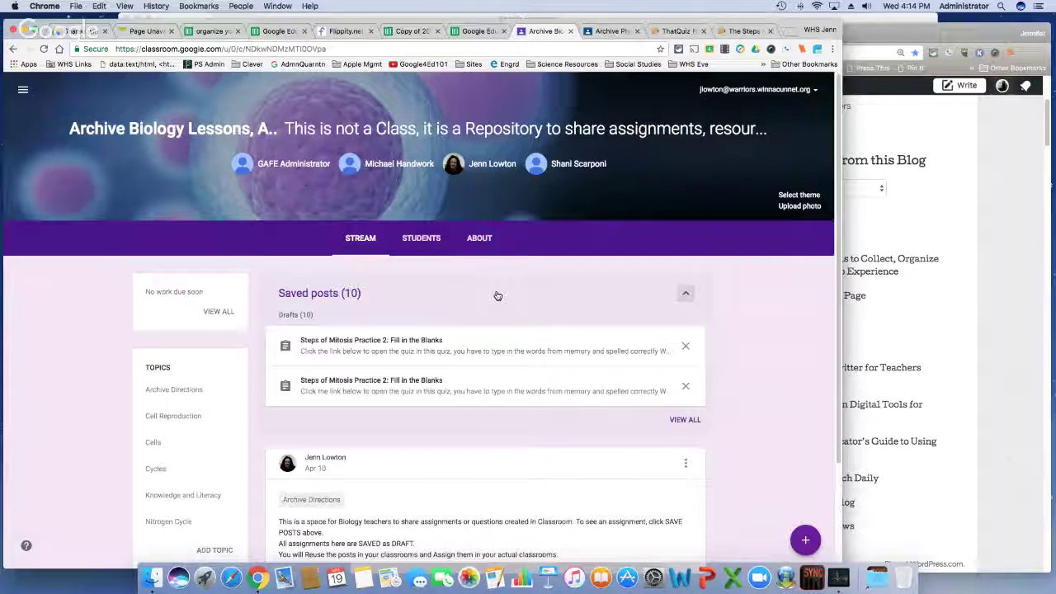
click(683, 419)
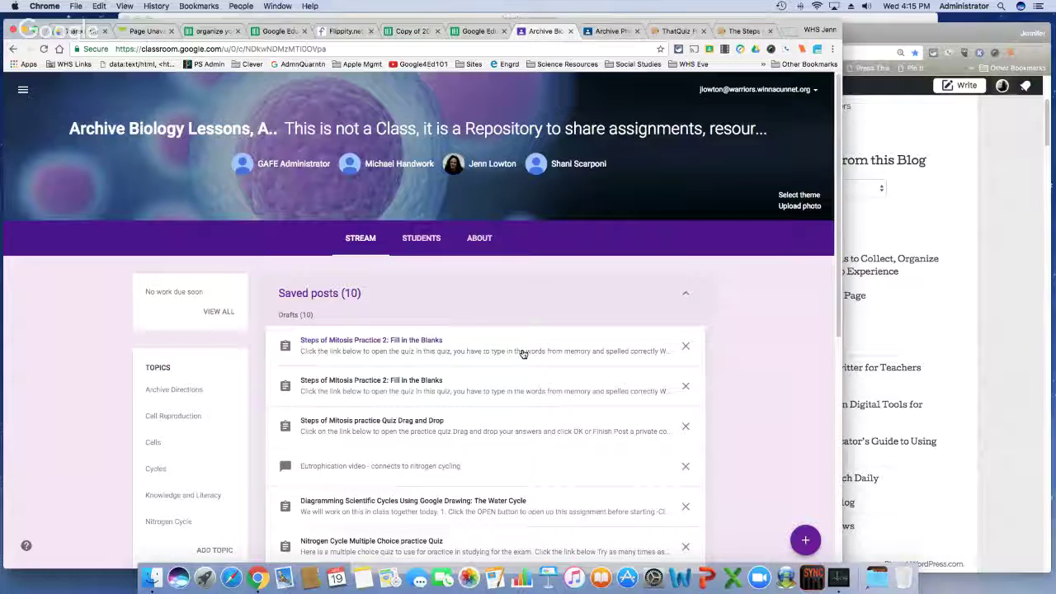
scroll(509, 413, down, 5)
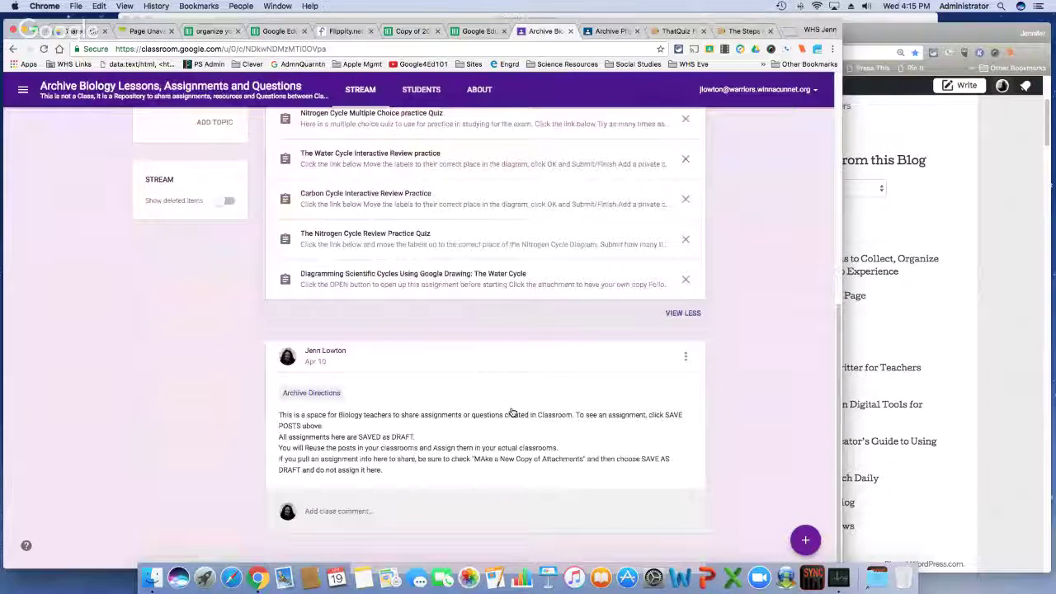
scroll(478, 371, up, 1)
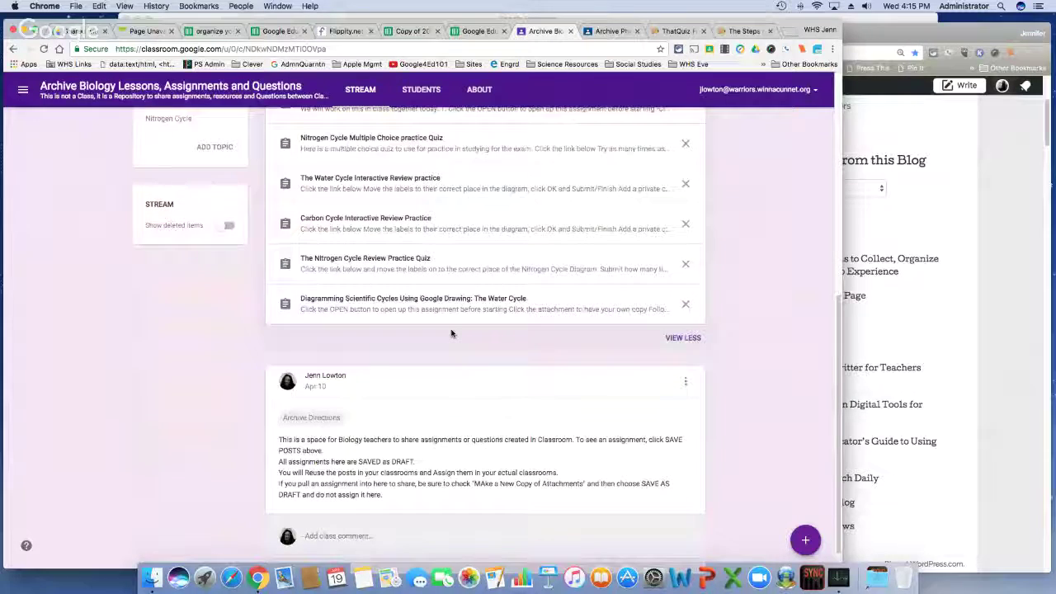
scroll(351, 196, up, 3)
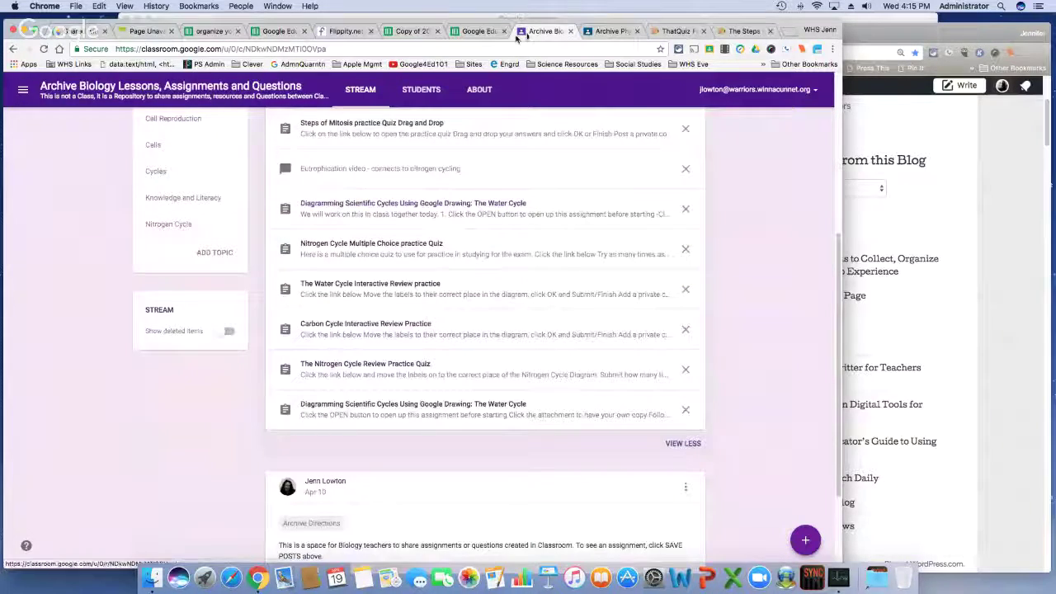
- Switch to the Archive Physical Sci tab and scroll its 51 drafts back up to Aurora Notes
click(610, 31)
scroll(481, 343, down, 20)
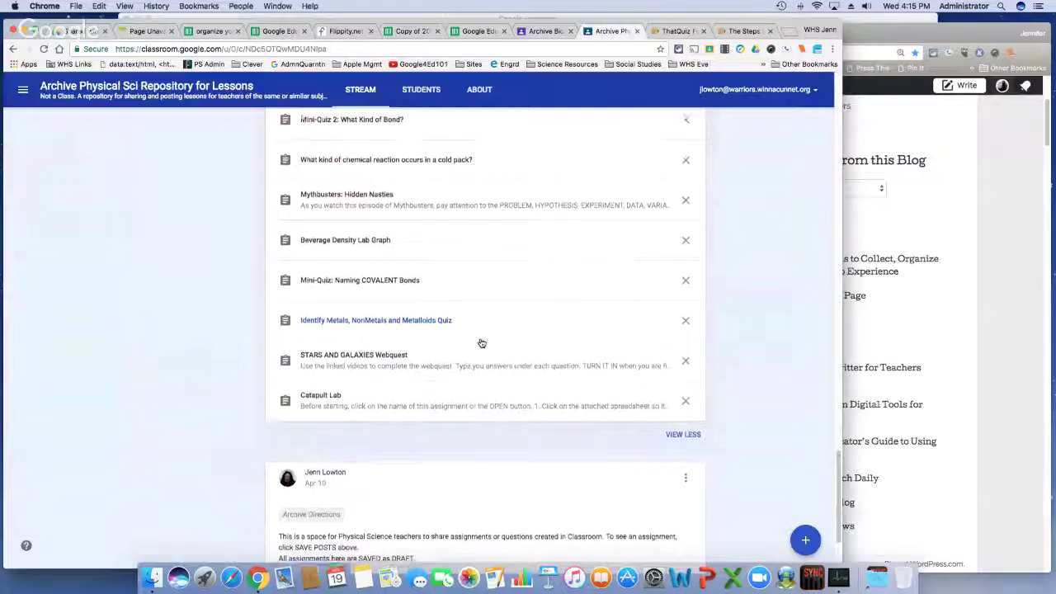
scroll(482, 343, down, 1)
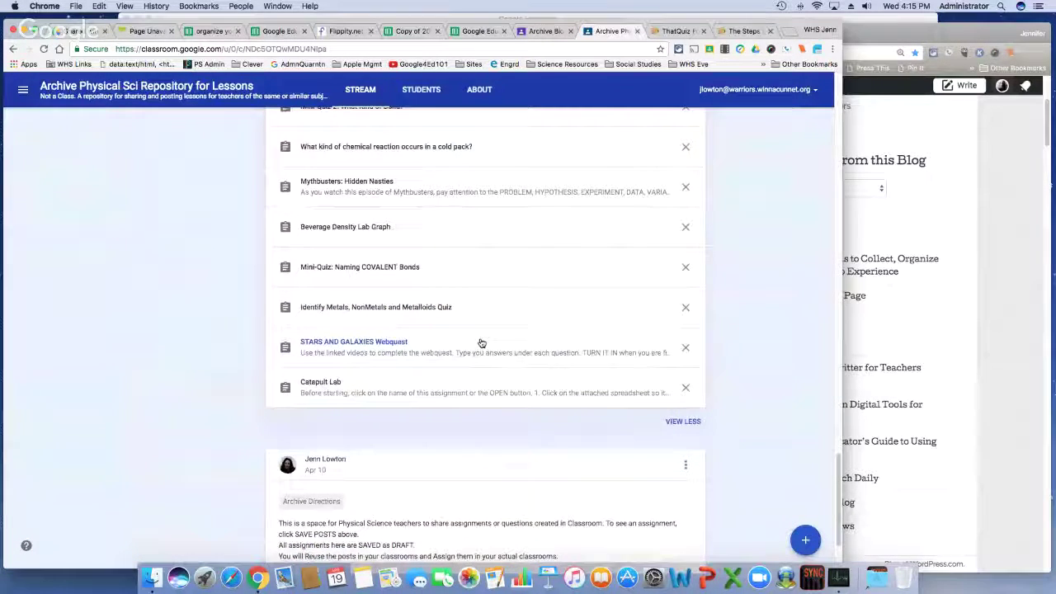
scroll(481, 343, up, 1)
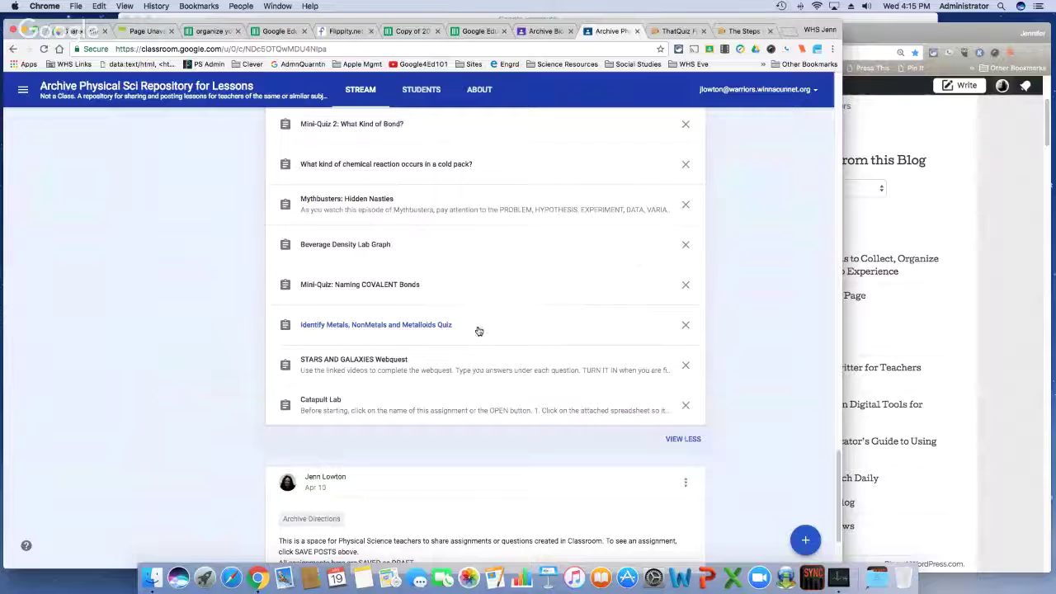
scroll(481, 341, up, 3)
scroll(478, 331, up, 3)
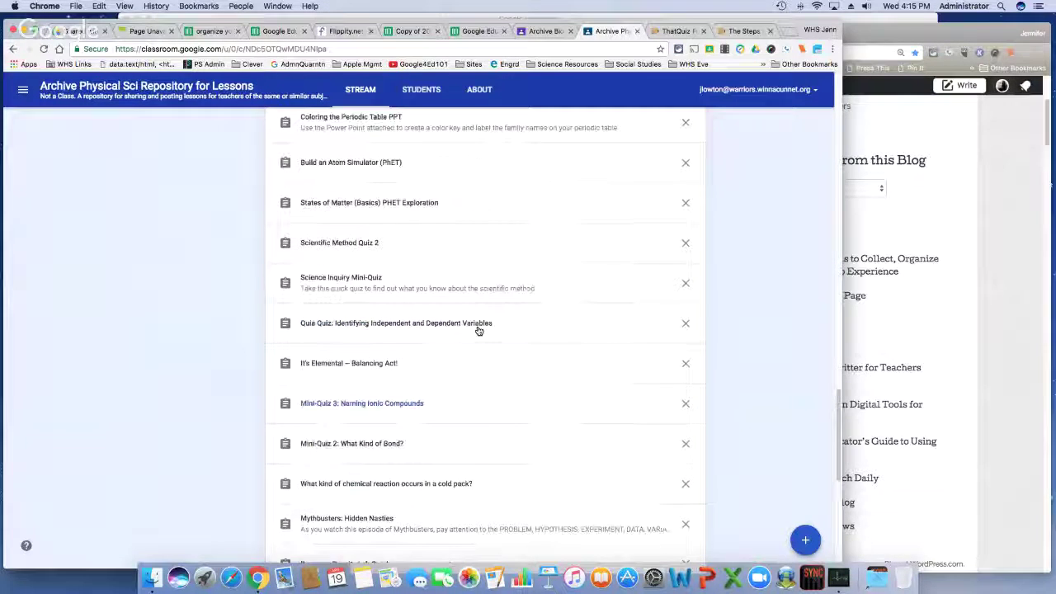
scroll(479, 331, up, 3)
scroll(478, 330, up, 2)
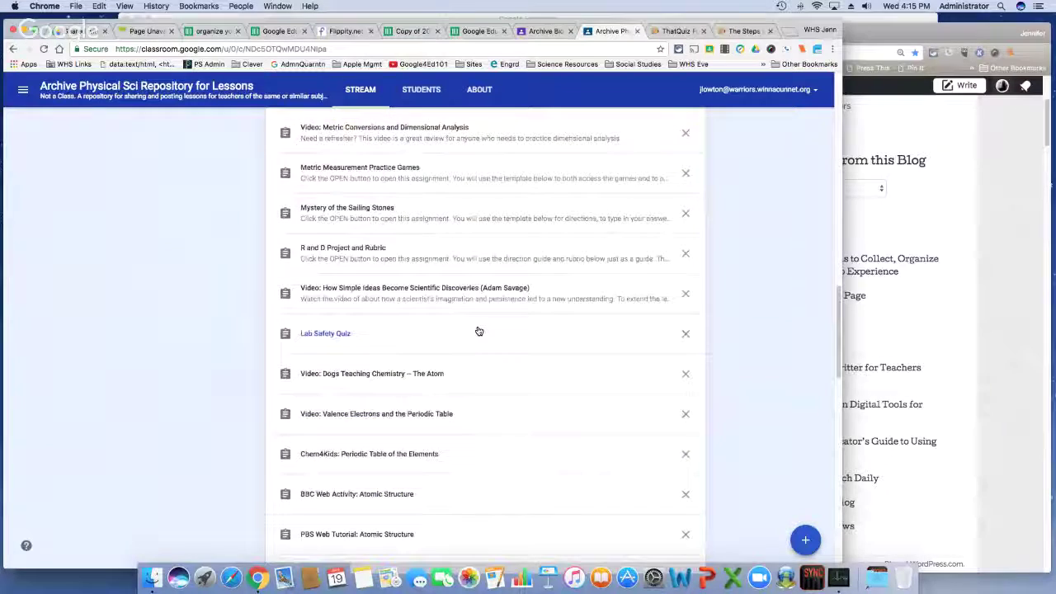
scroll(478, 331, up, 1)
scroll(478, 331, up, 3)
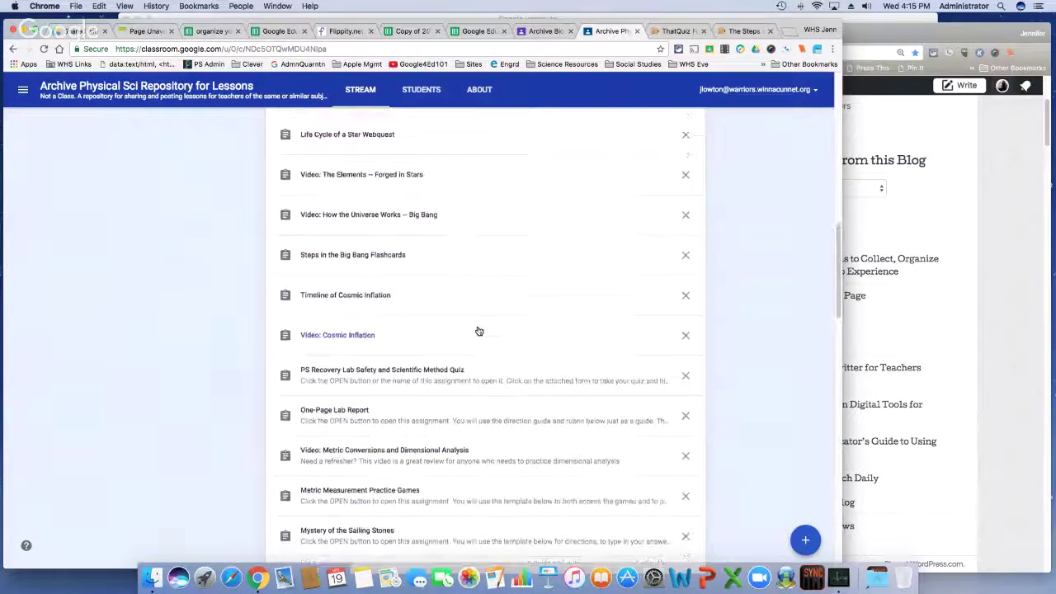
scroll(478, 331, up, 2)
scroll(479, 330, up, 3)
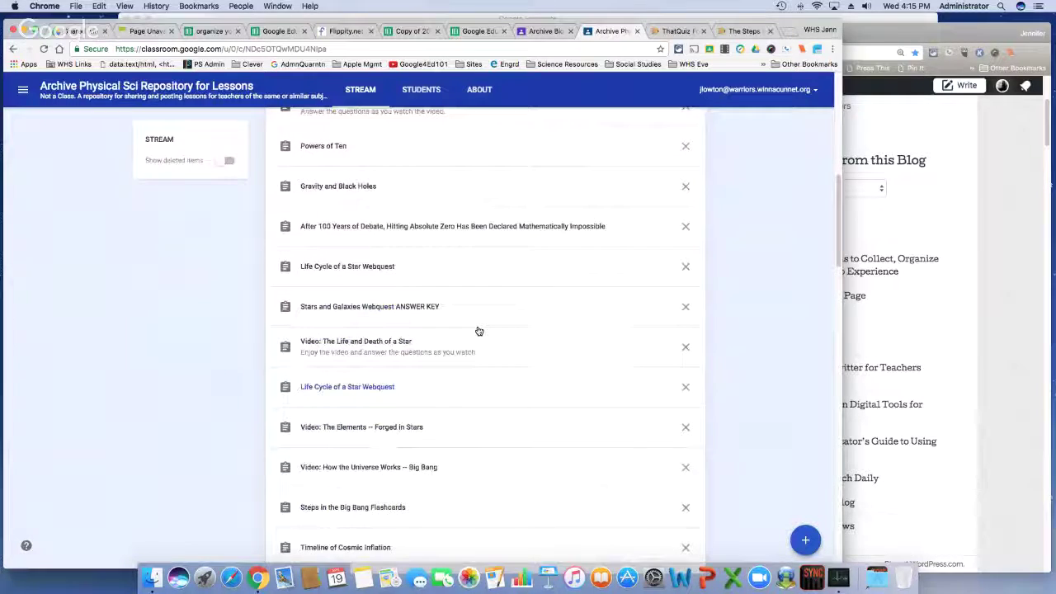
scroll(478, 331, up, 3)
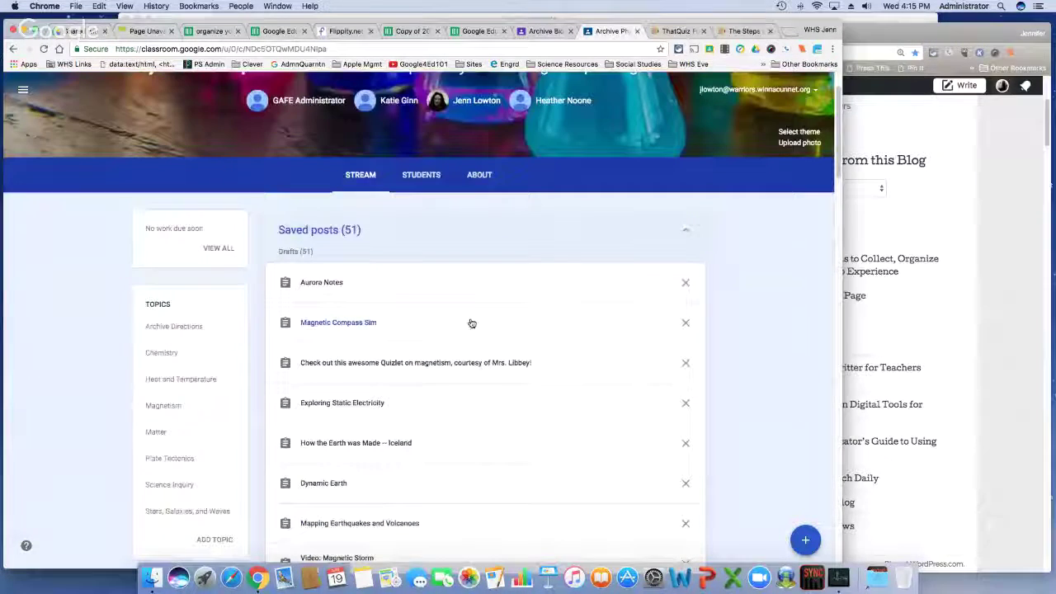
- Start Reuse post, switch from Archive Biology to Physical Science Recovery, and browse its posts
click(804, 540)
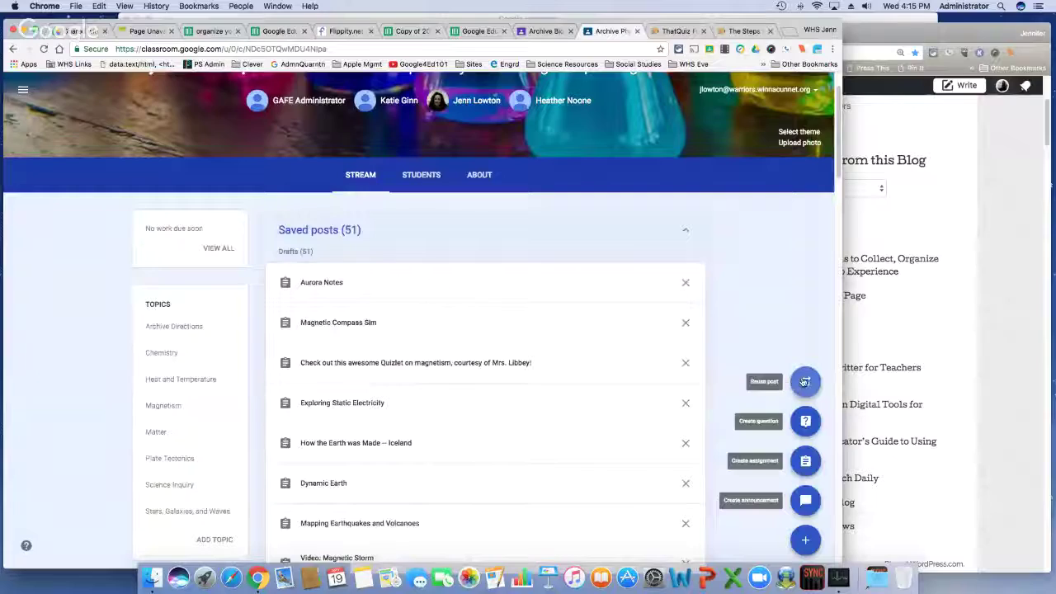
click(805, 381)
click(228, 274)
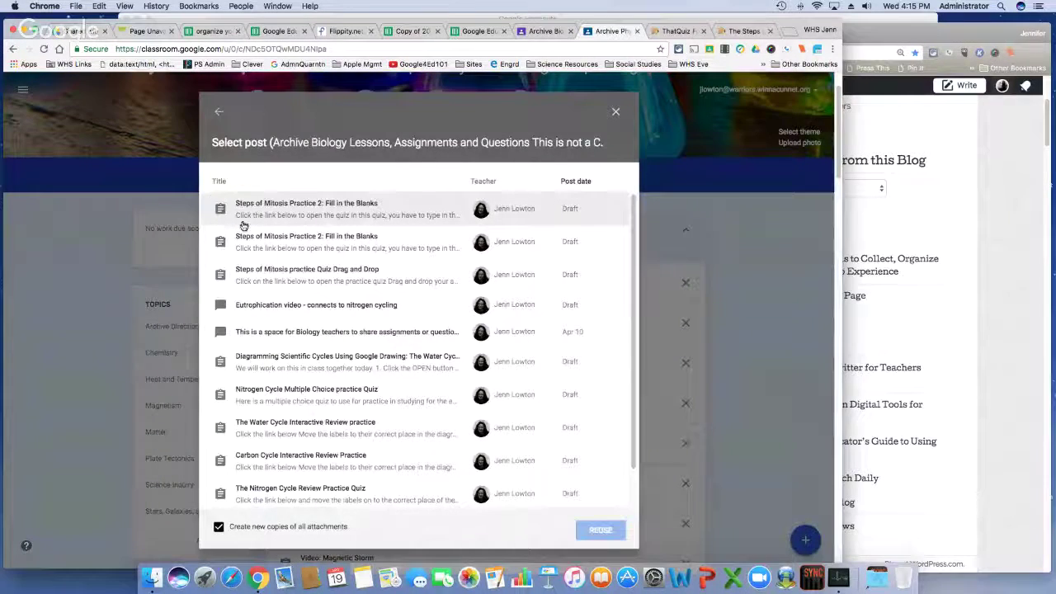
click(219, 112)
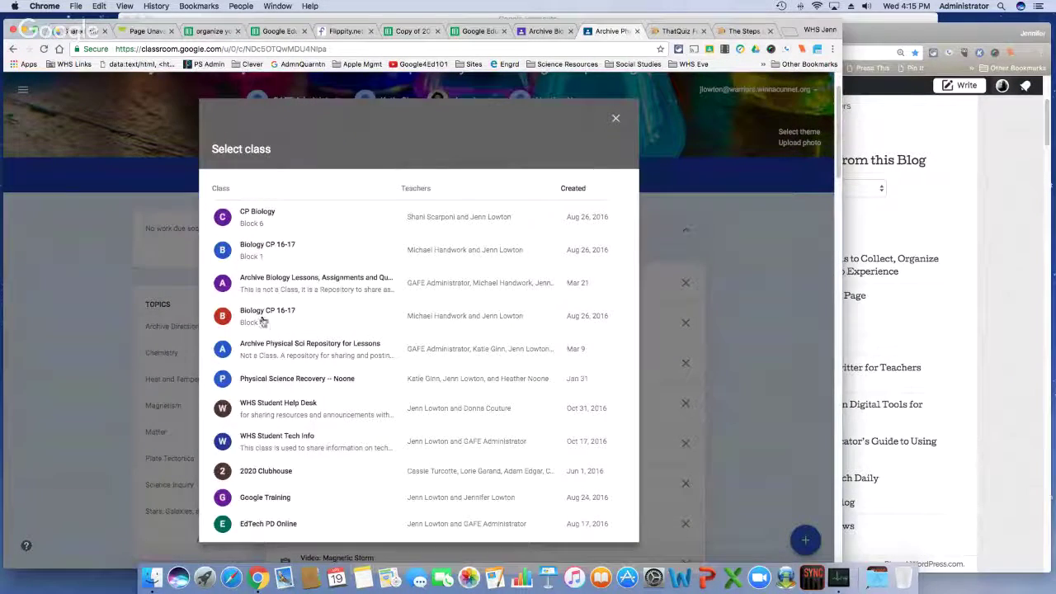
click(258, 381)
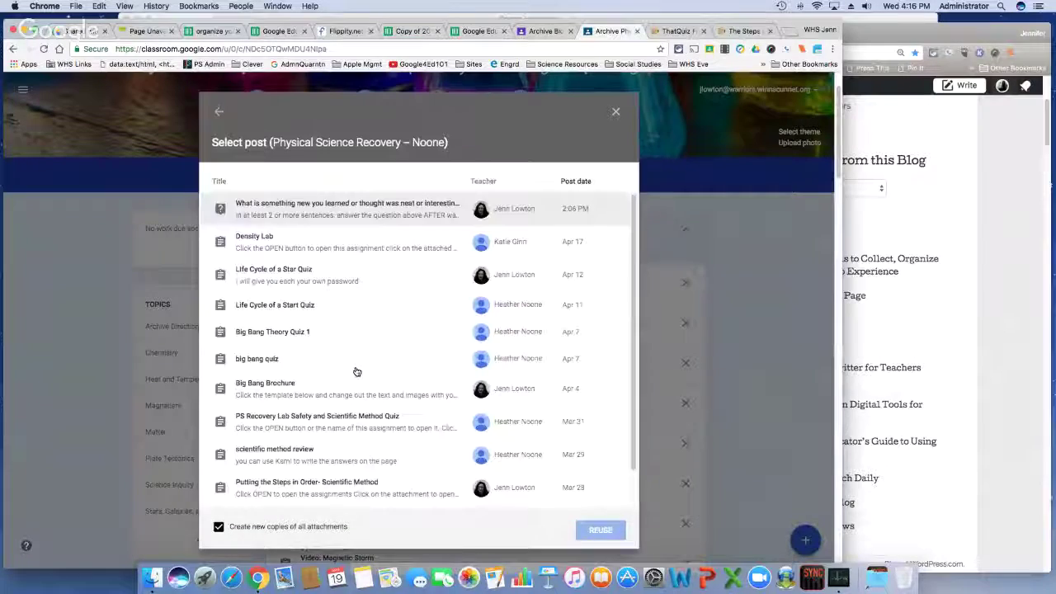
scroll(317, 430, down, 10)
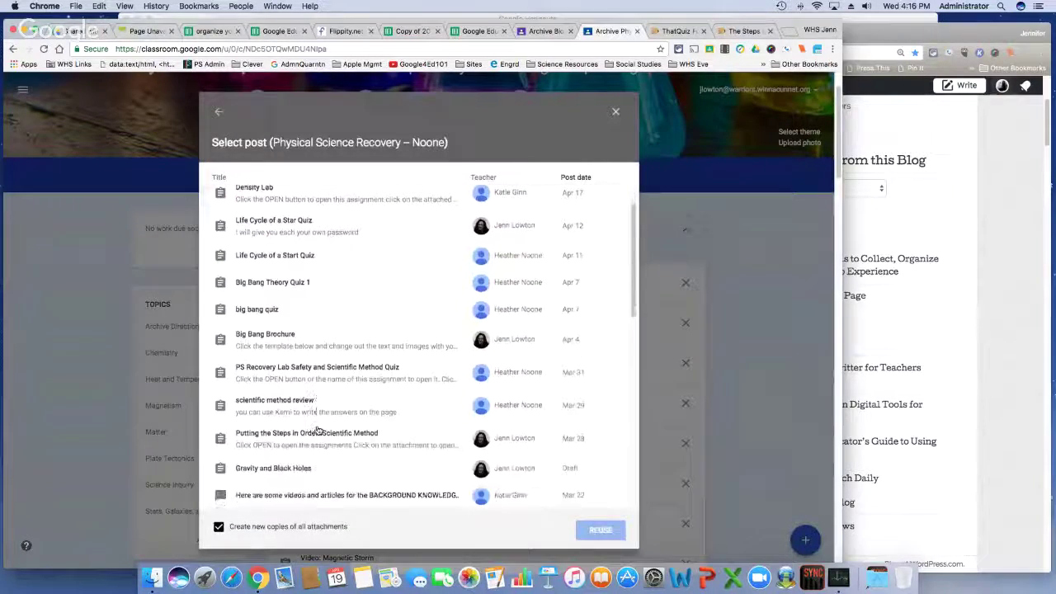
scroll(317, 430, down, 4)
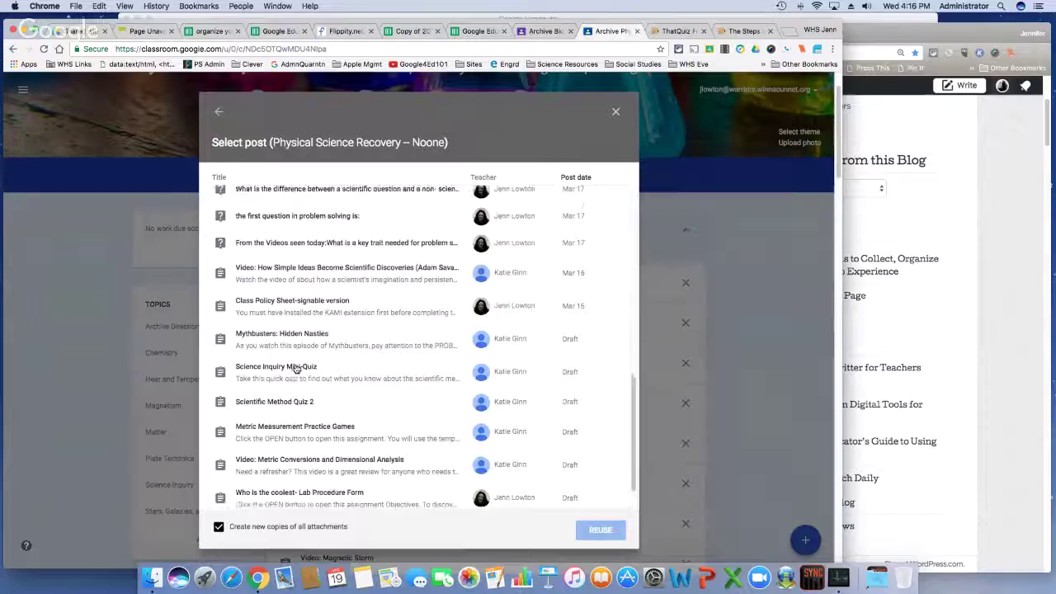
scroll(296, 369, up, 1)
scroll(296, 369, up, 3)
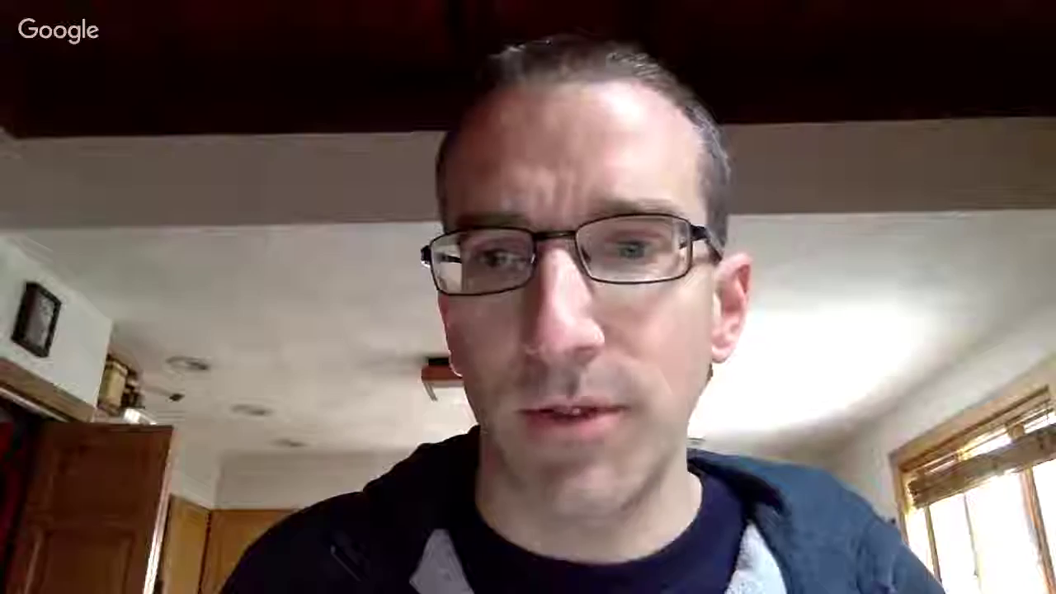
scroll(296, 369, up, 1)
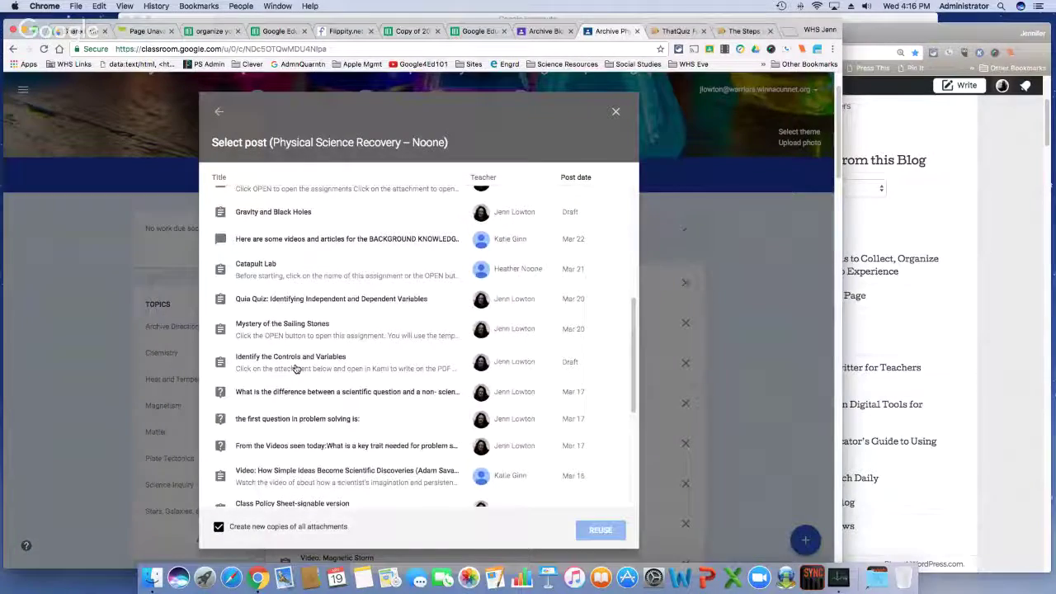
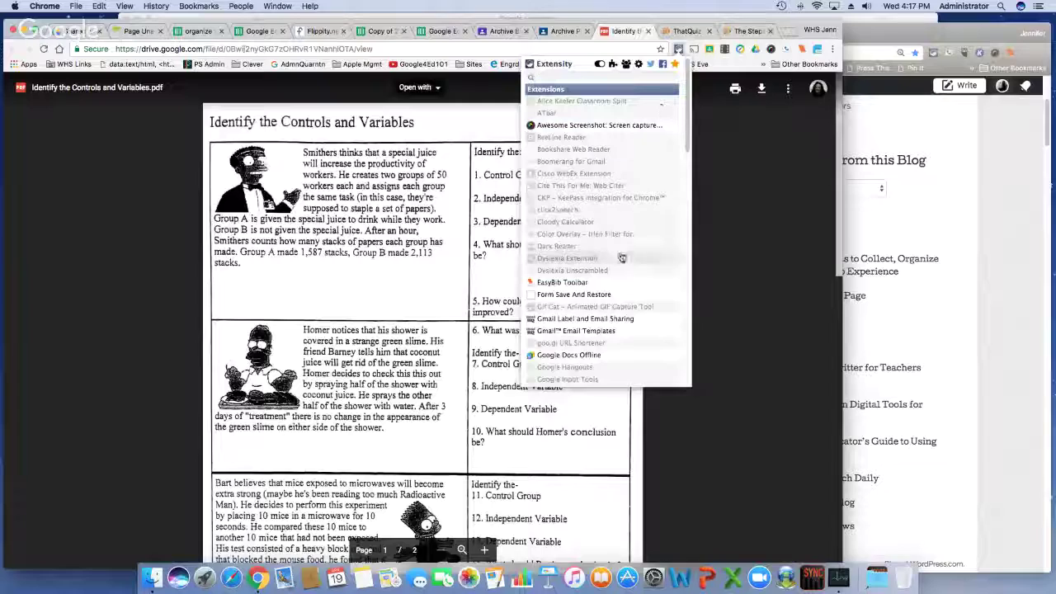
- Enable the Kami extension and open 'Identify the Controls and Variables.pdf' from Drive in Kami
scroll(610, 301, down, 5)
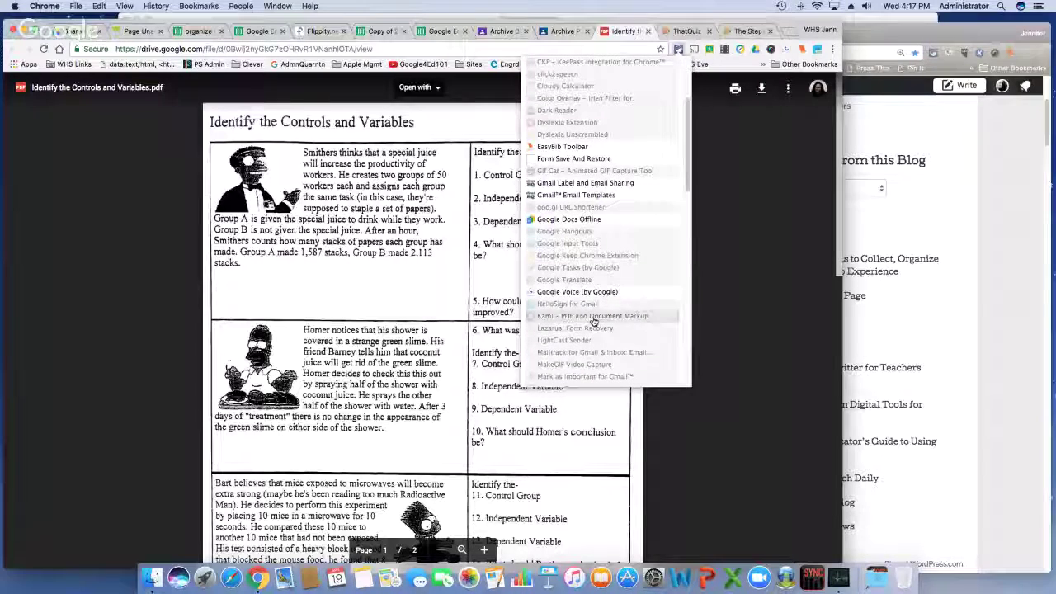
click(594, 315)
click(752, 211)
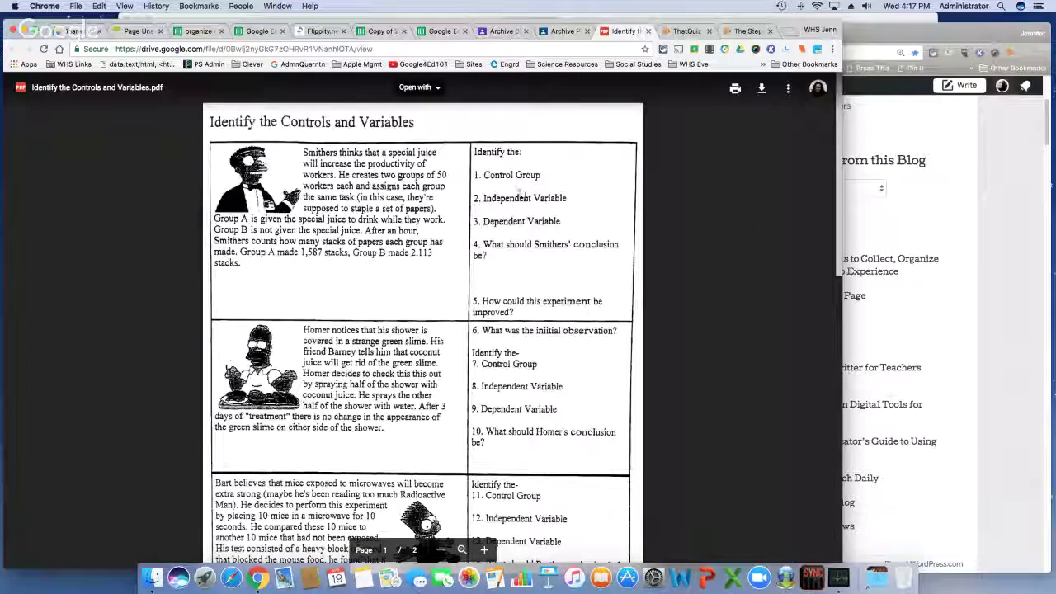
click(417, 86)
click(430, 123)
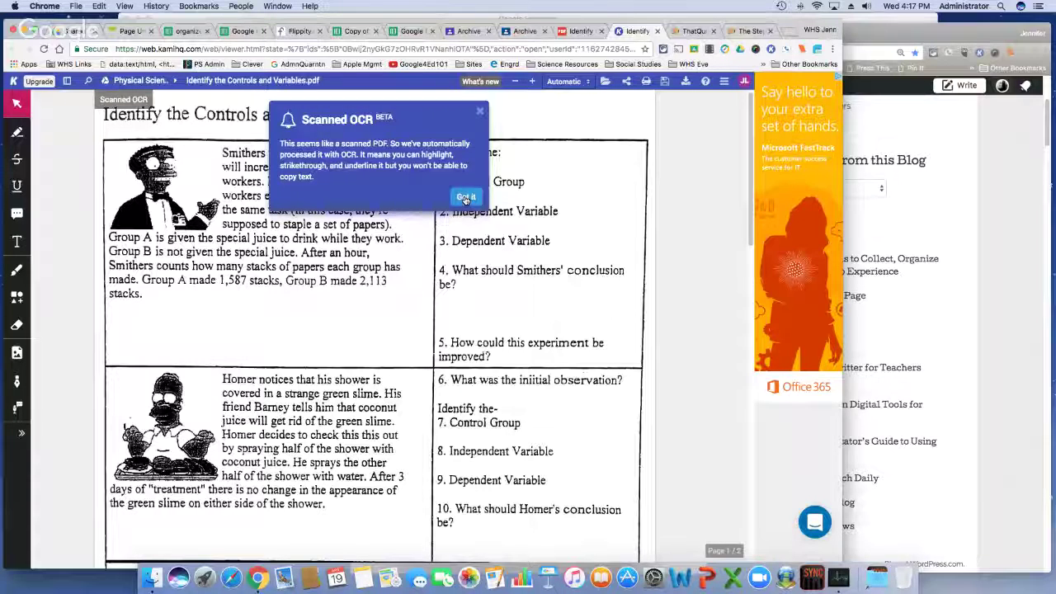
- Dismiss the OCR notice and add the text 'Type ofer any pdf' below Control Group
click(478, 109)
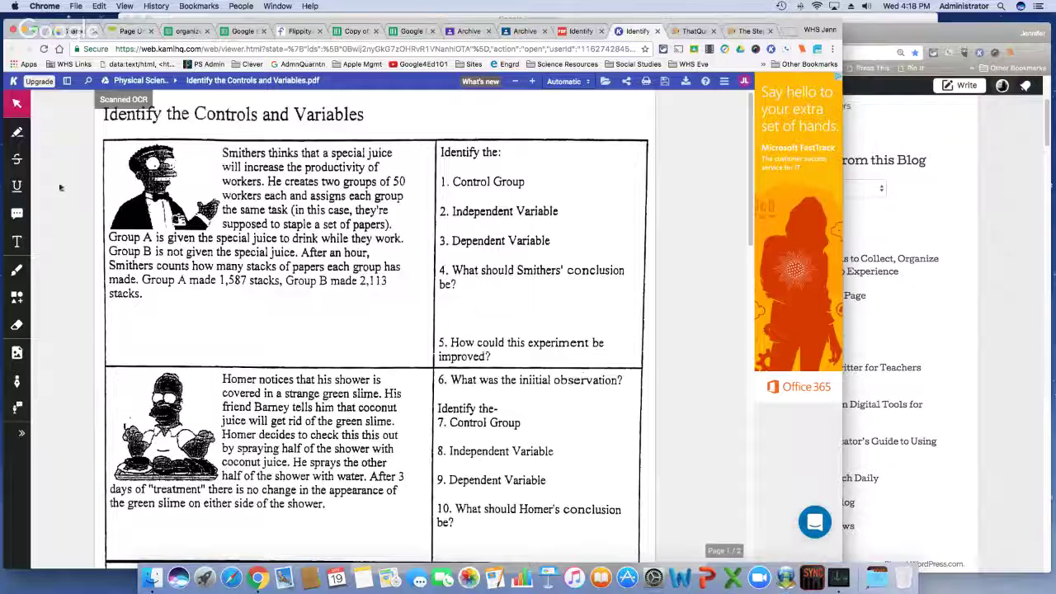
click(16, 241)
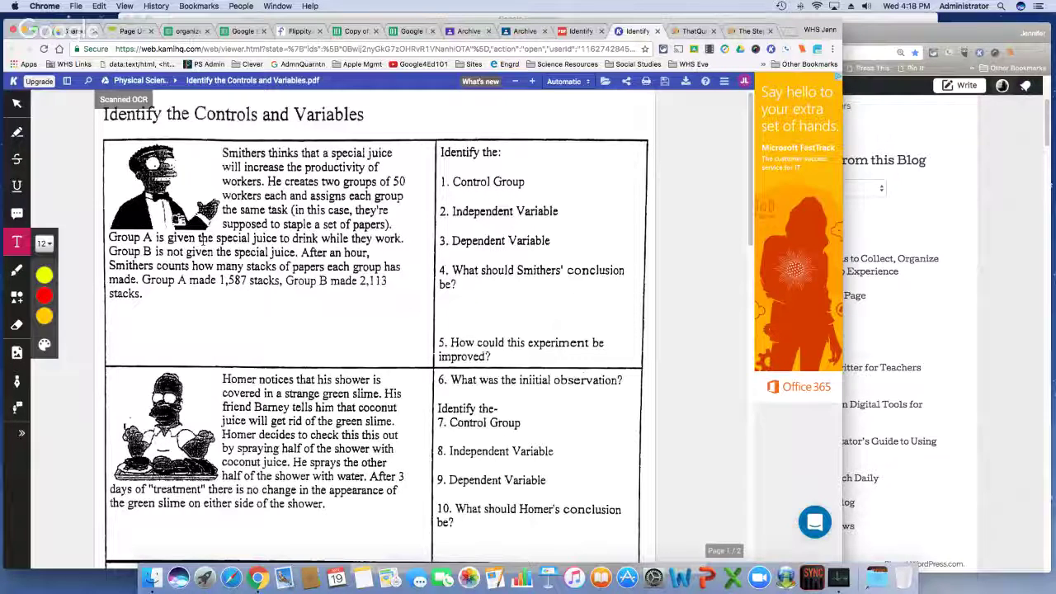
click(484, 196)
text(Type of)
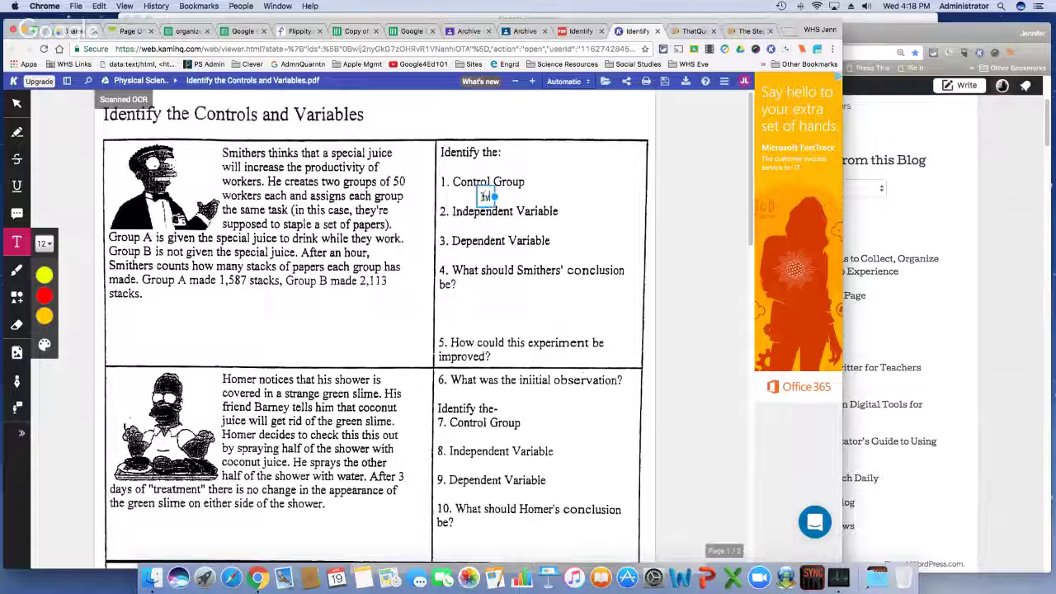
text(er any pdf)
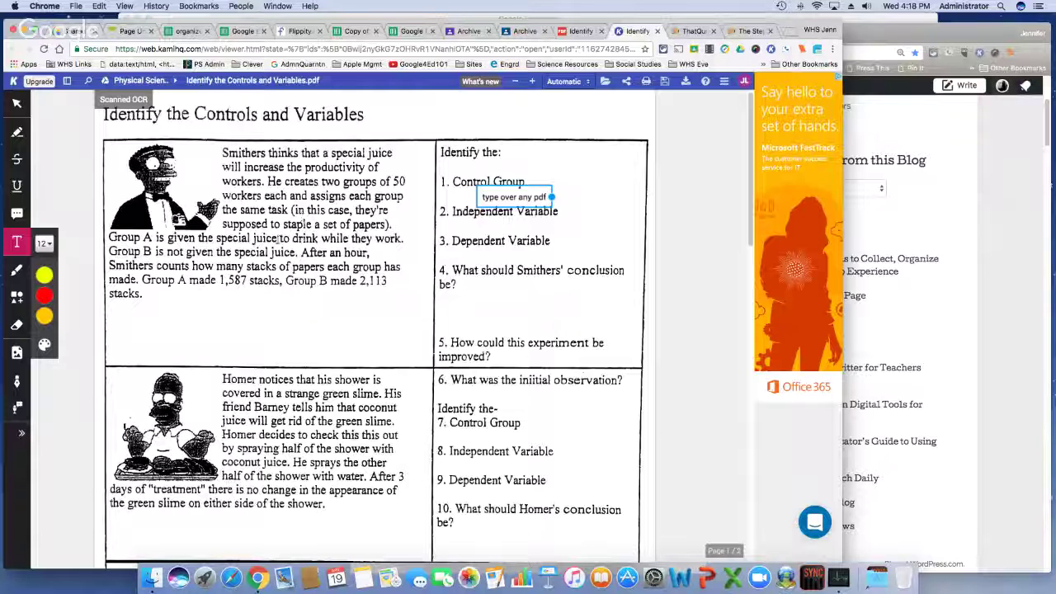
- Scribble a pen mark over 3. Dependent Variable, undo both marks, and show save options
click(17, 271)
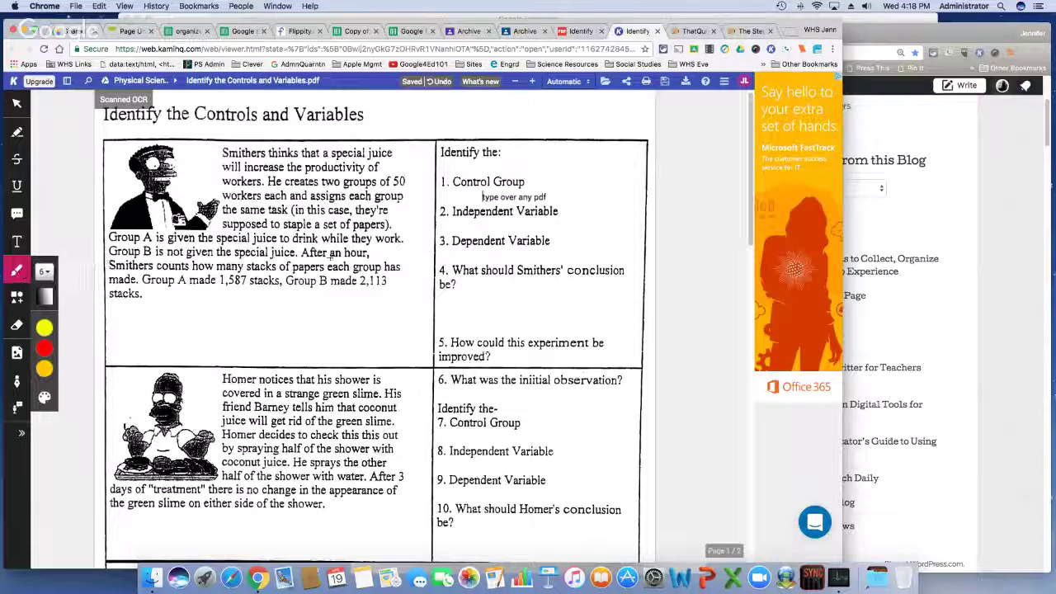
drag(436, 226, 468, 242)
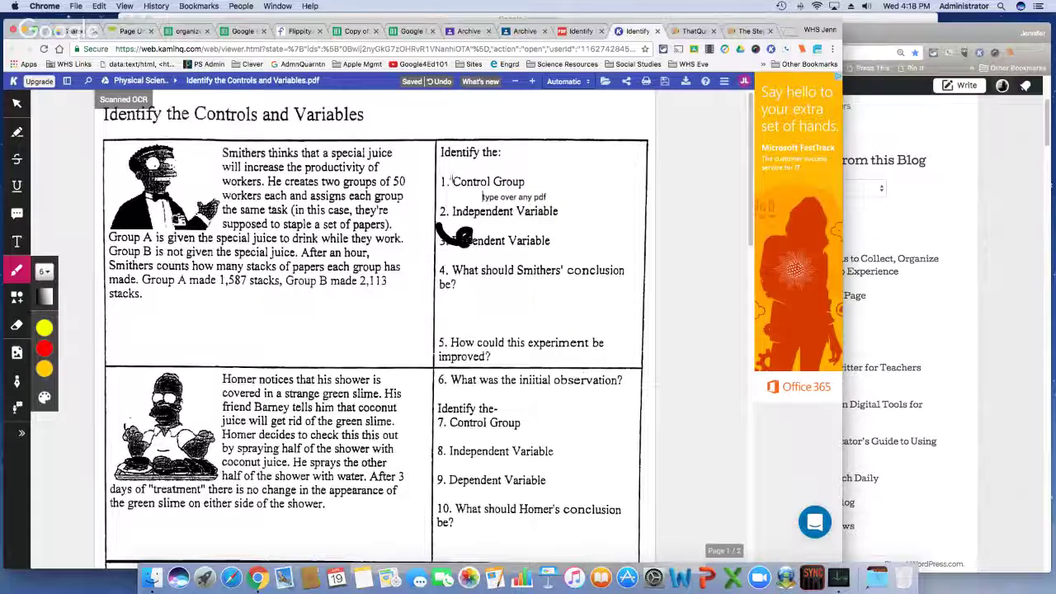
click(443, 81)
click(443, 81)
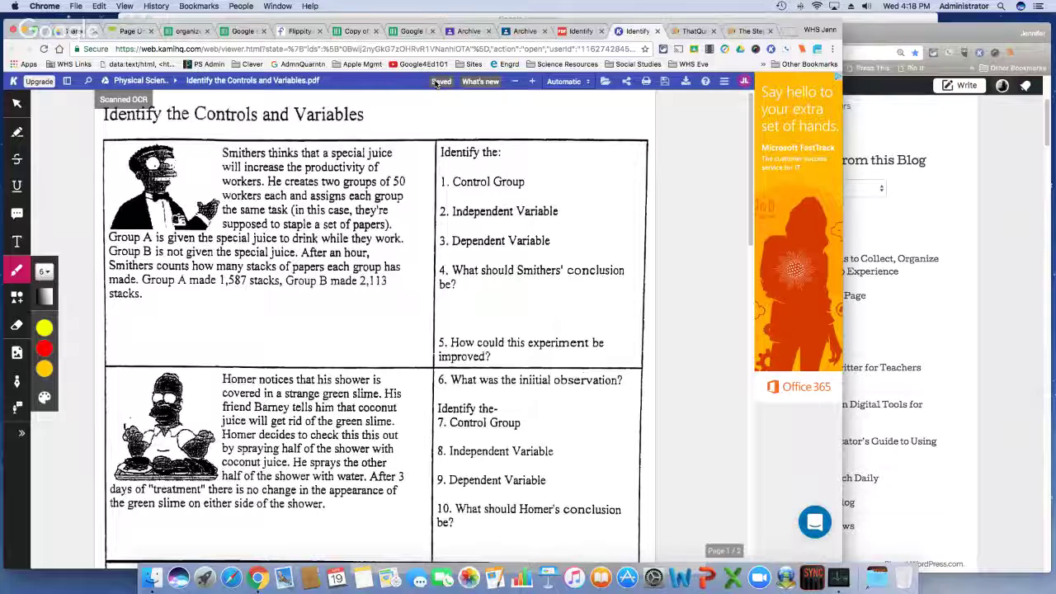
click(664, 82)
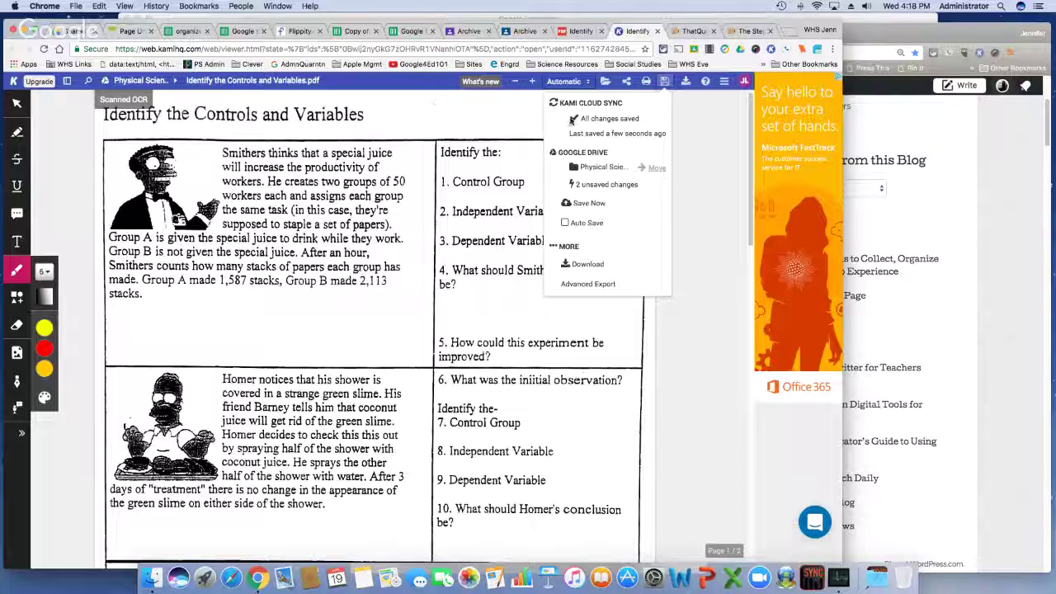
- Upload the worksheet in Kami for a shareable annotation link, then go to the Classroom tab
click(626, 81)
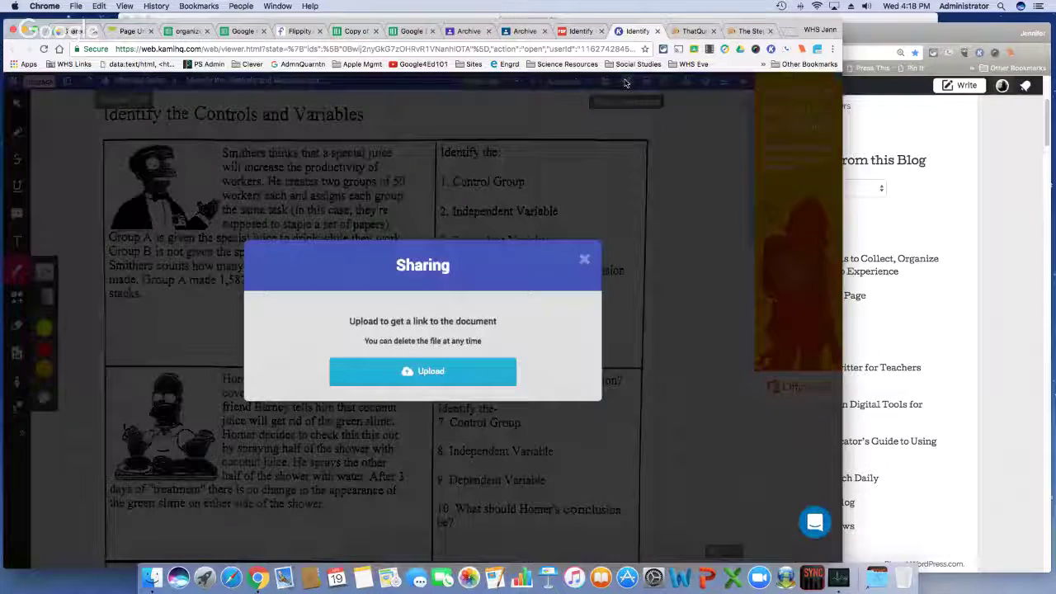
click(442, 373)
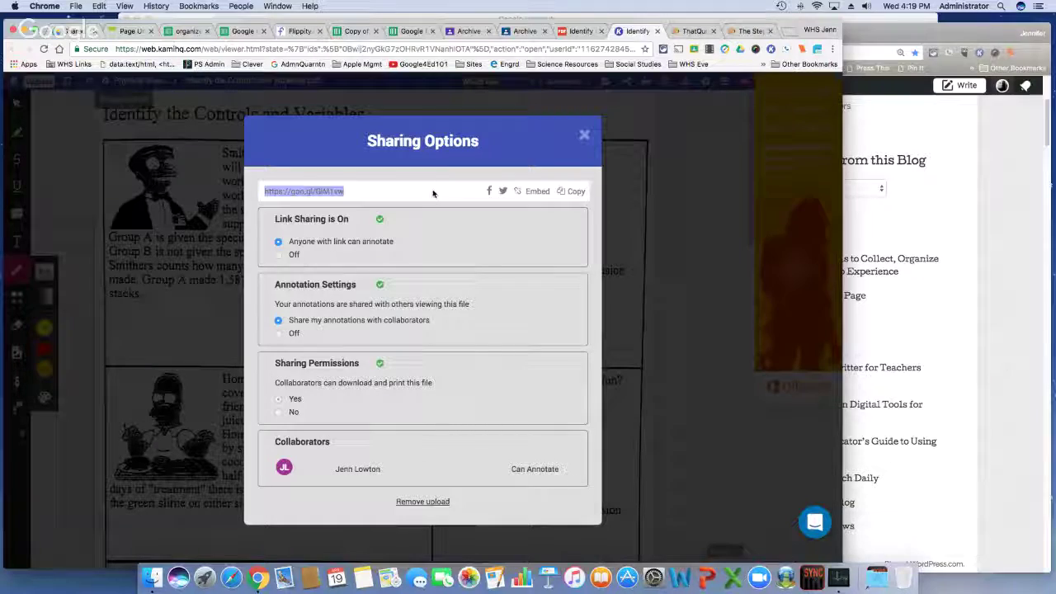
click(584, 134)
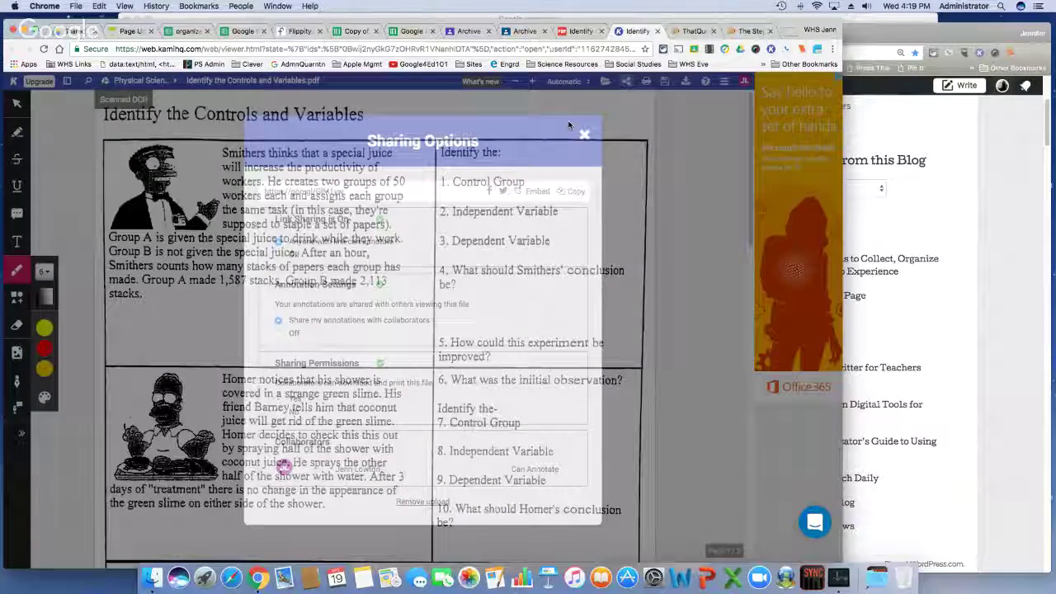
click(525, 32)
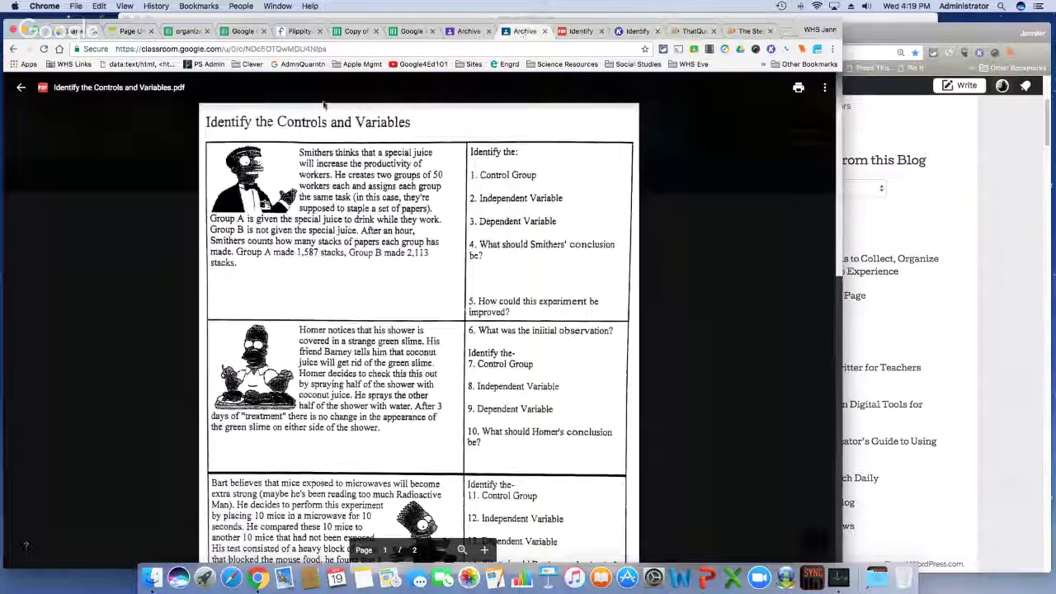
- Leave the PDF preview, close the Classroom assignment draft, and return to the Kami worksheet
click(21, 86)
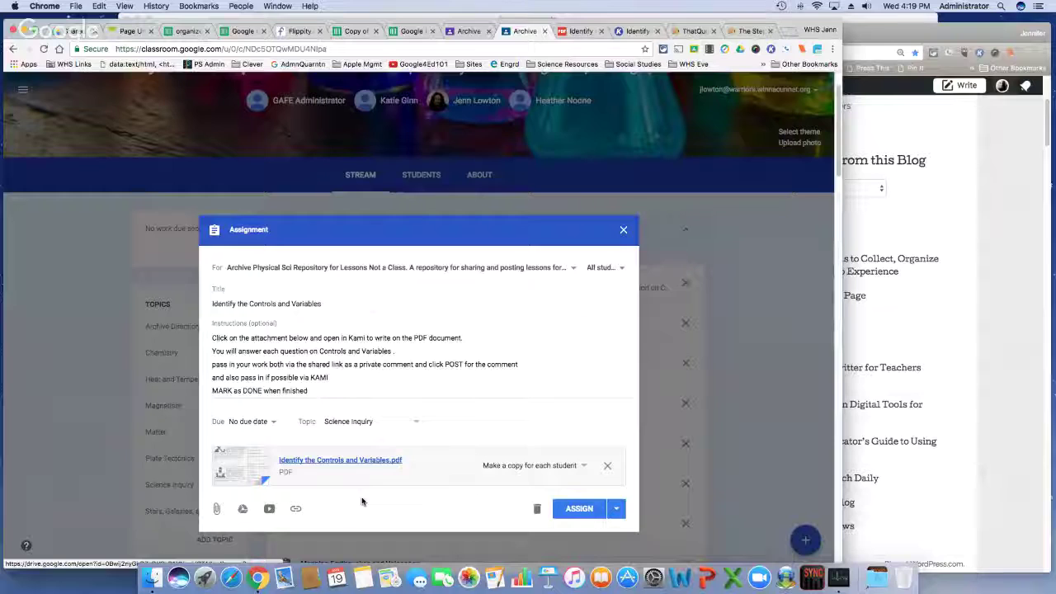
click(624, 231)
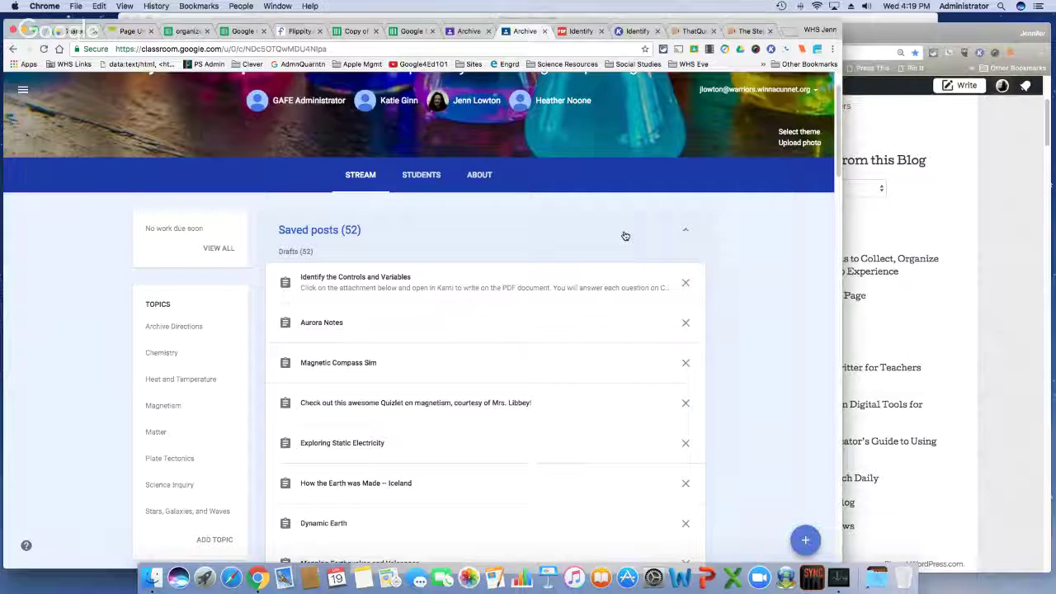
click(633, 32)
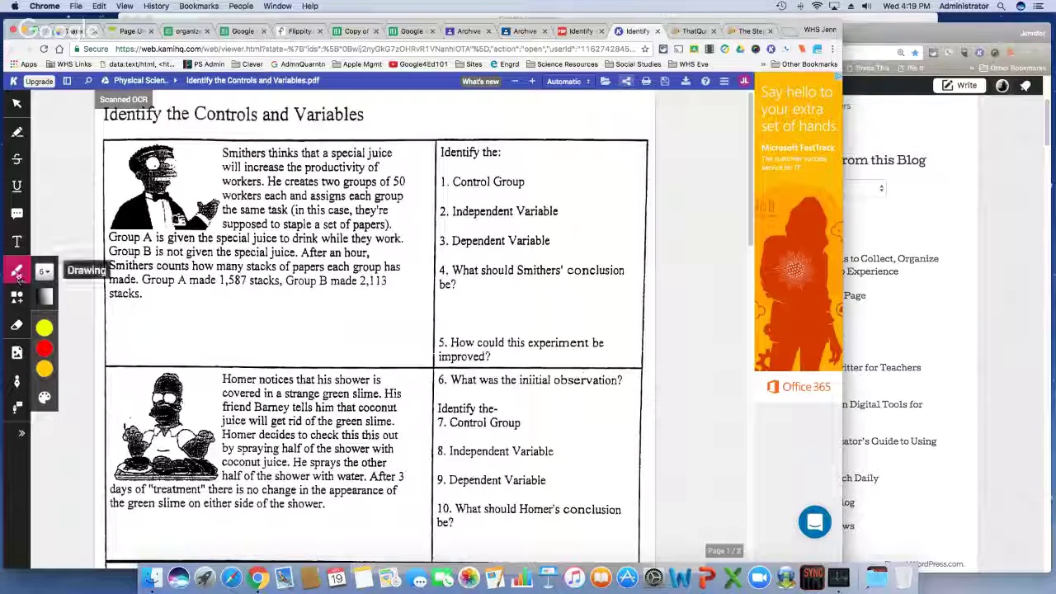
- Set pen thickness to 1, sign beside 'stacks.' in the first story, then undo it
click(48, 273)
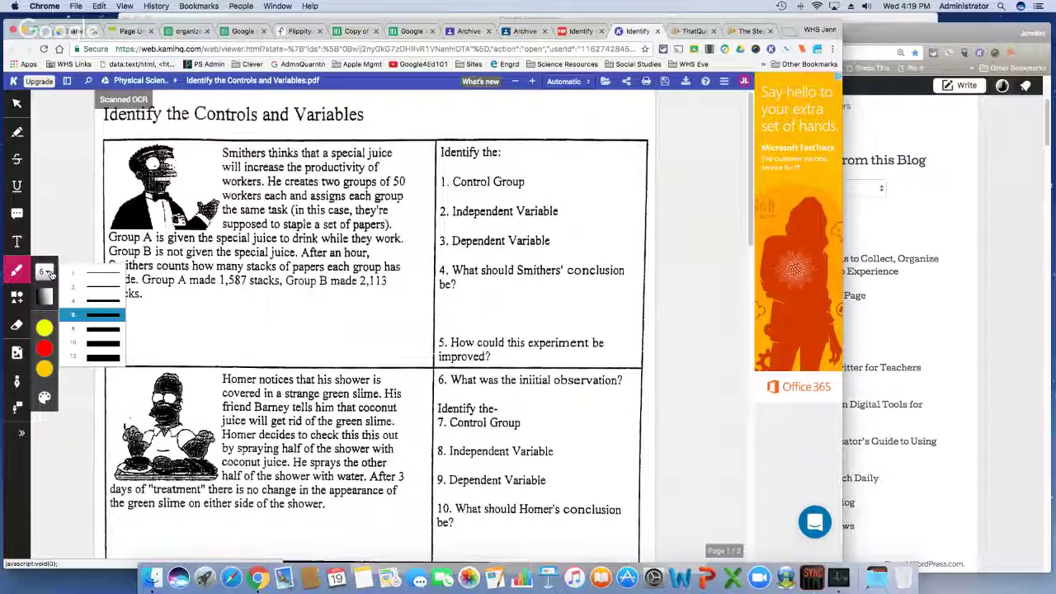
click(98, 280)
mouse_move(124, 316)
mouse_down()
mouse_move(138, 323)
mouse_move(168, 310)
mouse_up()
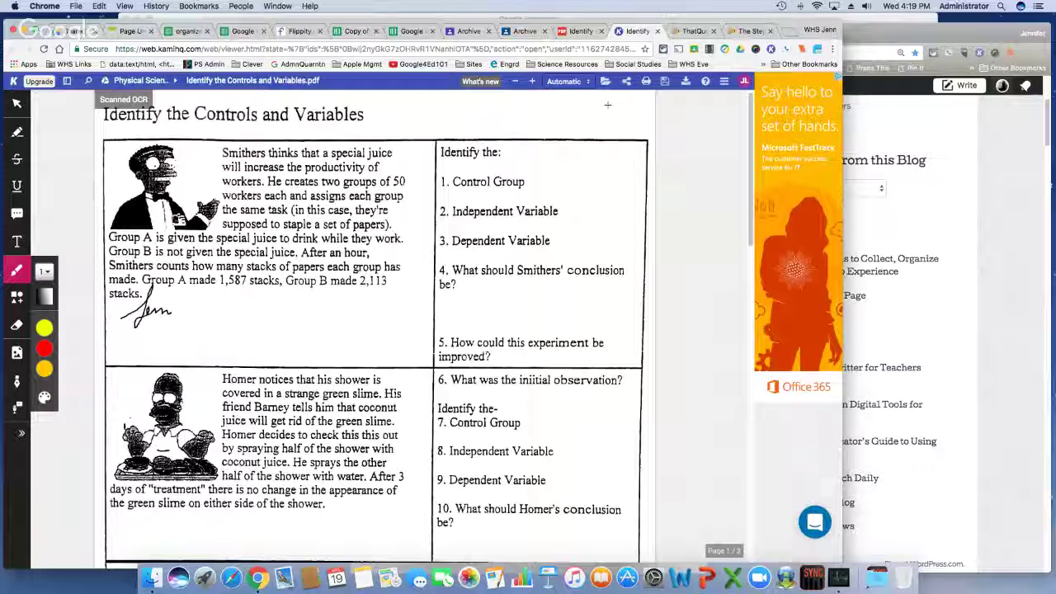
key(super+z)
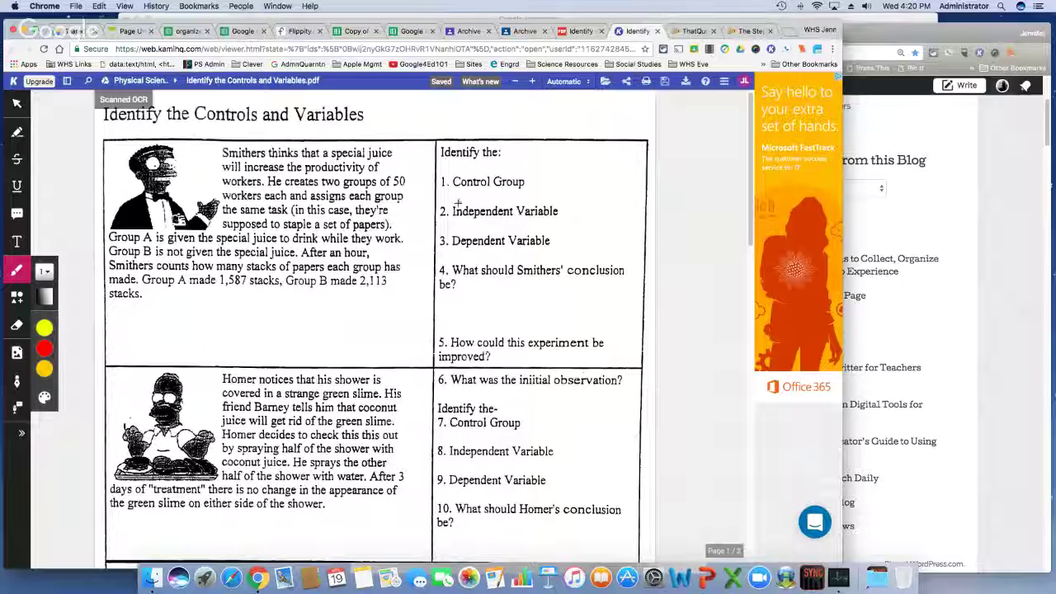
- Close the Kami tab and browse the flippity.net home page of spreadsheet activities
click(656, 32)
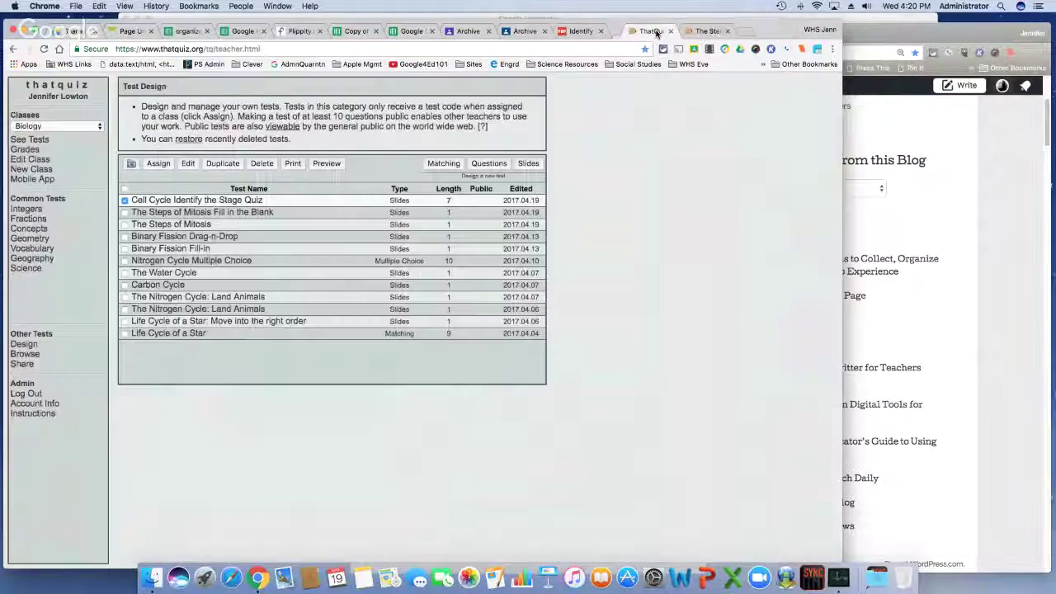
click(306, 35)
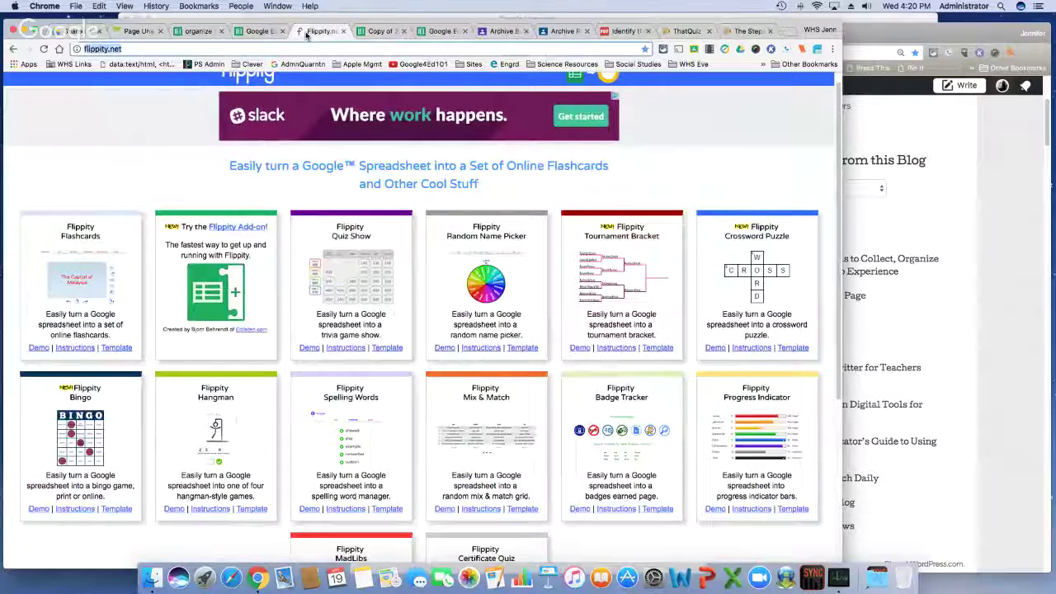
scroll(193, 148, down, 1)
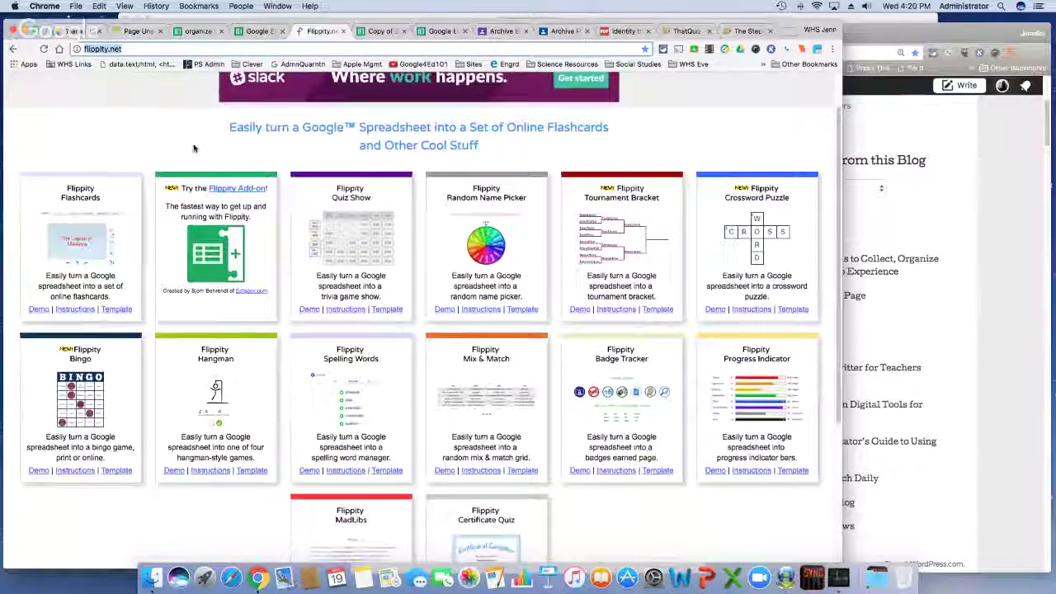
scroll(194, 148, up, 1)
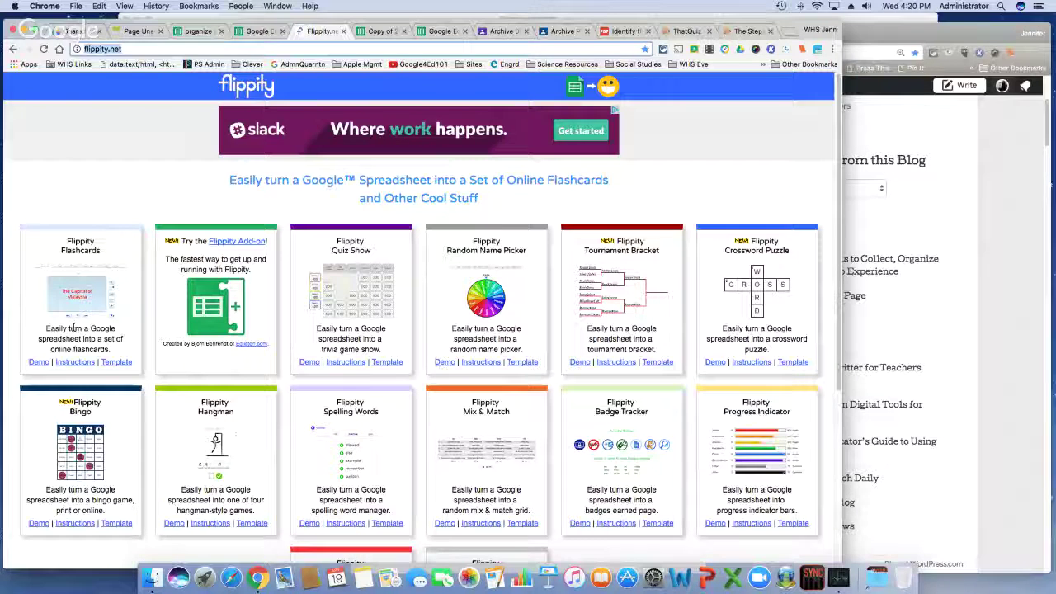
- Show the Flashcards sheet of the Flippity flashcards spreadsheet, comparing it with the Flippity site
click(378, 32)
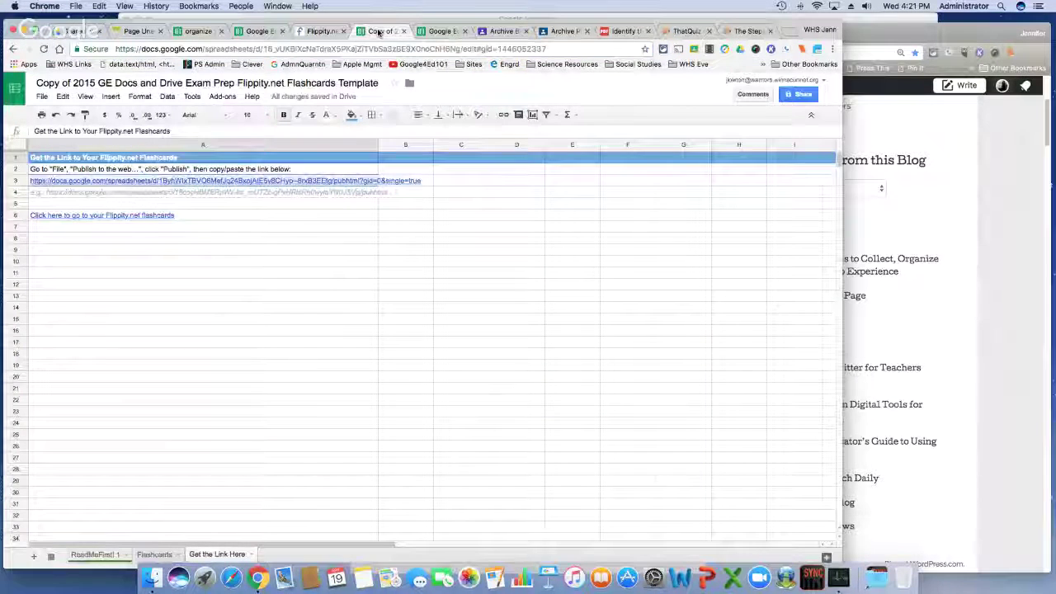
click(156, 554)
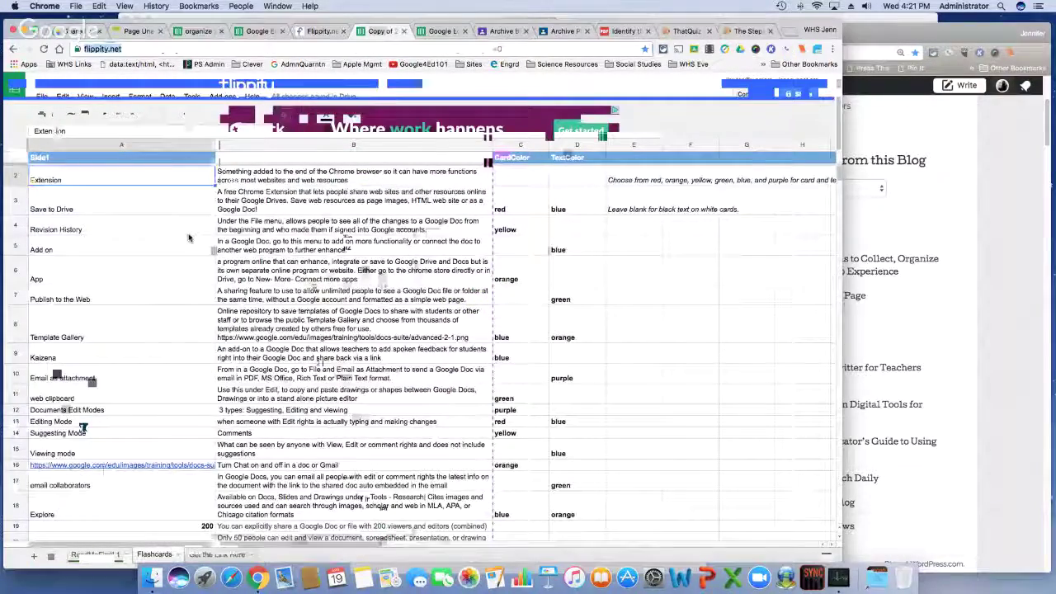
click(297, 33)
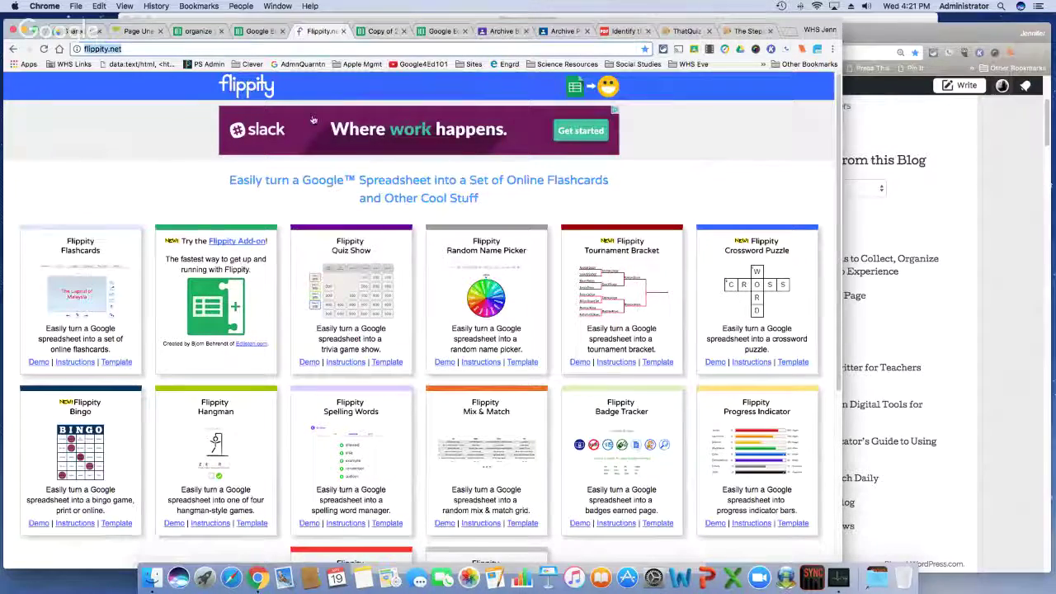
click(366, 33)
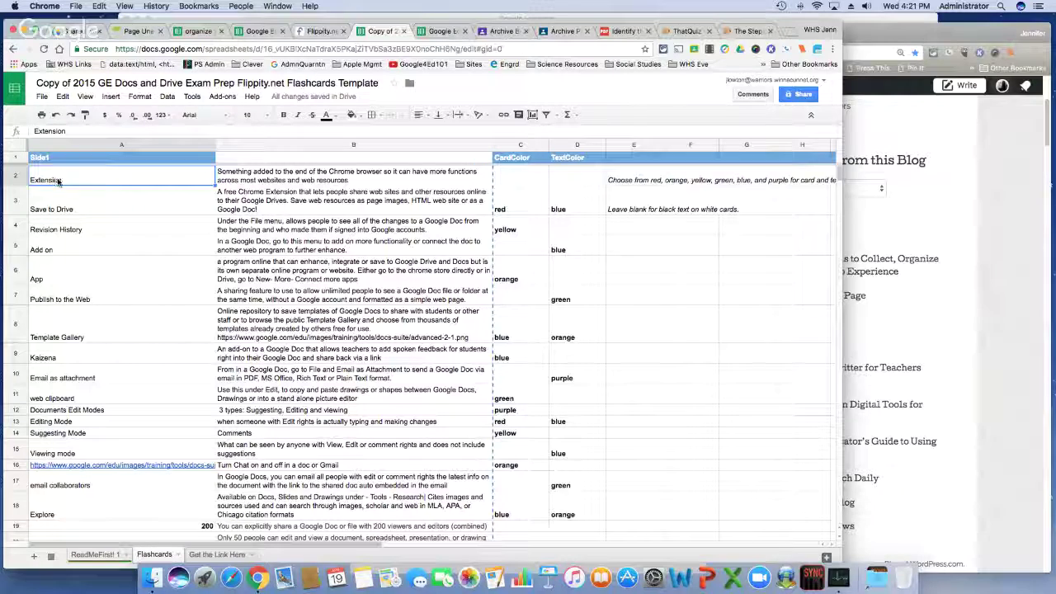
- Review the terms and definitions in rows 2–5, including Extension, Revision History and Add on
click(261, 183)
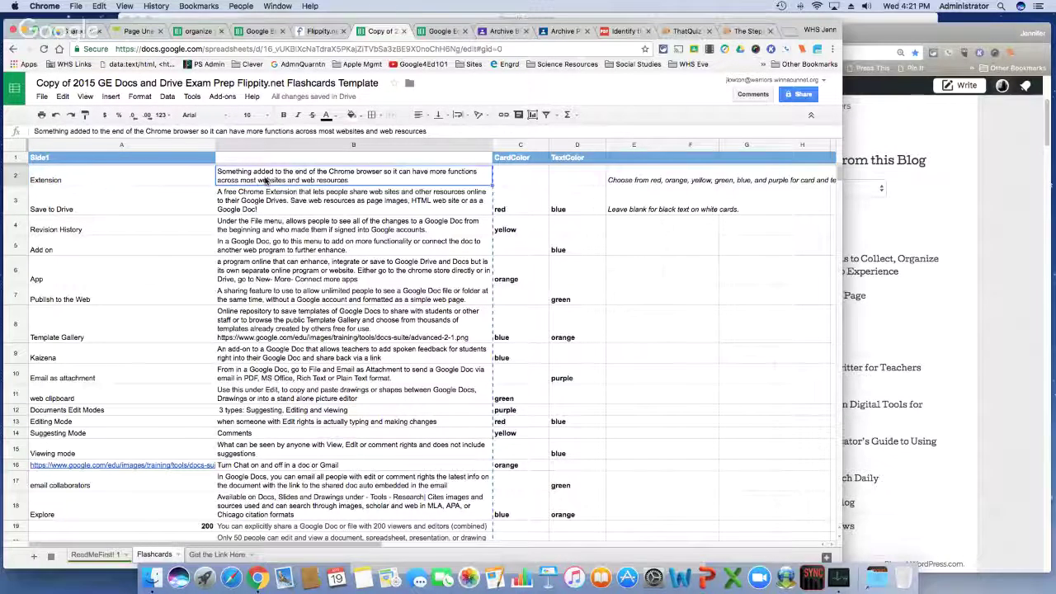
click(81, 180)
click(262, 183)
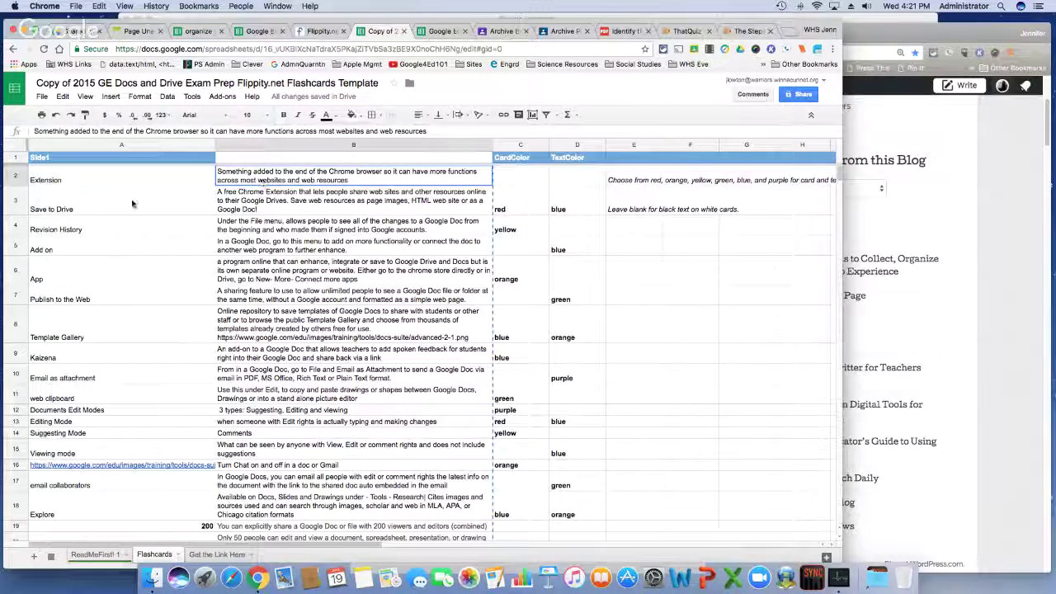
click(132, 203)
click(263, 203)
click(123, 226)
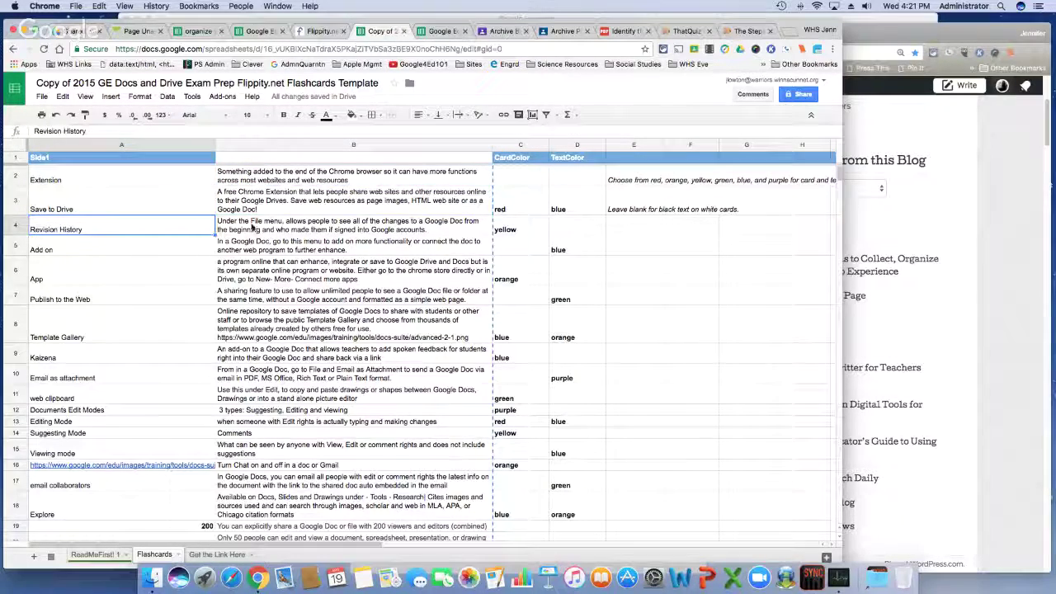
click(252, 227)
key(Down)
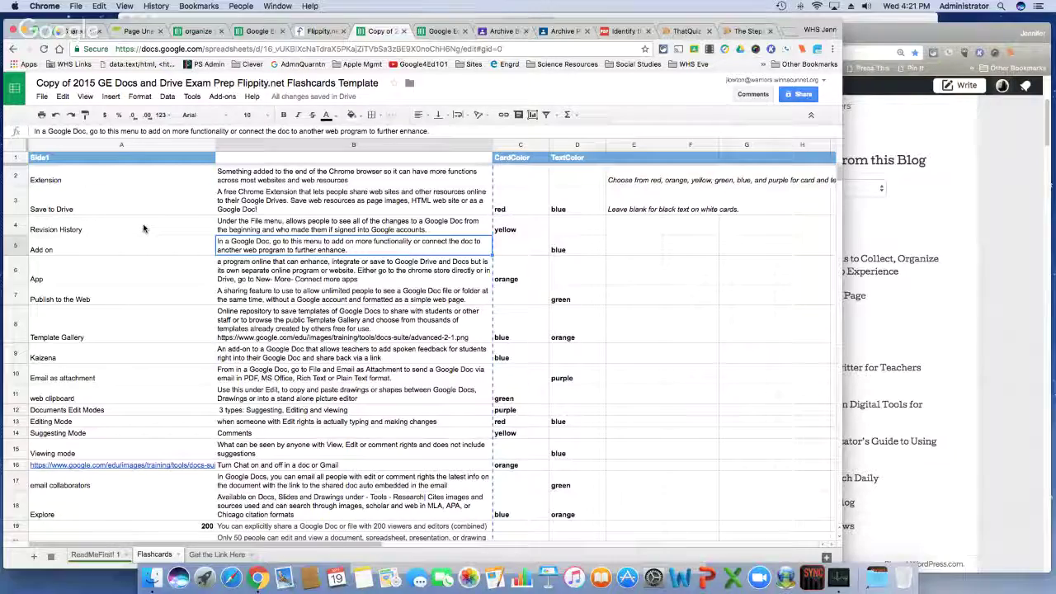
click(41, 97)
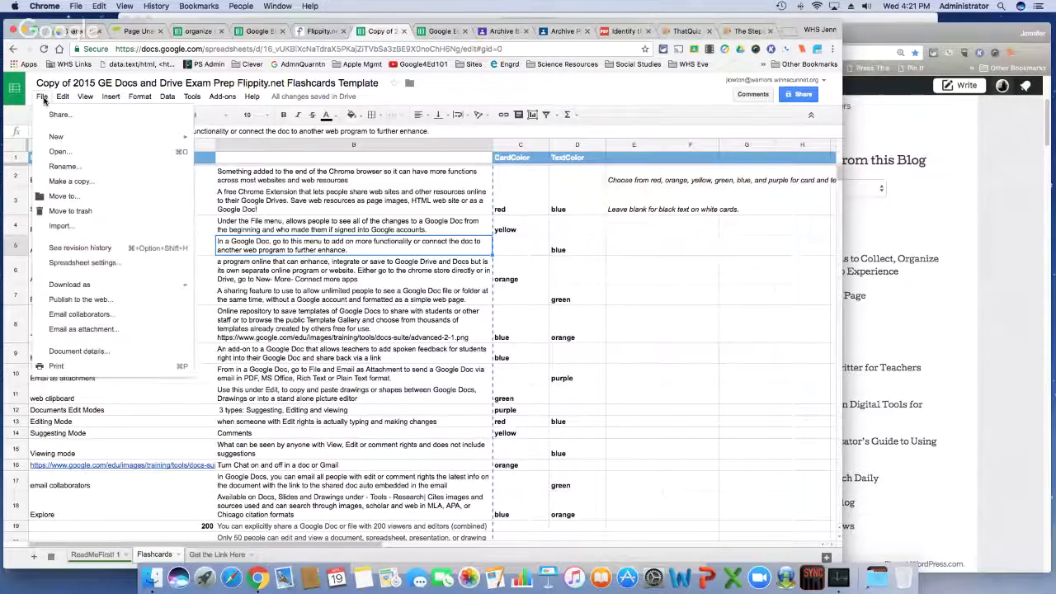
- Publish the entire flashcards spreadsheet to the web as a web page
click(72, 300)
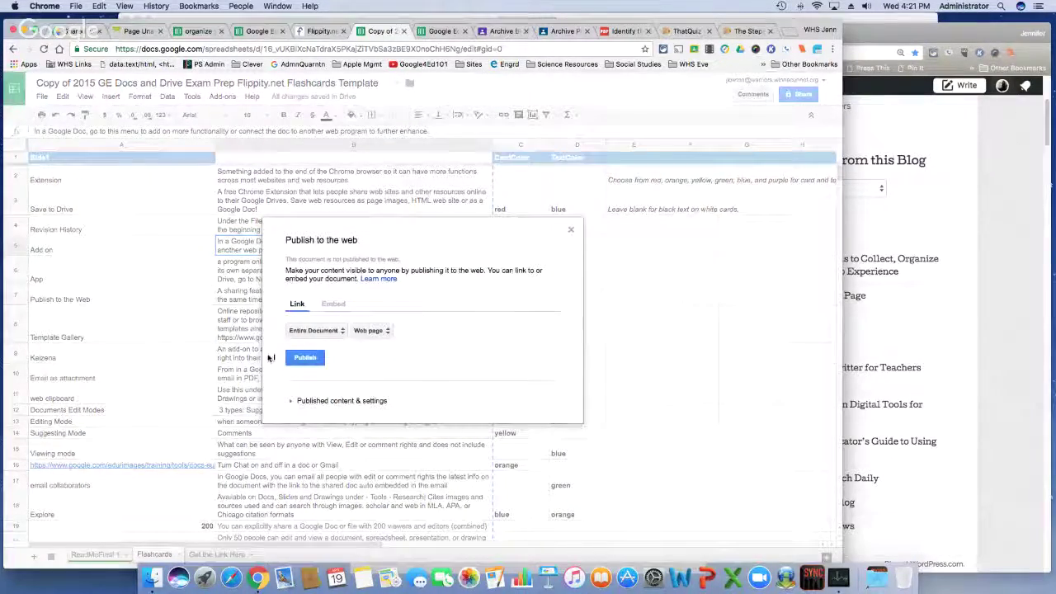
click(305, 357)
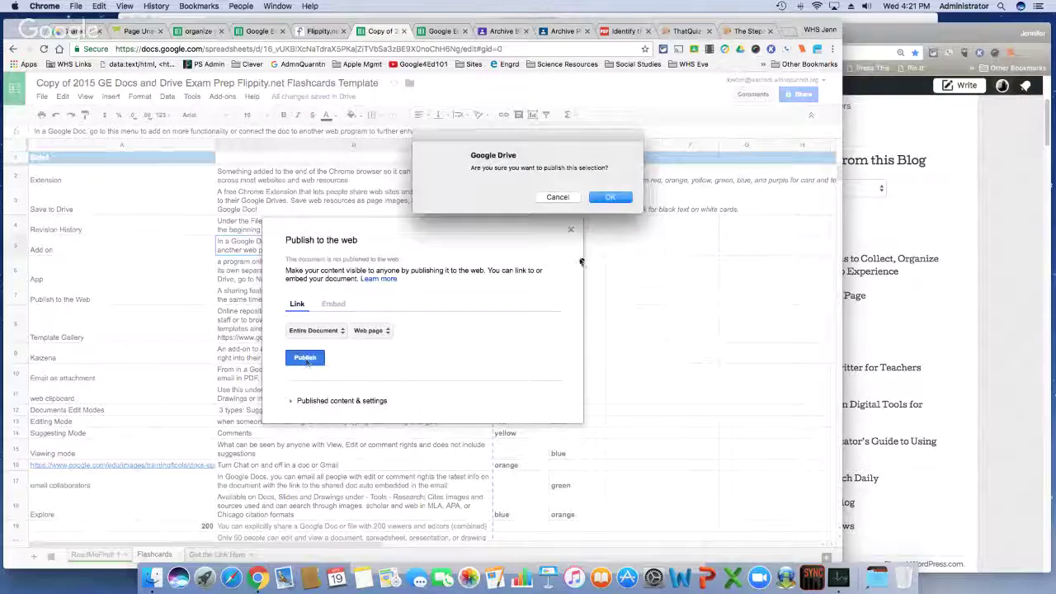
click(609, 197)
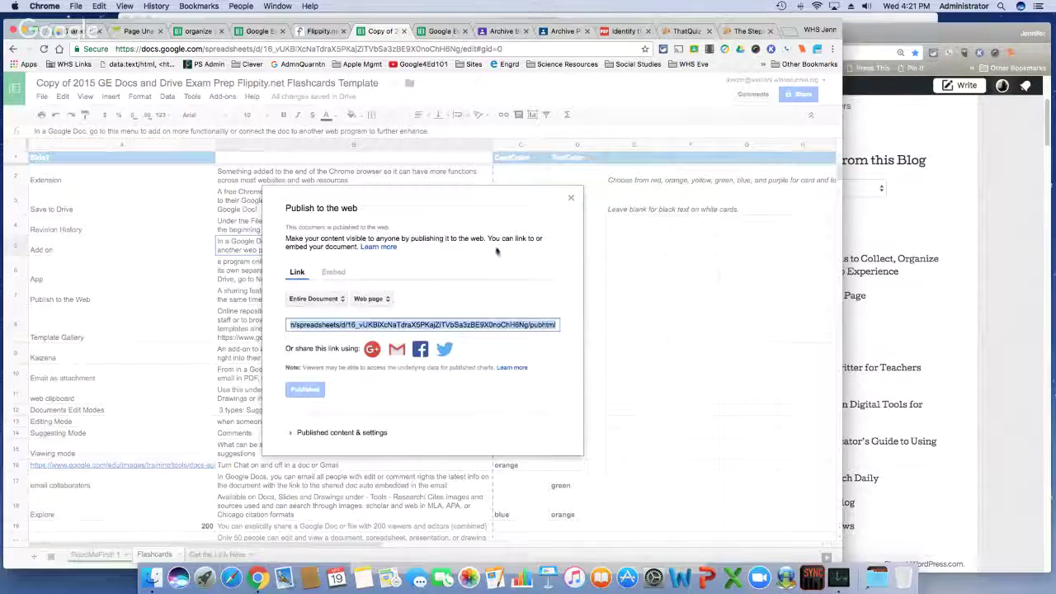
click(569, 200)
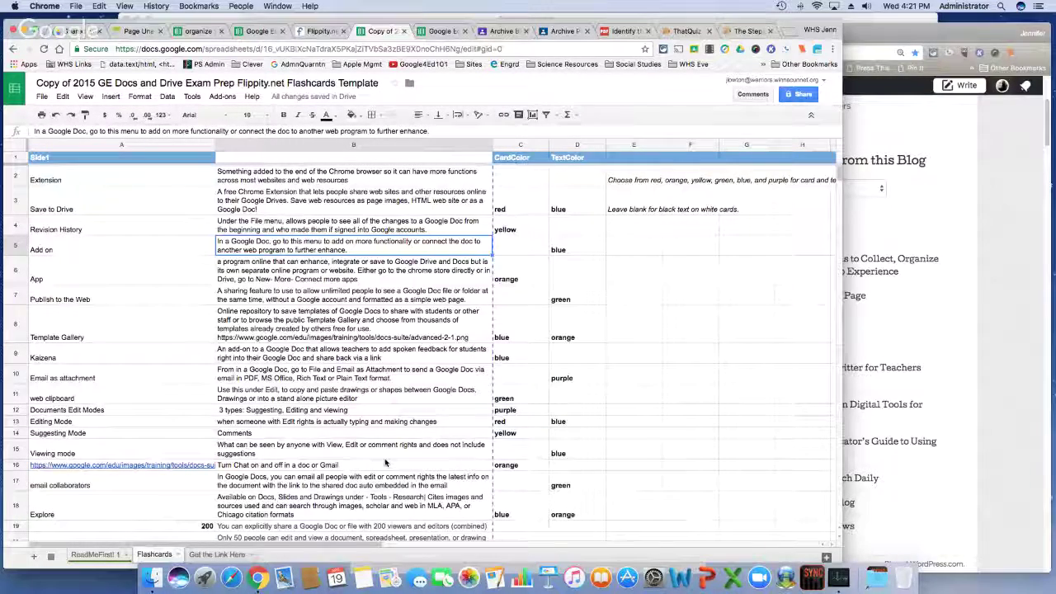
- On the Get the Link Here sheet, open the Flippity flashcards link in A6
click(216, 554)
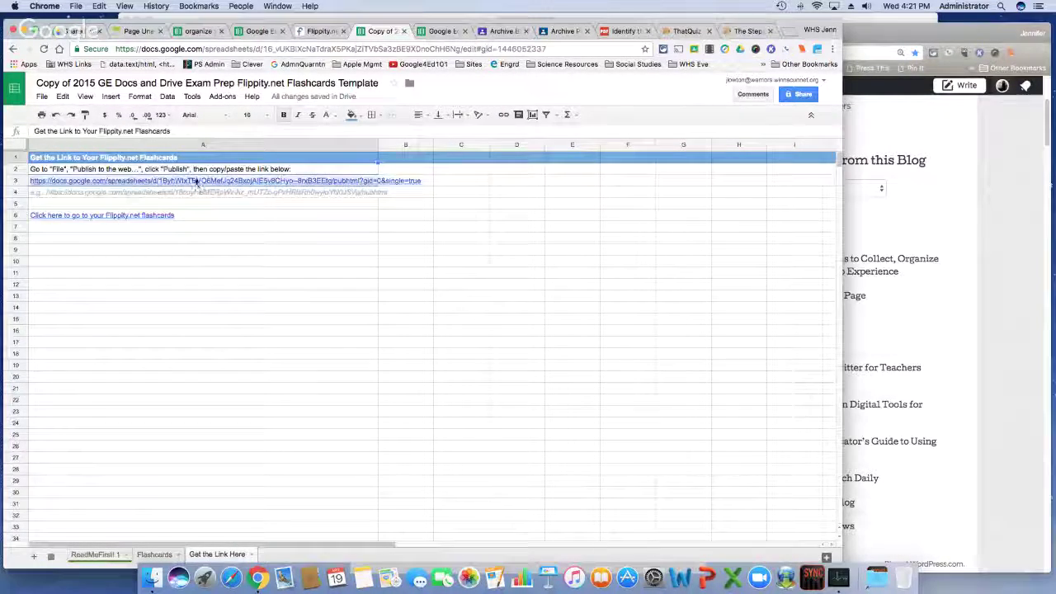
click(148, 216)
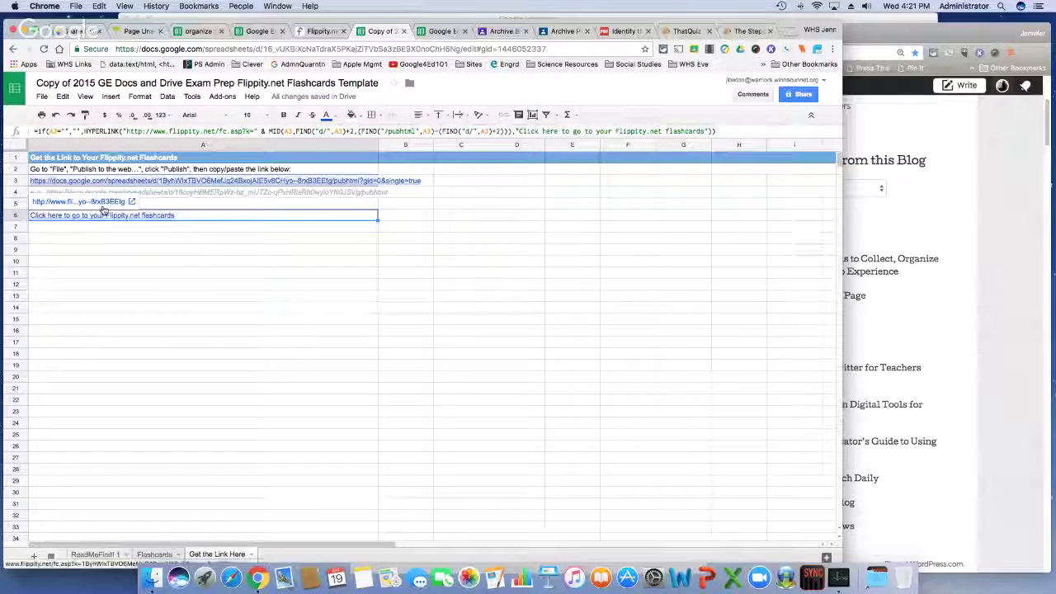
click(102, 206)
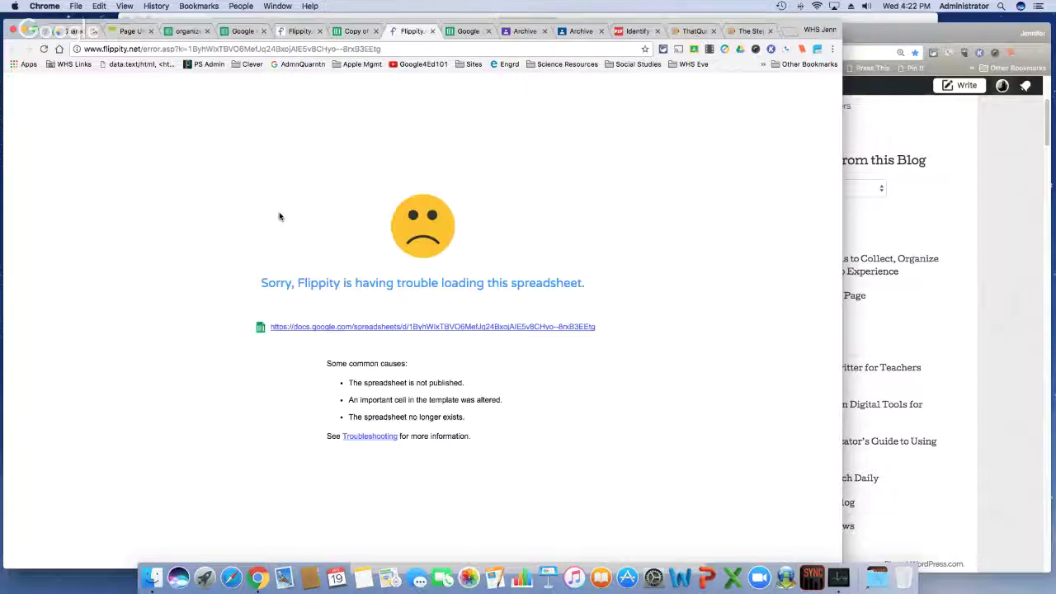
- Close the Flippity page that couldn't load the spreadsheet, returning to Google Sheets
click(432, 31)
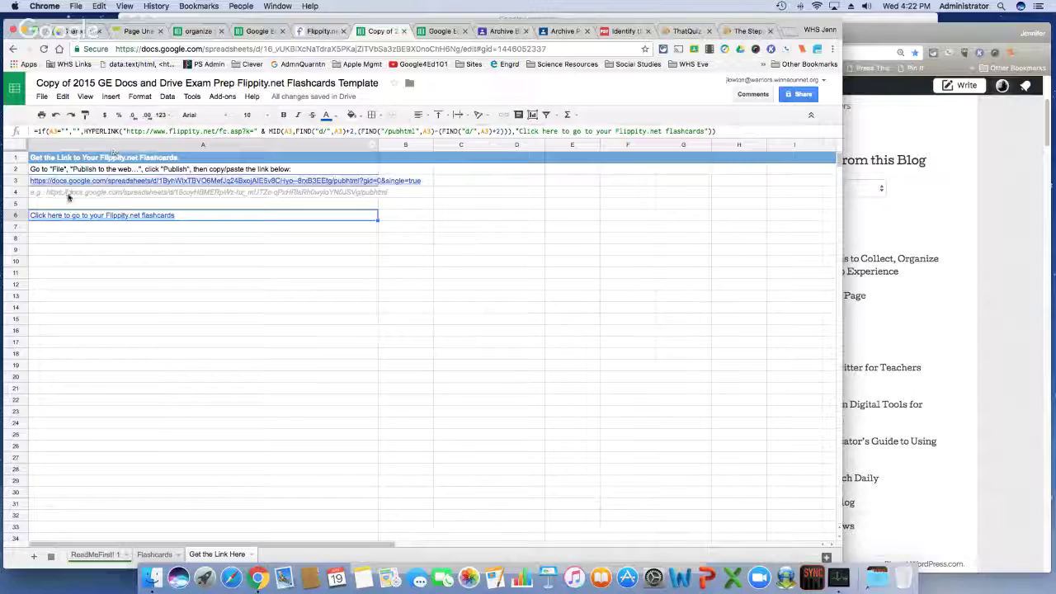
- Copy the published pubhtml link from Publish to the web and paste it into A3
click(42, 96)
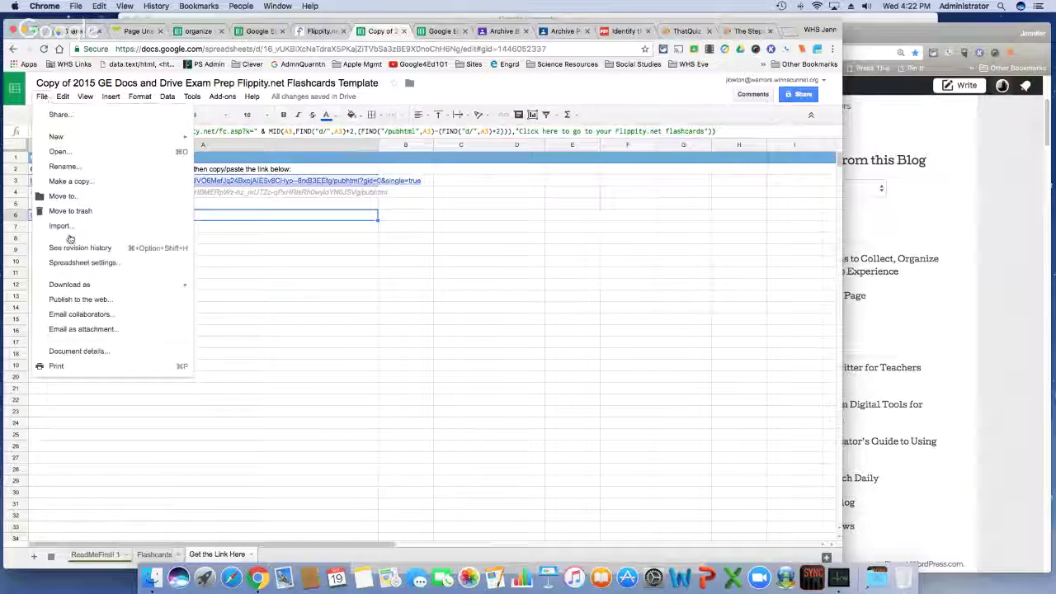
click(79, 298)
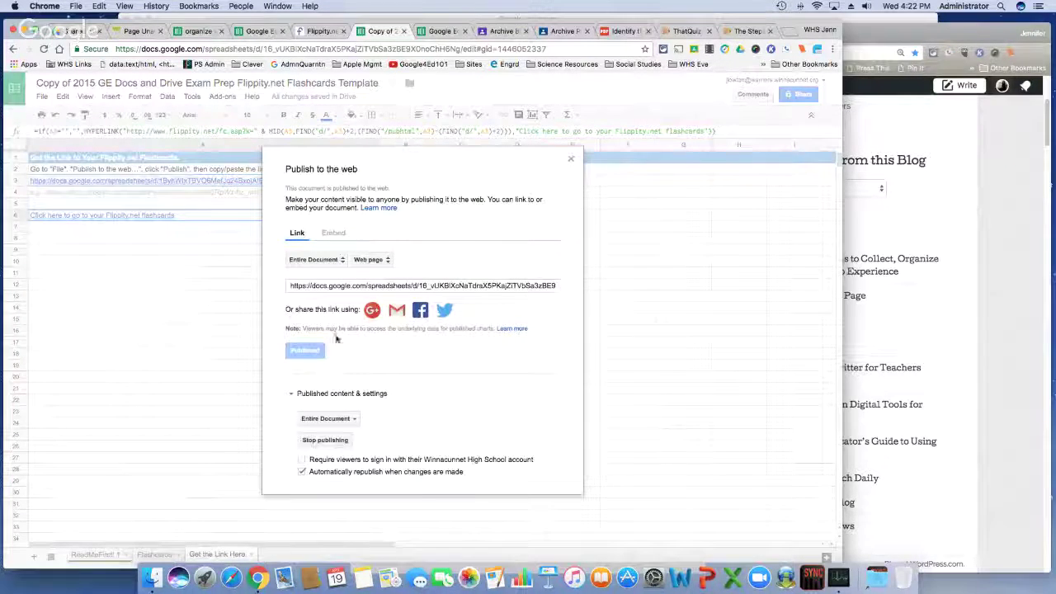
click(326, 288)
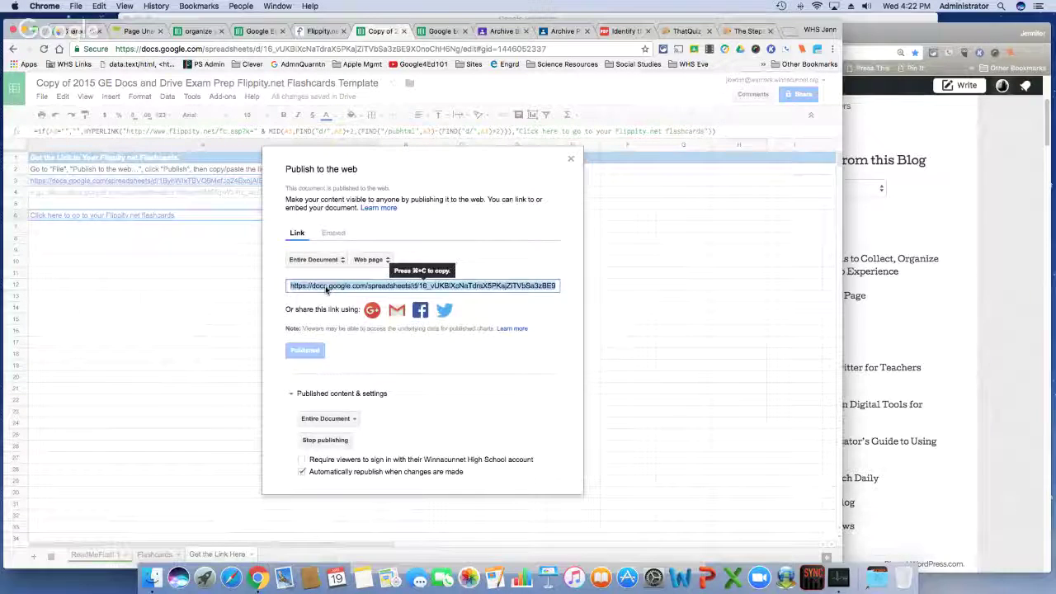
key(super+c)
click(570, 158)
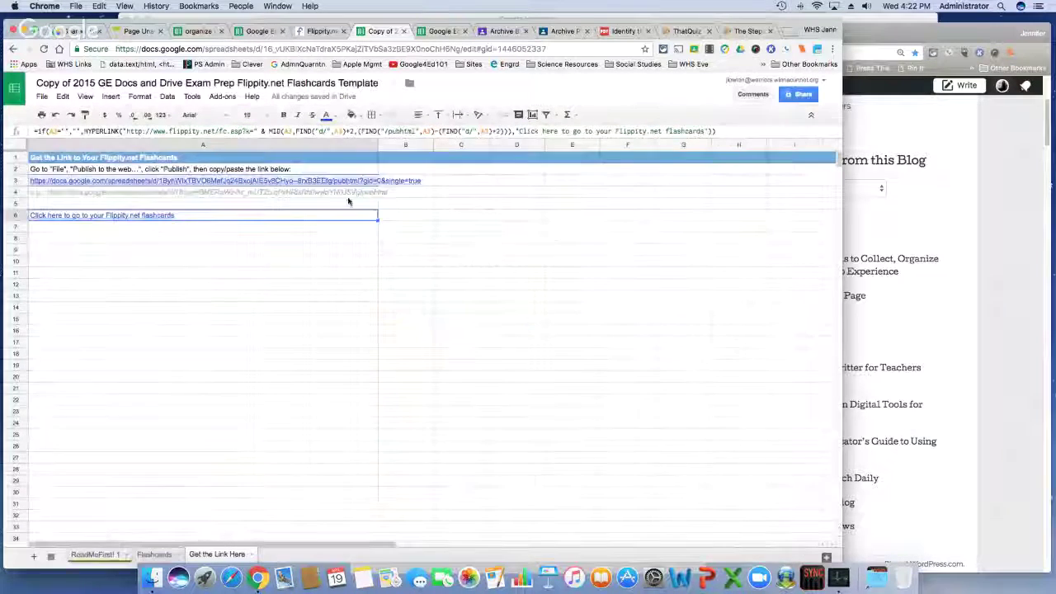
click(425, 240)
click(351, 180)
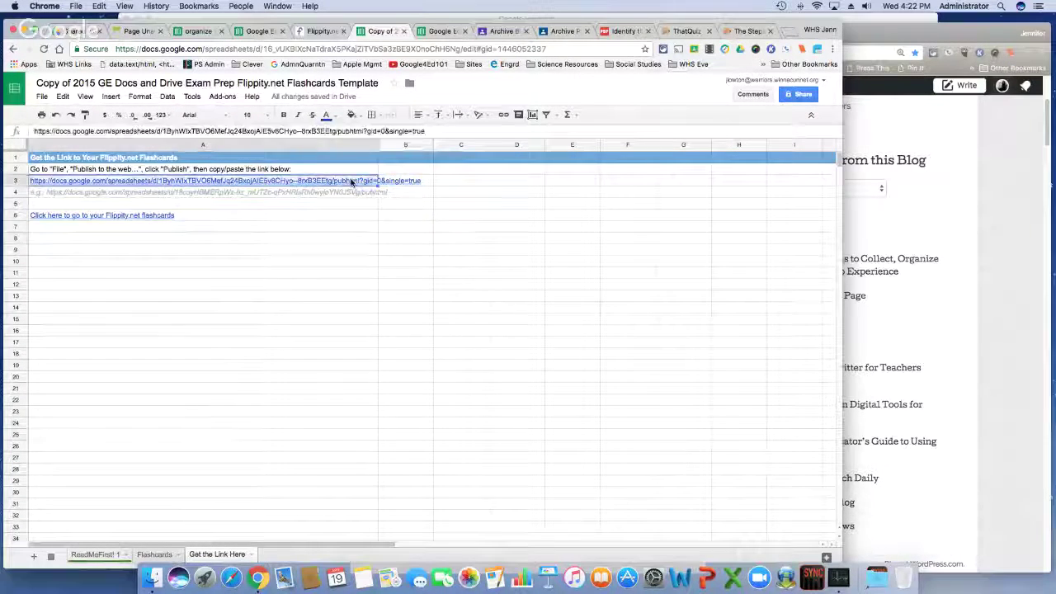
key(super+v)
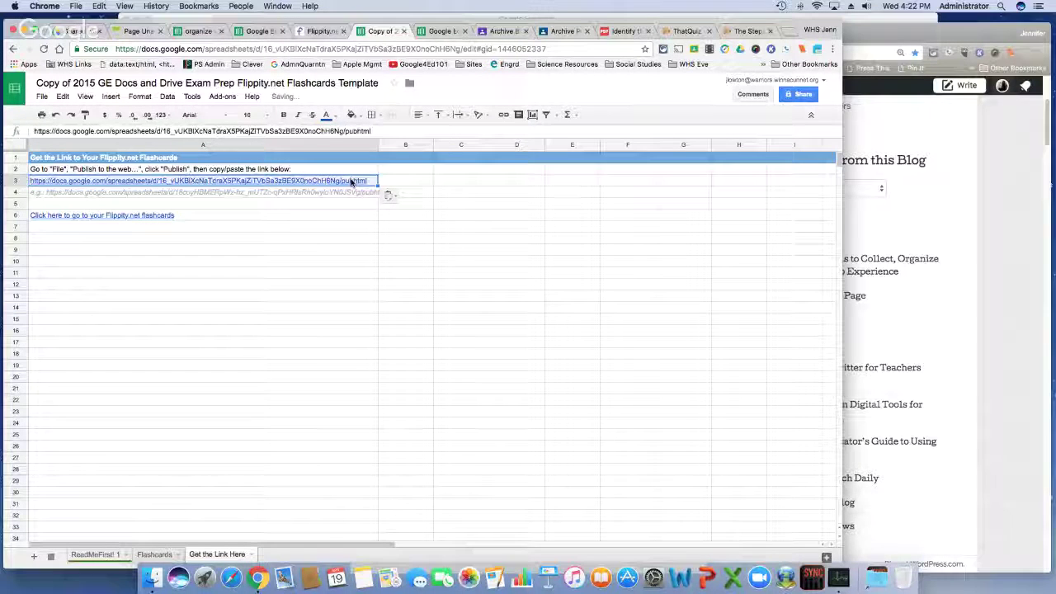
key(Delete)
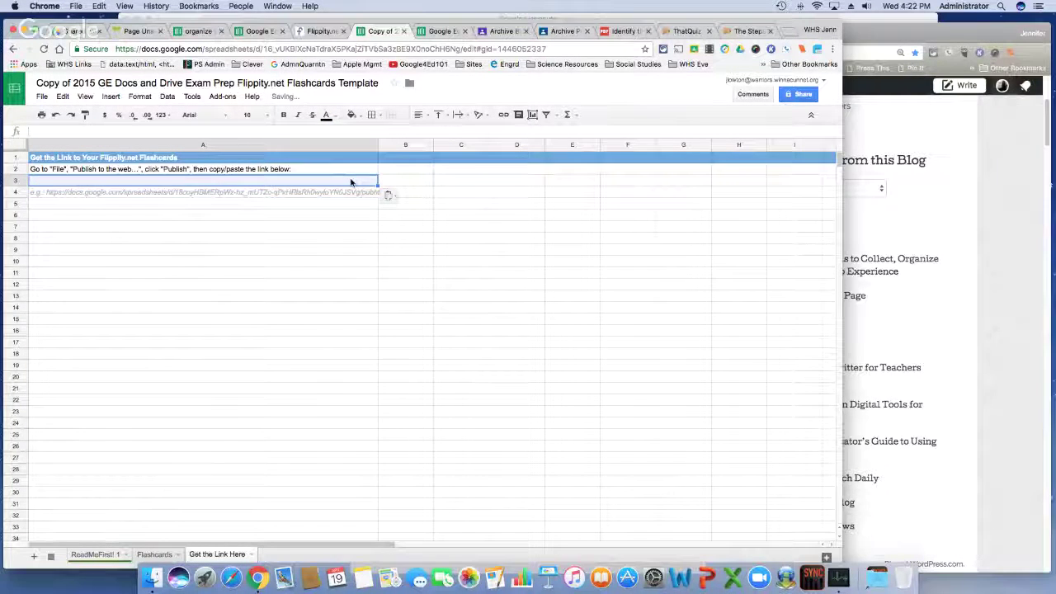
key(super+v)
- Test the A6 link, viewing the Flashcards sheet on the published page, then close it
click(141, 217)
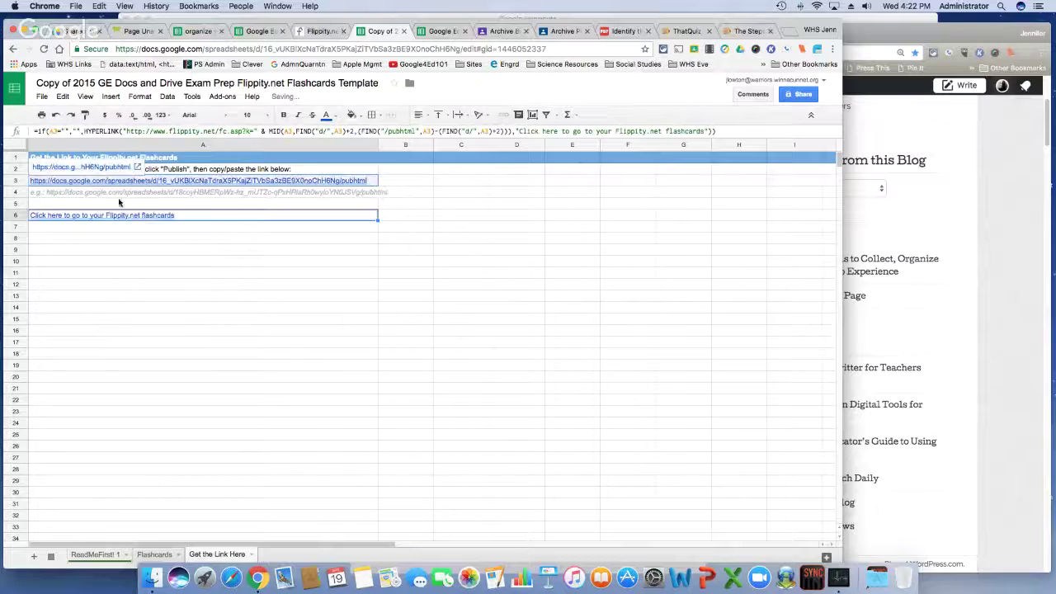
click(106, 167)
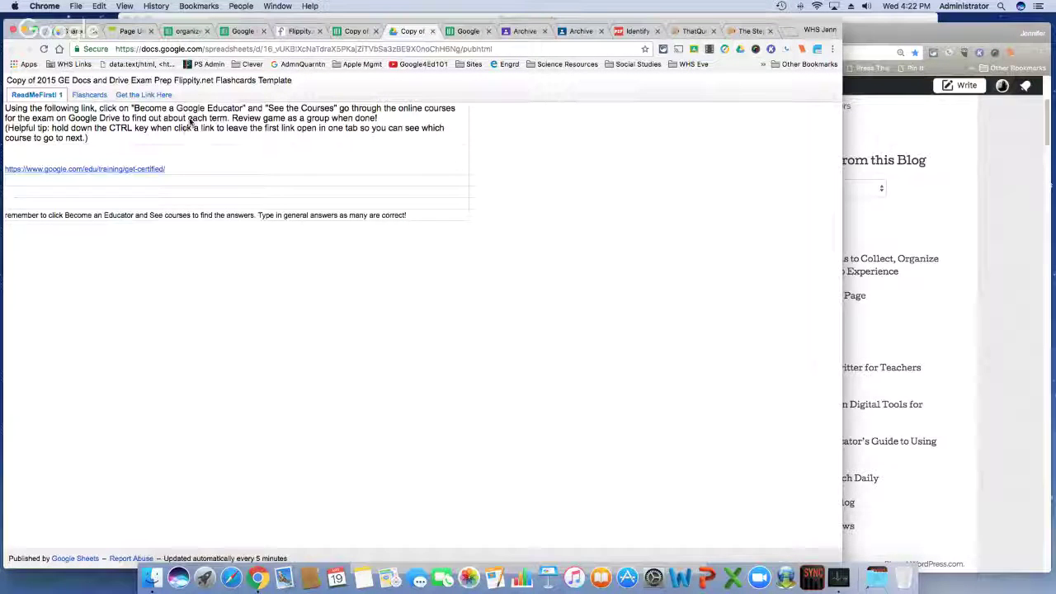
click(88, 95)
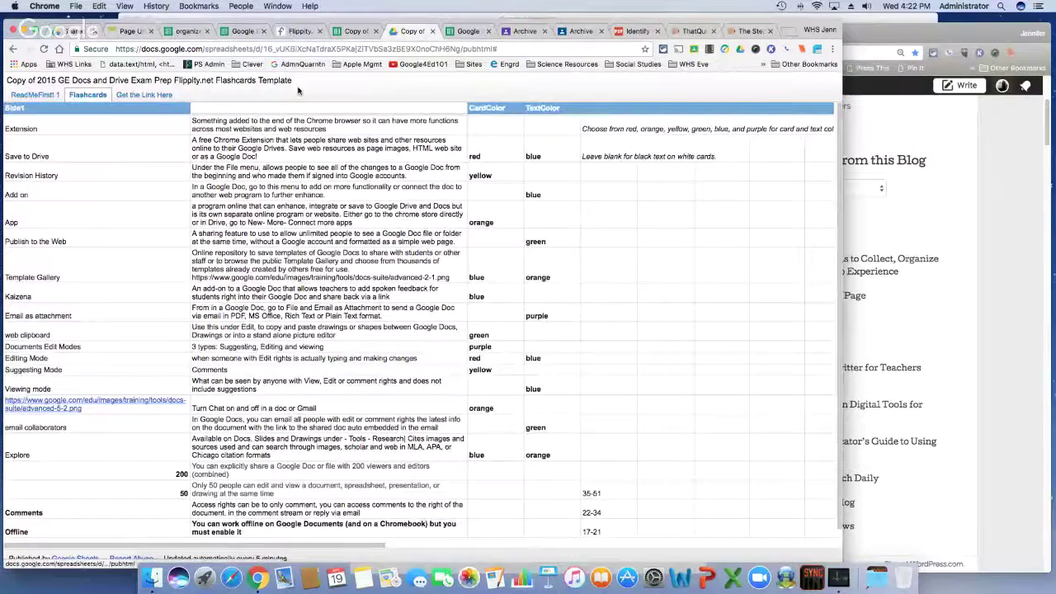
click(432, 31)
click(316, 341)
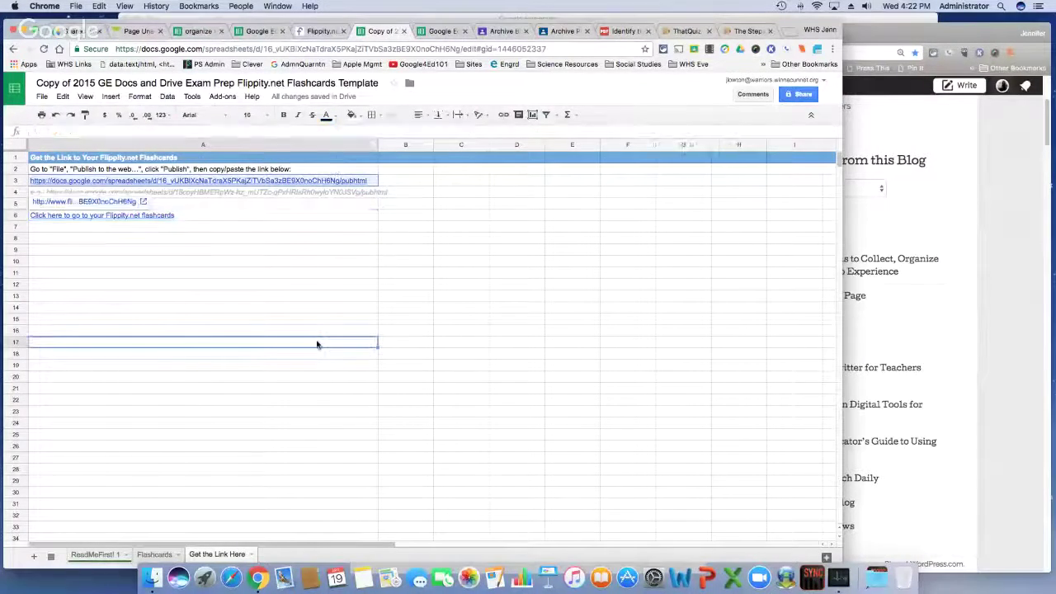
- Review the Quiz Show Template's Google Drive and Docs category down to the Publish to the Web answer
click(440, 31)
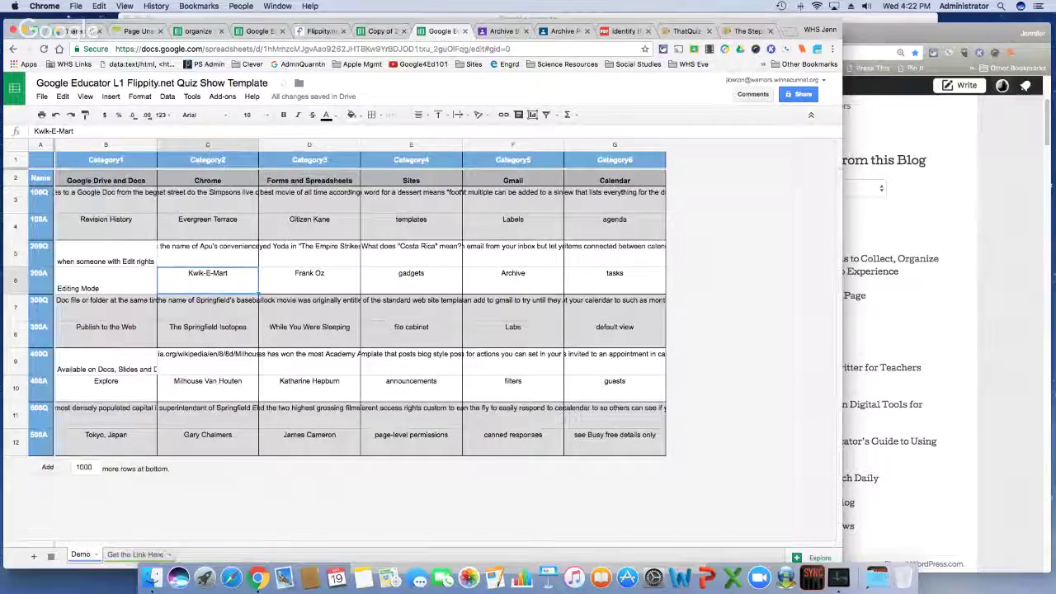
click(95, 184)
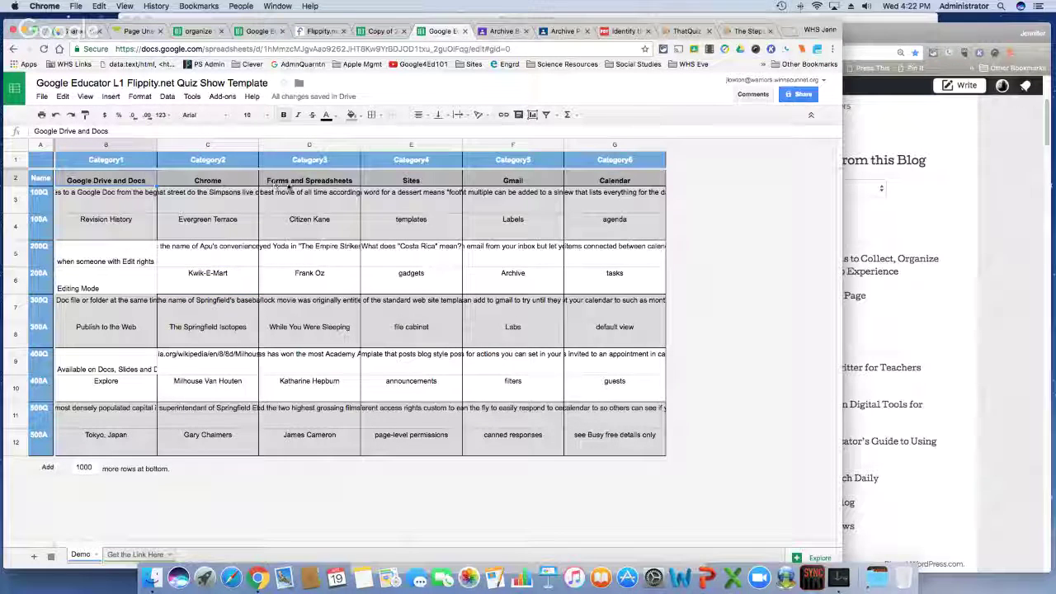
click(96, 200)
click(97, 224)
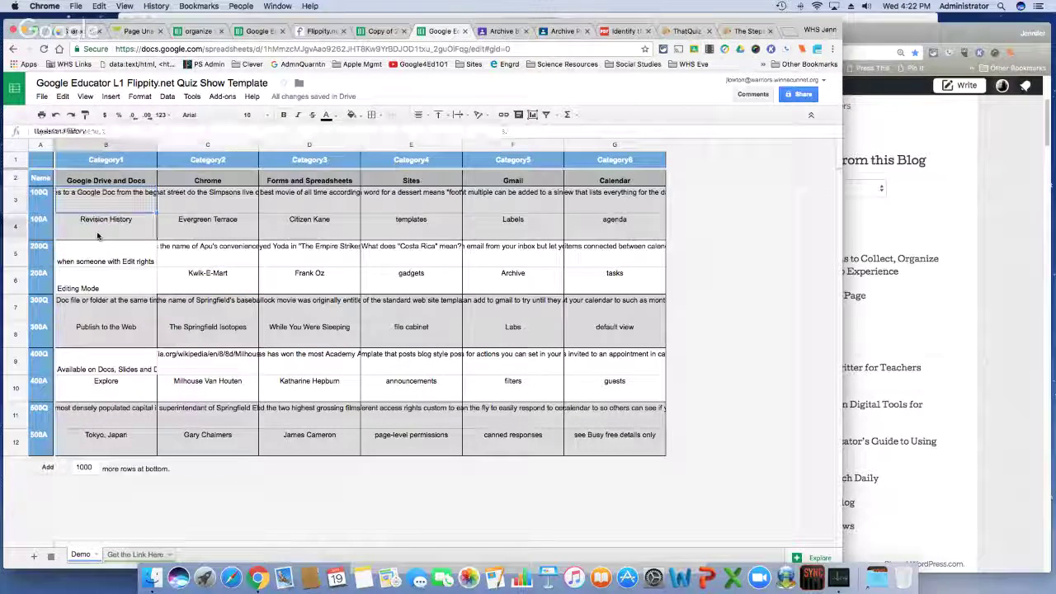
click(97, 256)
click(97, 283)
click(97, 307)
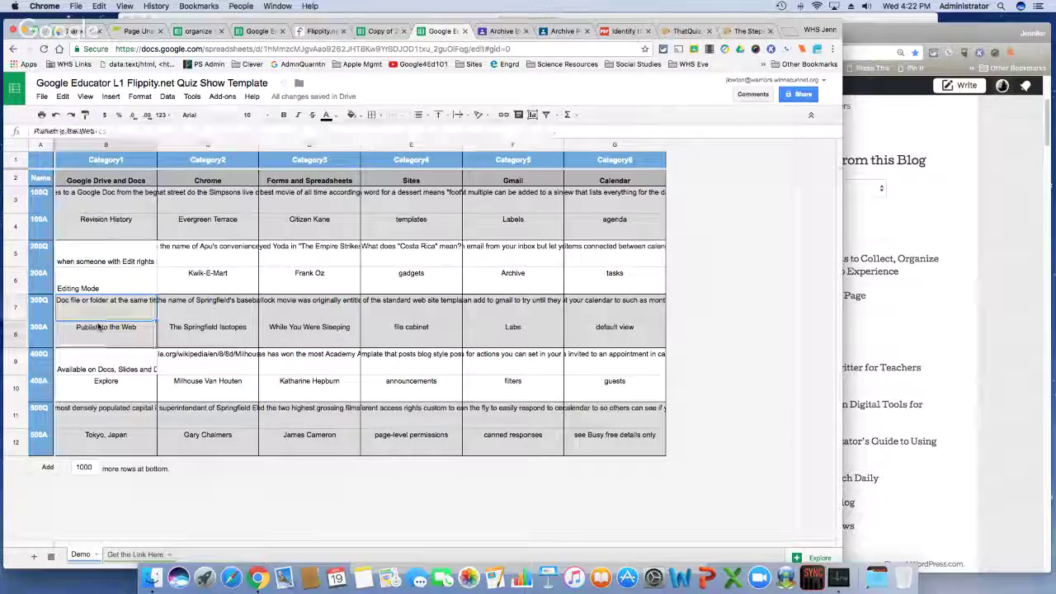
click(97, 328)
- Open and dismiss the File menu, then return to the L1 Terms to Know spreadsheet
click(41, 96)
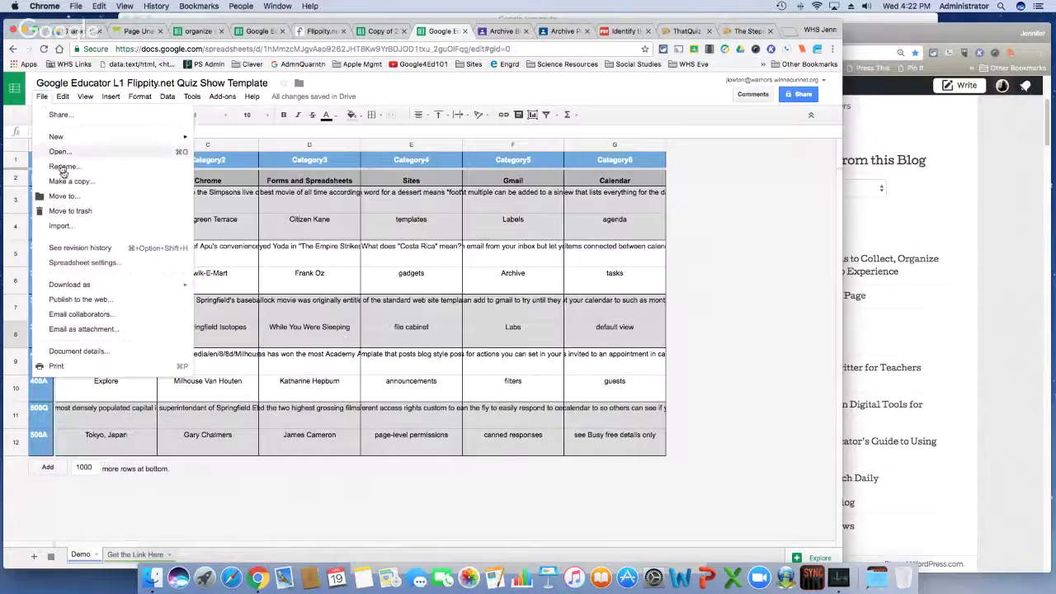
click(354, 249)
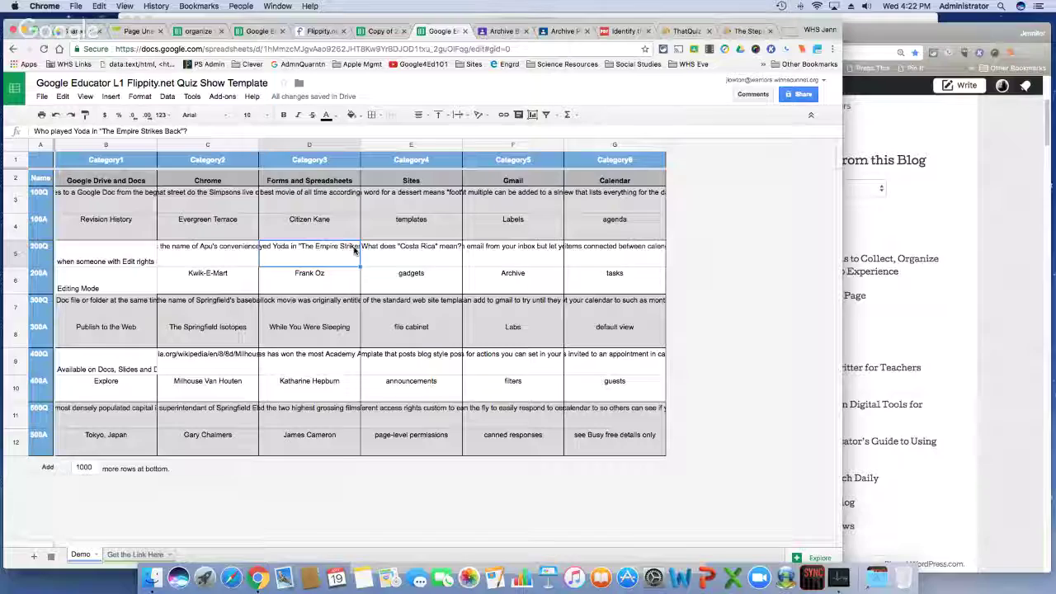
click(258, 32)
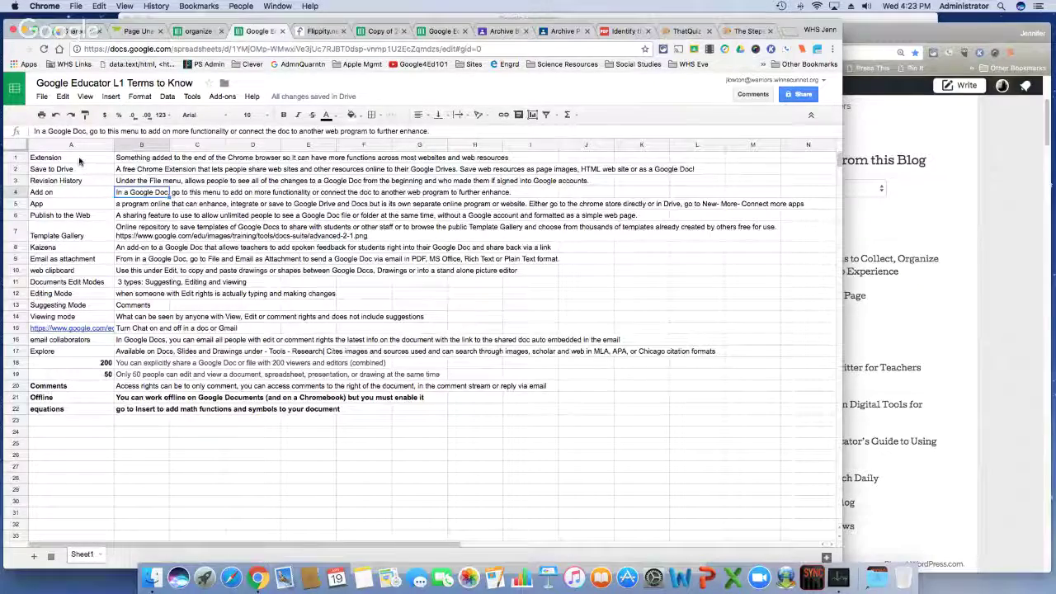
- Select the terms in column A from A1 to A22
drag(50, 157, 89, 410)
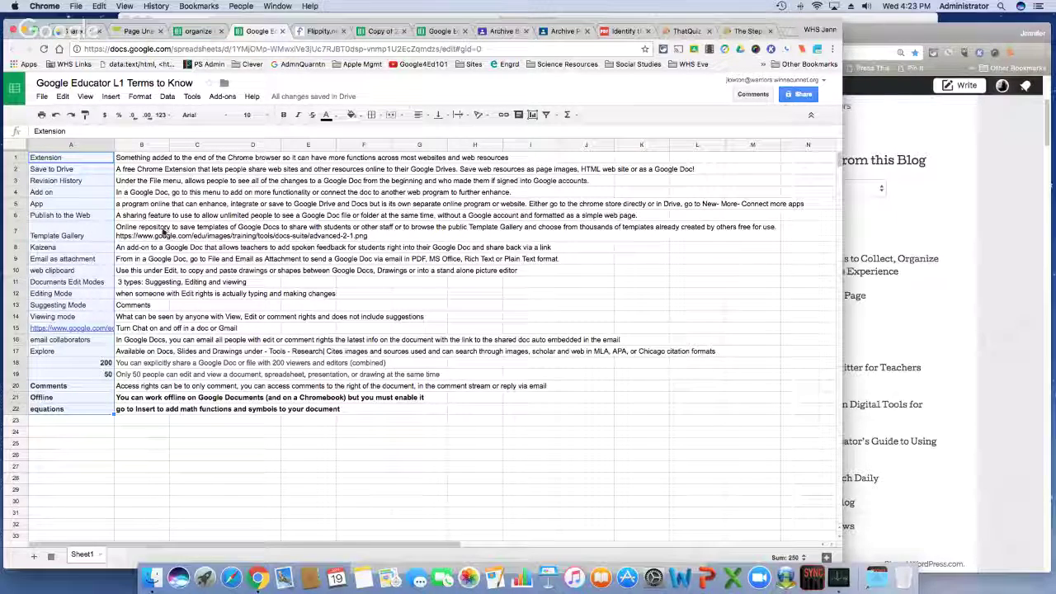
click(221, 97)
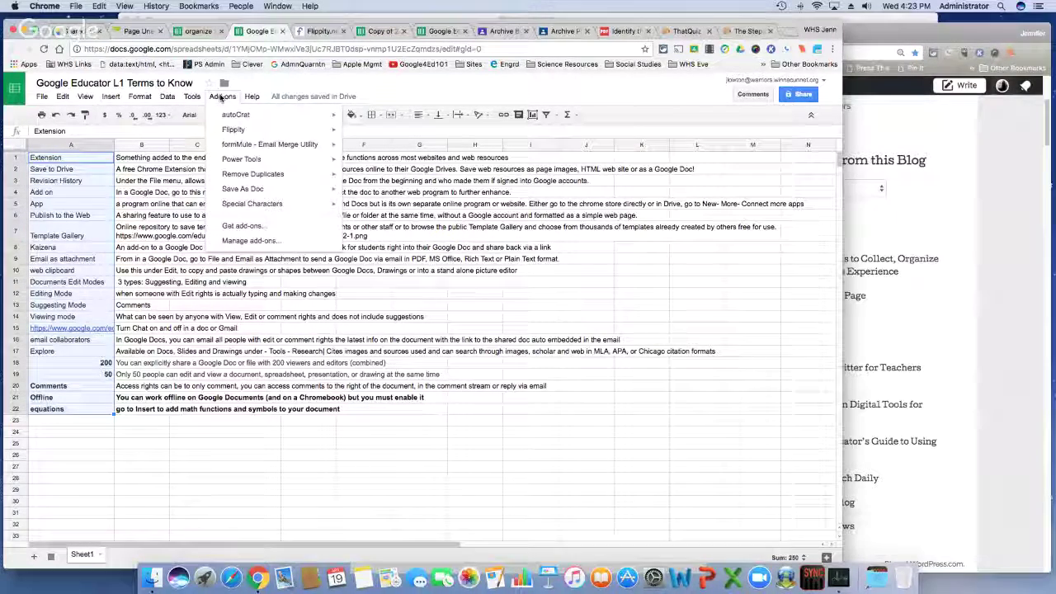
click(235, 226)
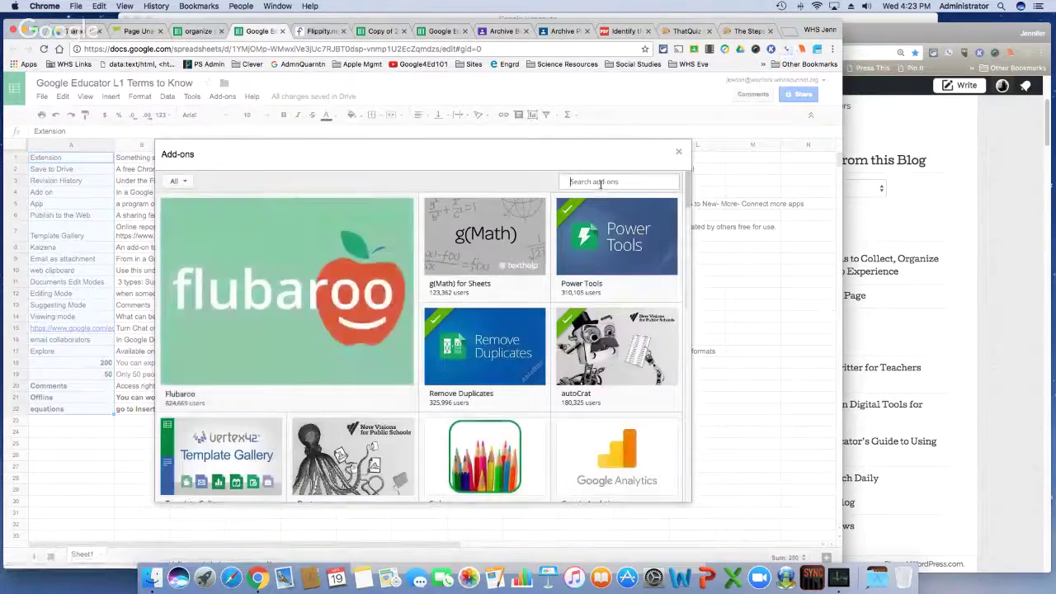
text(flippi)
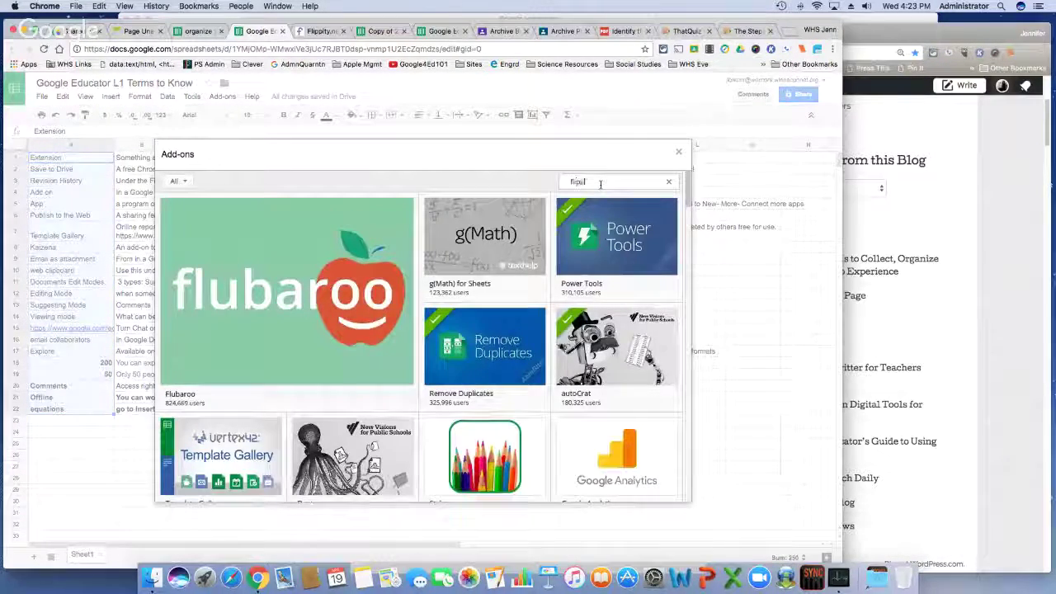
text(ty)
key(Return)
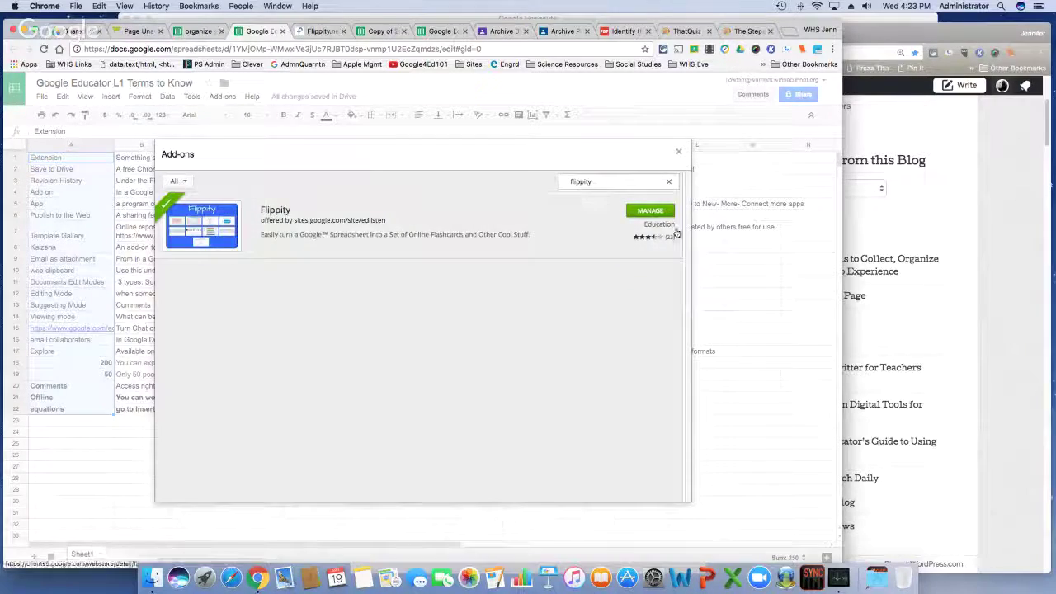
key(Escape)
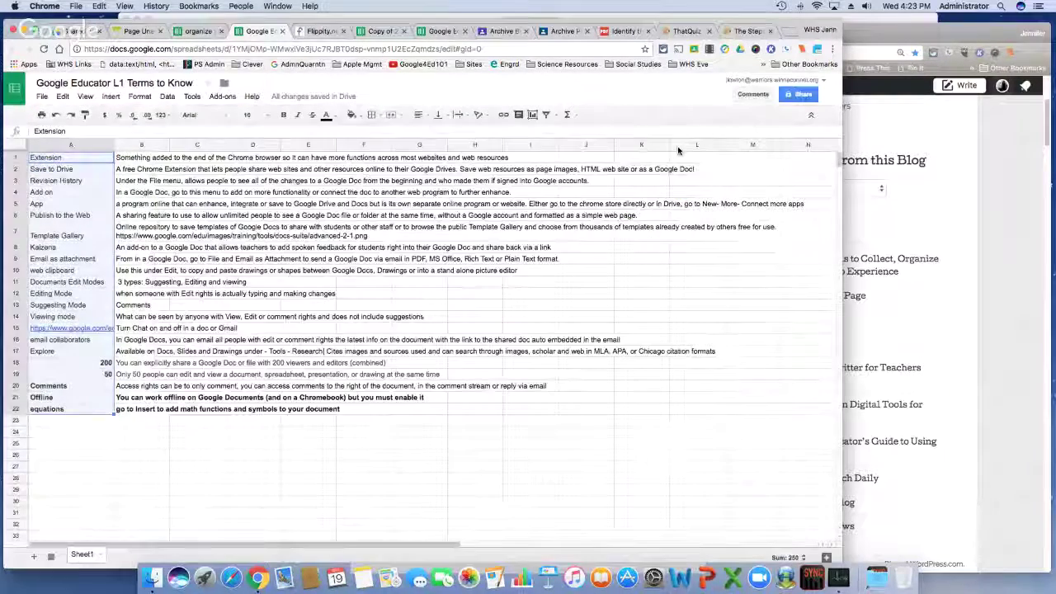
- Insert the Flippity Flashcards demo template via Add-ons > Flippity > Pick A Template
click(222, 95)
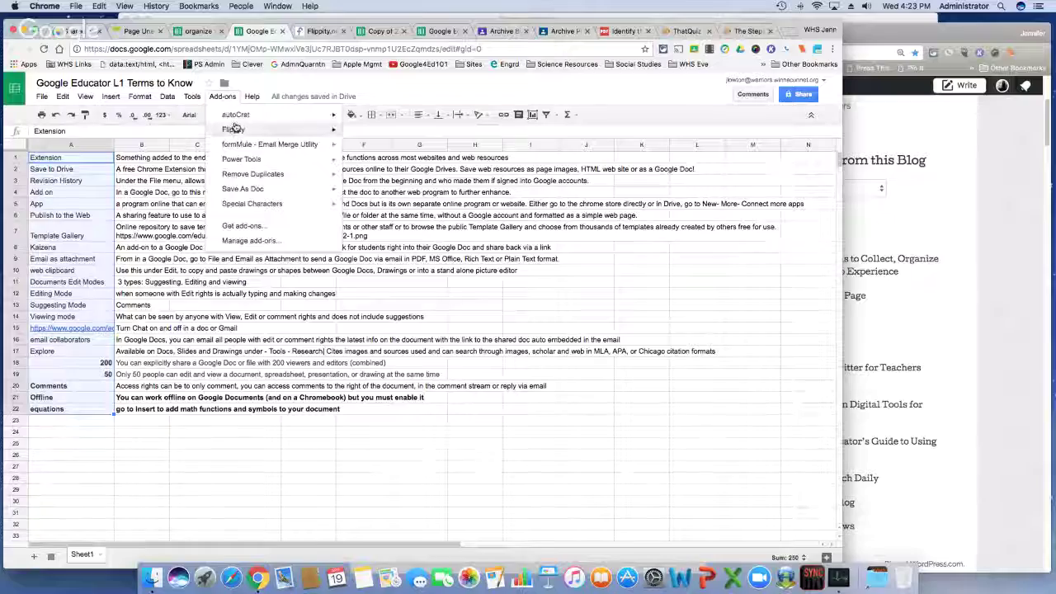
mouse_move(235, 129)
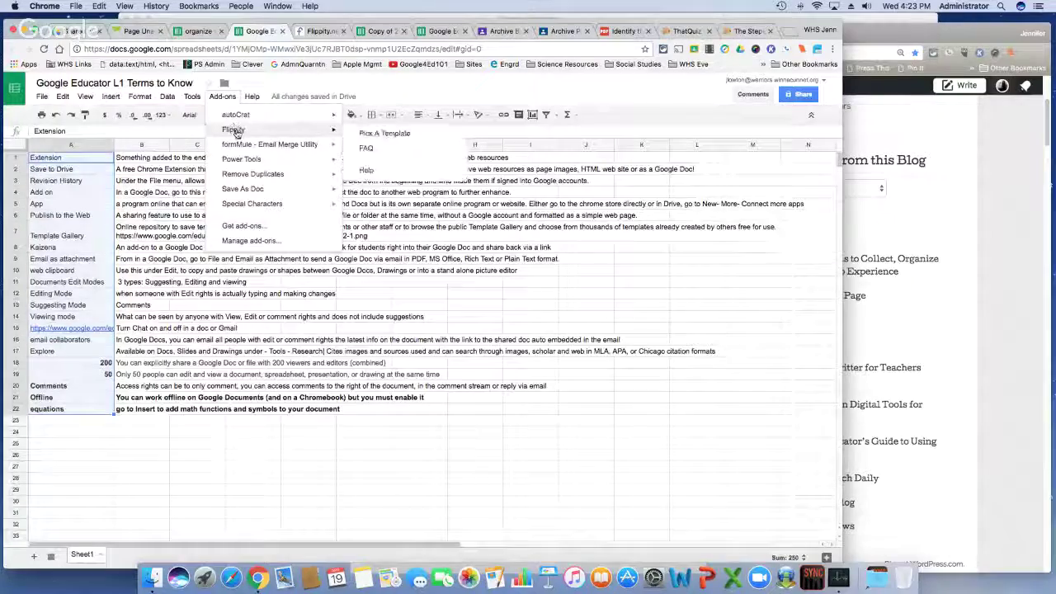
click(373, 136)
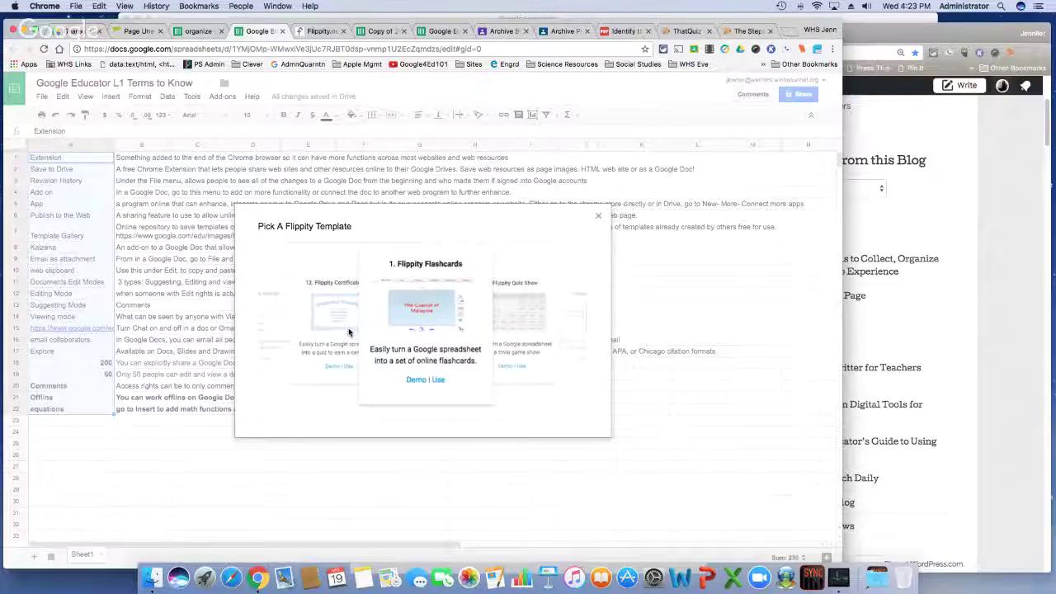
click(436, 381)
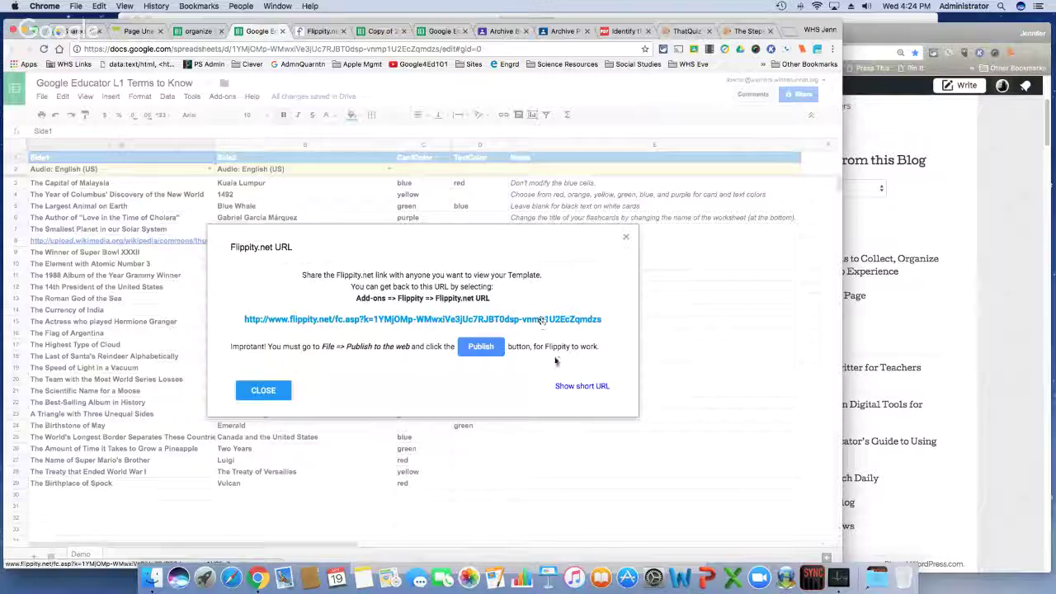
click(577, 387)
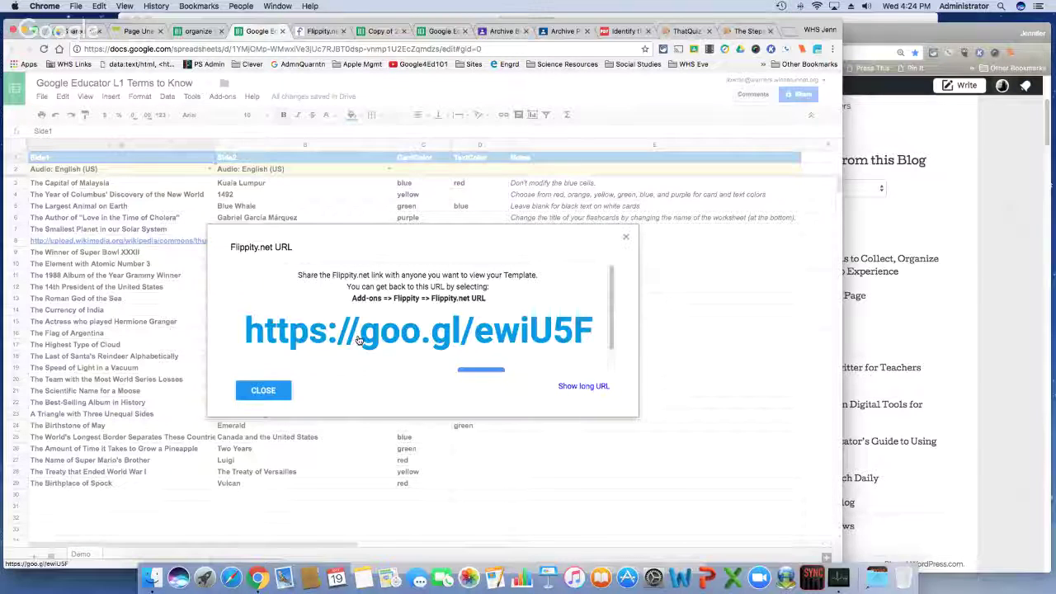
drag(241, 334, 599, 332)
key(super+c)
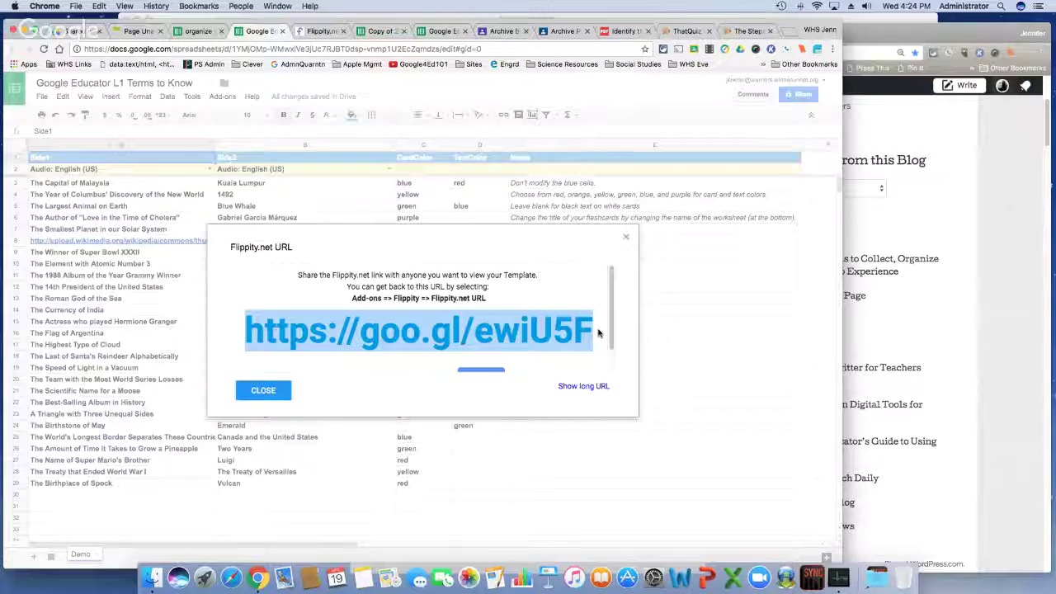
scroll(480, 331, down, 1)
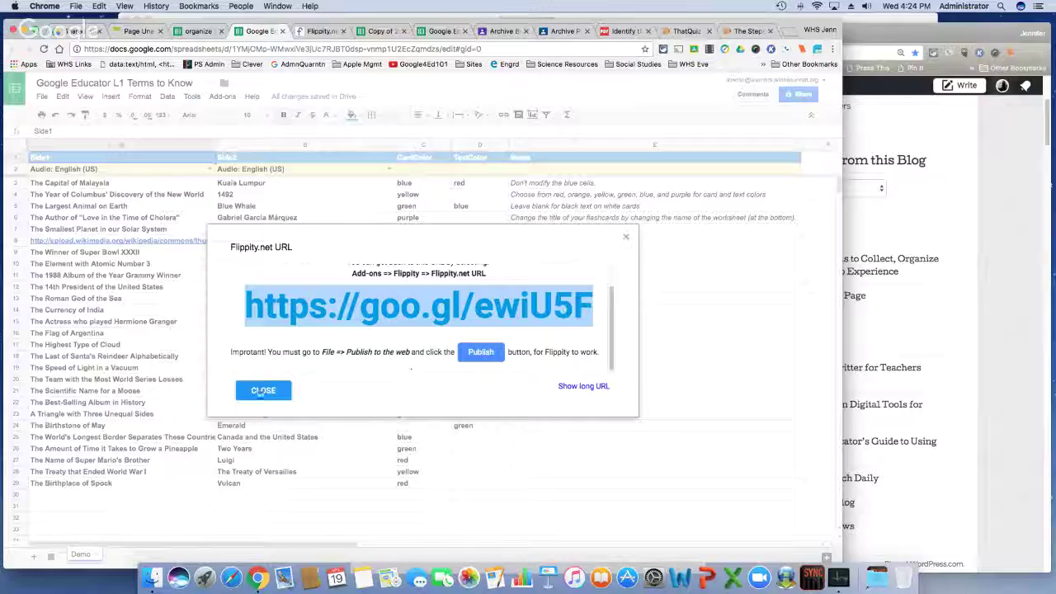
click(262, 391)
click(41, 97)
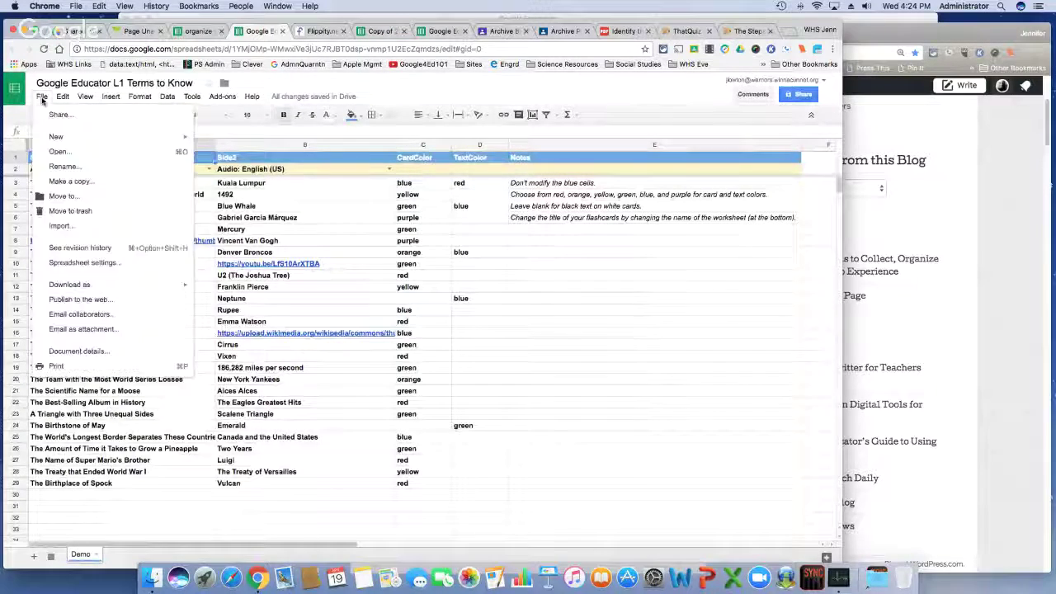
- Publish the Terms to Know spreadsheet to the web and open a new browser tab
click(81, 304)
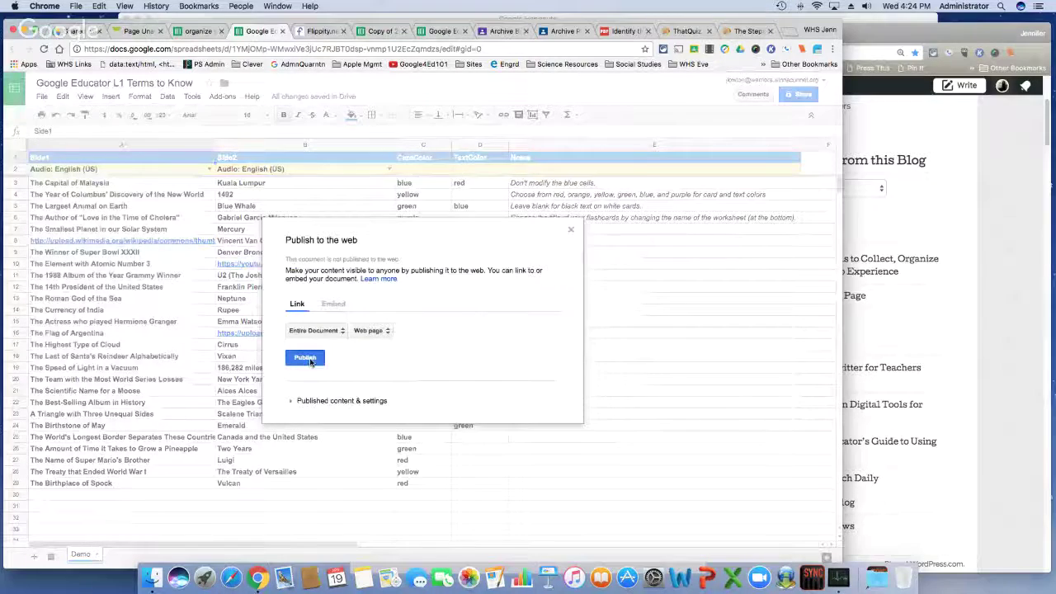
click(310, 359)
click(608, 198)
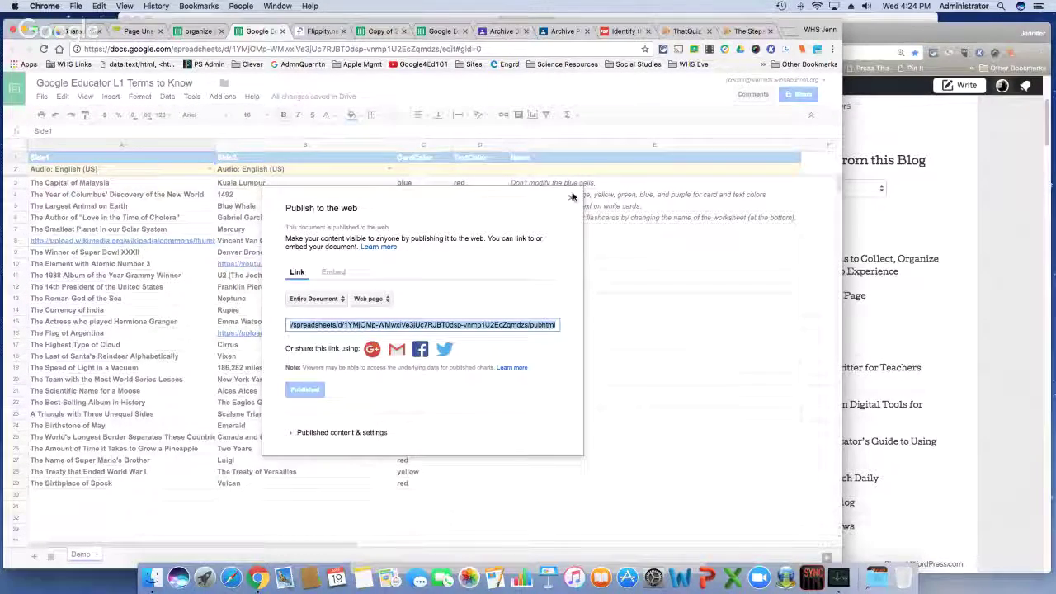
click(571, 197)
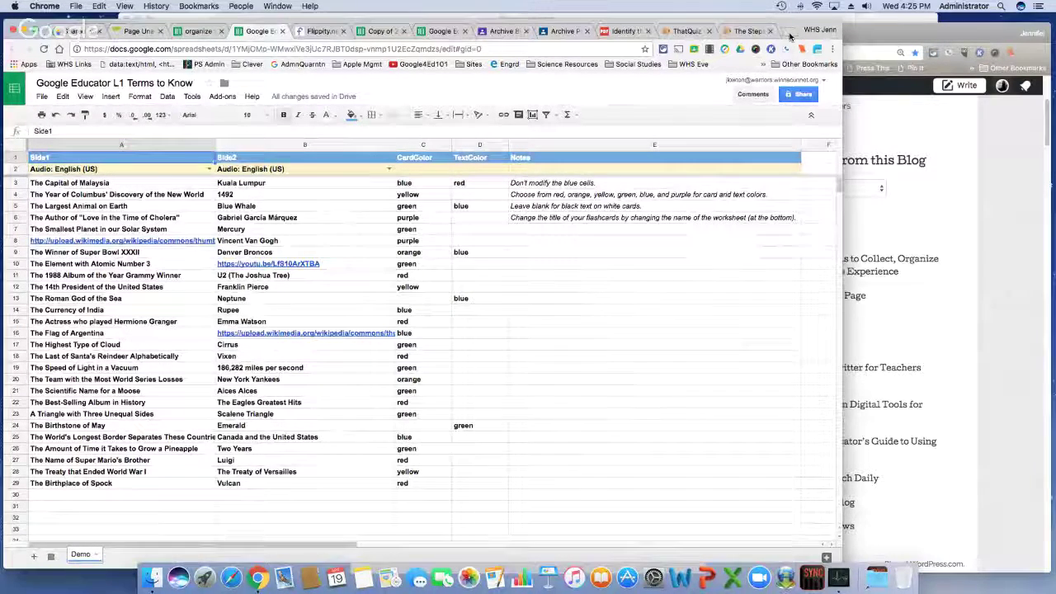
click(790, 36)
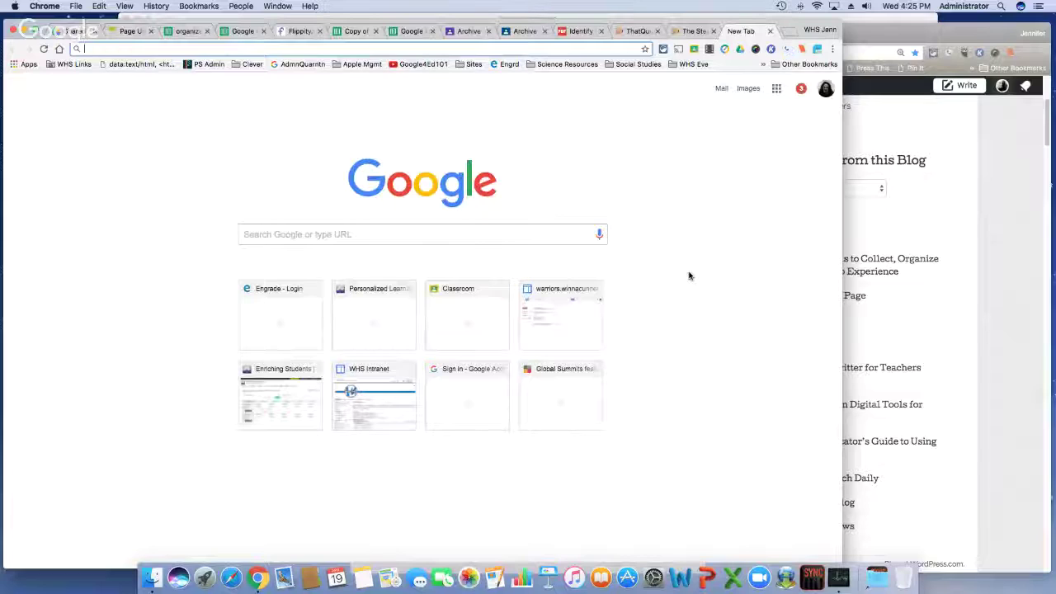
- Load the copied short link in the new tab, then open the Exam Prep copy's Flashcards sheet
key(super+v)
key(Return)
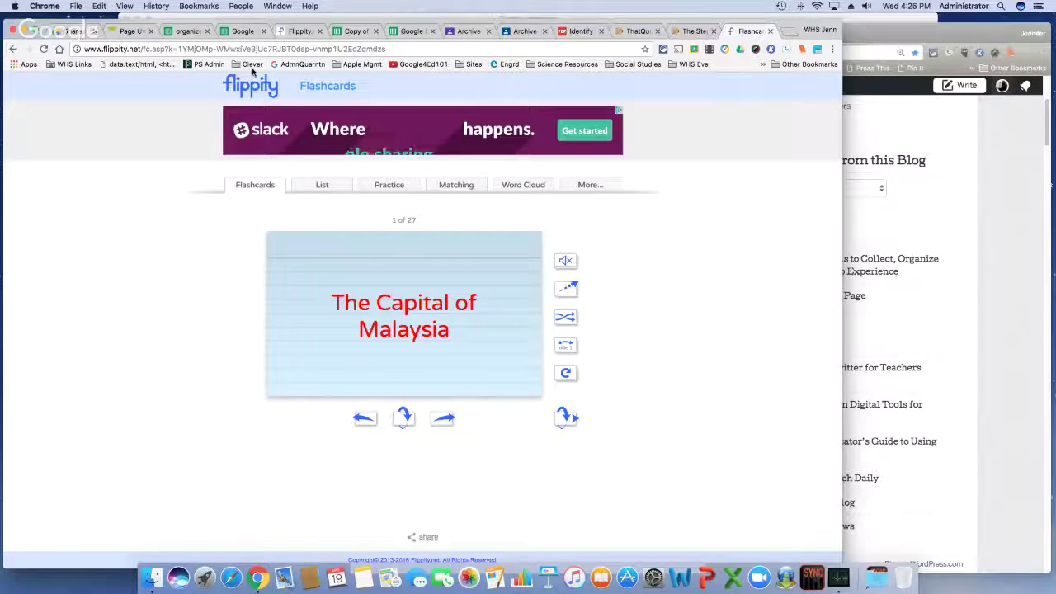
click(241, 32)
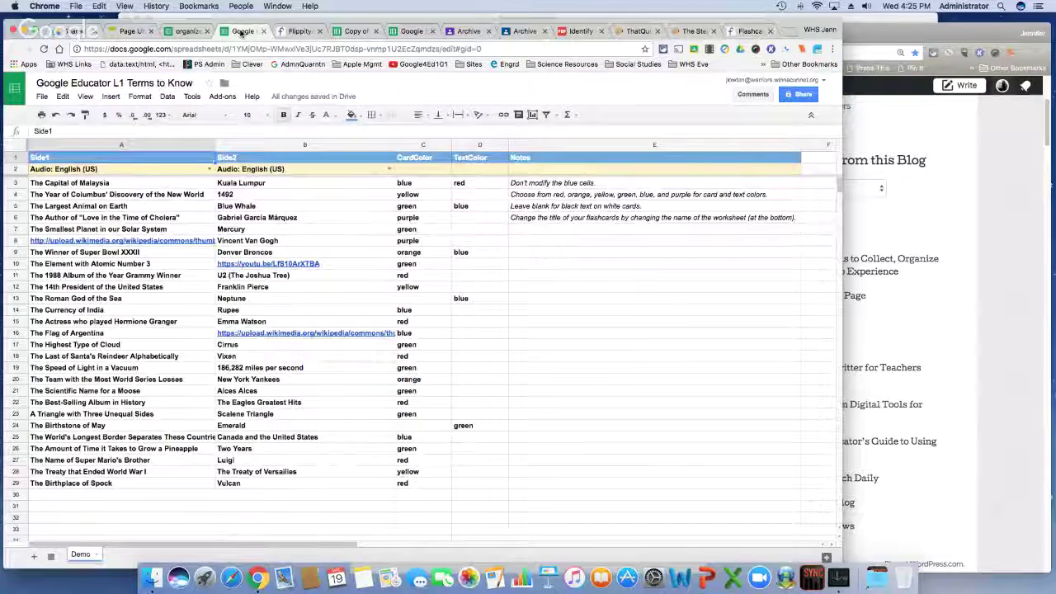
click(353, 33)
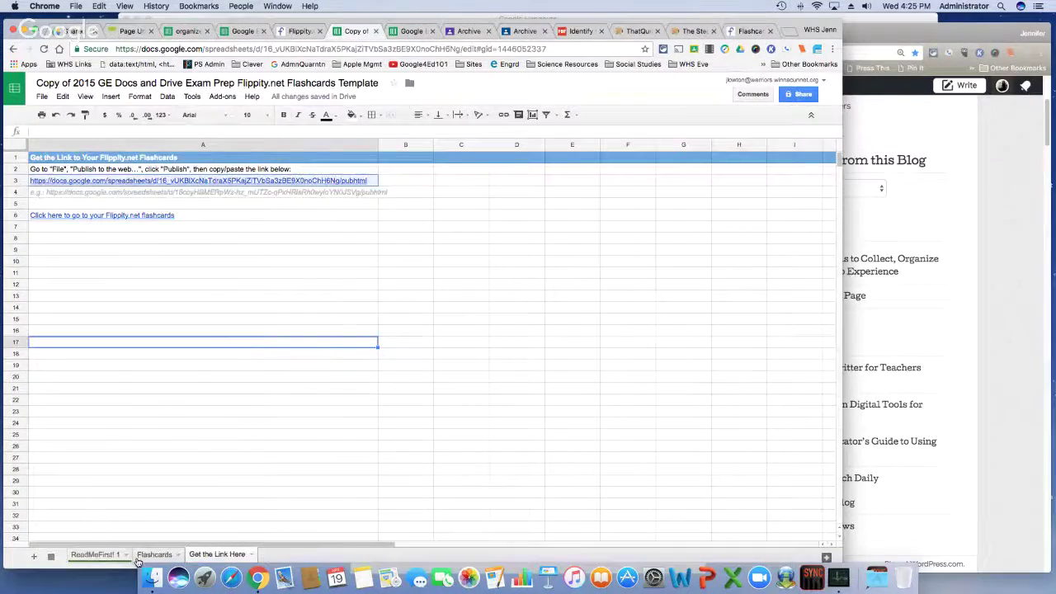
click(153, 554)
click(259, 387)
- Copy Flashcards A2:B23, paste it at A3 of Terms to Know, and clear A25:C29
click(132, 180)
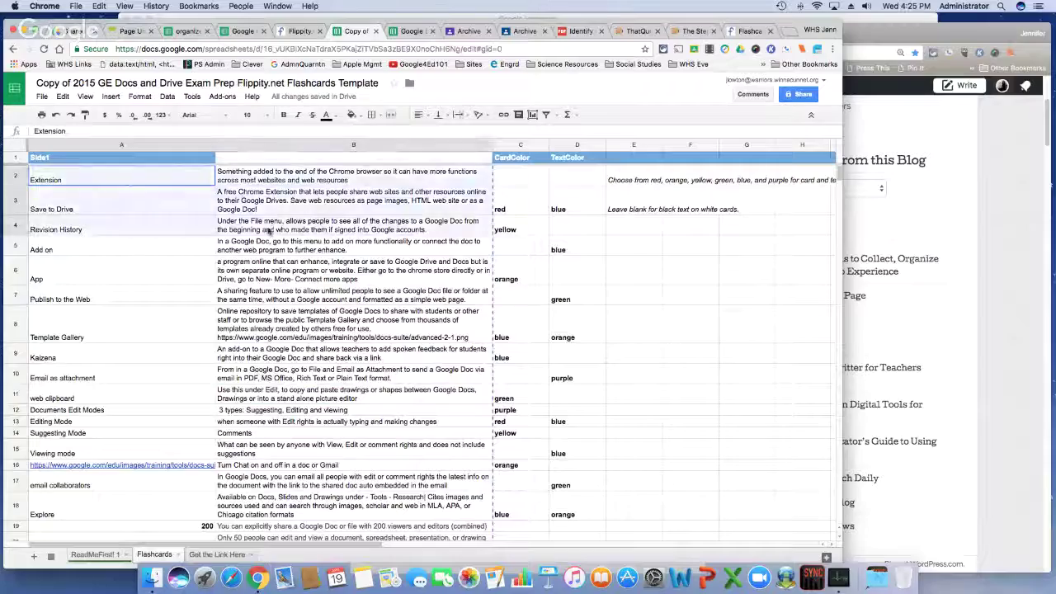
drag(268, 231, 283, 483)
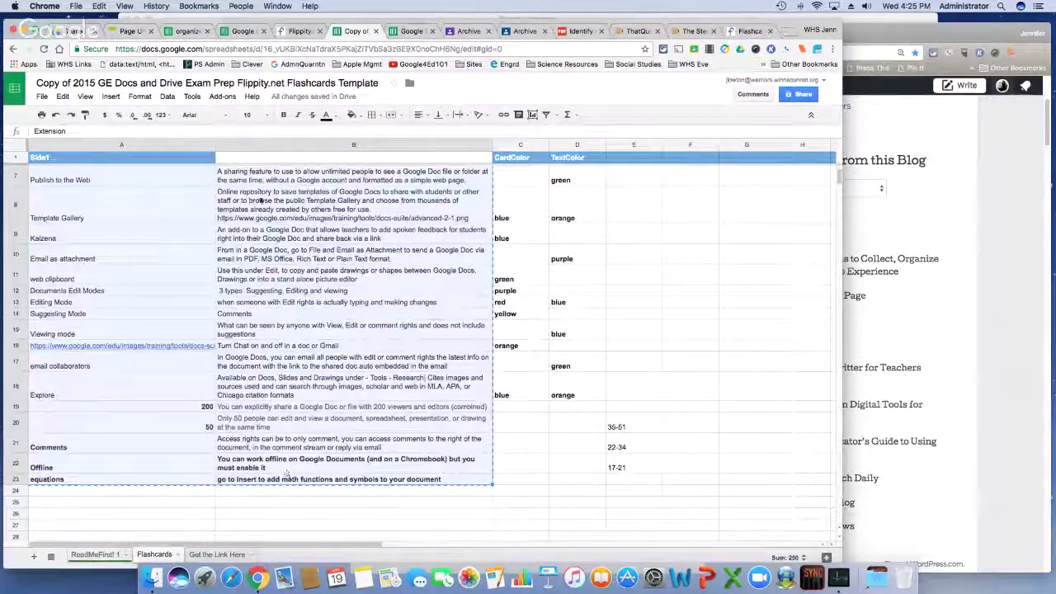
click(230, 33)
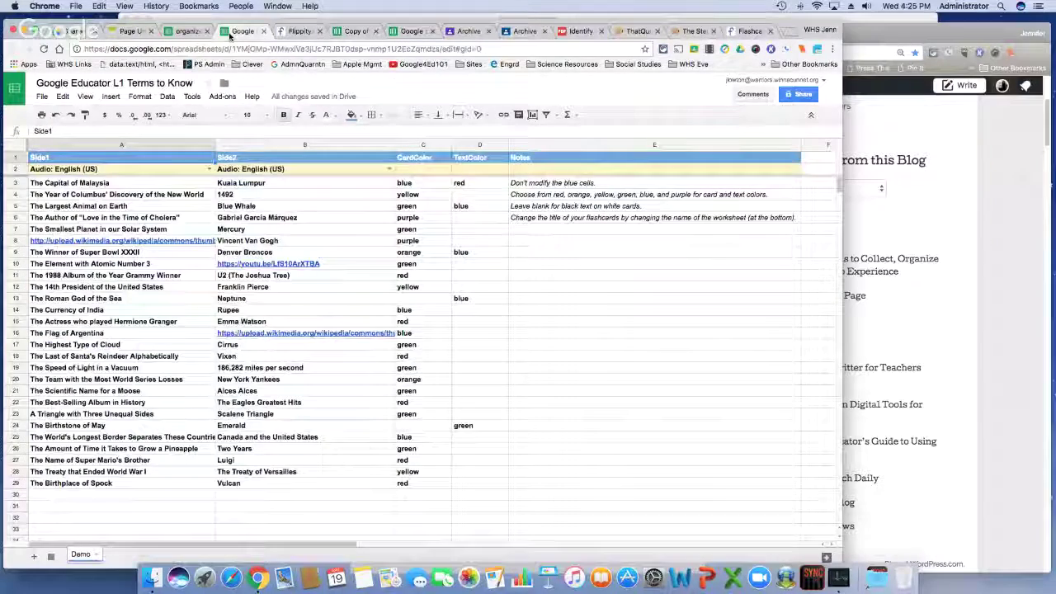
click(154, 185)
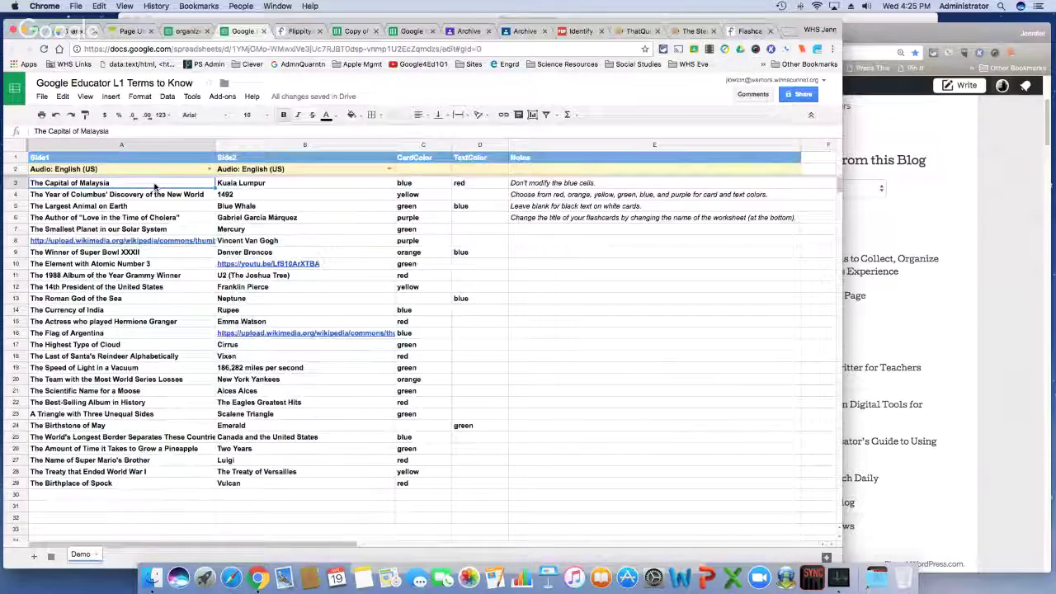
key(super+v)
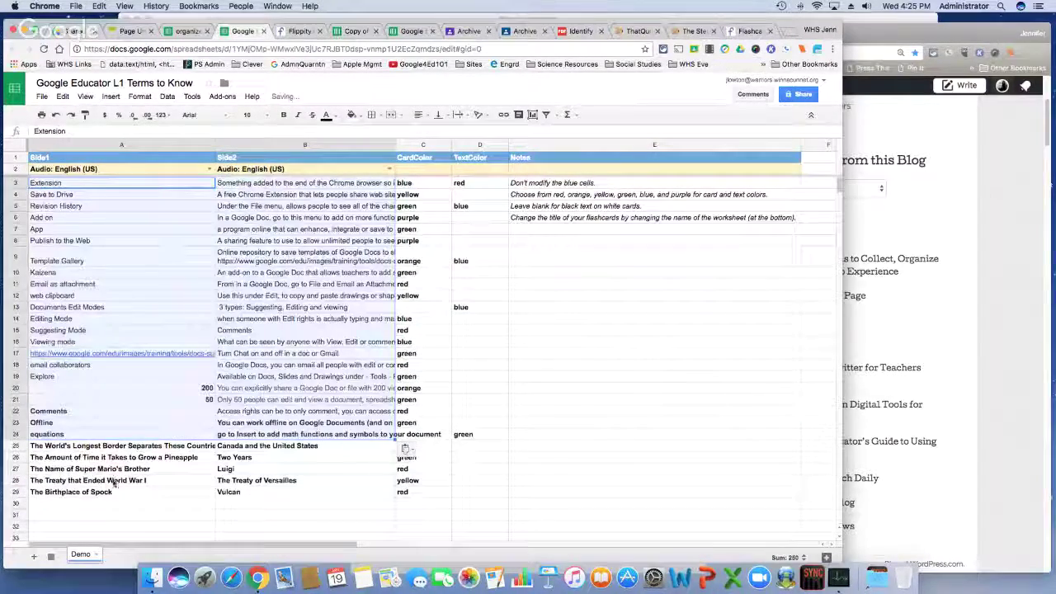
drag(99, 445, 419, 521)
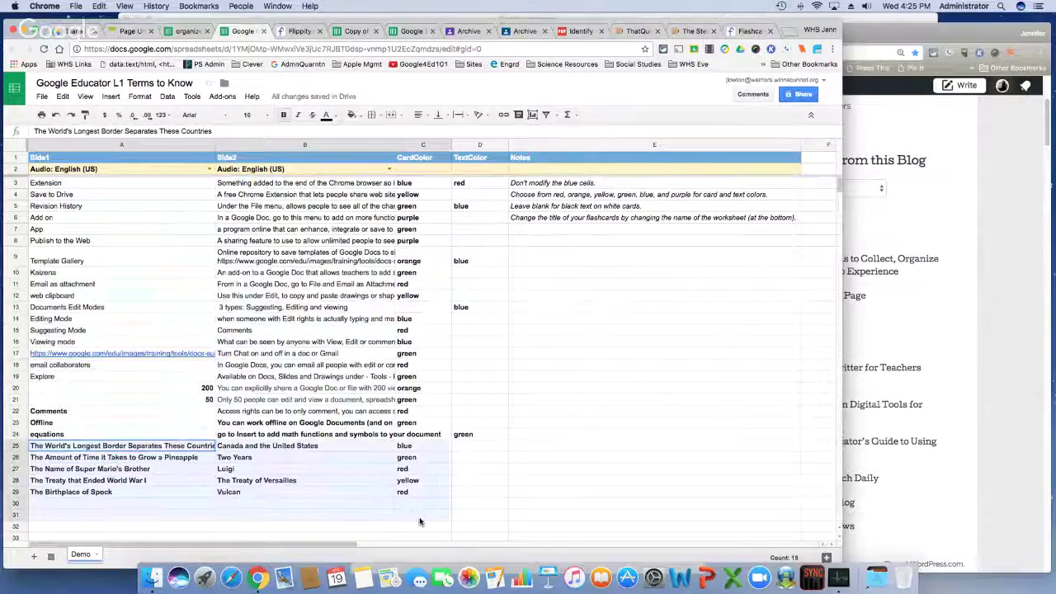
key(Delete)
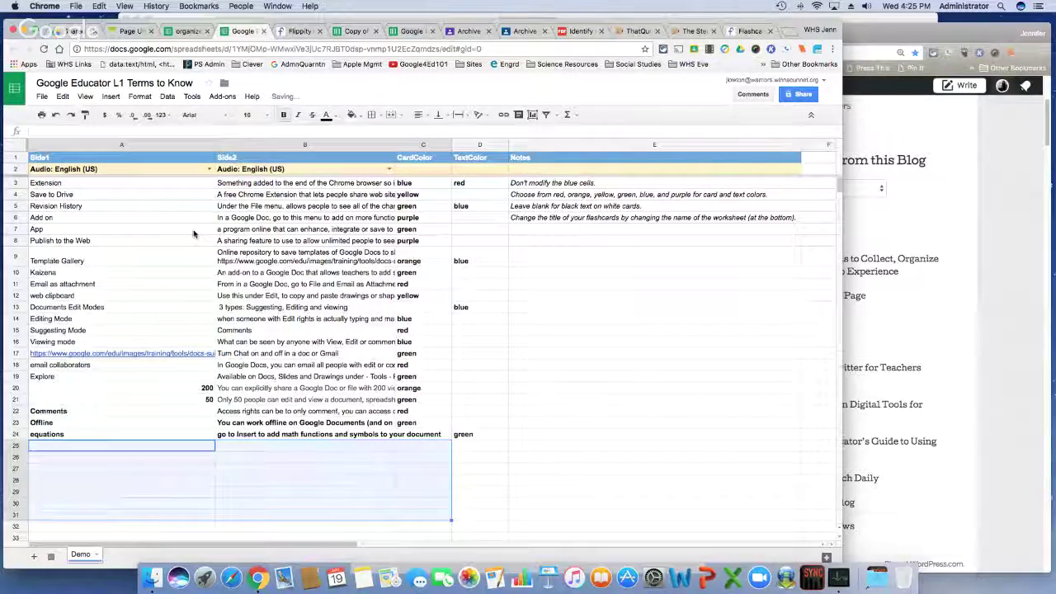
- Reload the Flippity flashcards and browse the first cards, flipping Add on to its definition
click(746, 31)
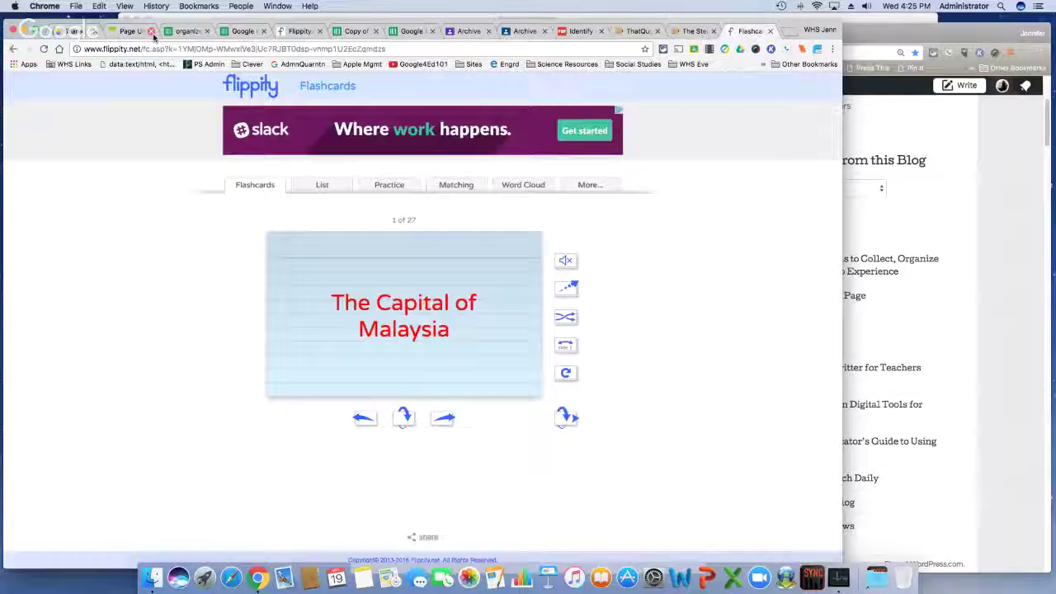
click(43, 50)
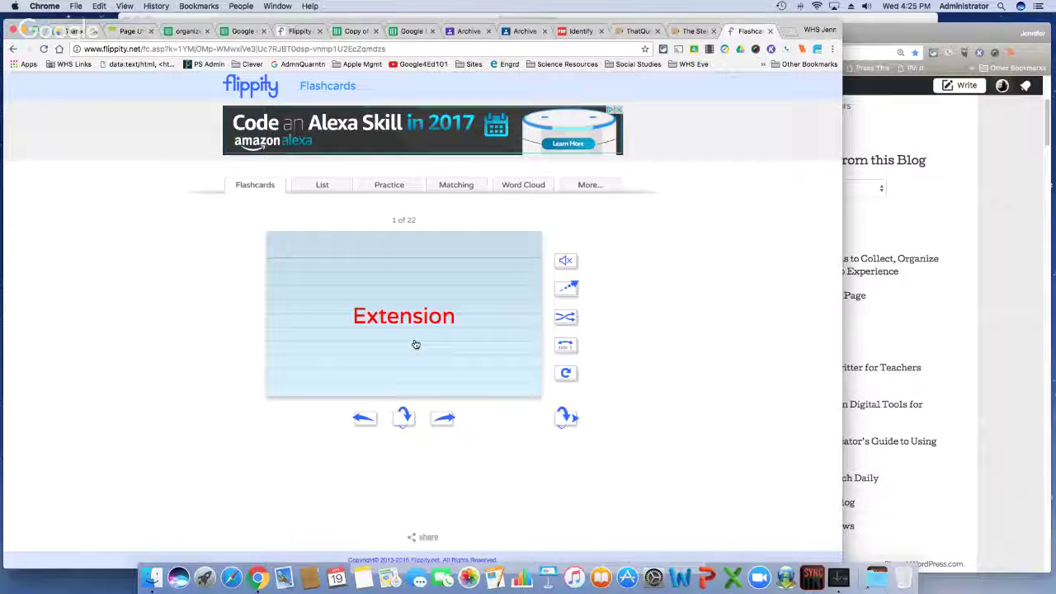
click(439, 421)
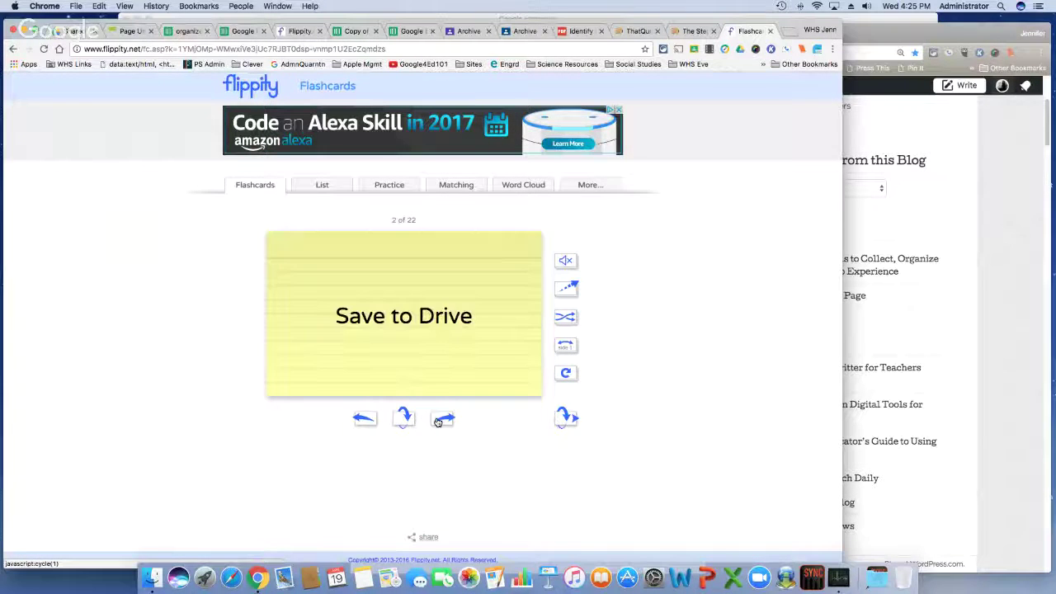
click(405, 418)
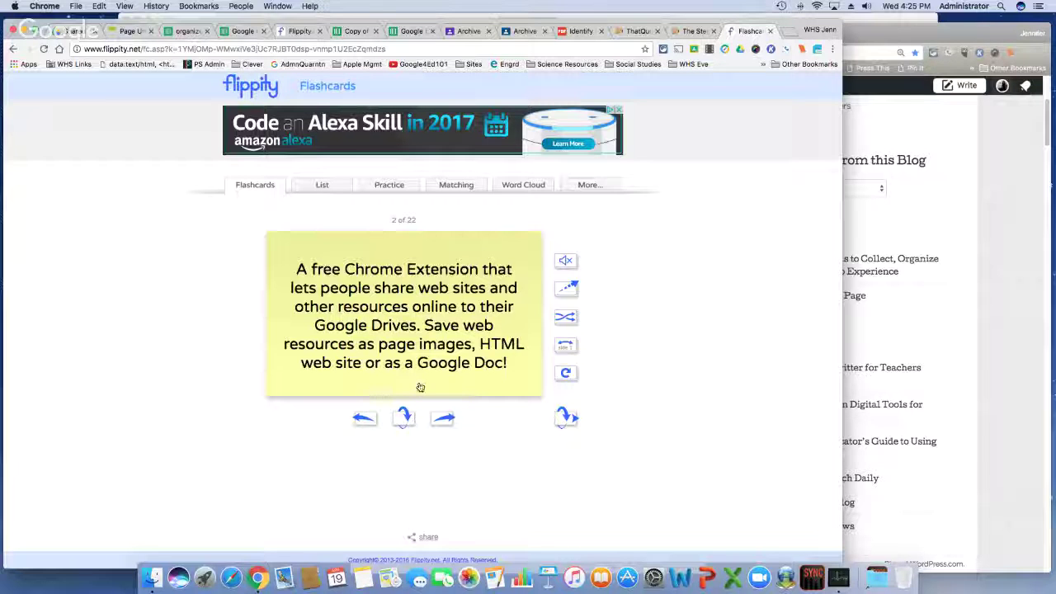
click(445, 421)
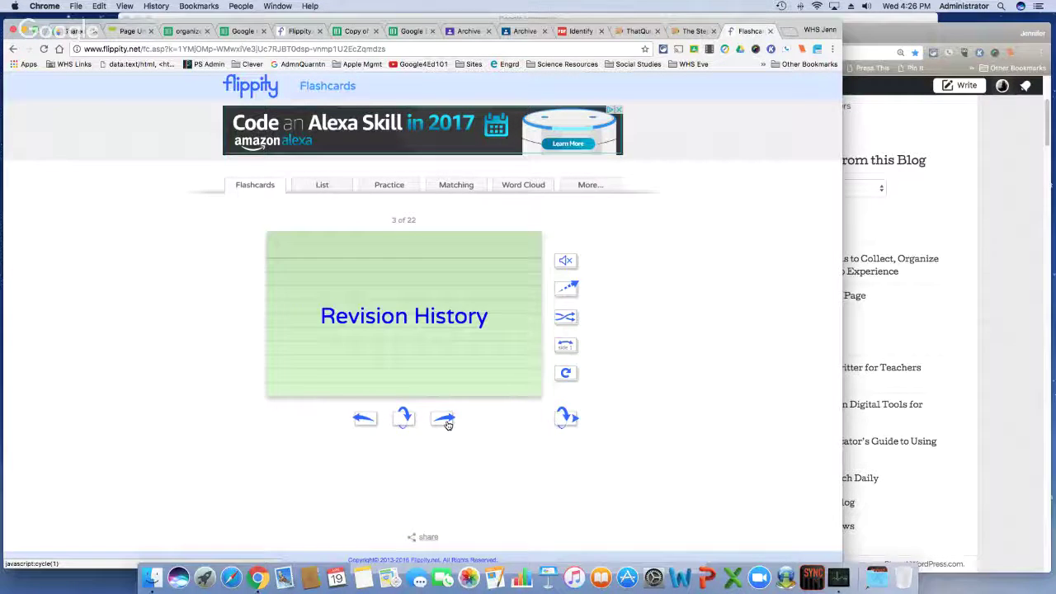
click(444, 421)
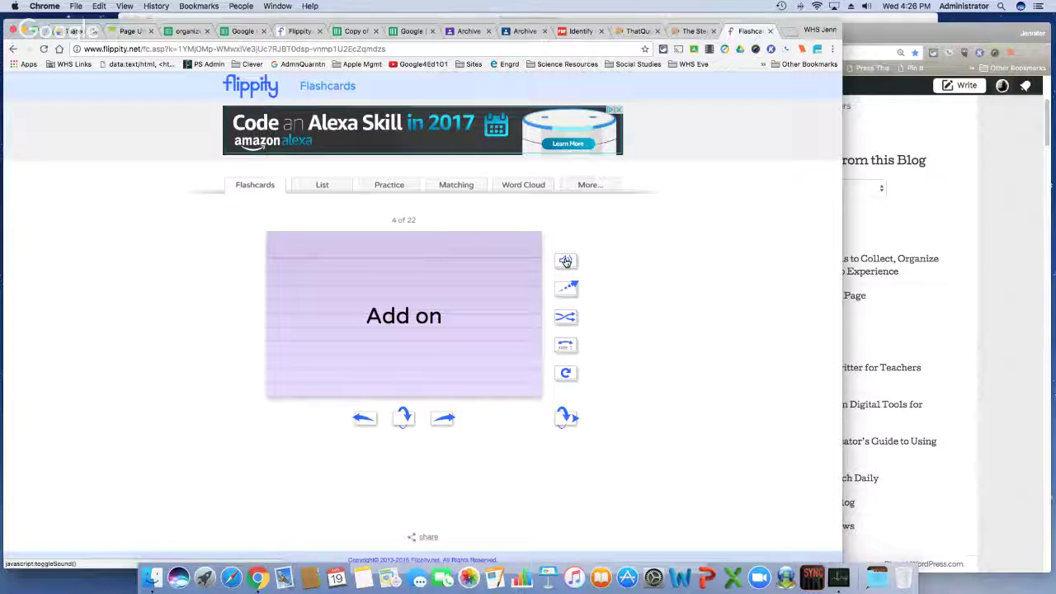
click(404, 417)
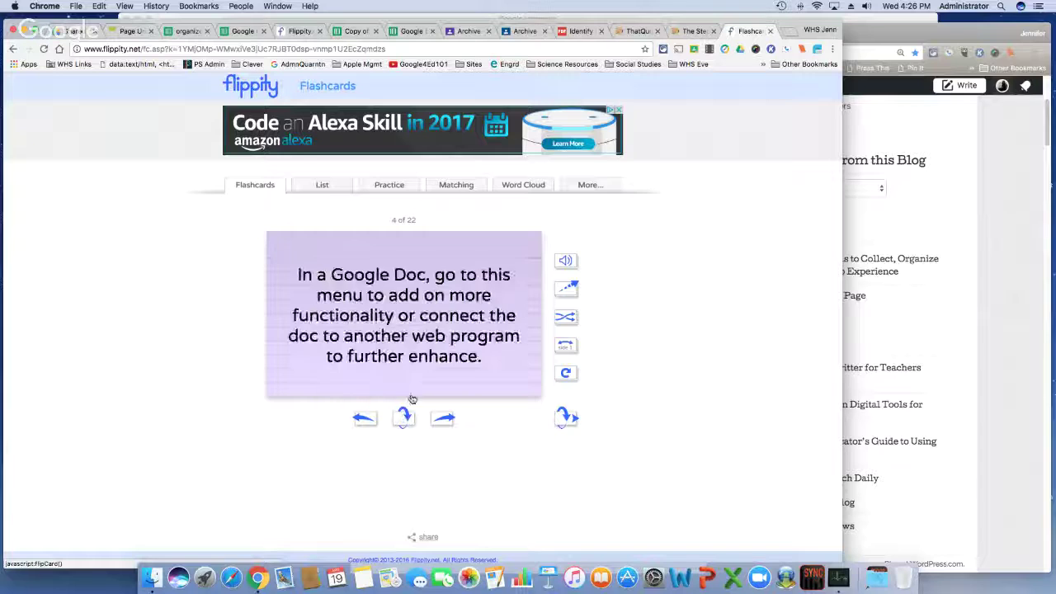
- Mute the read-aloud sound and display the whole deck as a numbered list
click(567, 260)
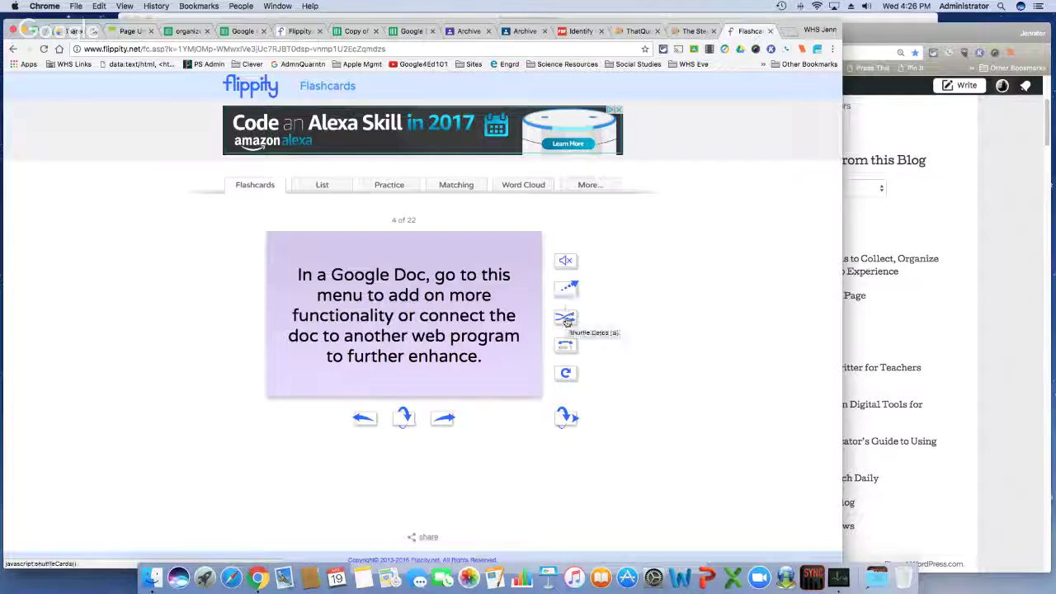
click(562, 421)
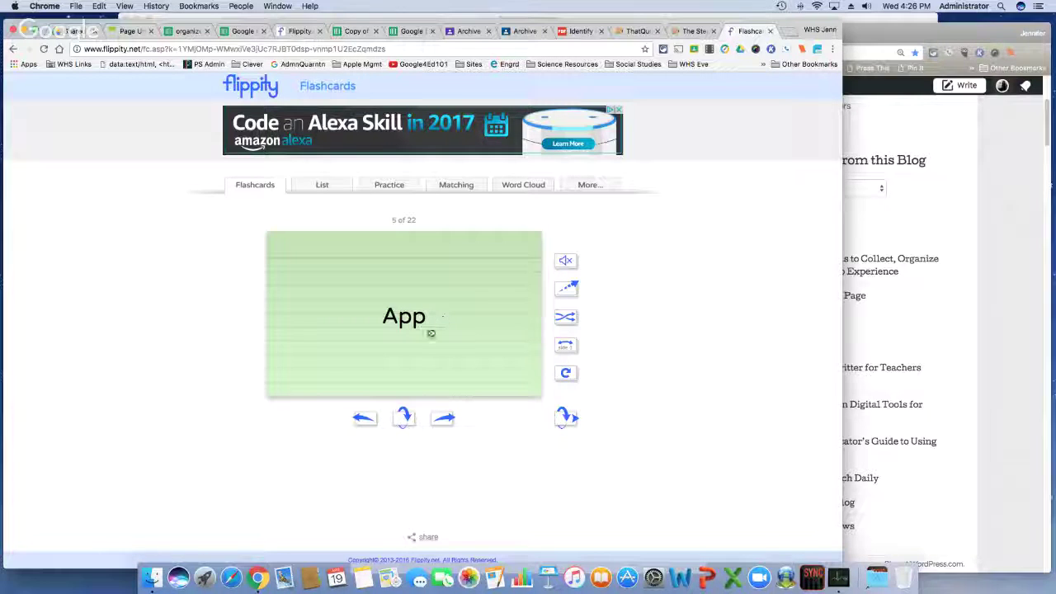
click(317, 187)
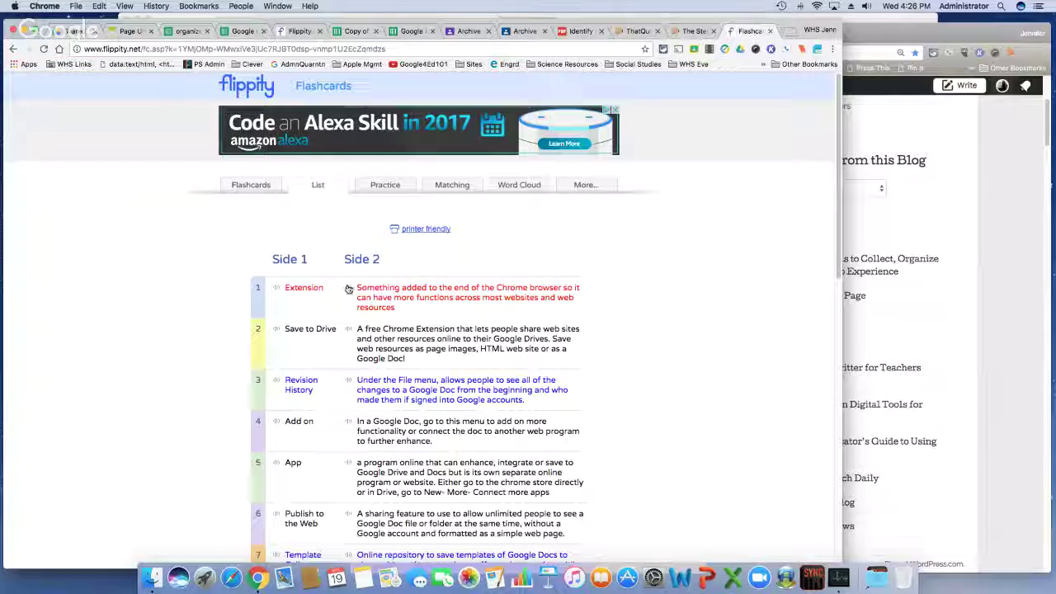
- Answer the Extension practice card with 'something cool' and check it against the correct definition
scroll(410, 301, down, 3)
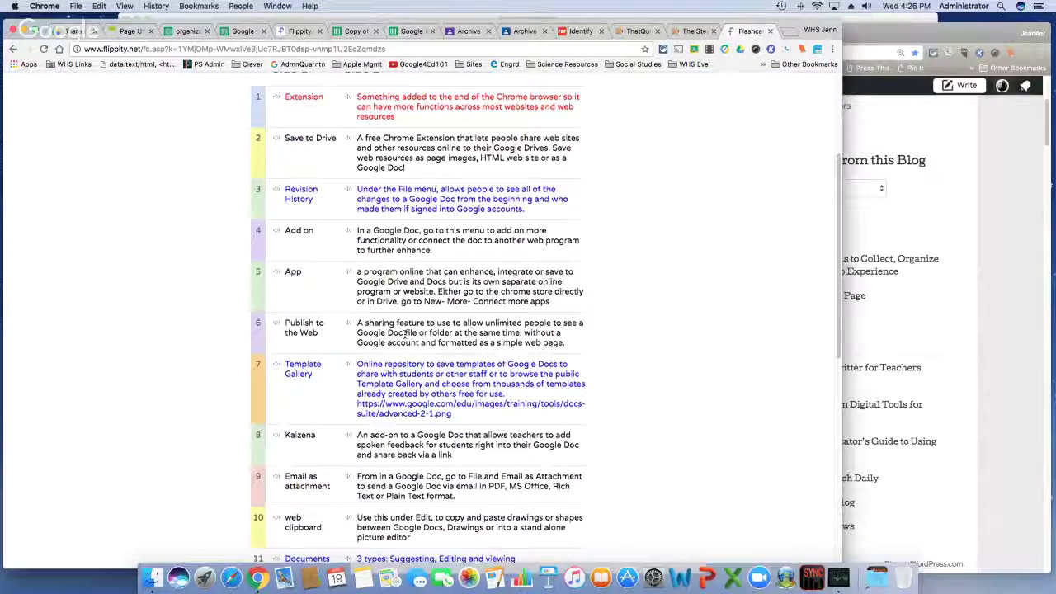
scroll(388, 248, up, 3)
click(382, 184)
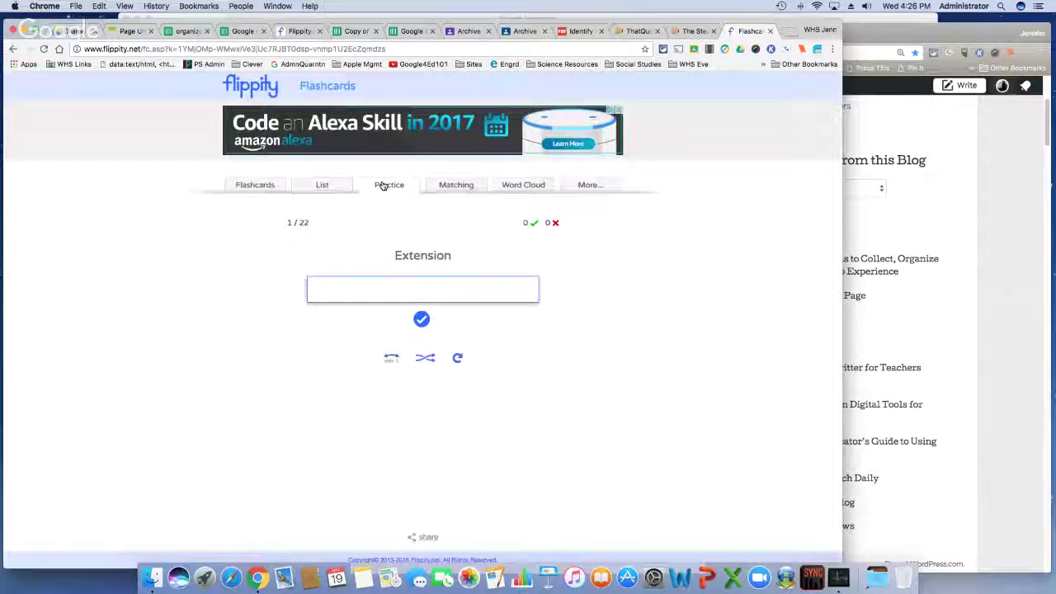
click(410, 288)
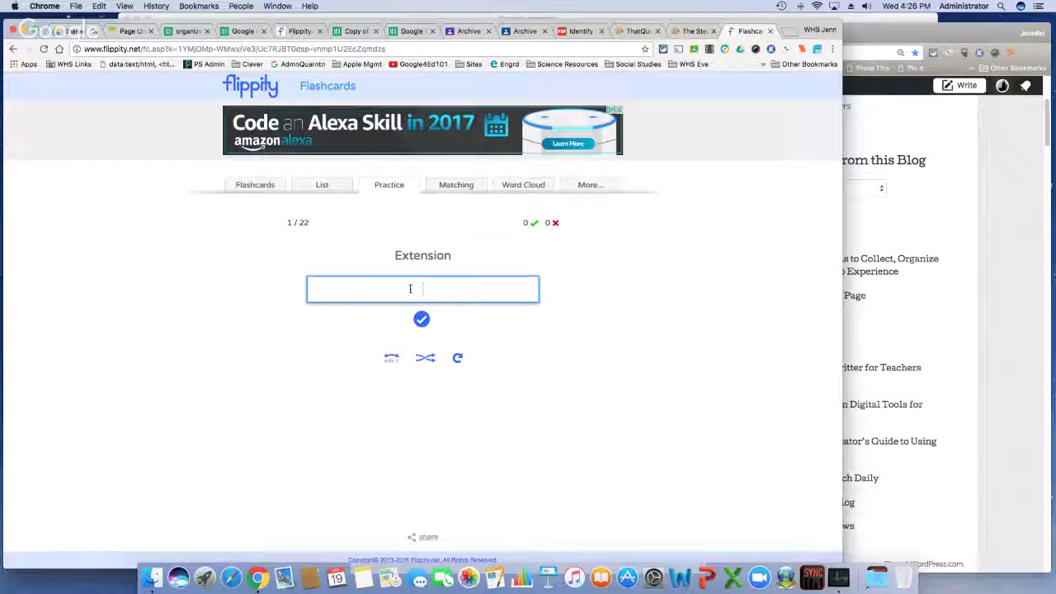
text(something g)
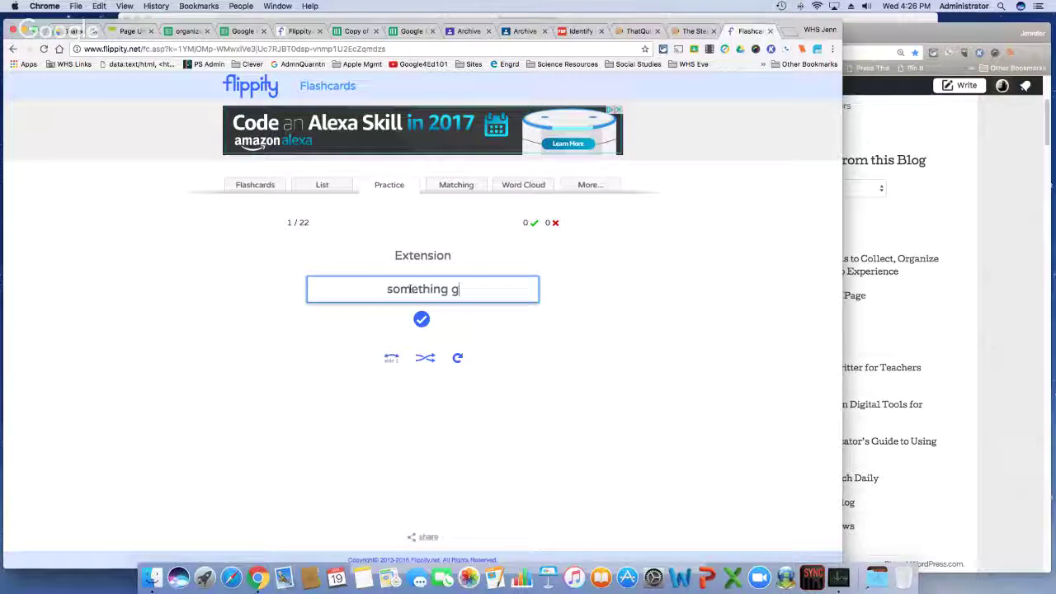
key(BackSpace)
text(cool)
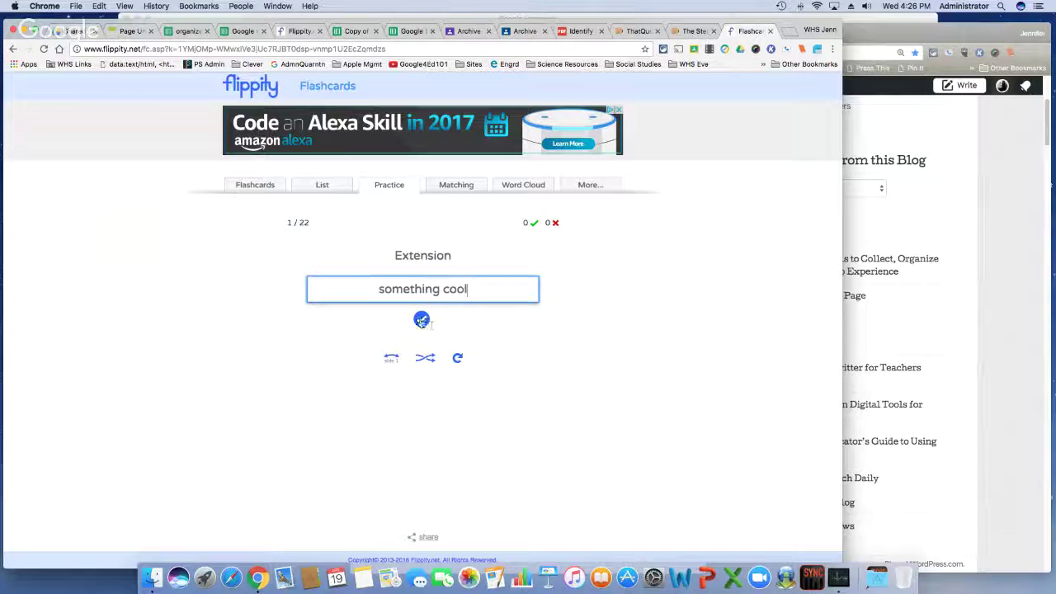
click(422, 319)
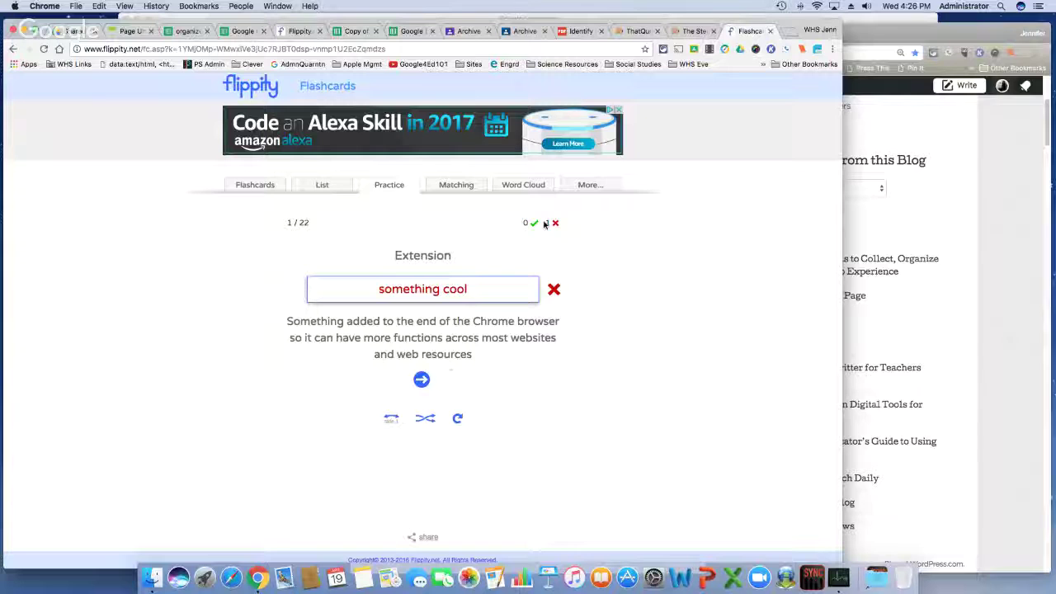
click(439, 186)
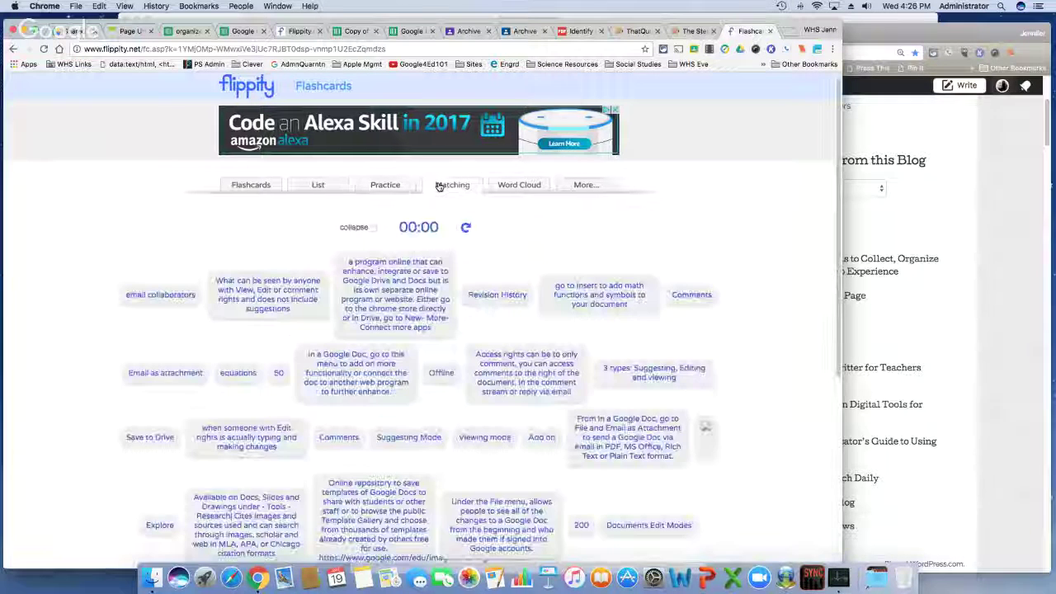
- Try matching two tiles, enable the collapse option, and switch to the Word Cloud view
scroll(517, 259, down, 3)
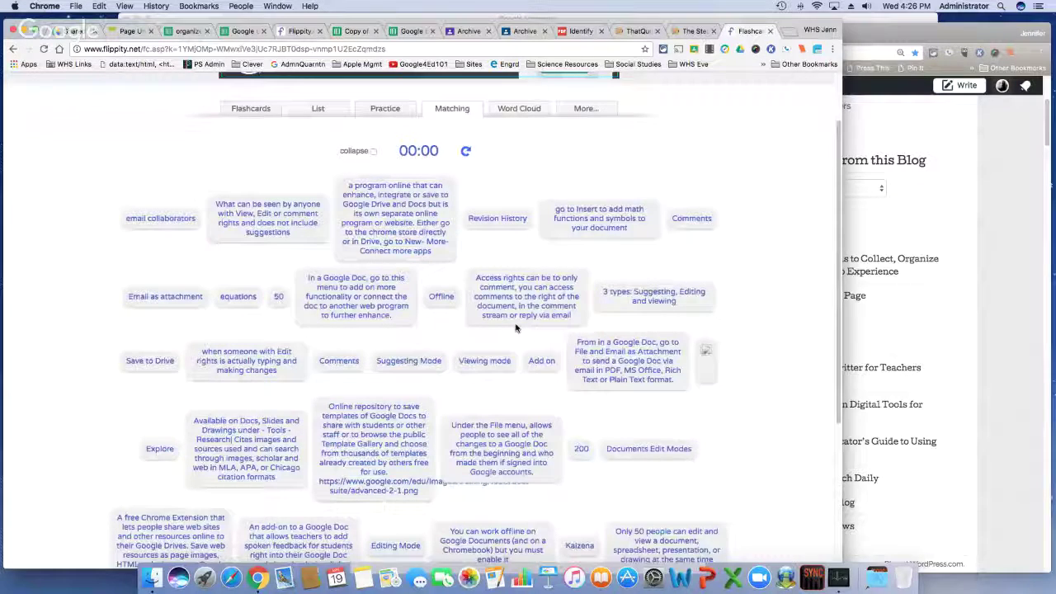
scroll(515, 328, down, 1)
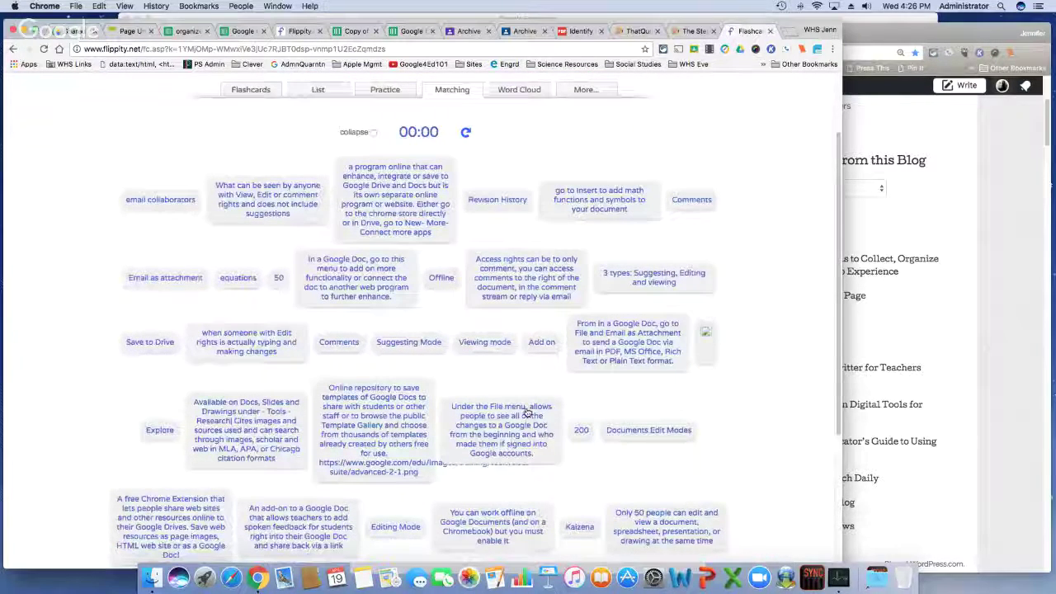
click(668, 282)
click(623, 344)
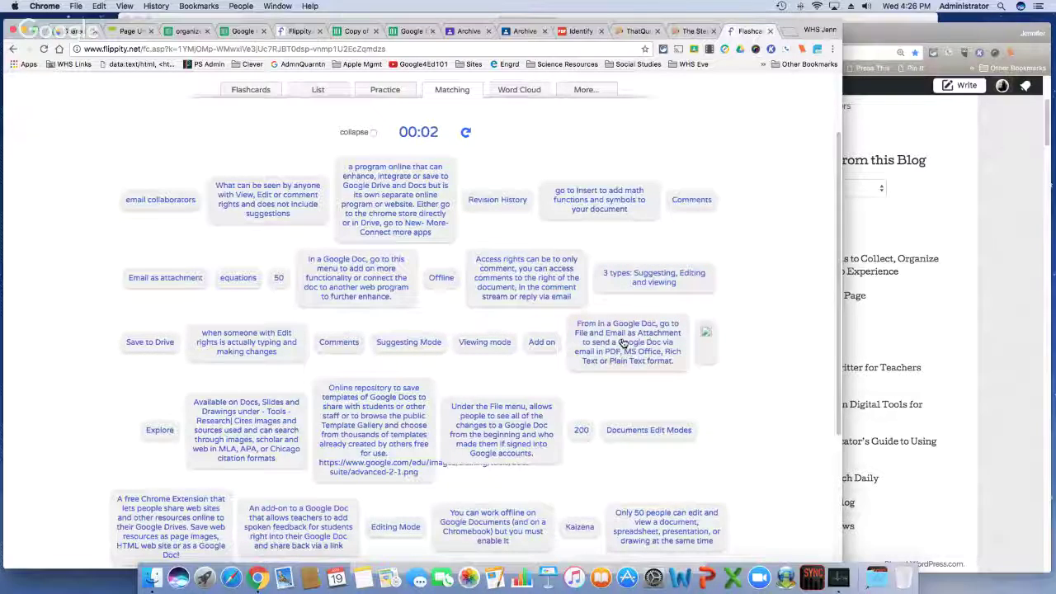
scroll(448, 244, up, 4)
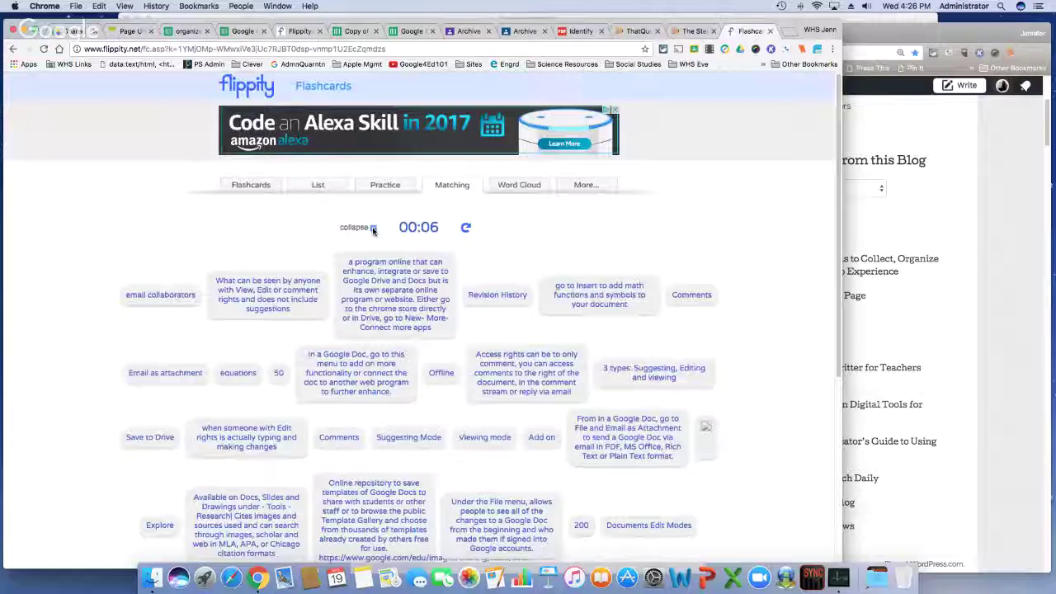
click(372, 227)
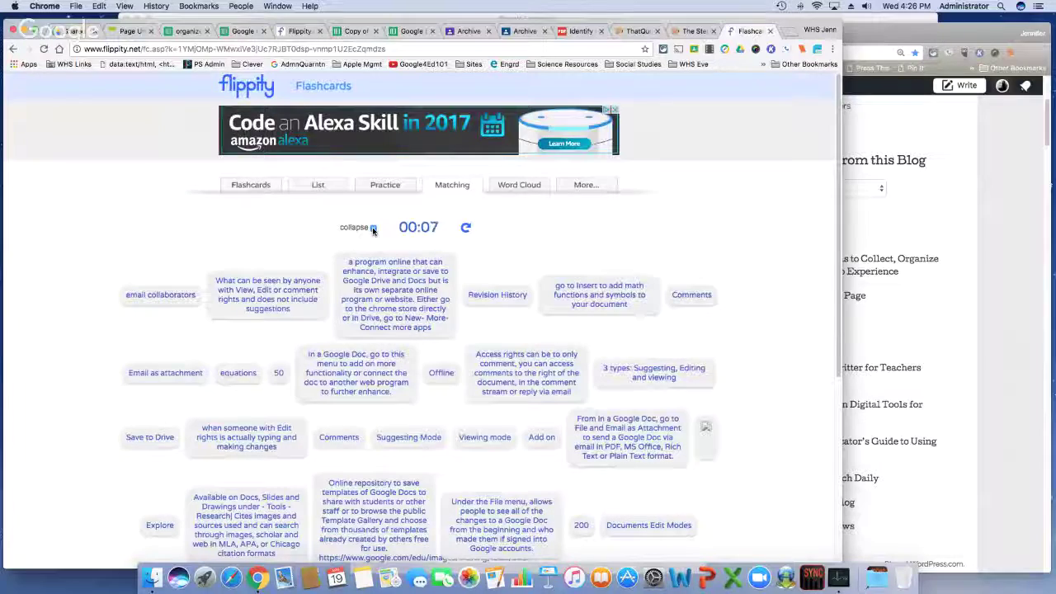
click(519, 188)
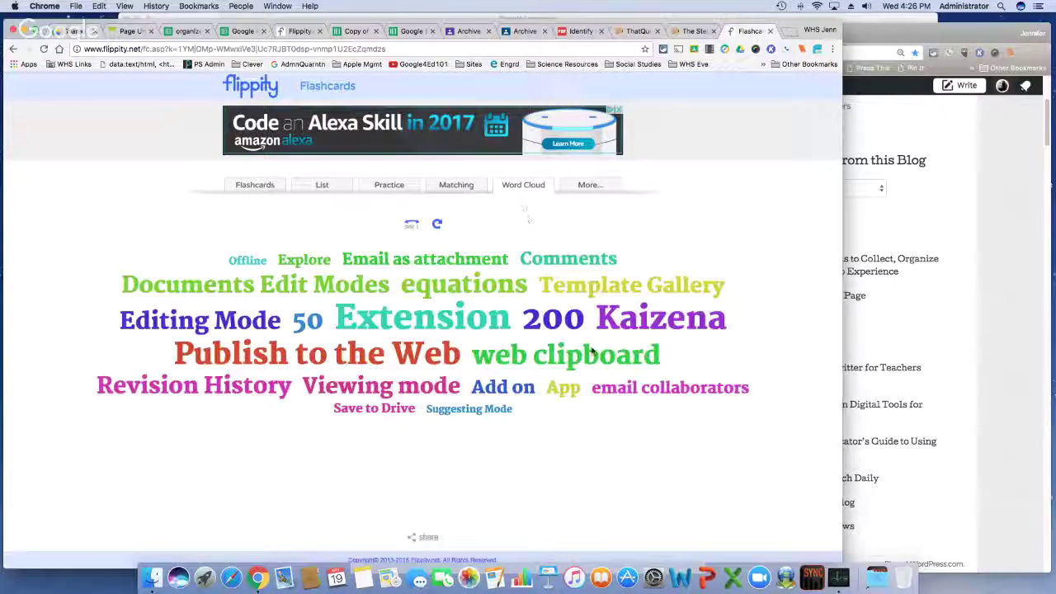
- Generate a printable 22-question fill-in-the-blank quiz from the More tab's Print Quiz options
click(588, 186)
scroll(549, 335, down, 3)
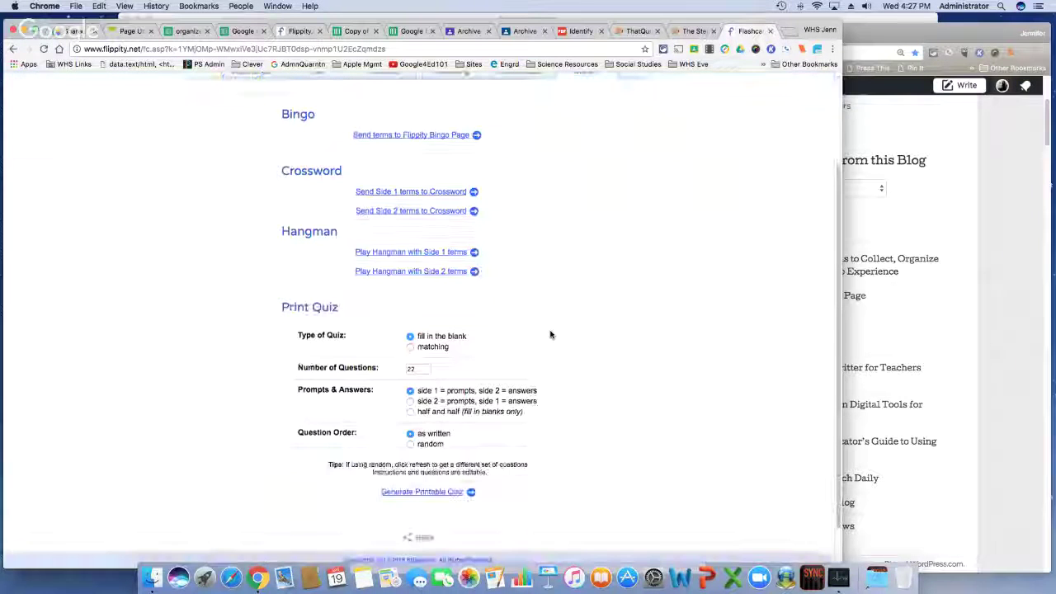
scroll(329, 236, up, 2)
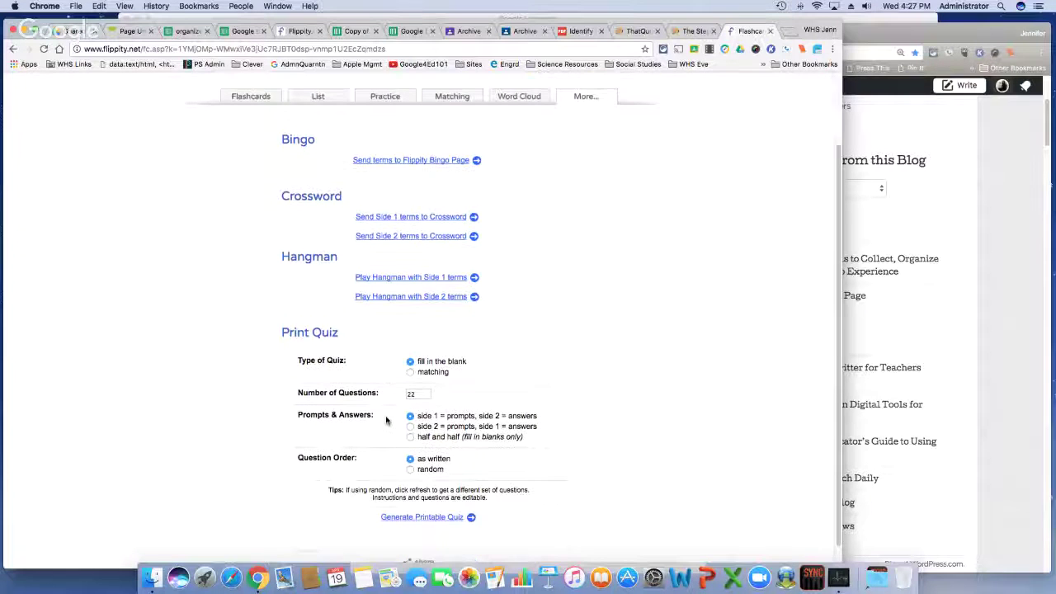
scroll(382, 418, down, 1)
scroll(376, 388, down, 1)
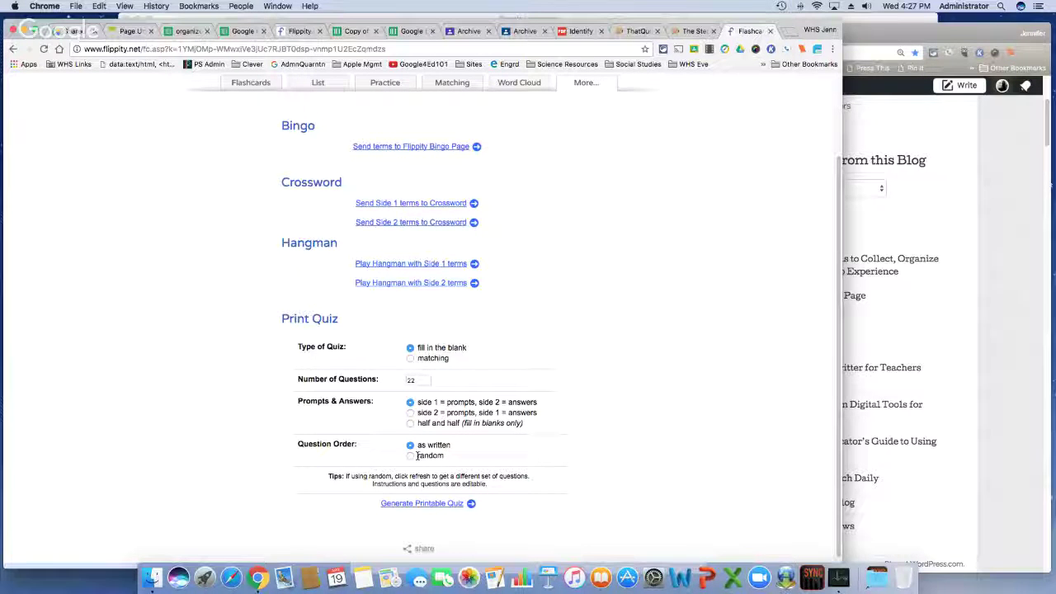
click(413, 504)
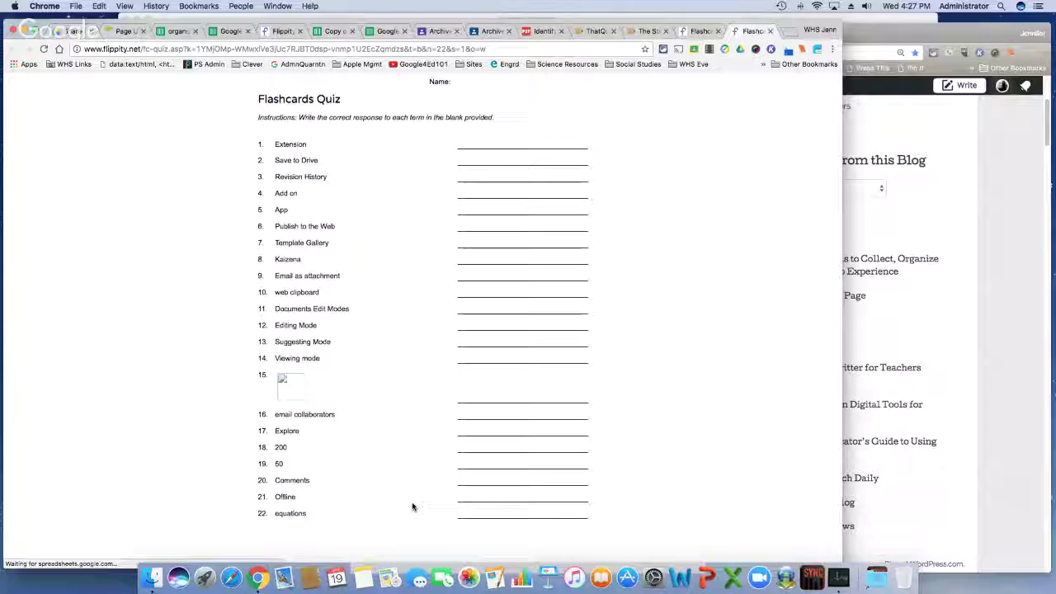
- Type 'something' into the quiz's first answer blank, then close the Flashcards Quiz tab
click(460, 145)
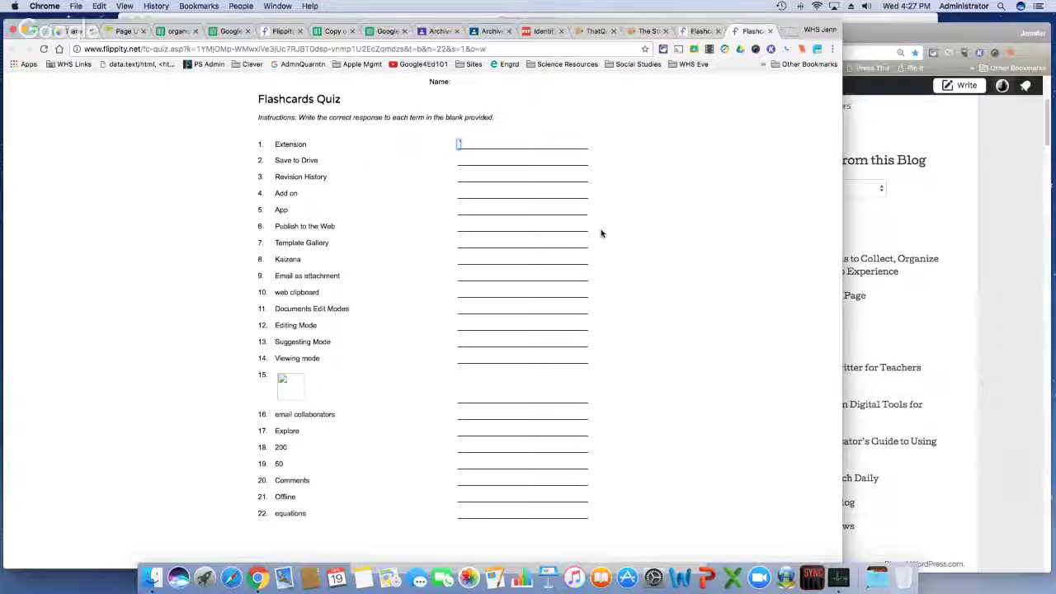
text(something)
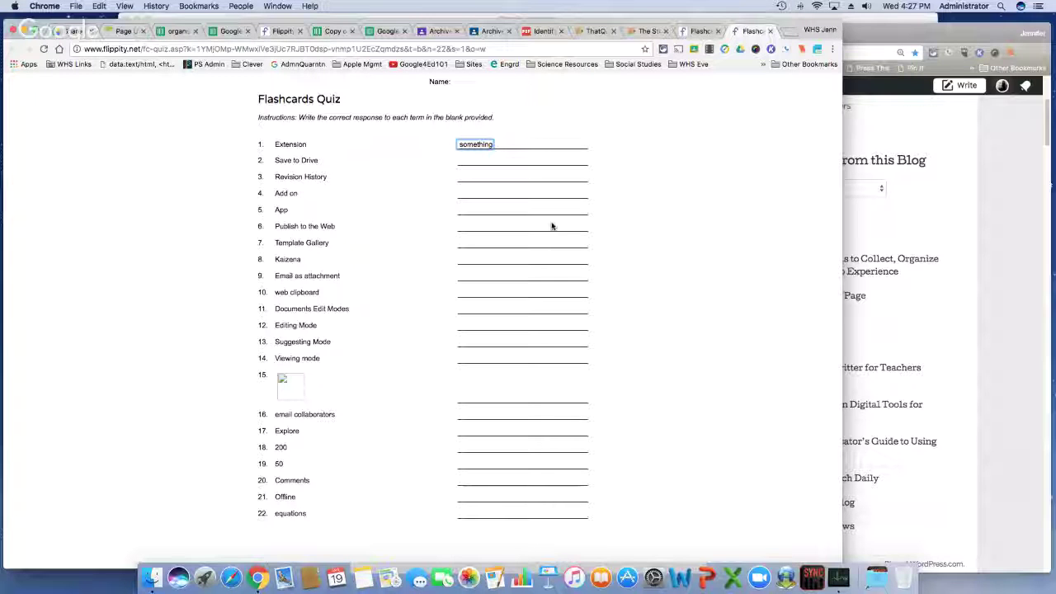
click(771, 31)
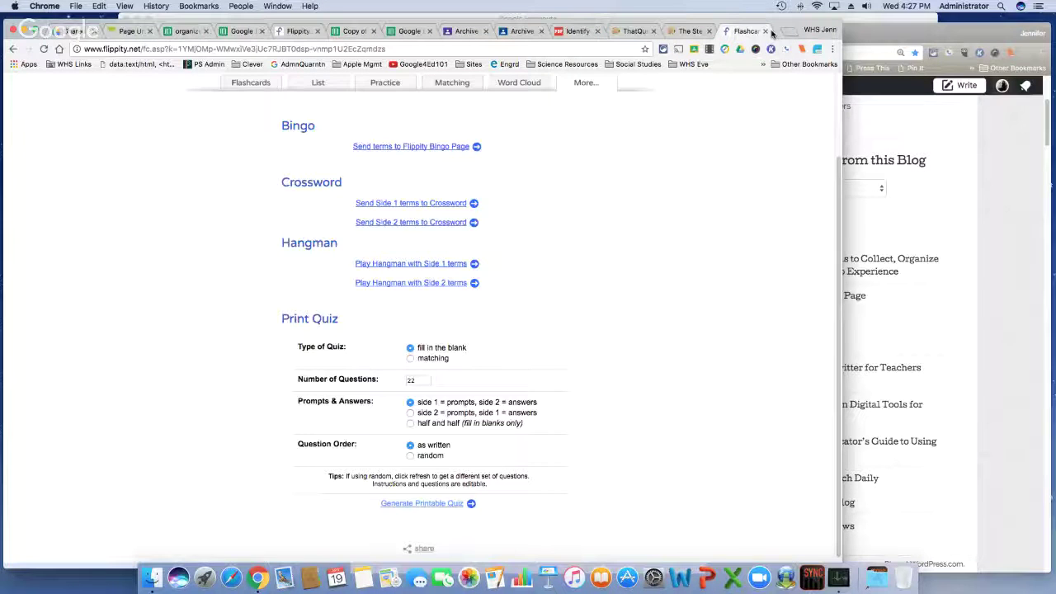
- Resize the browser window and send the flashcard terms to a Flippity Bingo page
scroll(507, 542, down, 1)
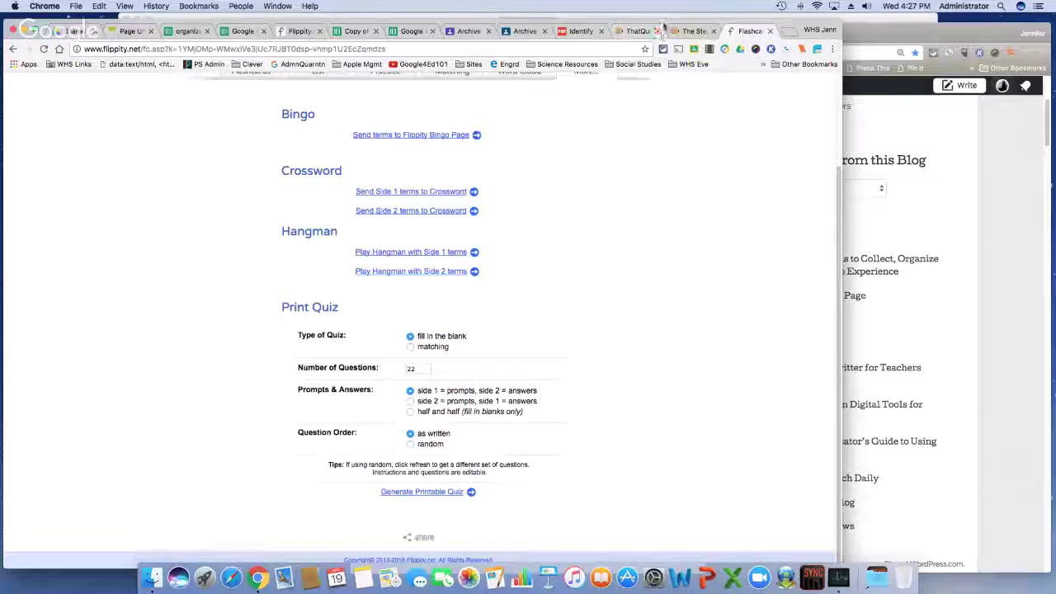
drag(664, 21, 666, 15)
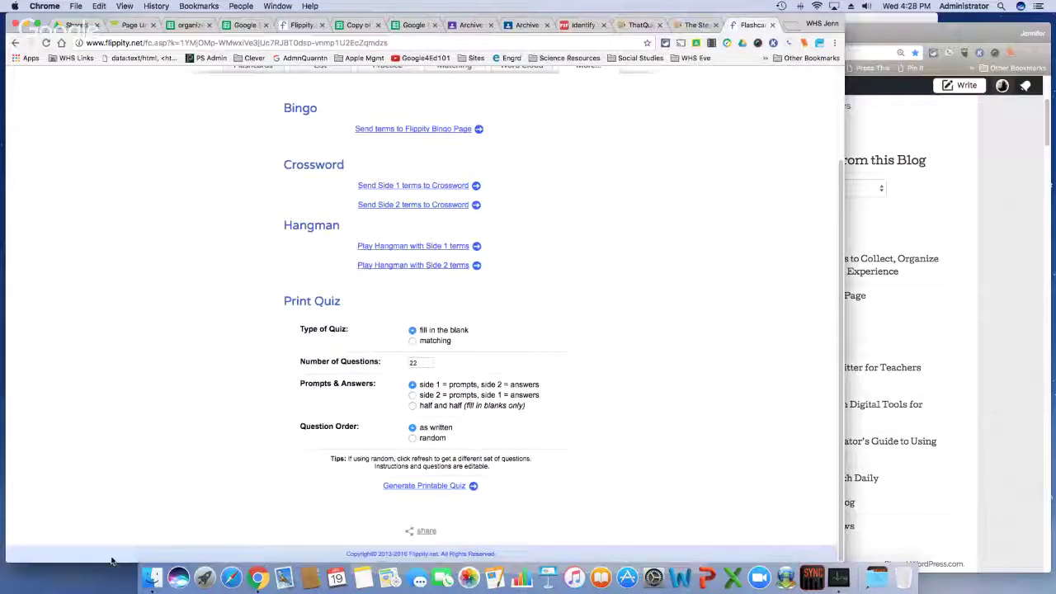
drag(112, 561, 124, 536)
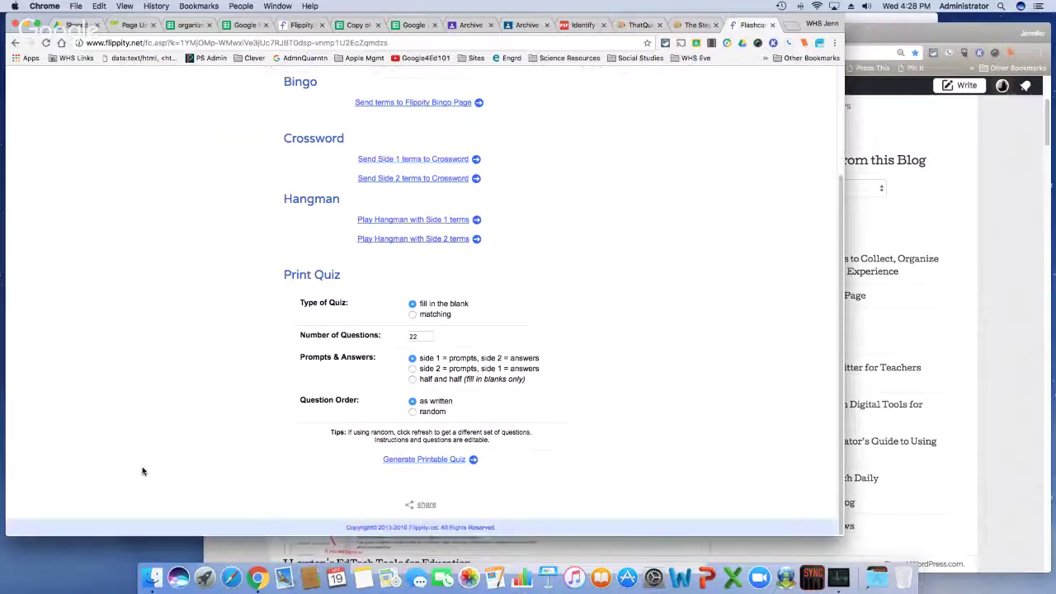
click(424, 505)
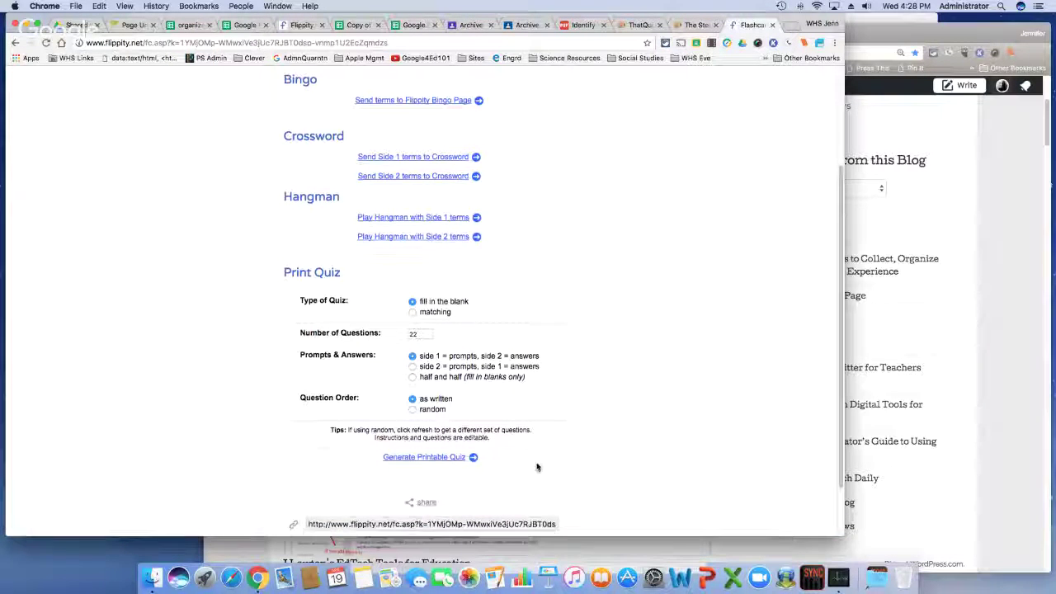
scroll(429, 486, down, 2)
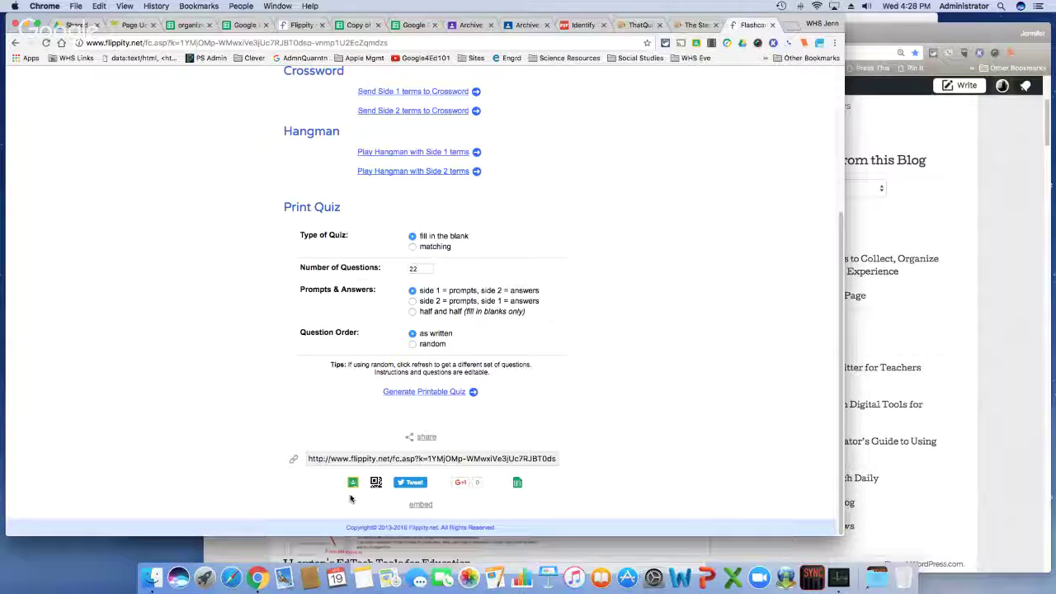
scroll(330, 400, up, 3)
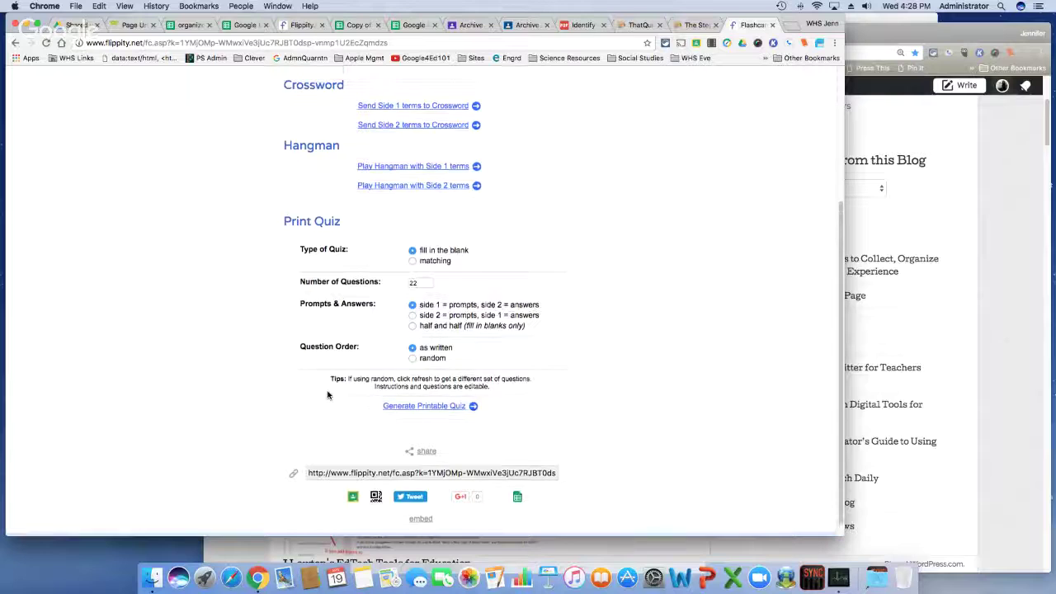
scroll(328, 396, up, 2)
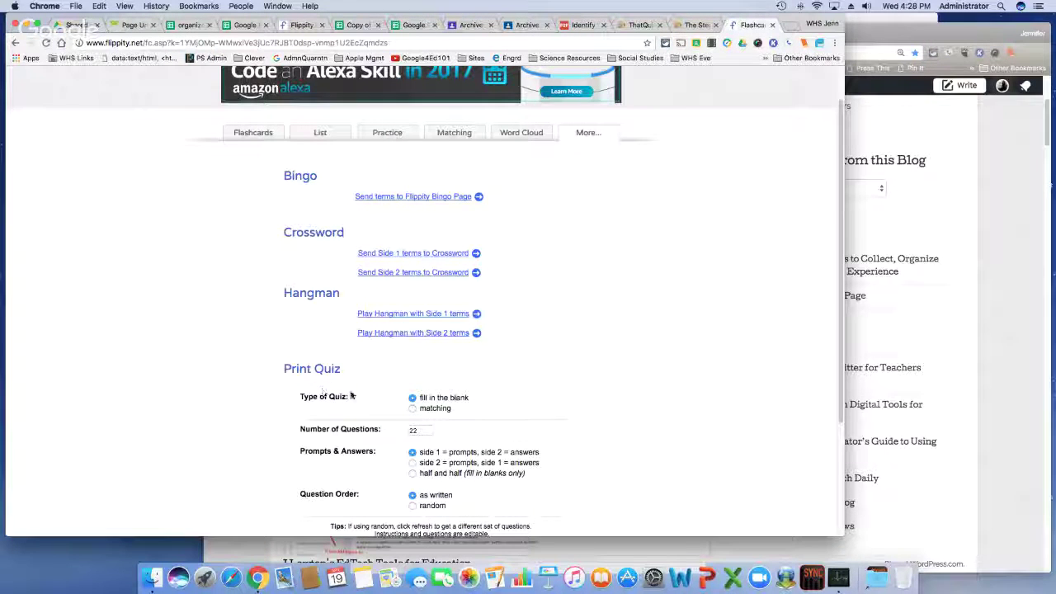
click(410, 197)
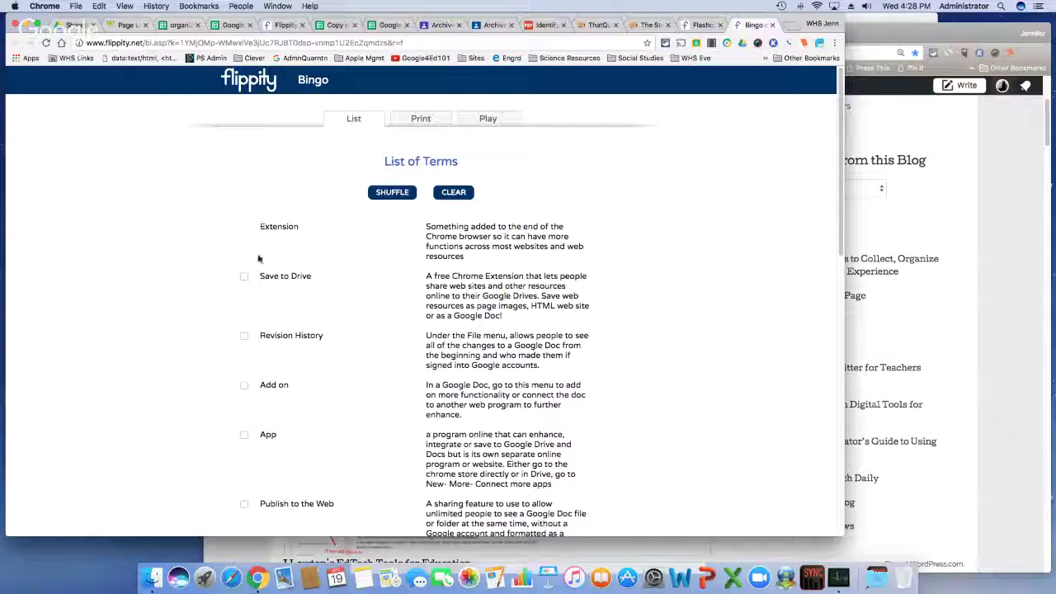
- Copy the Bingo Play Online player link and open a new incognito window
click(487, 119)
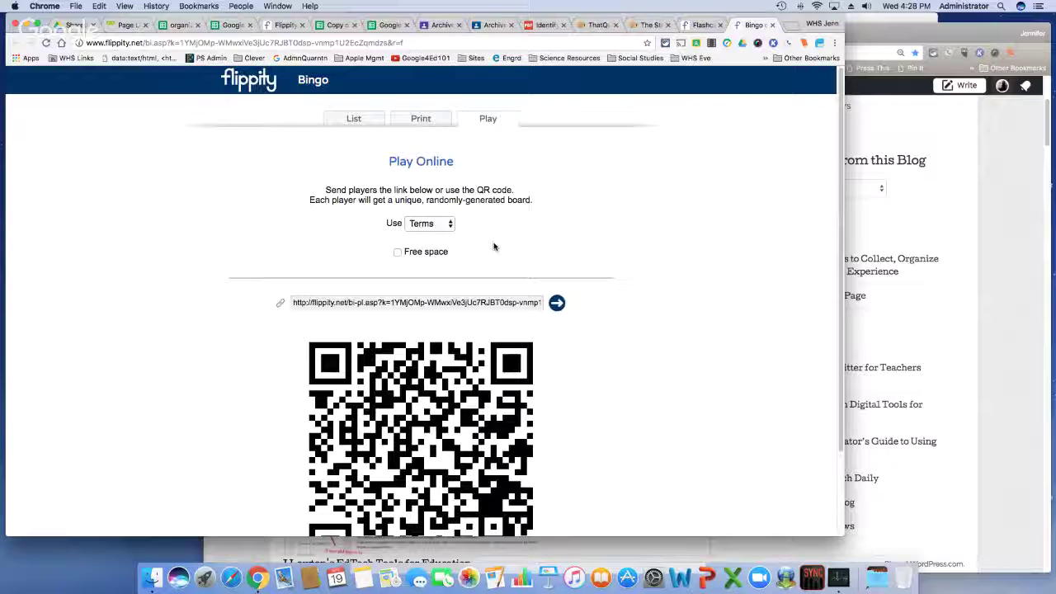
scroll(494, 248, down, 2)
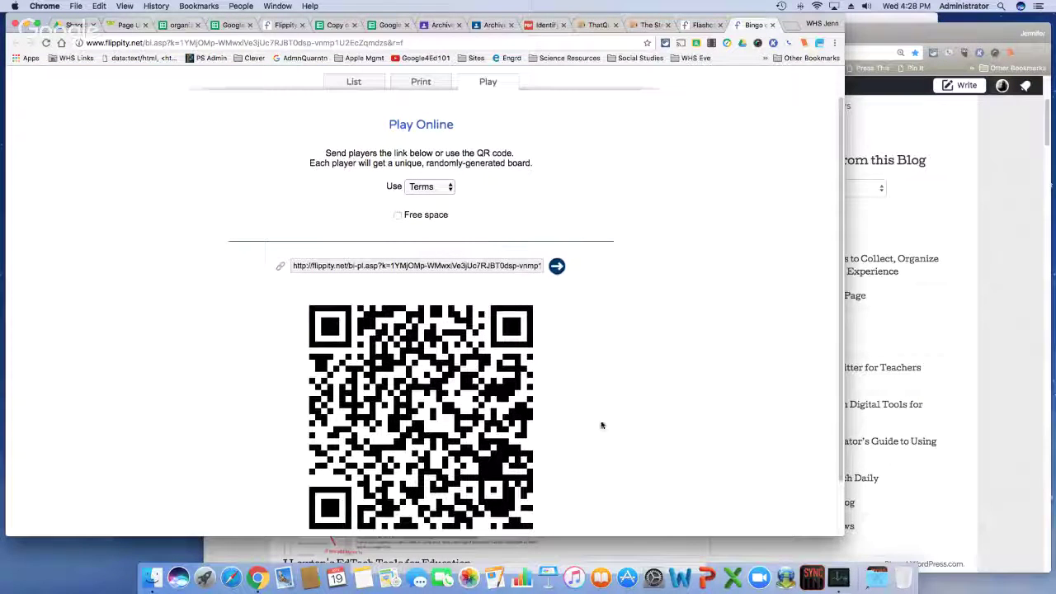
drag(844, 536, 860, 548)
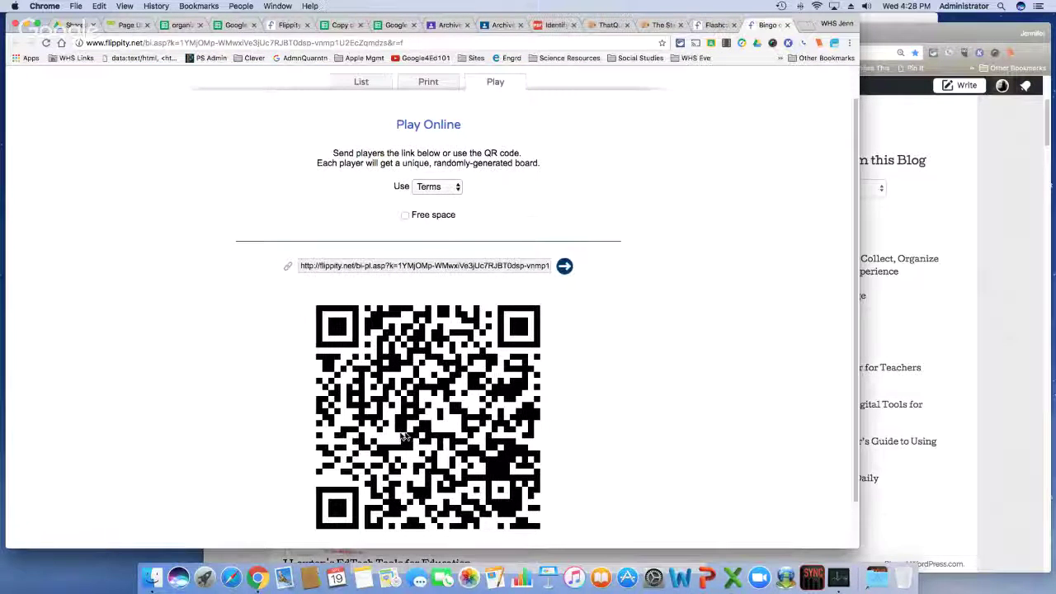
click(498, 264)
click(498, 265)
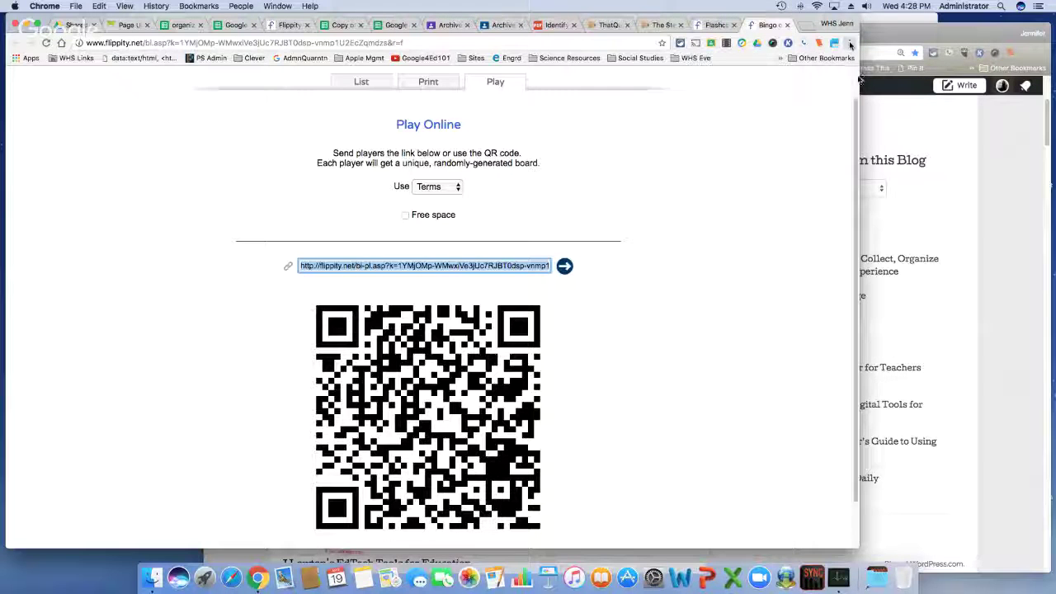
key(super+n)
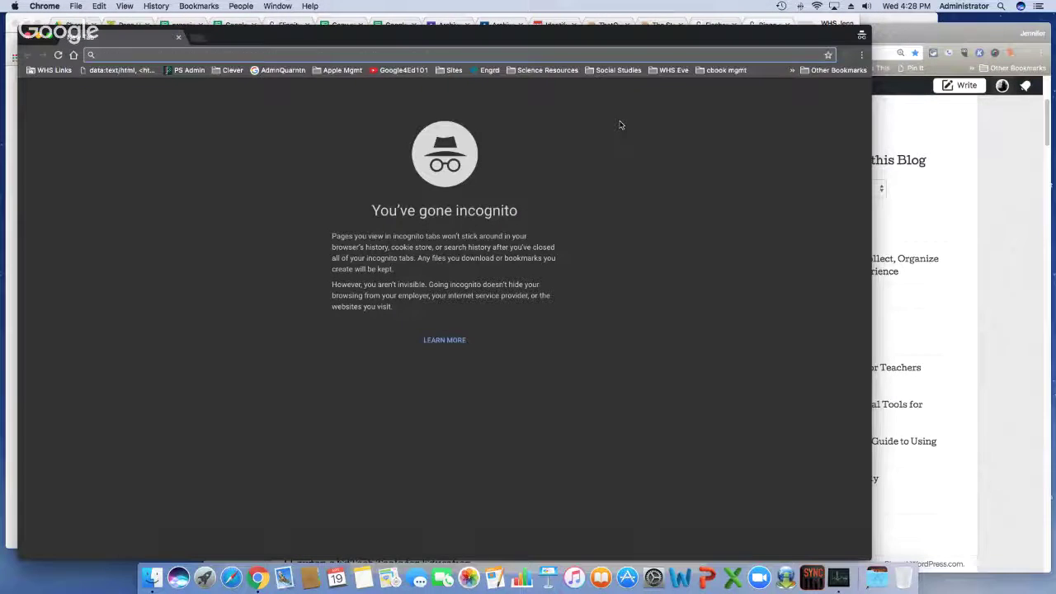
- Load the player link and mark Revision History, Offline, Kaizena and Editing Mode
text(http://flippity.net/bi.asp?k=1YMjOMp-WMwxIVe3jUc7RJBT0dsp-vnmp1U2eCZamdzs&r=f)
key(Return)
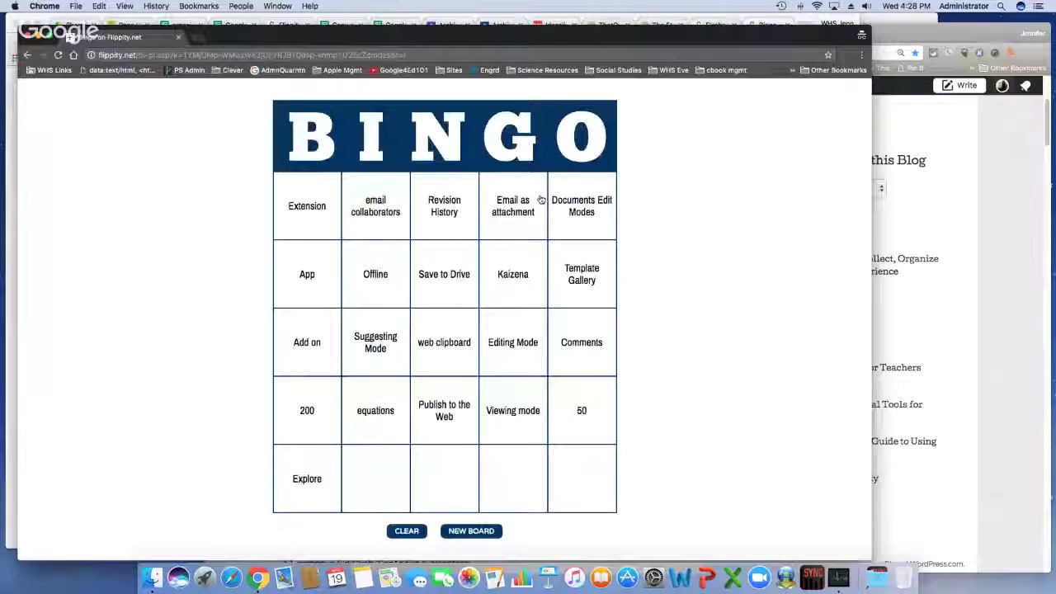
click(444, 208)
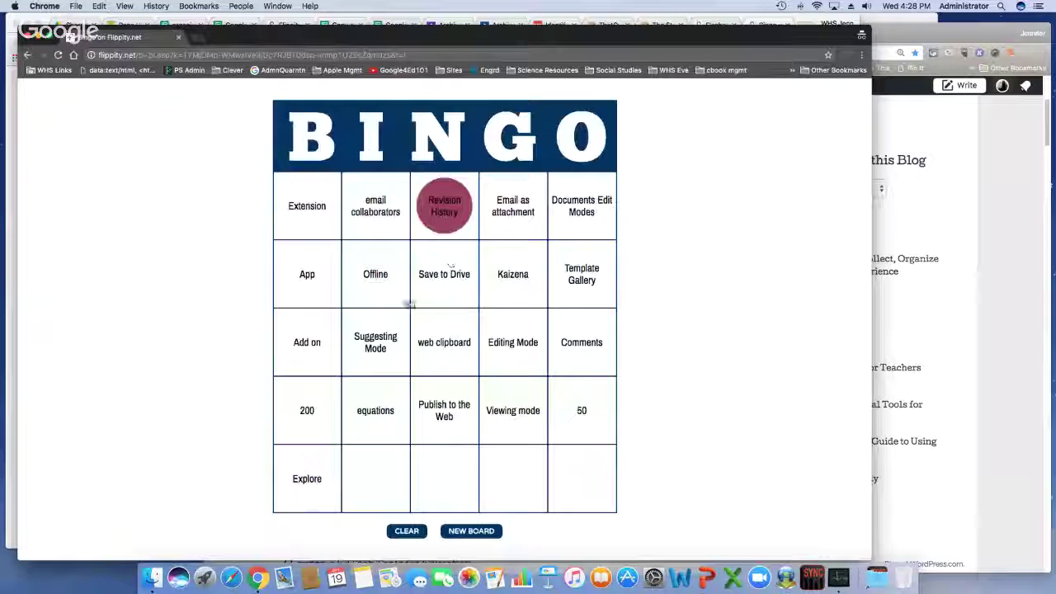
click(368, 282)
click(520, 278)
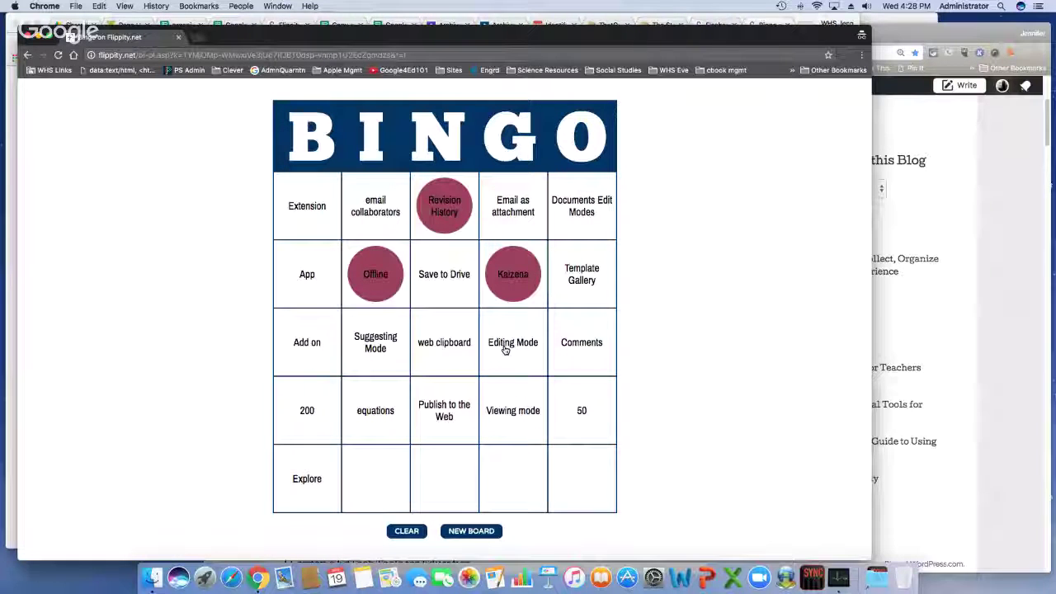
click(506, 347)
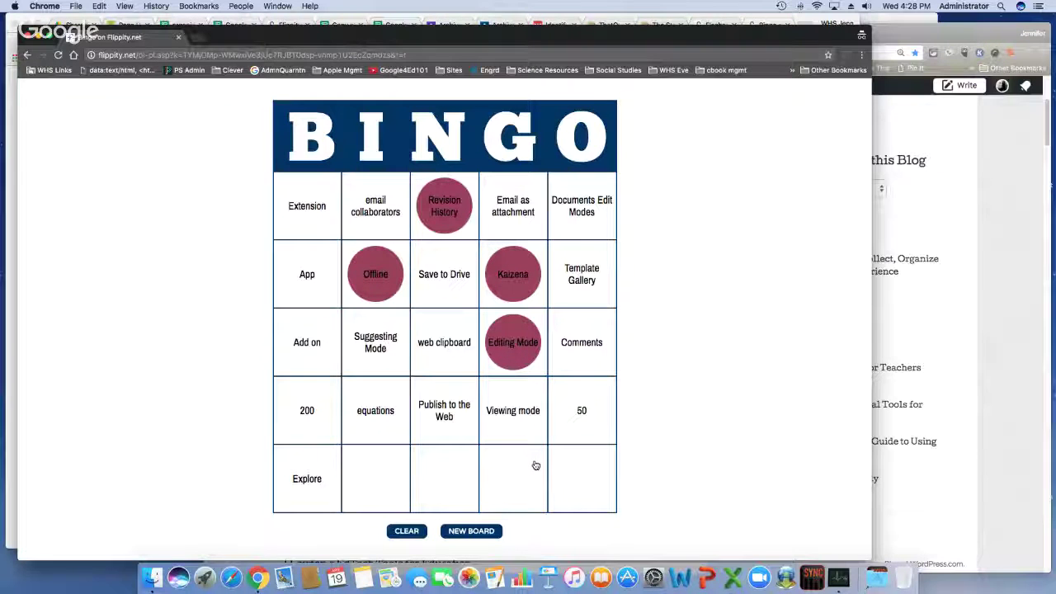
- Deal two new boards and mark terms such as Offline, Explore, Comments and Template Gallery
click(471, 531)
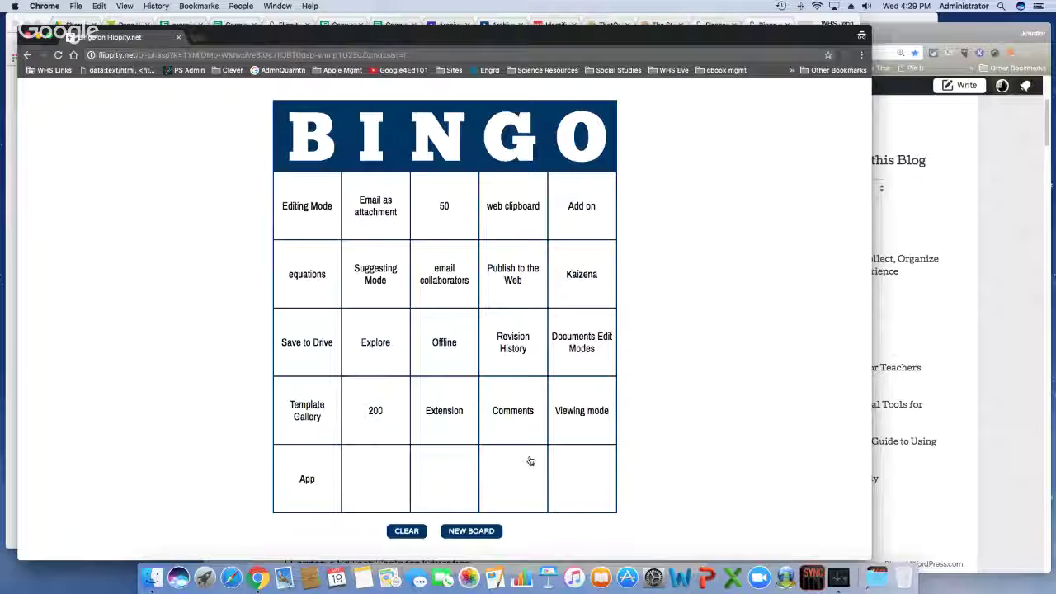
click(443, 342)
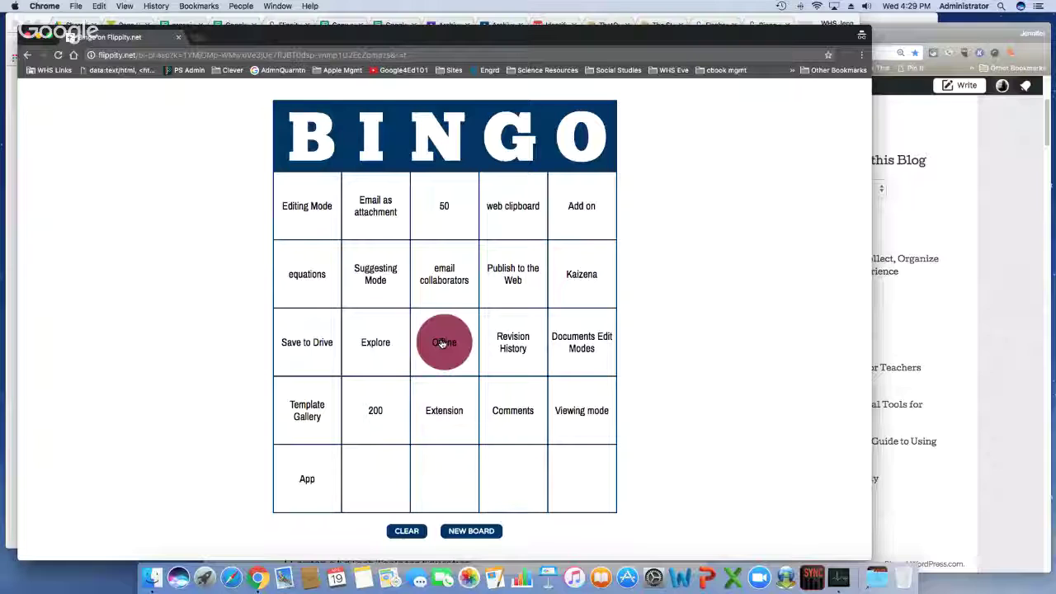
click(377, 346)
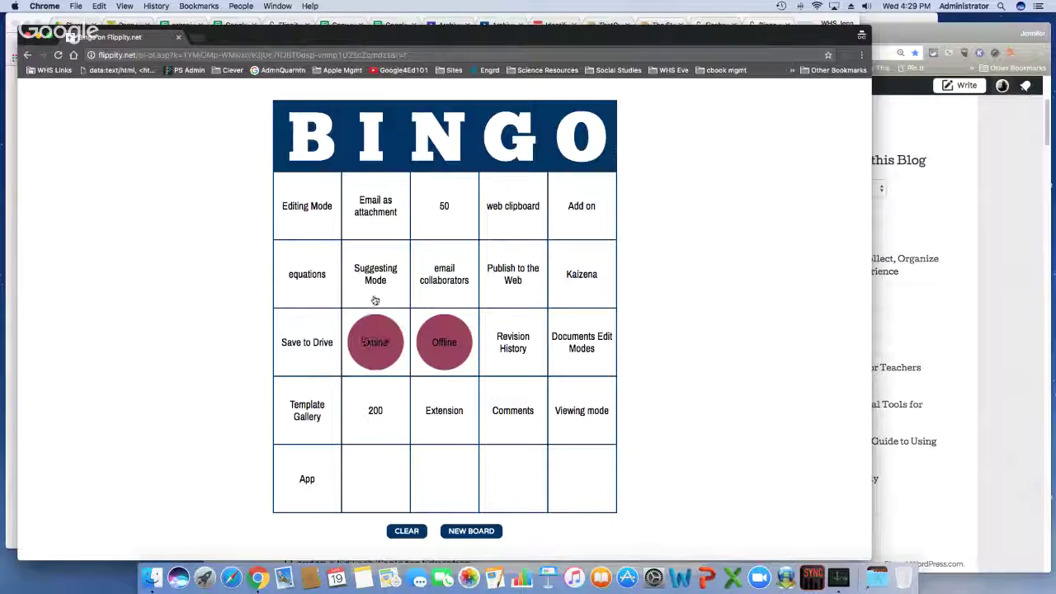
click(523, 195)
click(511, 283)
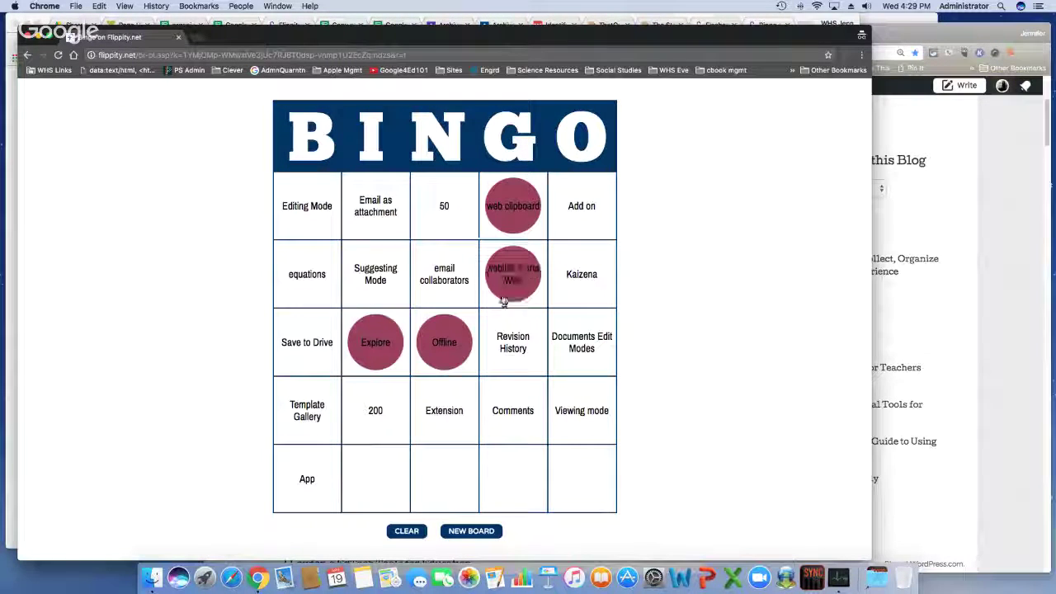
click(510, 345)
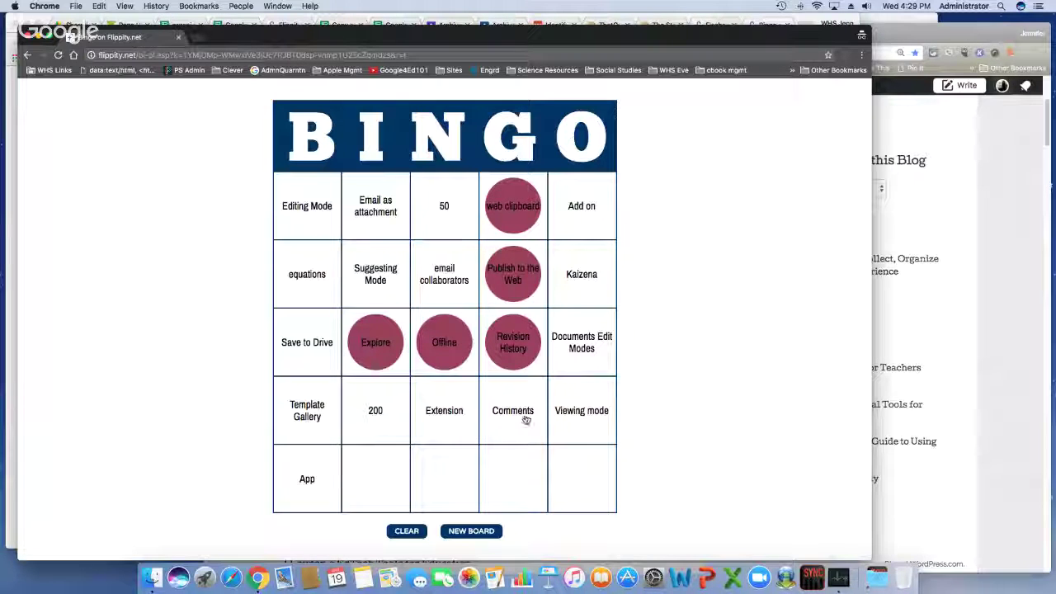
click(523, 418)
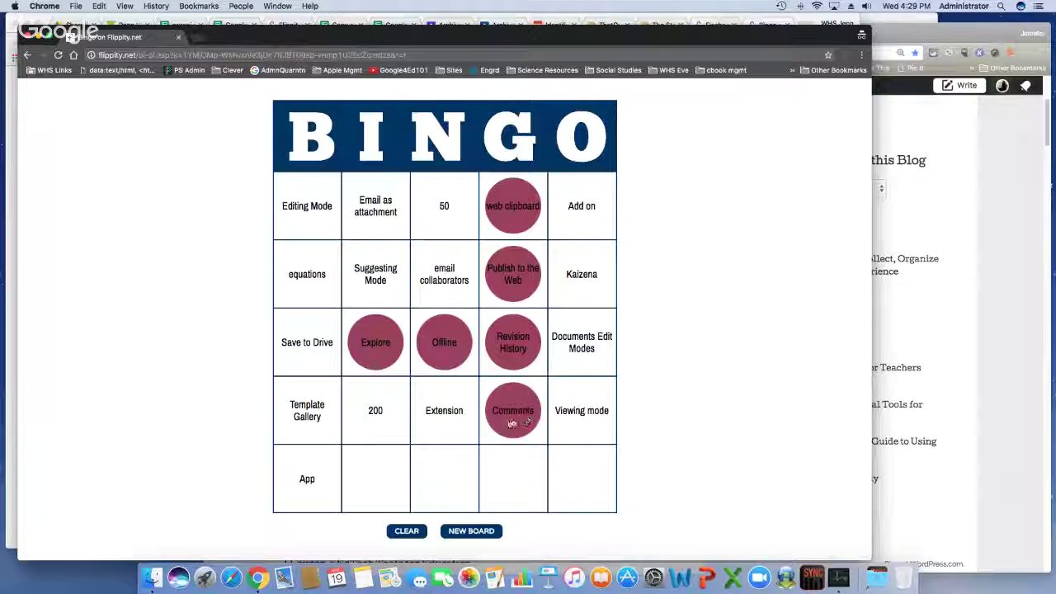
click(457, 534)
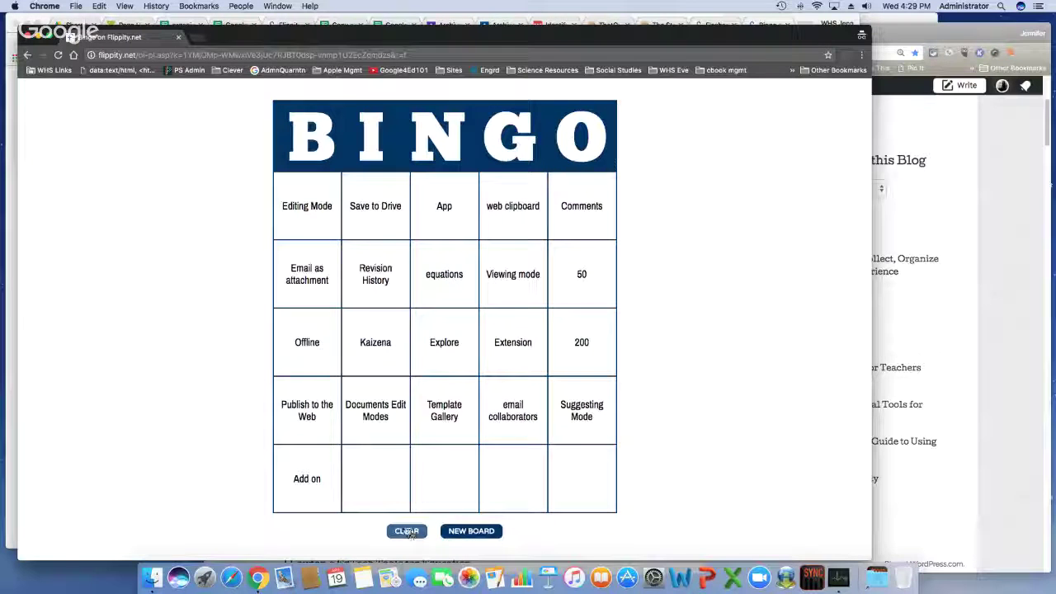
click(437, 422)
click(382, 422)
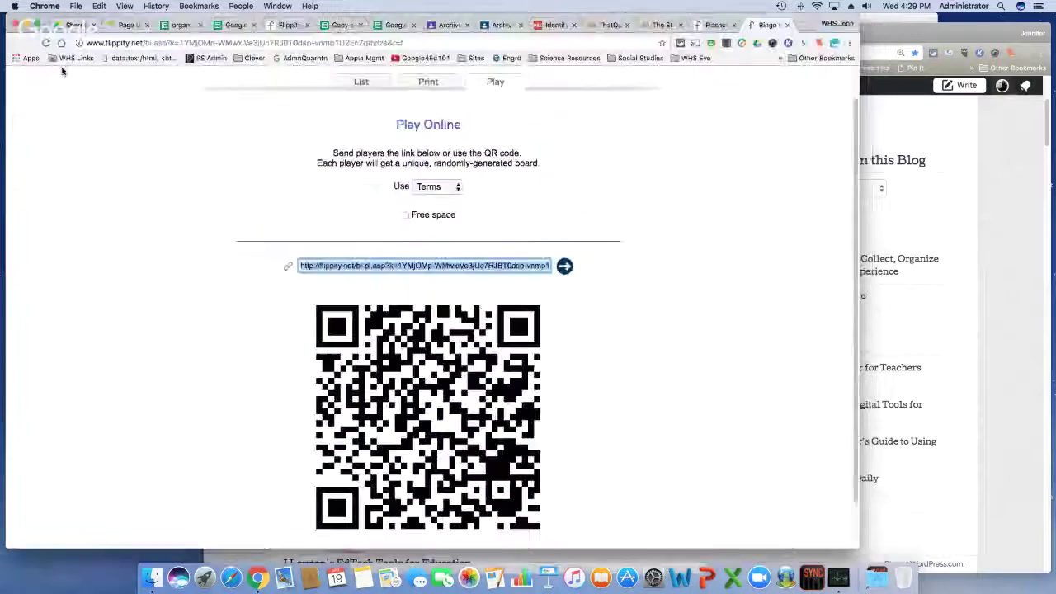
- Close the incognito window, switch Bingo to Alt Terms, and close the Bingo tab
click(29, 38)
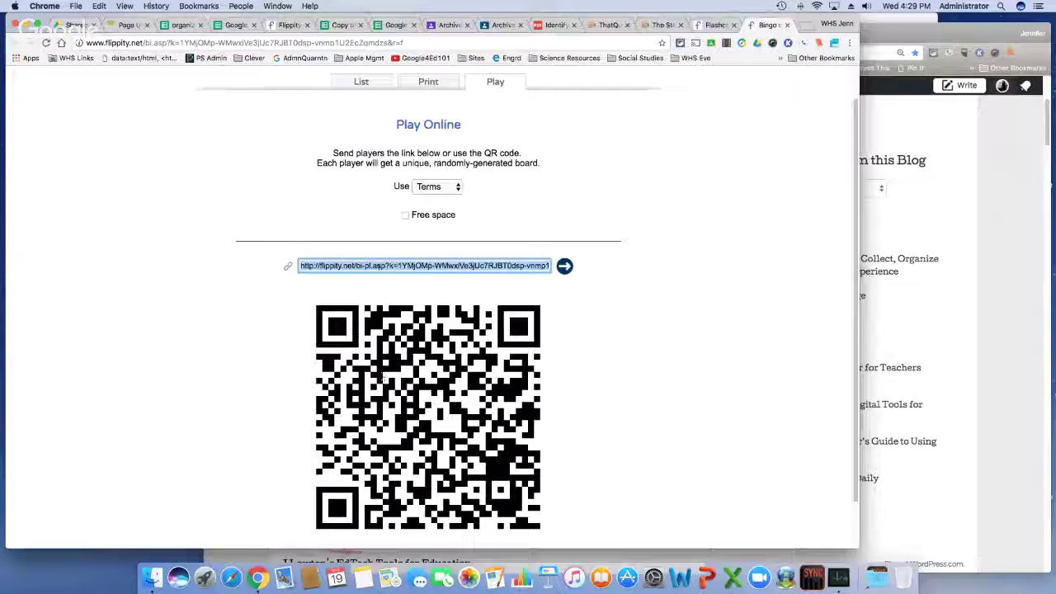
click(429, 190)
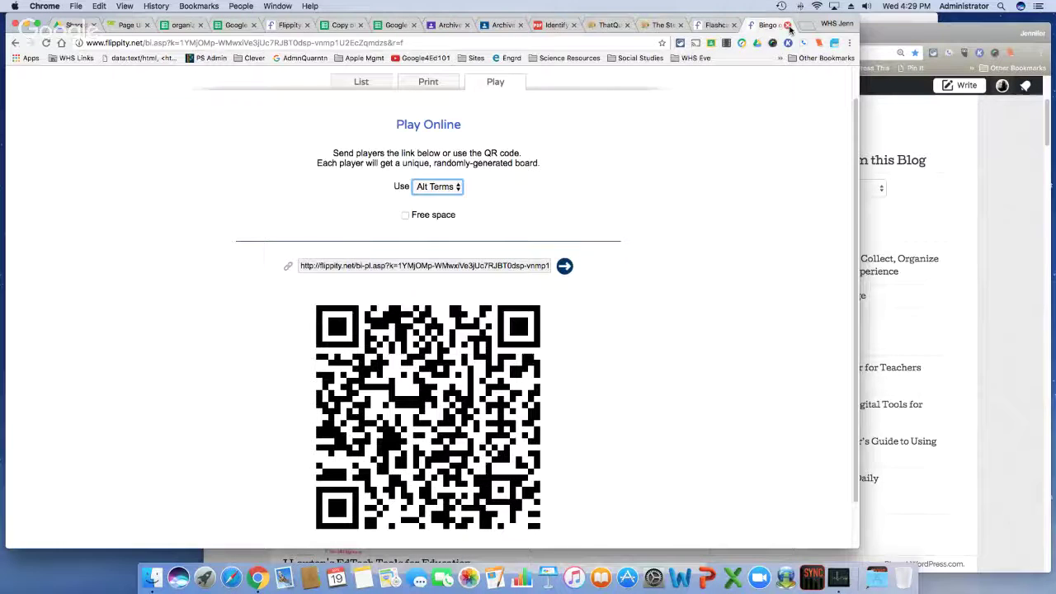
click(787, 25)
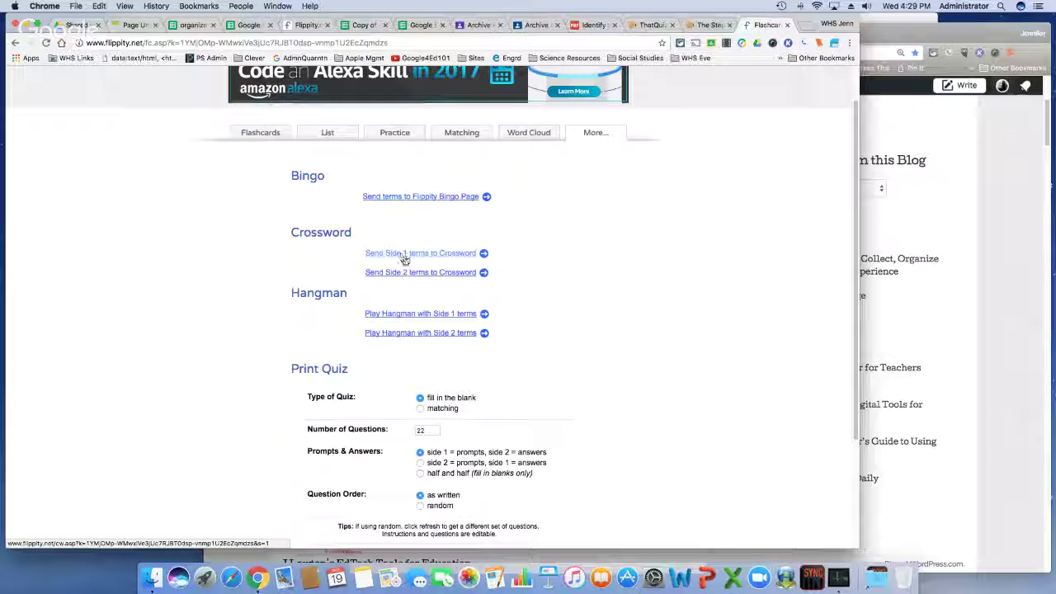
- Try Side 2 and Side 1 crosswords, close both failed pages, and return to the spreadsheet
click(398, 273)
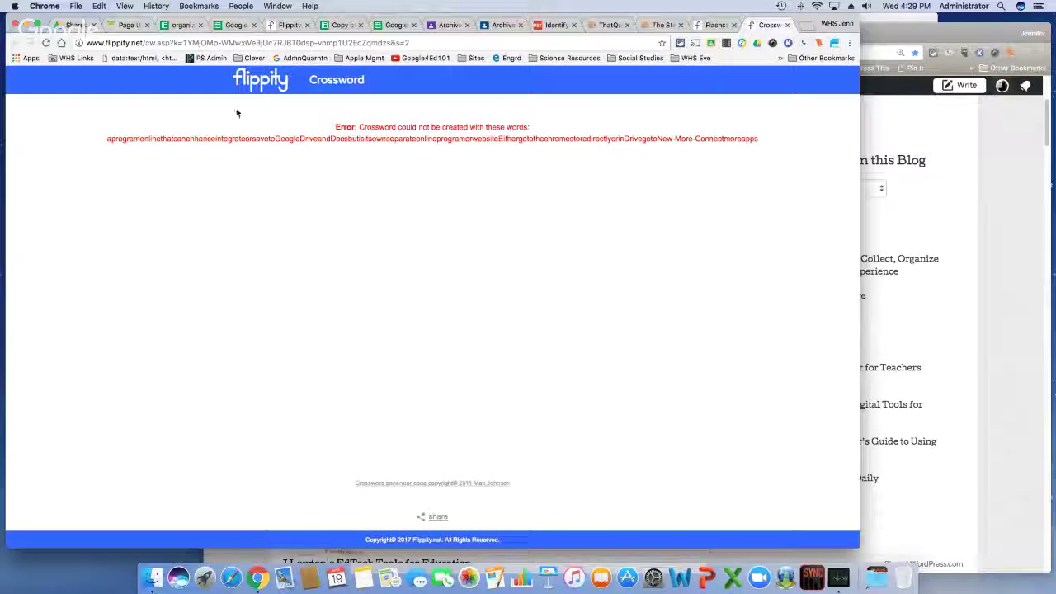
click(787, 25)
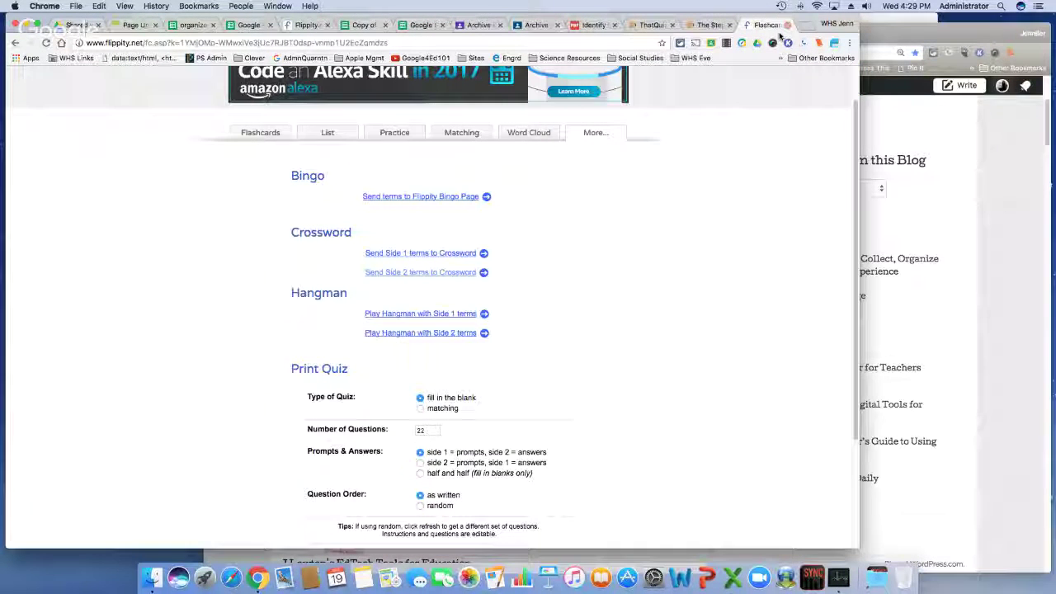
click(453, 259)
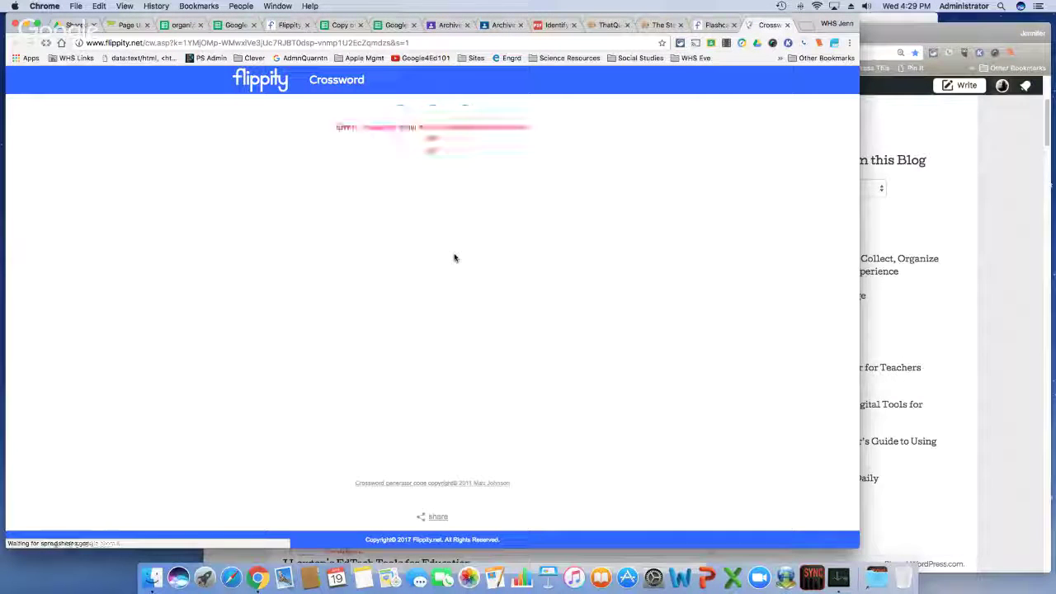
click(789, 25)
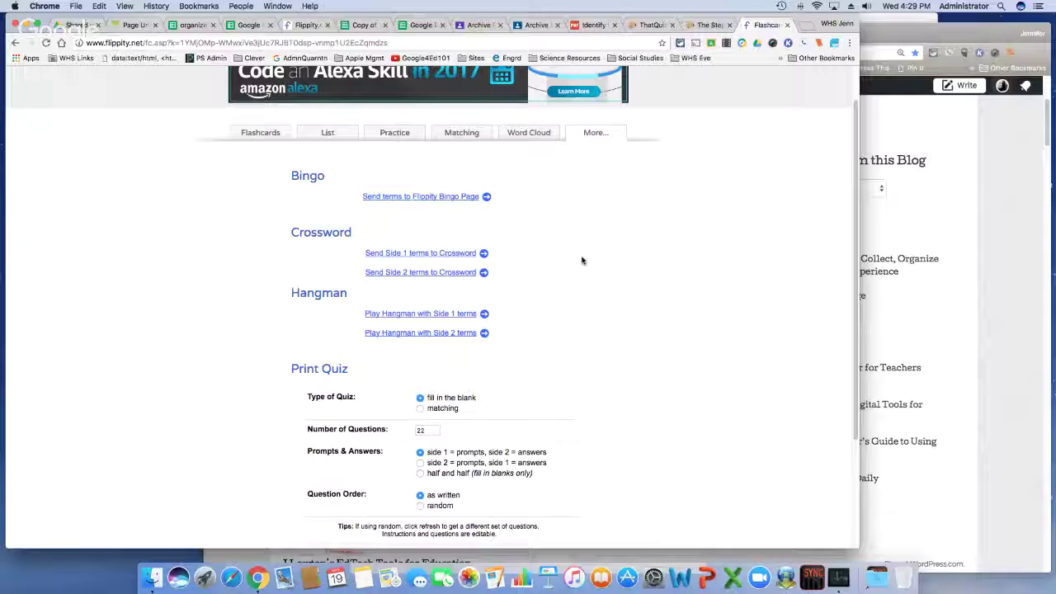
click(249, 25)
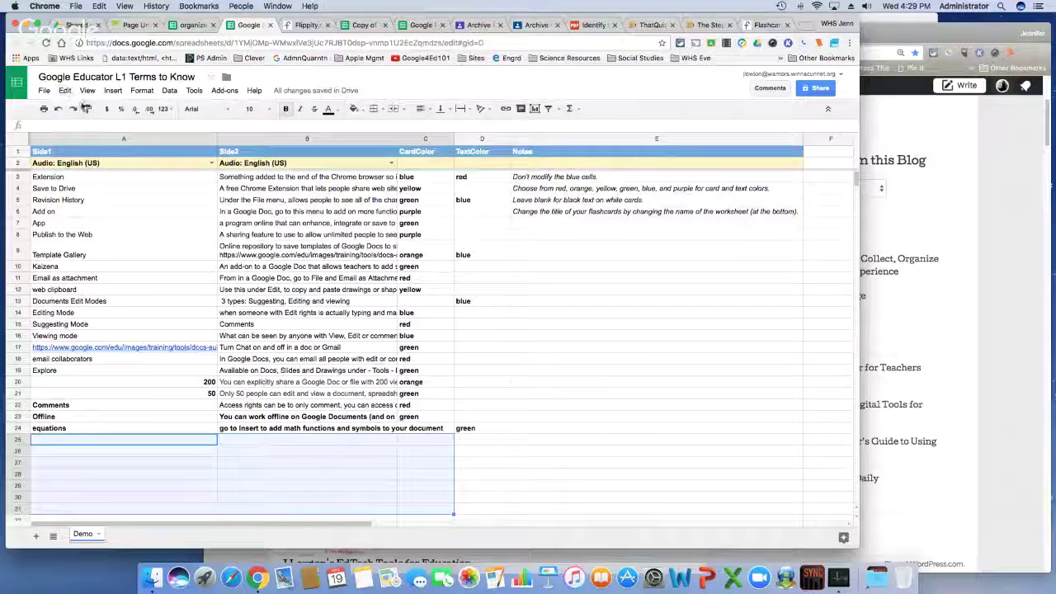
- Undo three changes to restore the Demo sheet's original trivia data
click(57, 109)
click(57, 109)
click(57, 108)
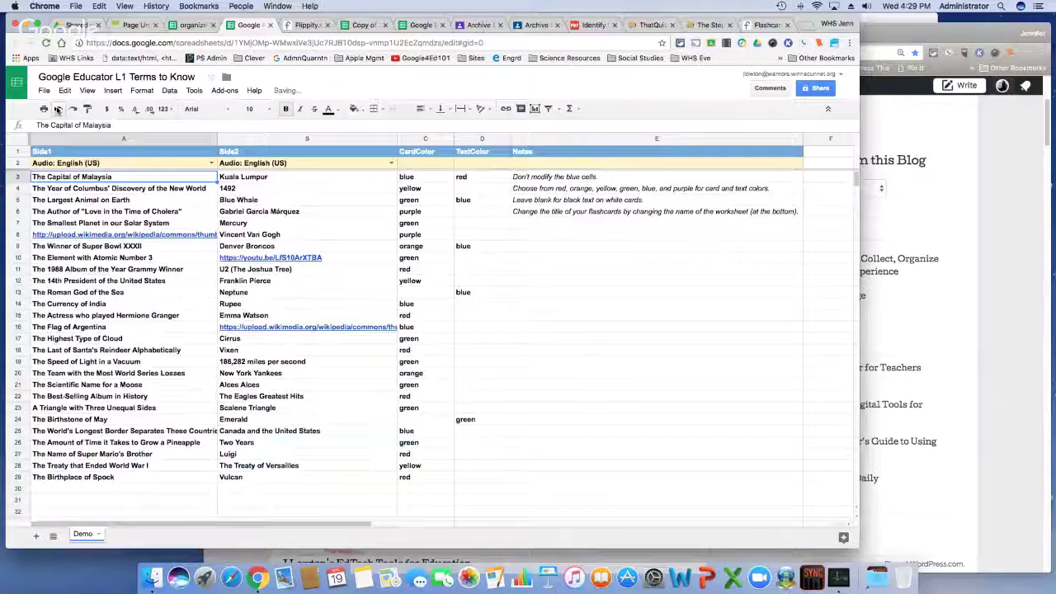
- Reload the Flippity flashcards so they show the 27 trivia cards
click(746, 26)
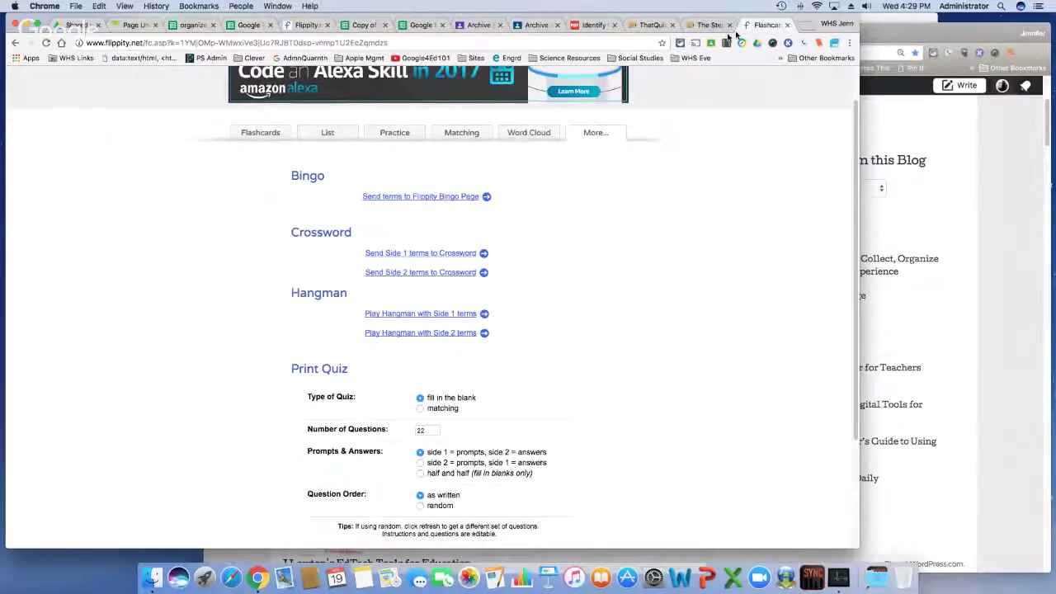
click(47, 42)
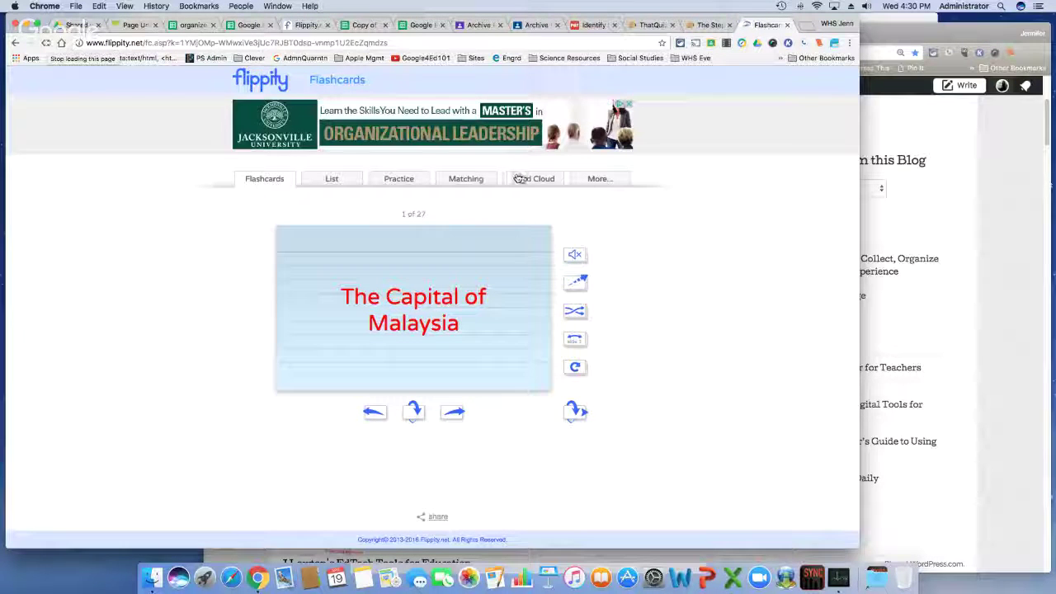
click(593, 182)
- Build a crossword from the Side 1 trivia terms, review it, and return to the activities
click(424, 299)
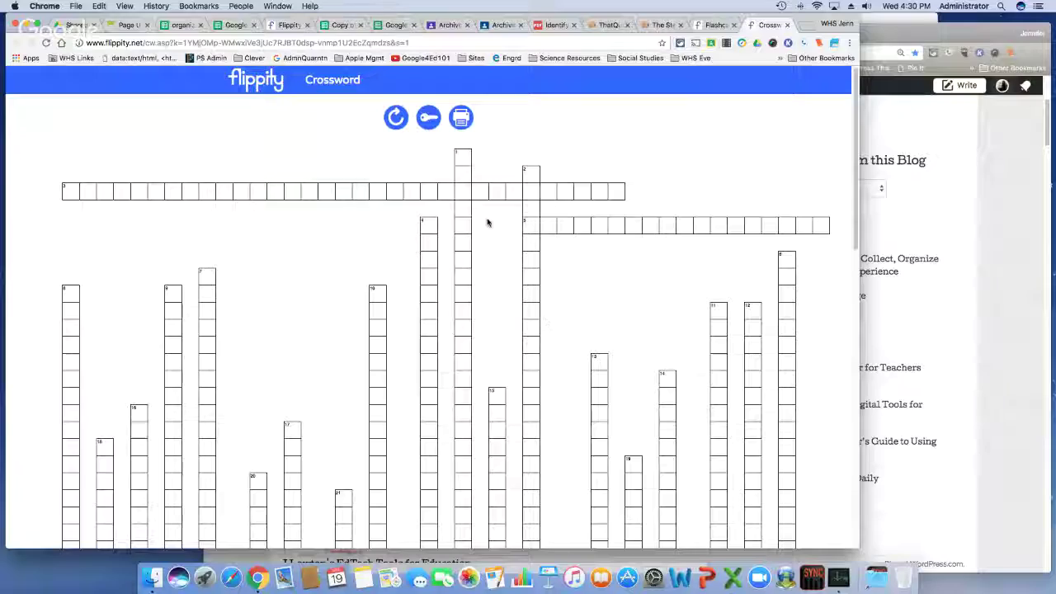
scroll(487, 223, down, 3)
scroll(489, 264, down, 5)
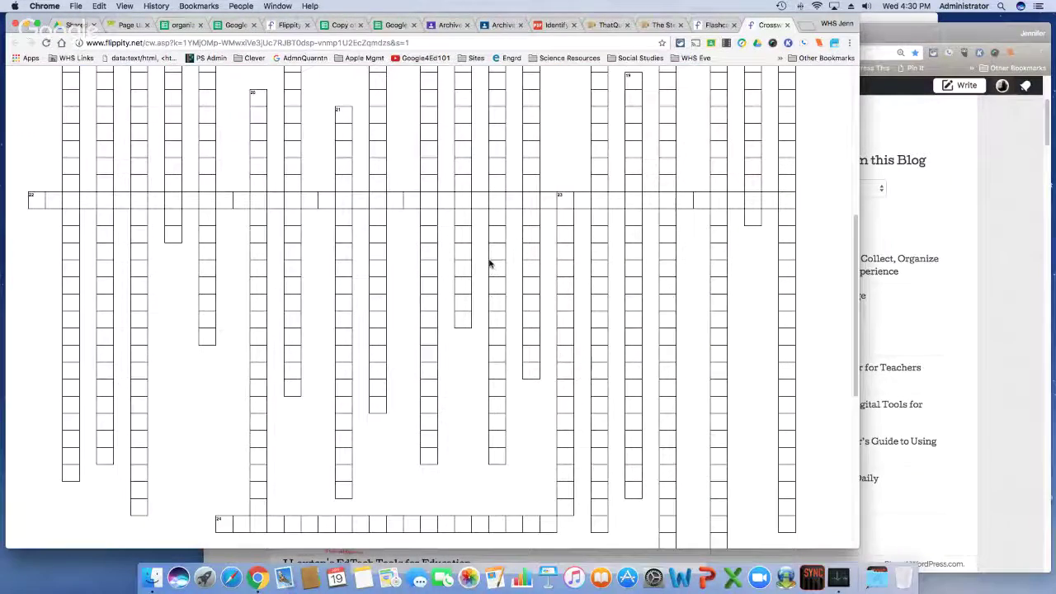
scroll(489, 264, down, 3)
scroll(489, 264, down, 3)
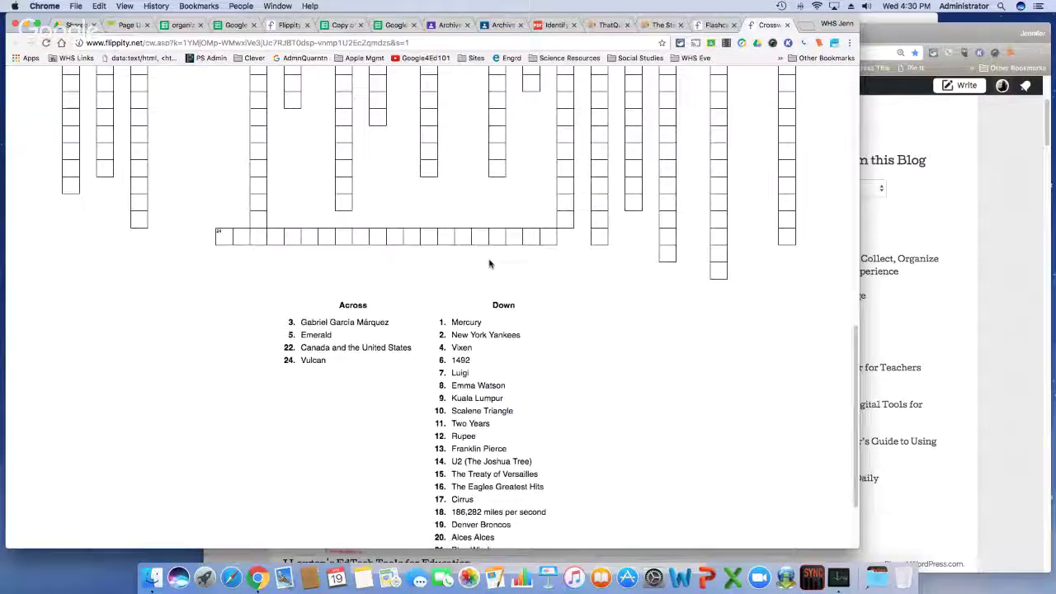
scroll(487, 259, down, 2)
scroll(490, 259, up, 15)
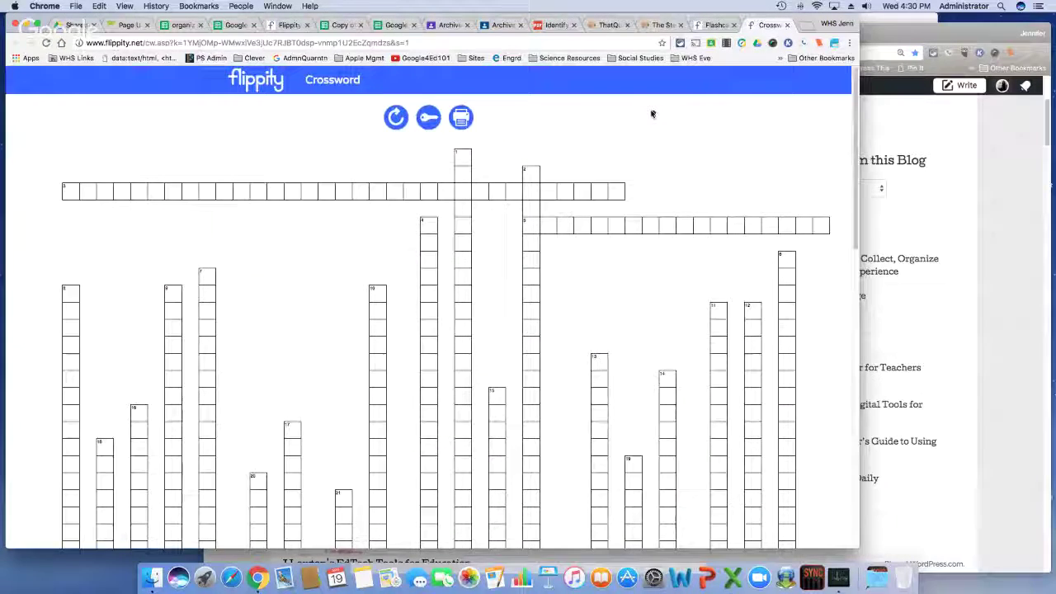
click(714, 25)
- Build a Side 2 terms crossword and regenerate its layout three times
click(397, 319)
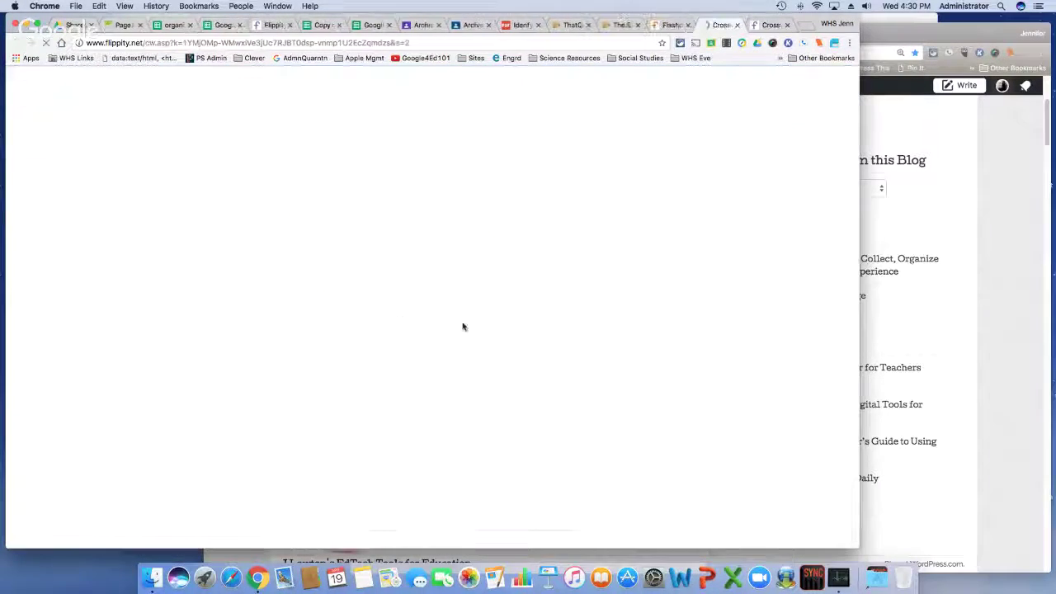
scroll(464, 325, down, 5)
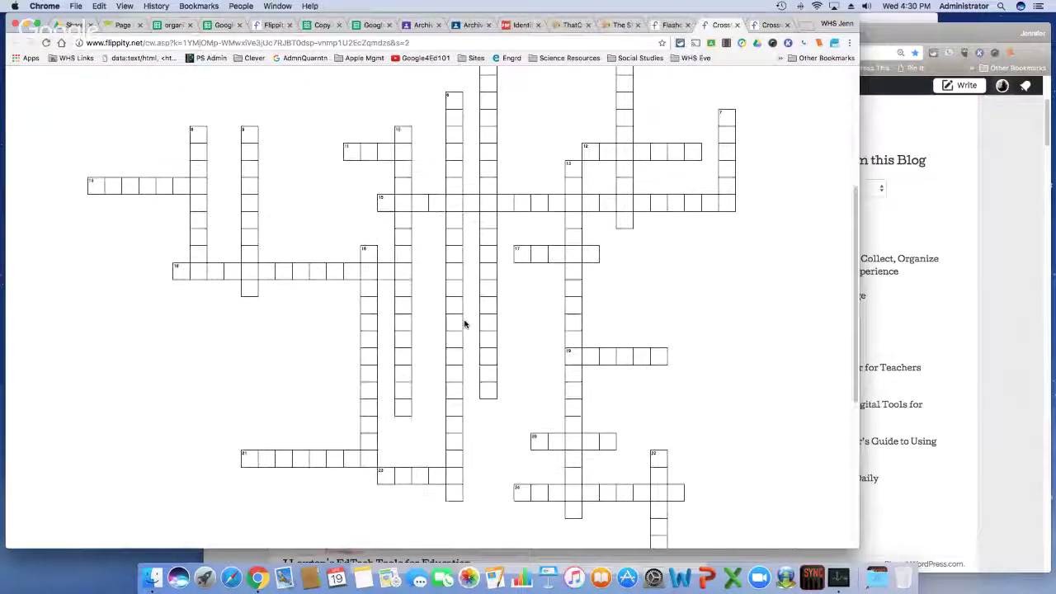
scroll(465, 324, up, 5)
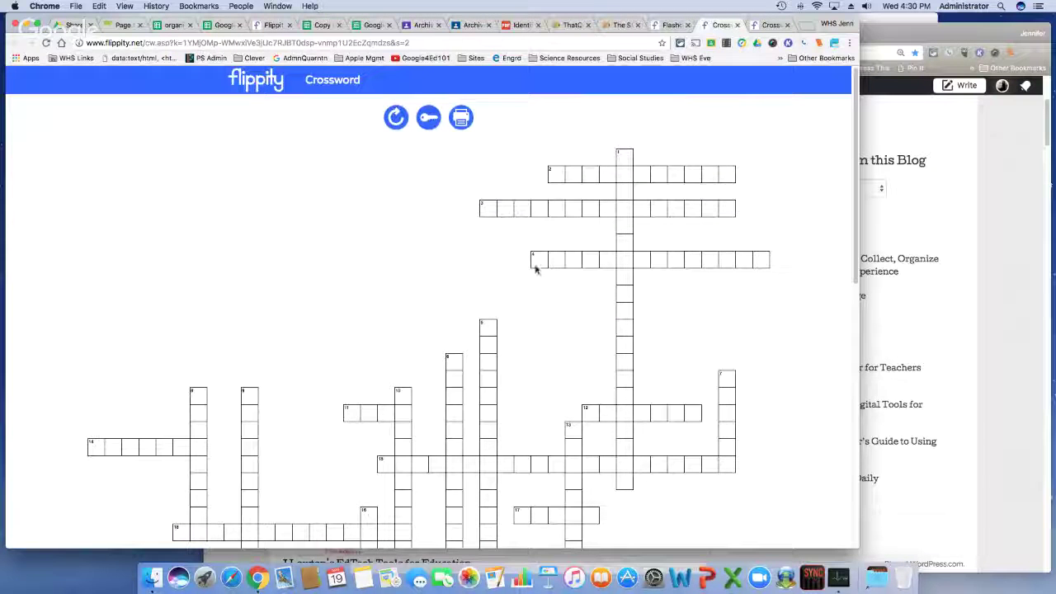
click(394, 117)
click(393, 117)
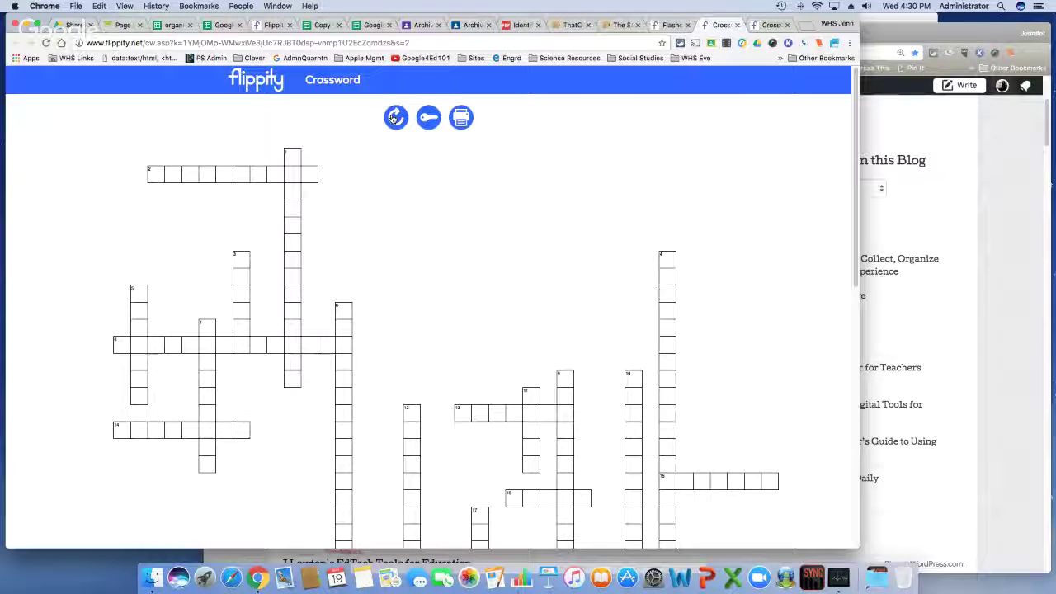
click(394, 117)
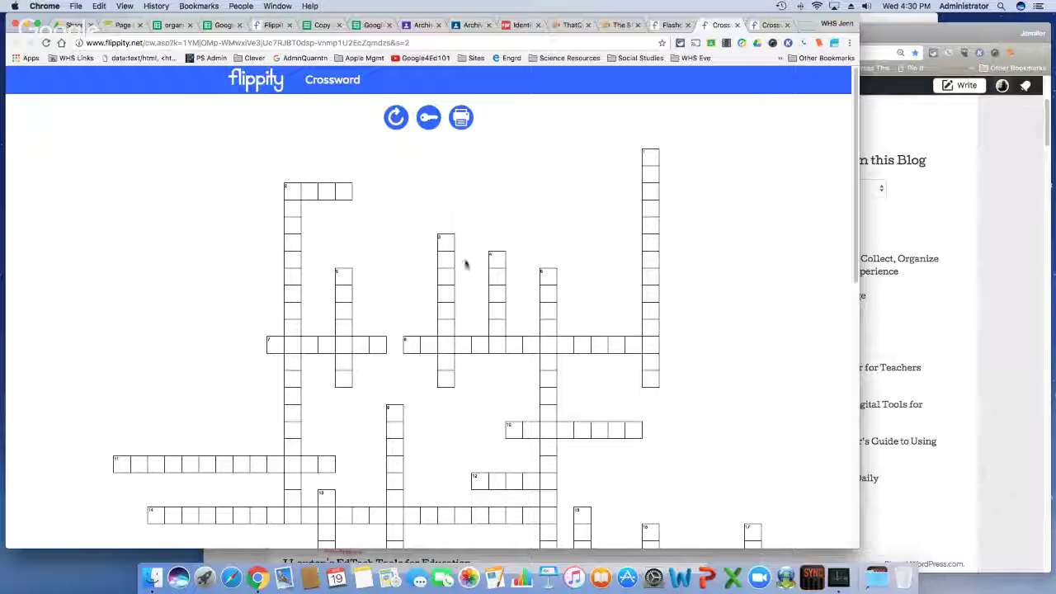
scroll(465, 264, down, 10)
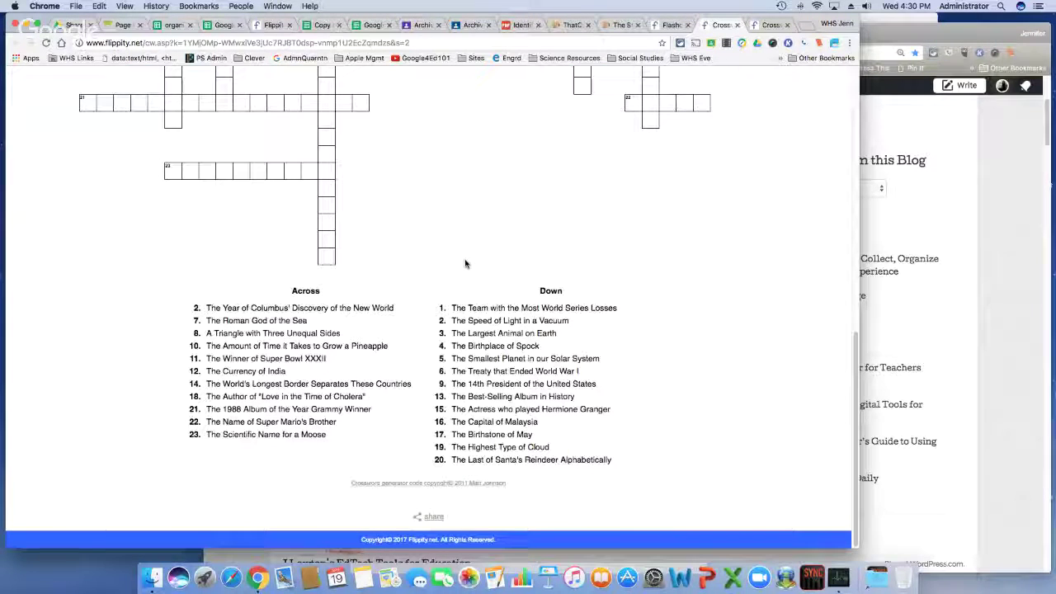
- Show the crossword's share link, preview and cancel printing, then close the crossword
click(429, 518)
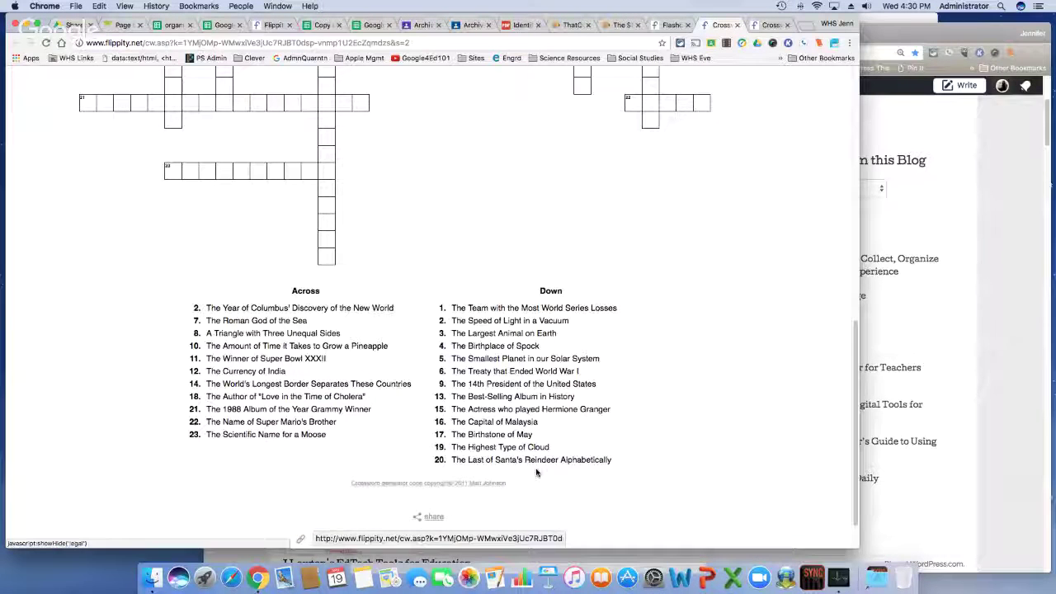
scroll(537, 472, down, 2)
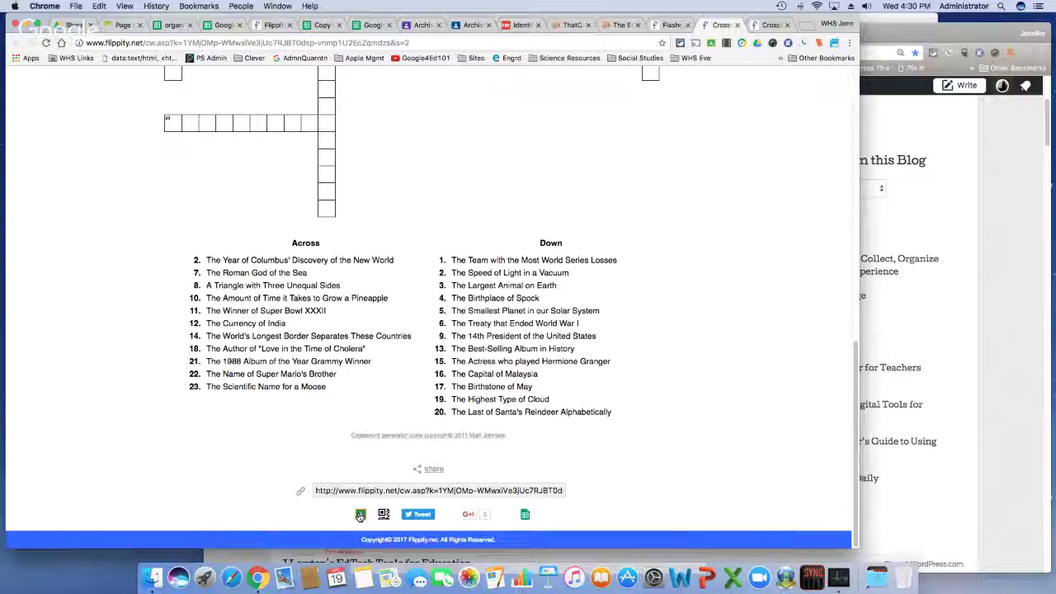
scroll(474, 333, up, 10)
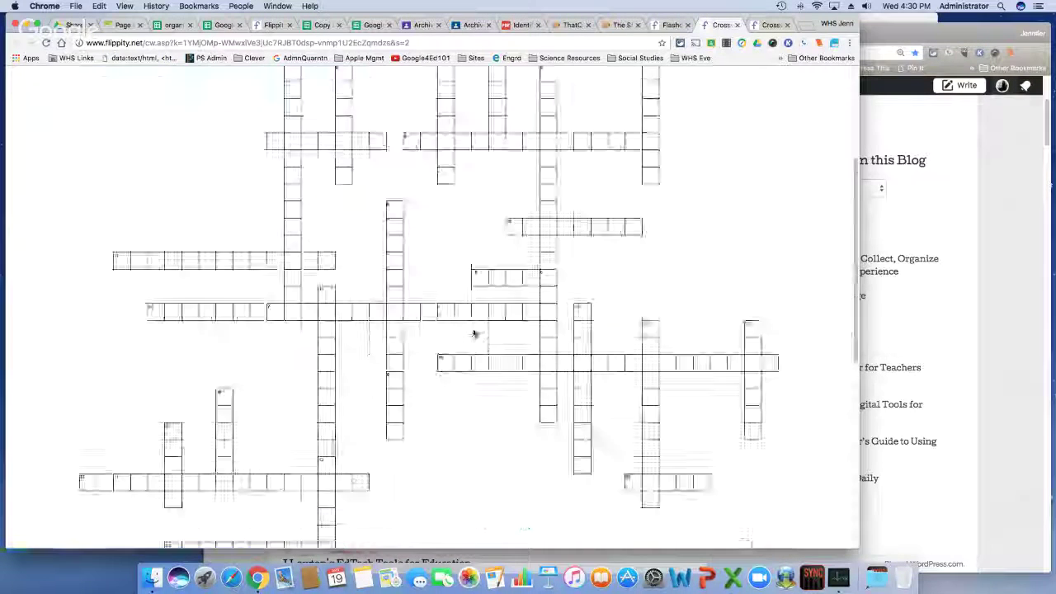
scroll(474, 333, up, 5)
click(463, 119)
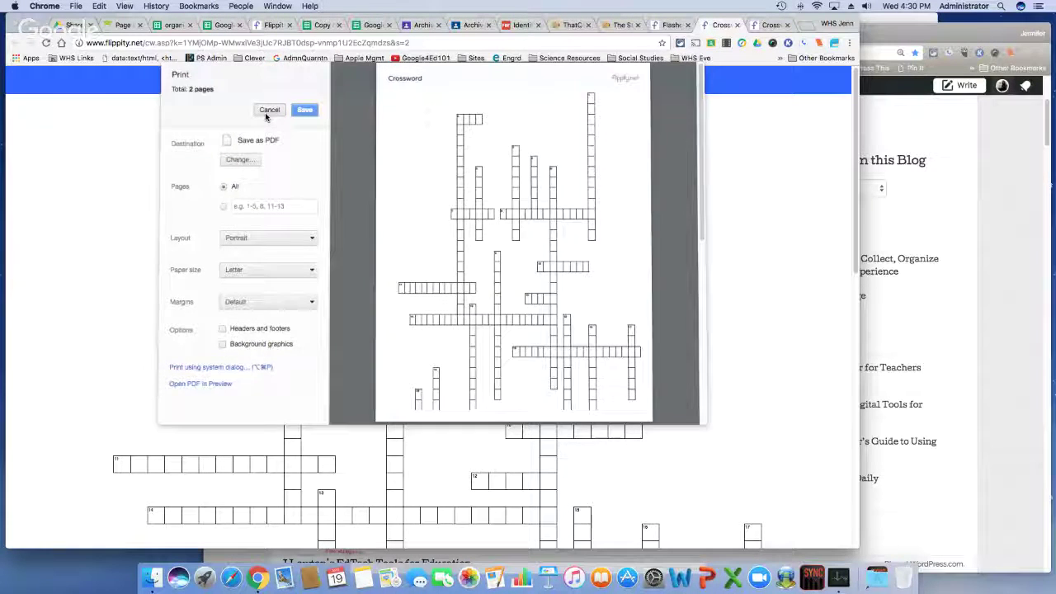
click(266, 113)
click(737, 25)
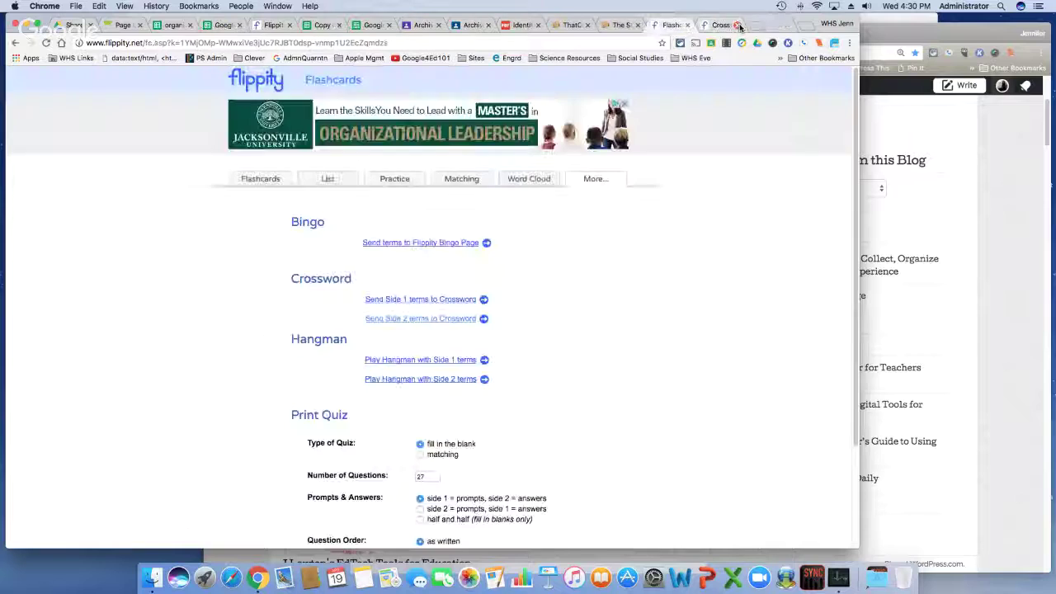
- Play Hangman with Side 1 terms, then view the Word Cloud, List and Flashcards tabs
click(428, 363)
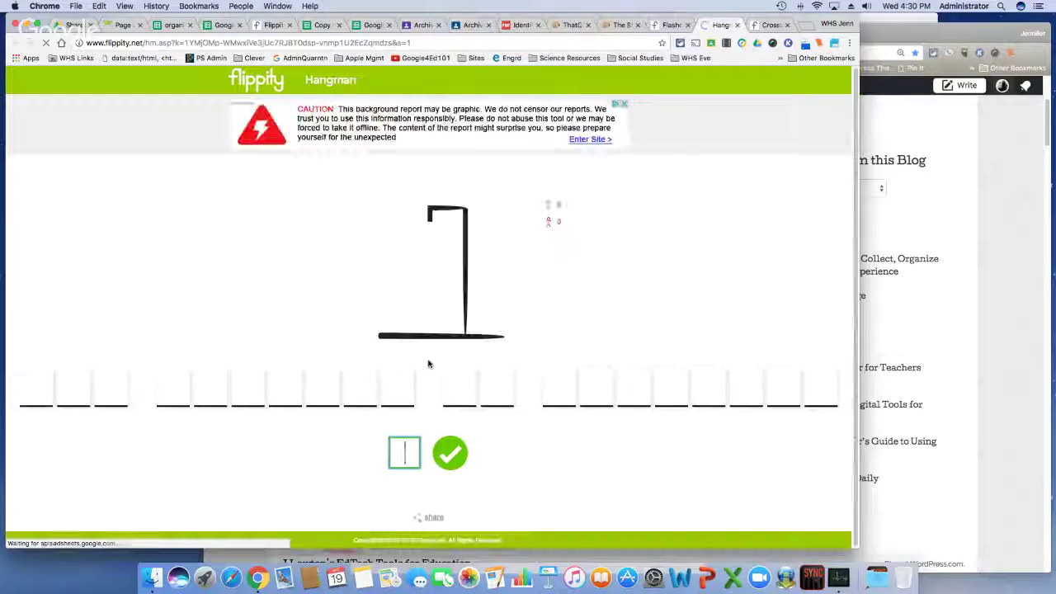
click(737, 24)
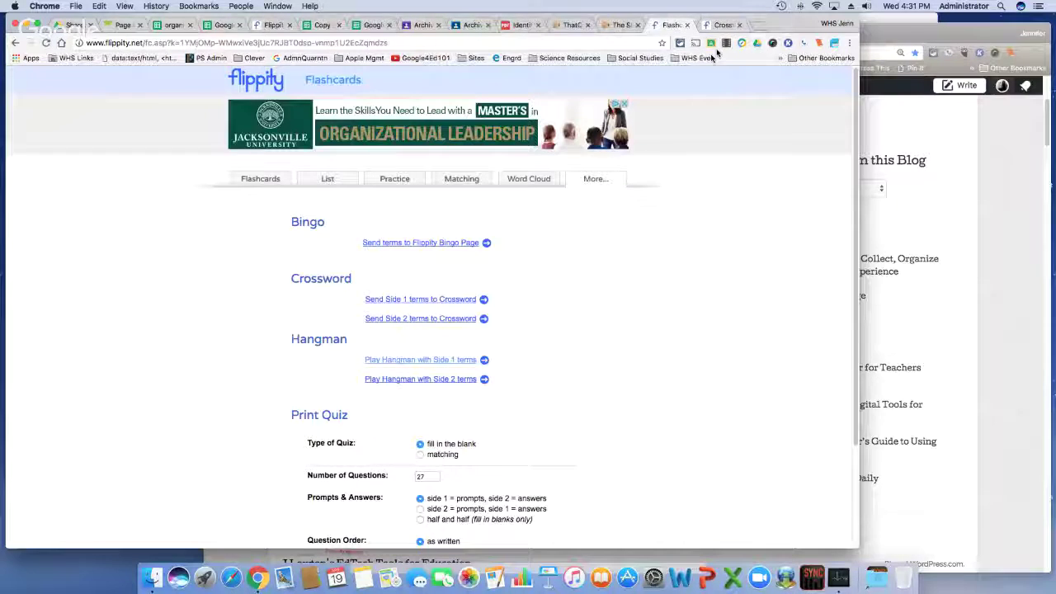
click(521, 182)
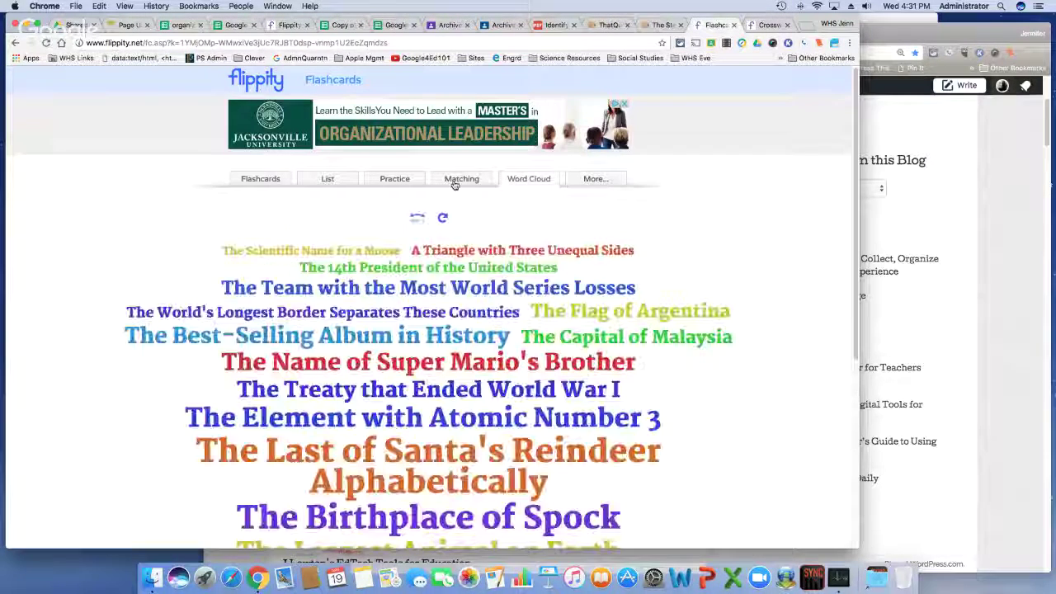
click(394, 179)
click(327, 182)
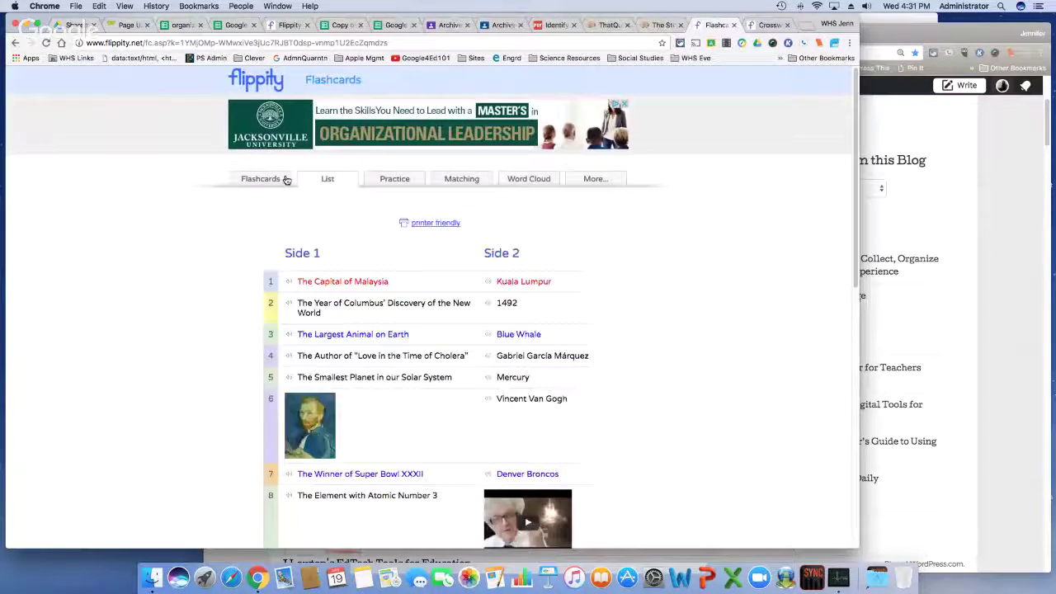
click(280, 180)
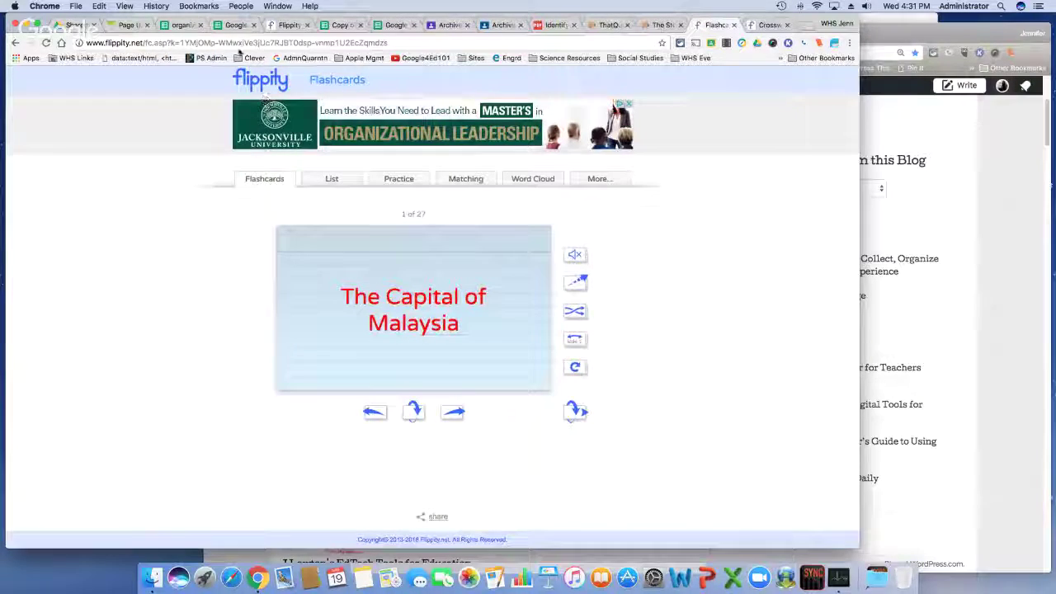
click(225, 26)
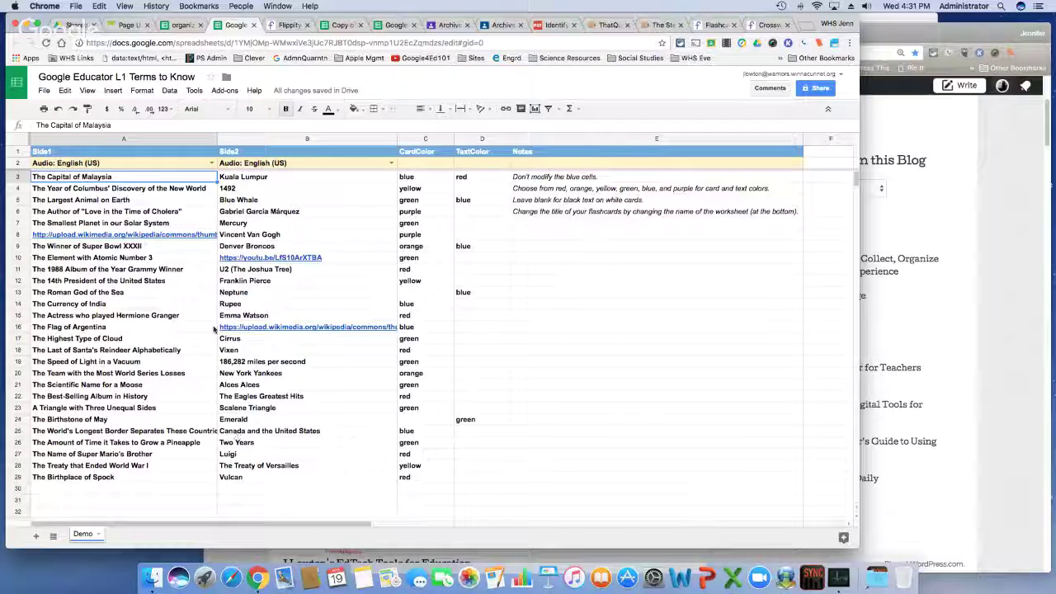
- Switch to the 'organize your students with flippity add on' spreadsheet tab
click(181, 25)
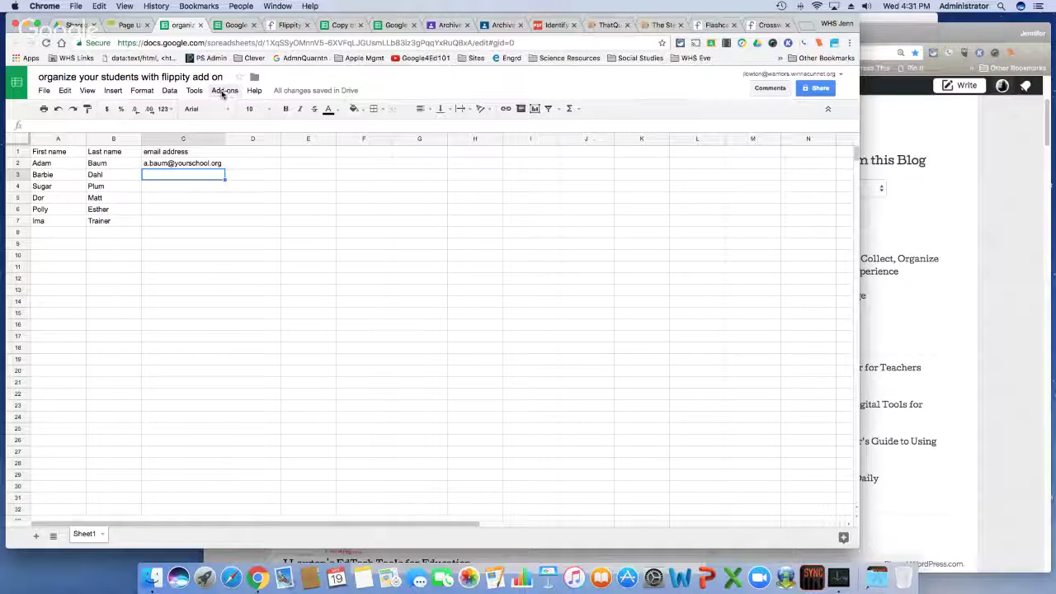
- Build a Random Name Picker template from the Flippity add-on's template carousel
click(224, 91)
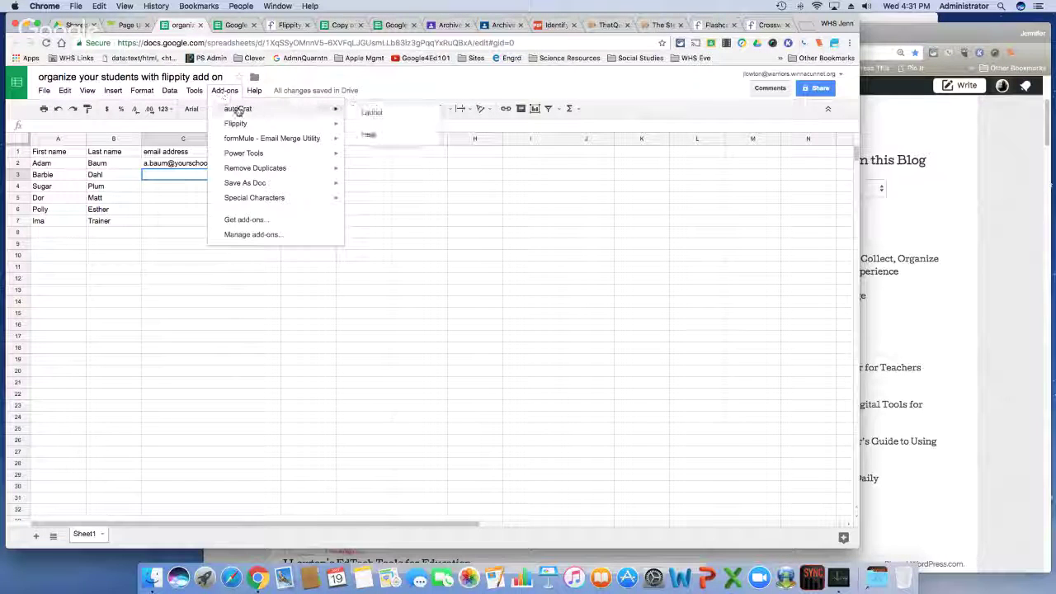
mouse_move(236, 124)
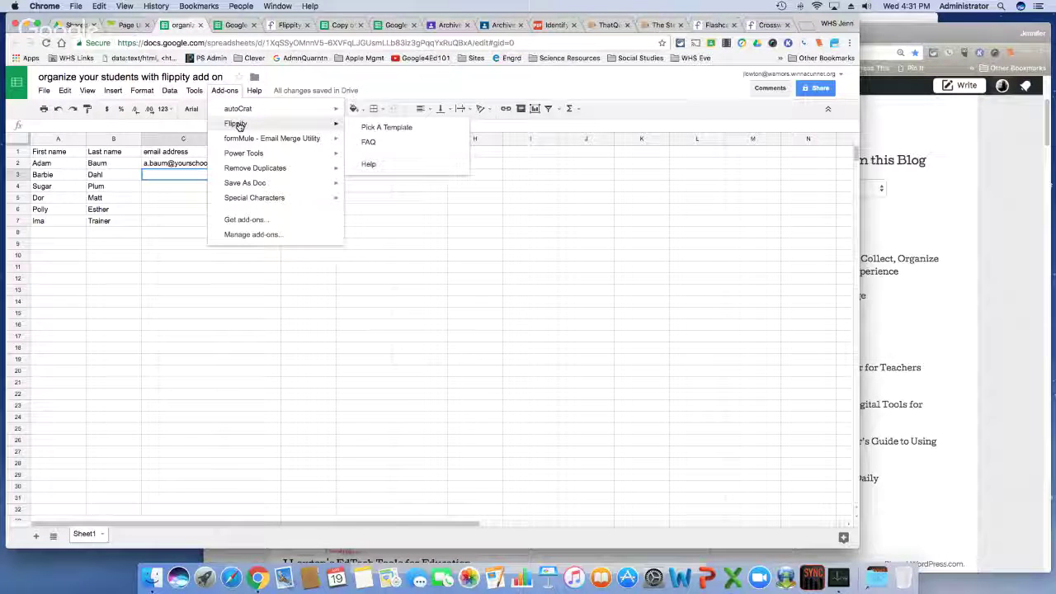
click(375, 128)
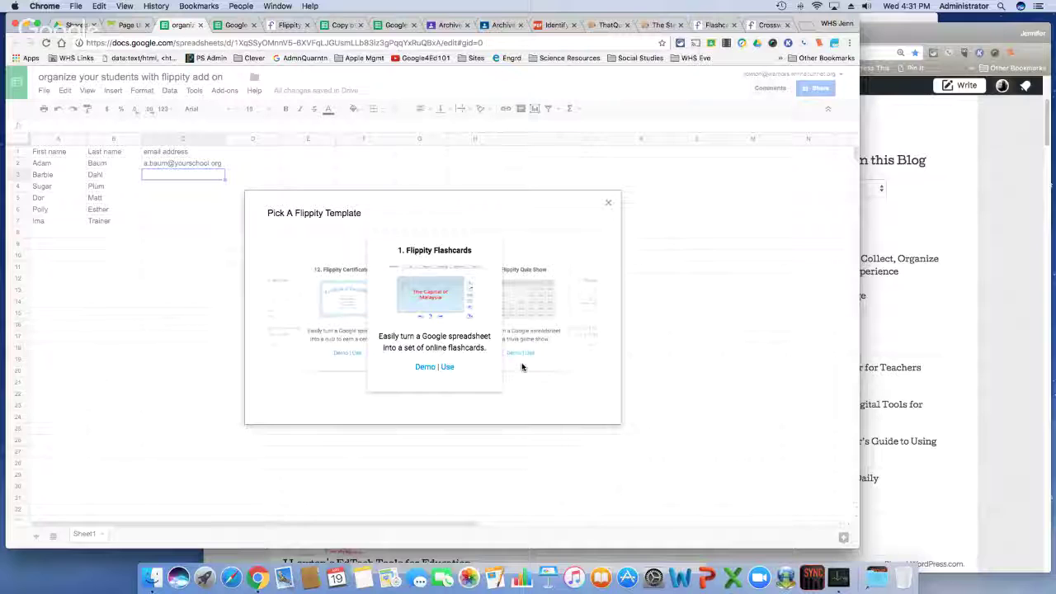
mouse_move(384, 347)
mouse_down()
mouse_move(335, 365)
mouse_move(210, 358)
mouse_up()
drag(566, 370, 382, 358)
drag(522, 365, 401, 375)
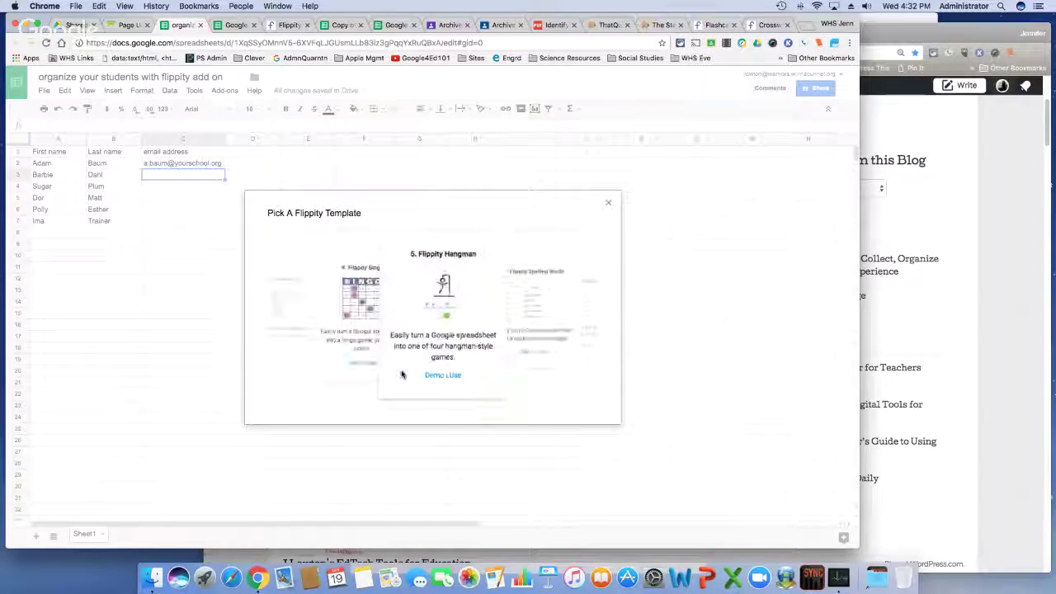
drag(529, 370, 412, 377)
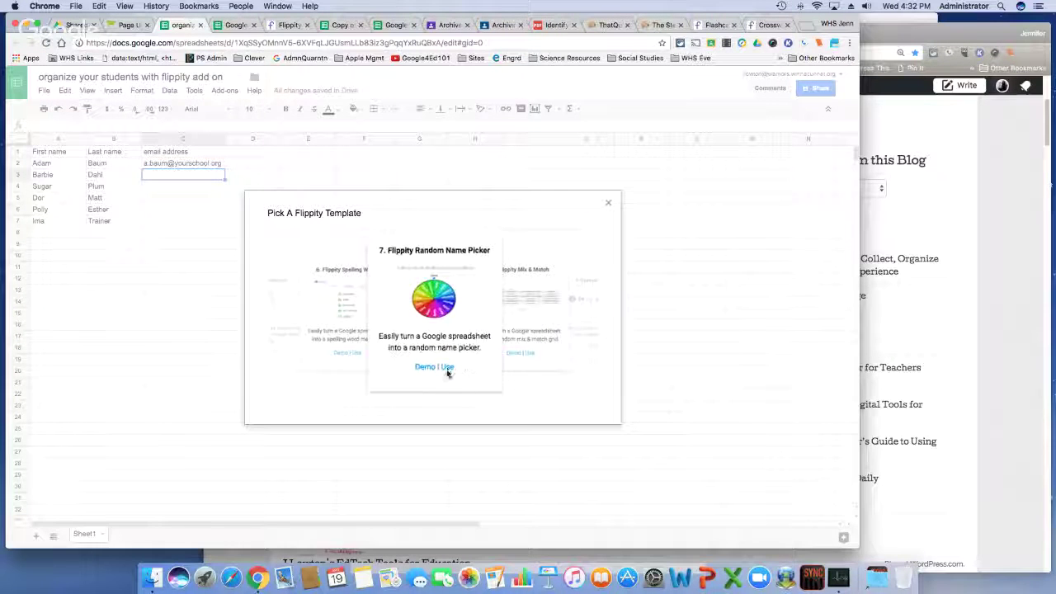
click(447, 368)
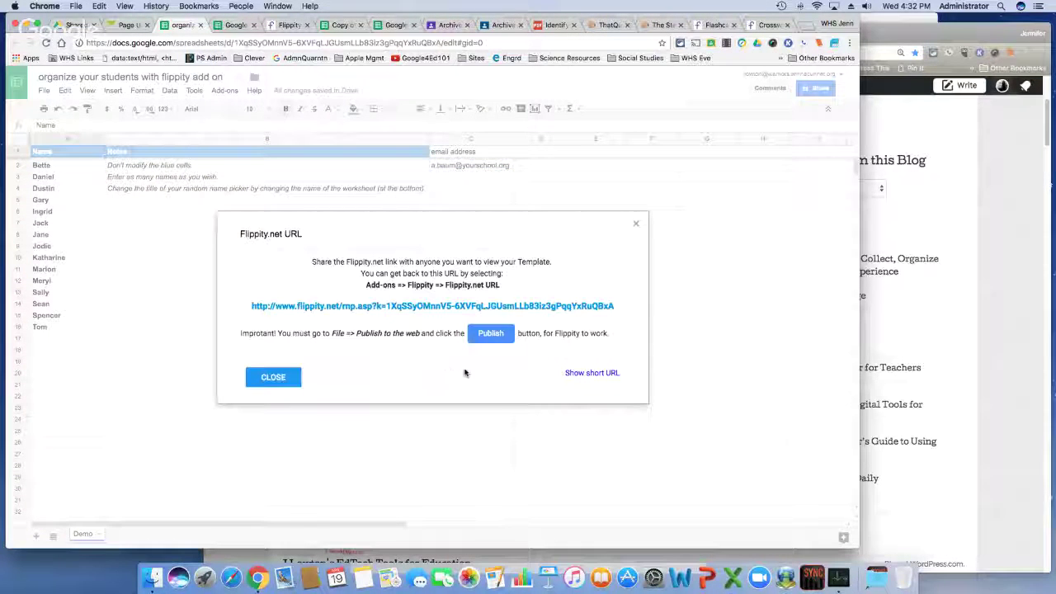
- Show and copy the short Flippity.net link, then close the link dialog
click(587, 372)
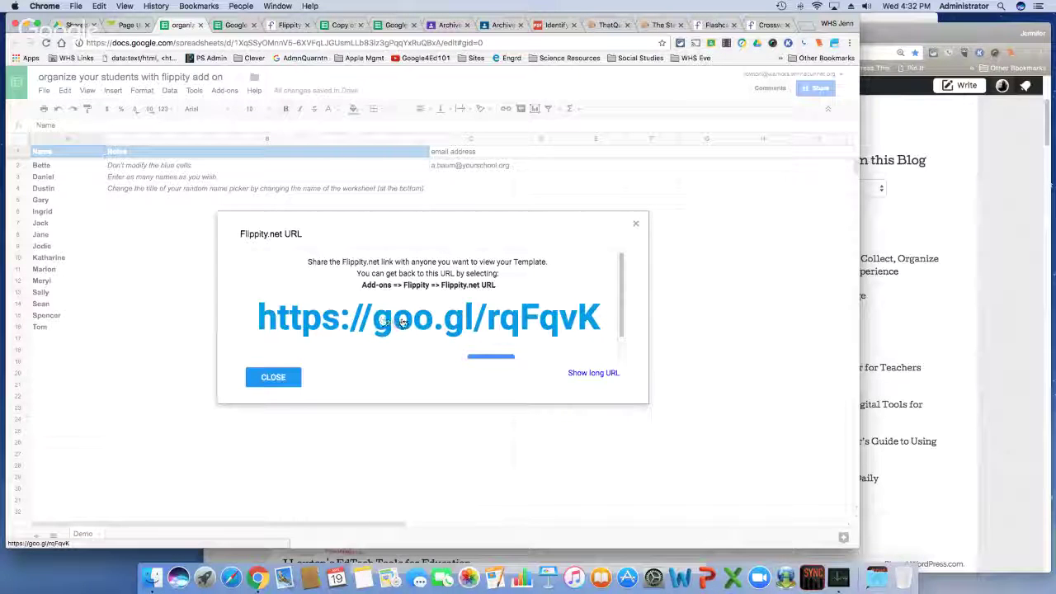
drag(257, 323, 325, 324)
drag(250, 318, 600, 328)
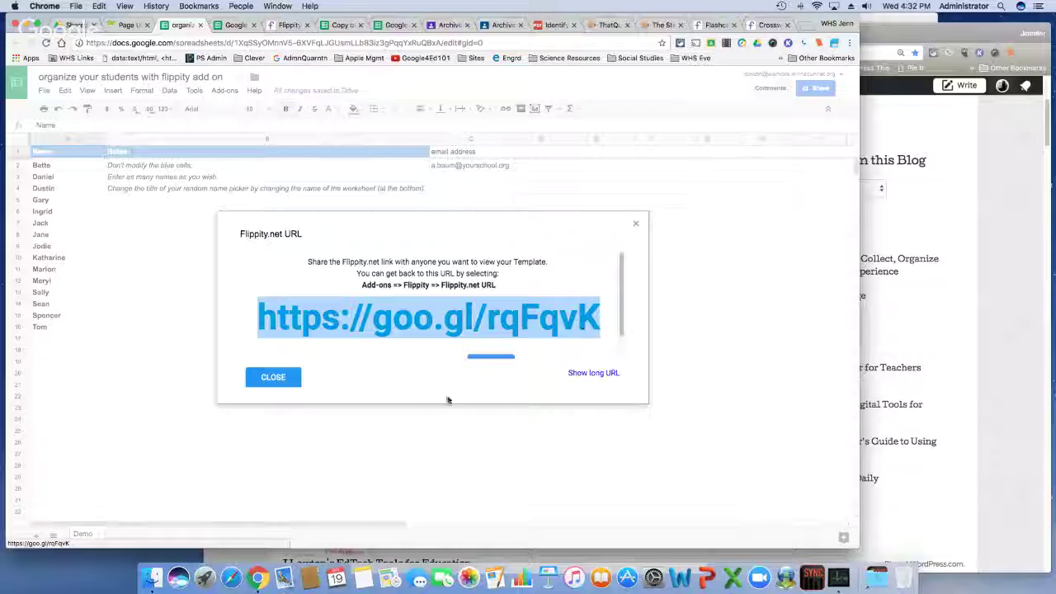
click(273, 377)
- Publish the whole spreadsheet to the web, then open a new browser tab
click(44, 90)
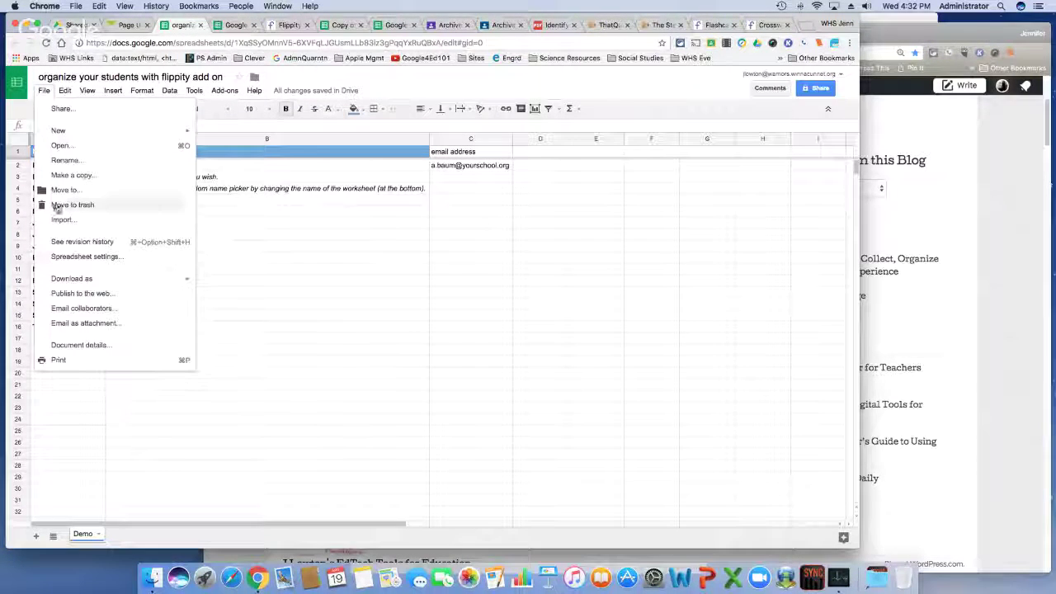
click(71, 293)
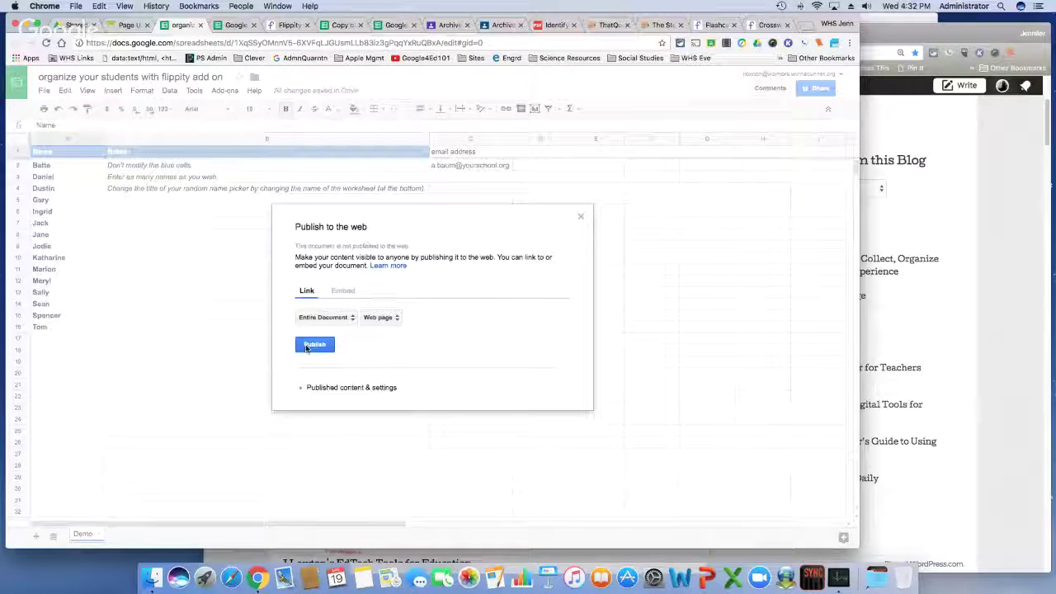
click(306, 348)
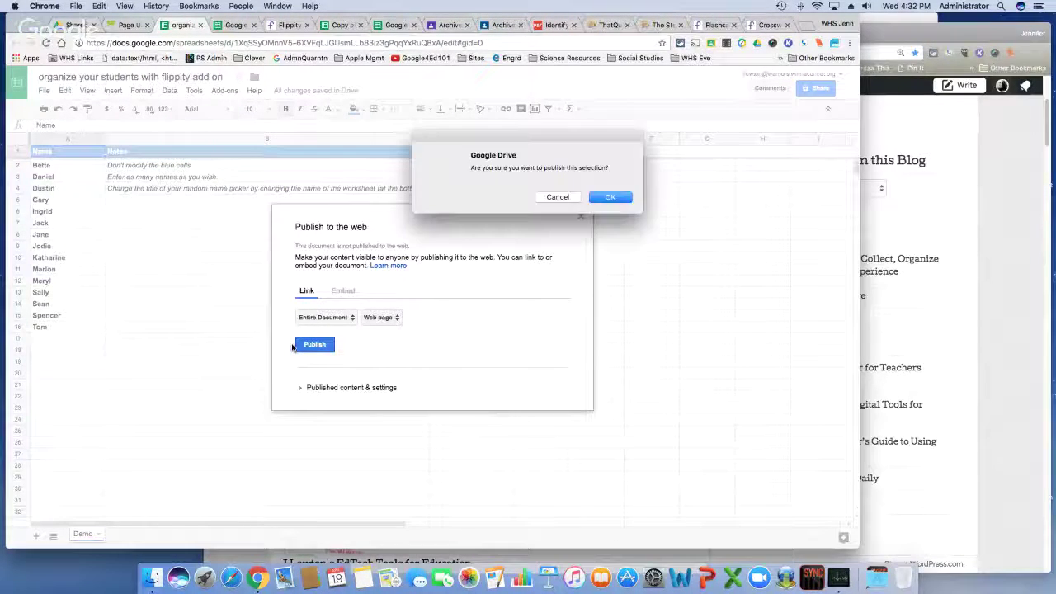
click(610, 197)
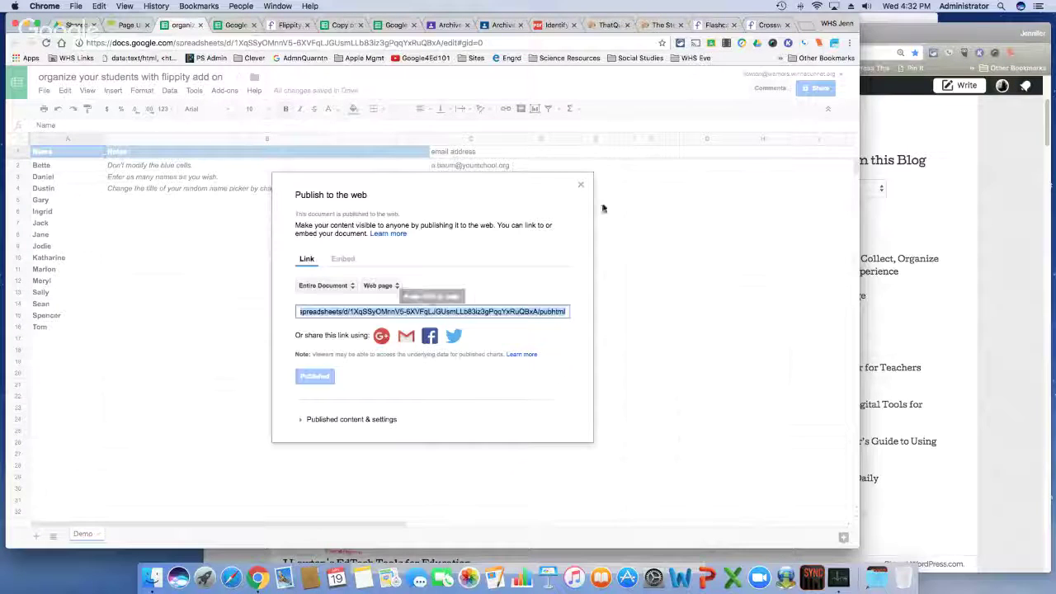
click(580, 186)
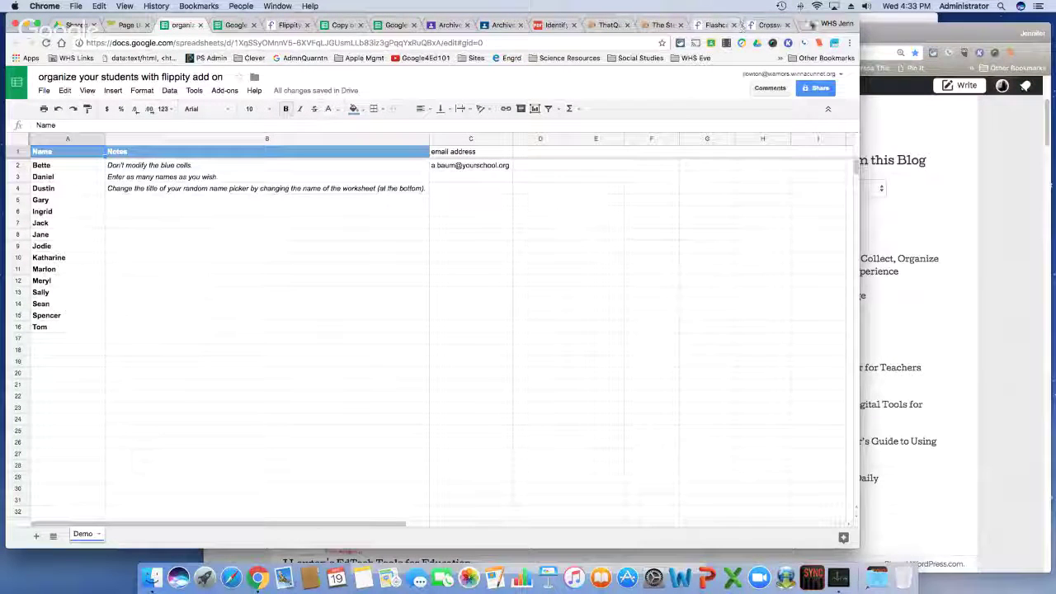
click(809, 24)
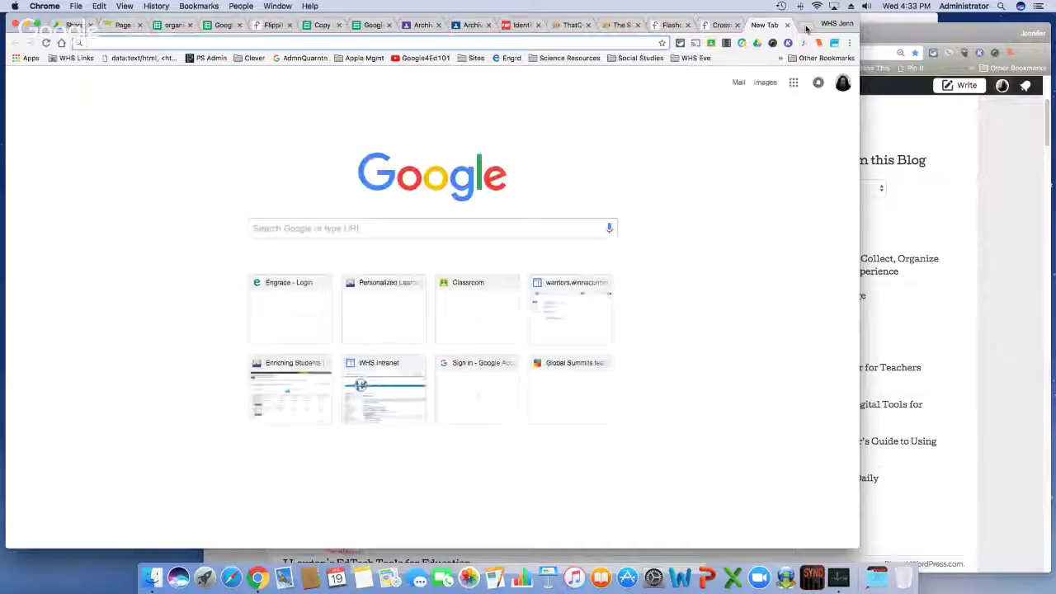
- Load the Random Name Picker from the pasted short link, spin twice, then show a single name
key(super+v)
key(Return)
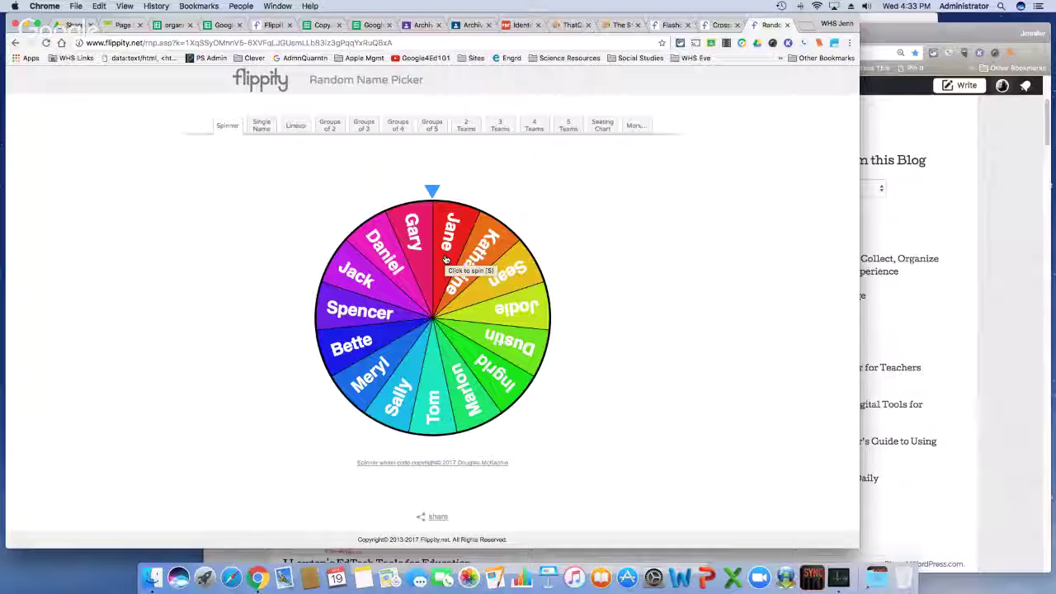
click(446, 261)
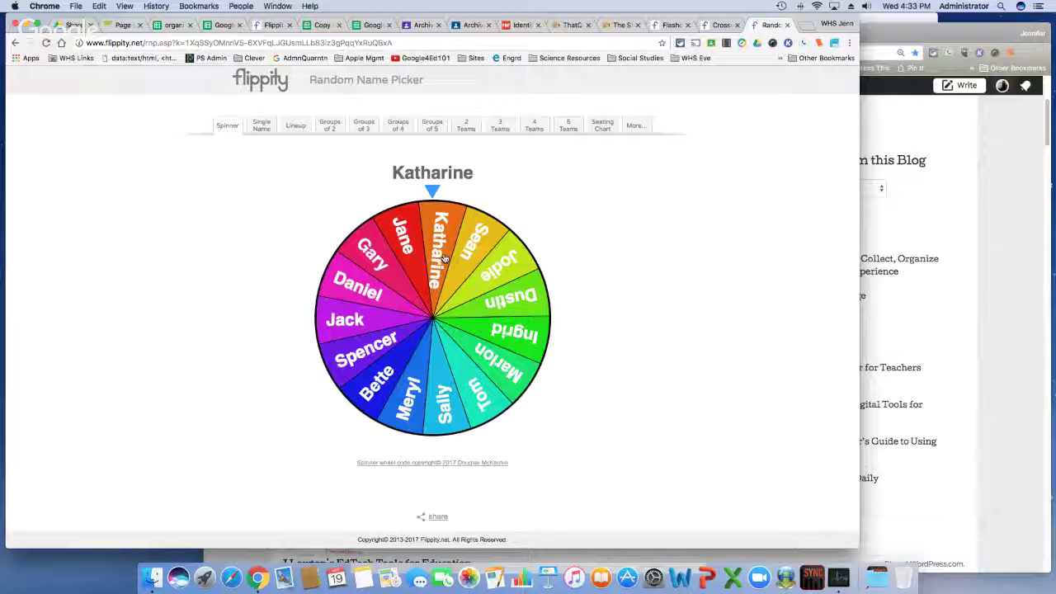
click(444, 259)
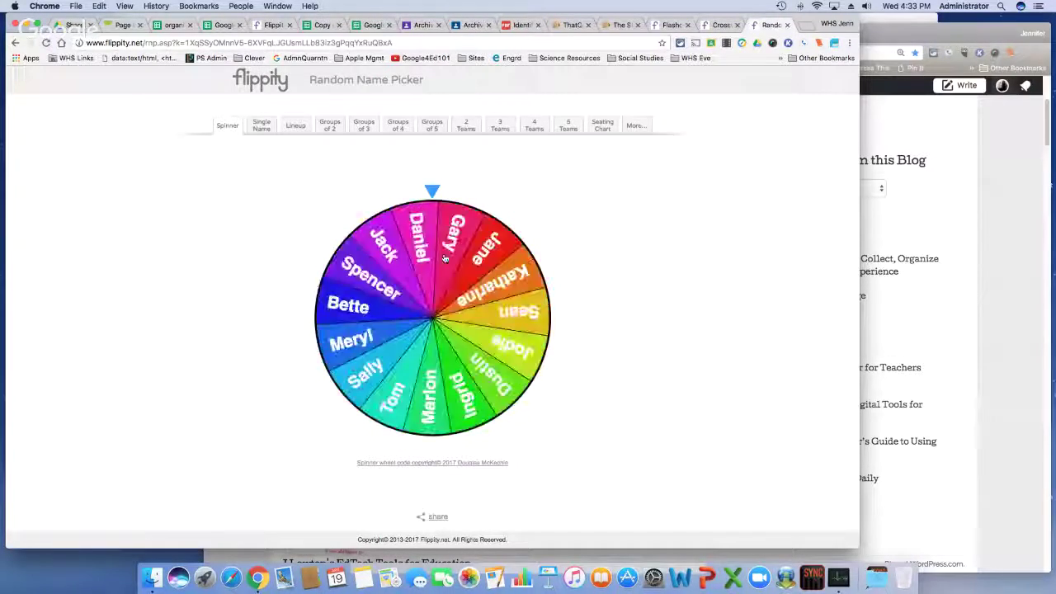
click(260, 125)
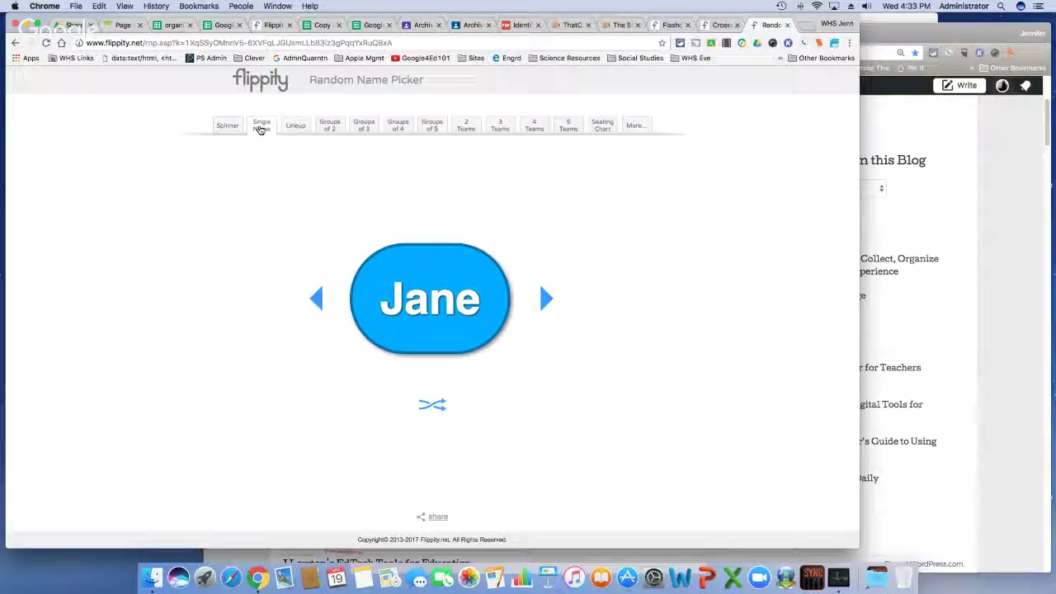
- Shuffle the single name twice, then try Lineup, Groups of 4, 3 Teams and Seating Chart
click(431, 406)
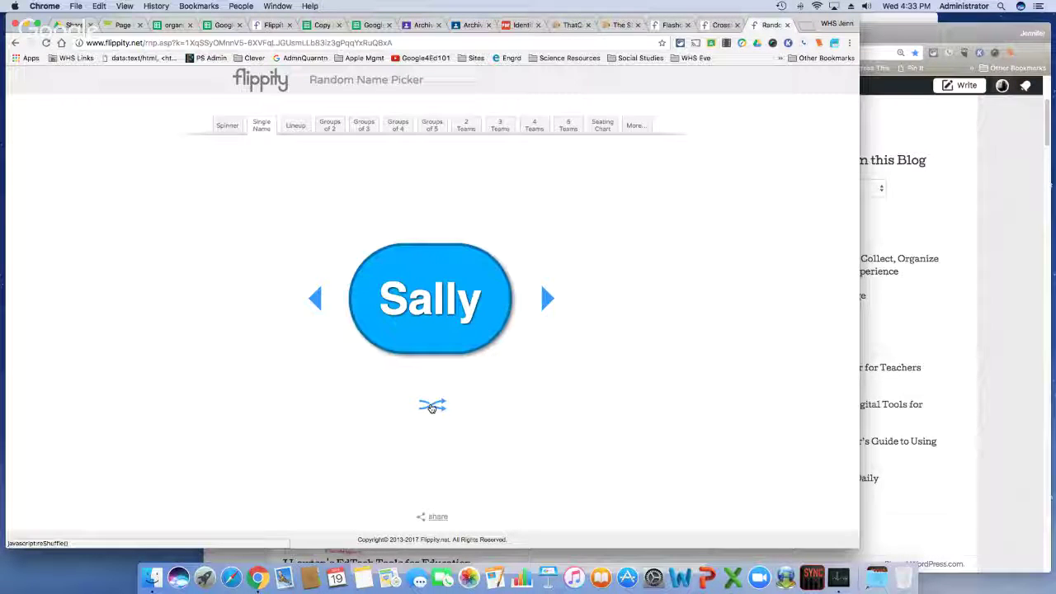
click(431, 405)
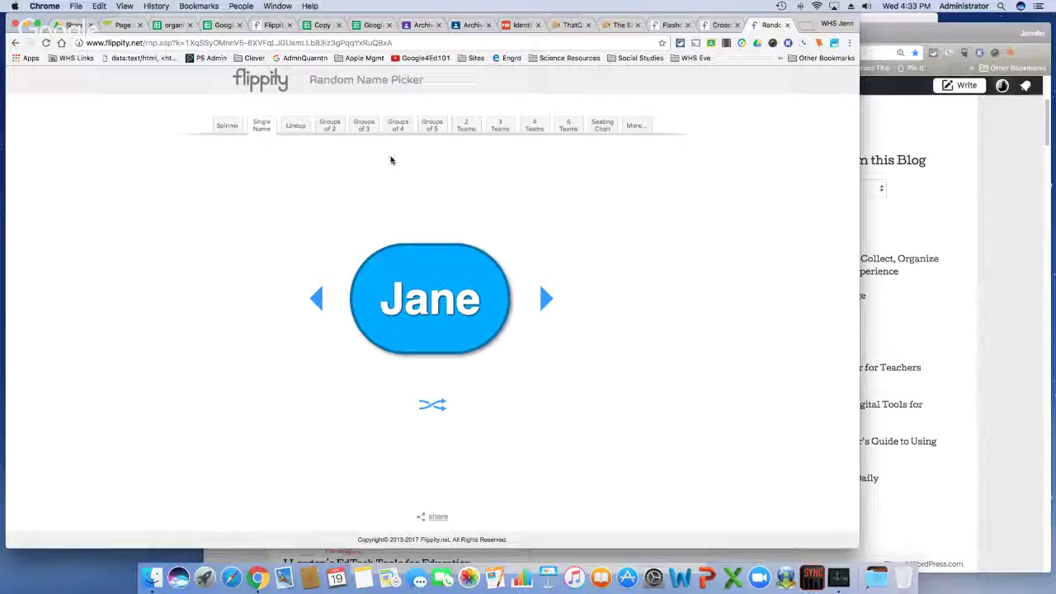
click(293, 129)
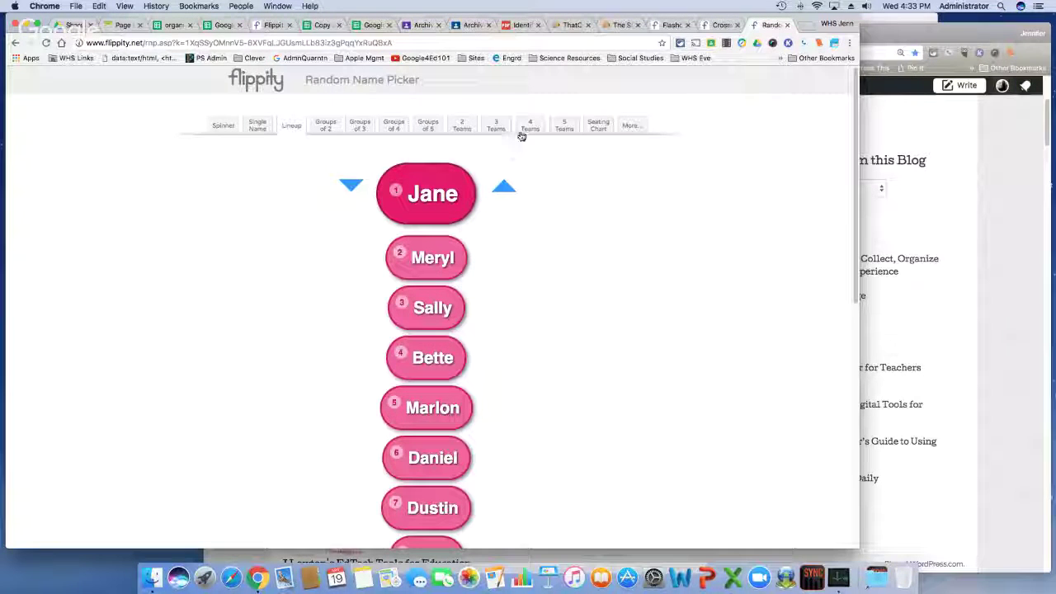
click(395, 130)
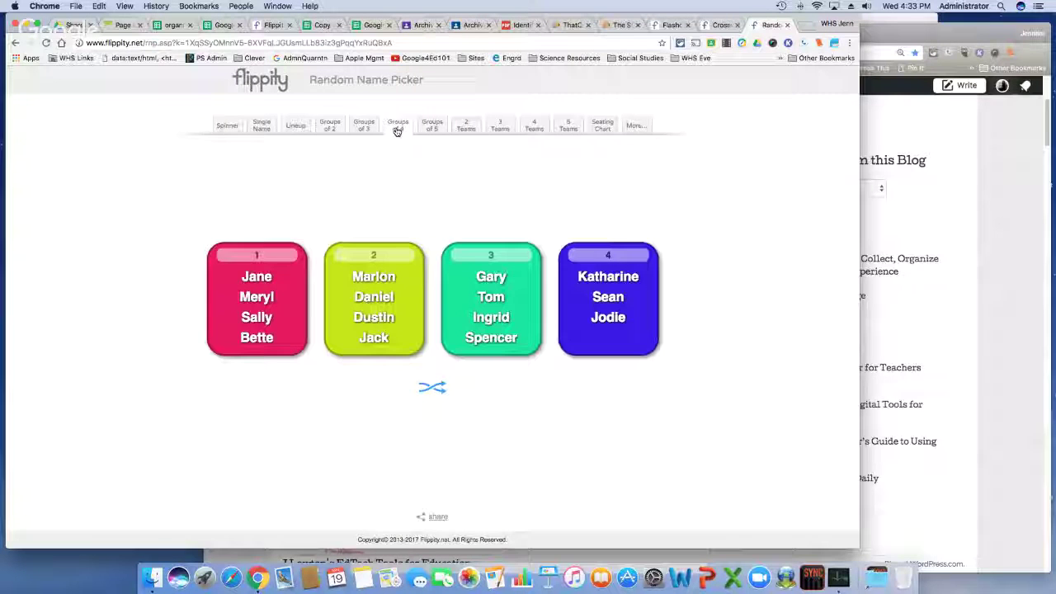
click(505, 127)
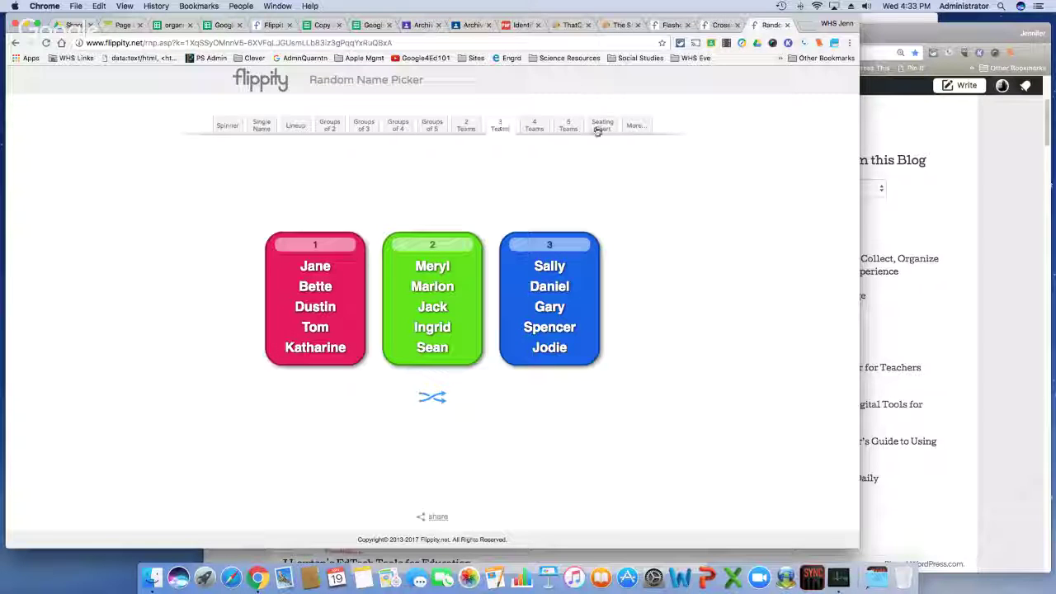
click(599, 126)
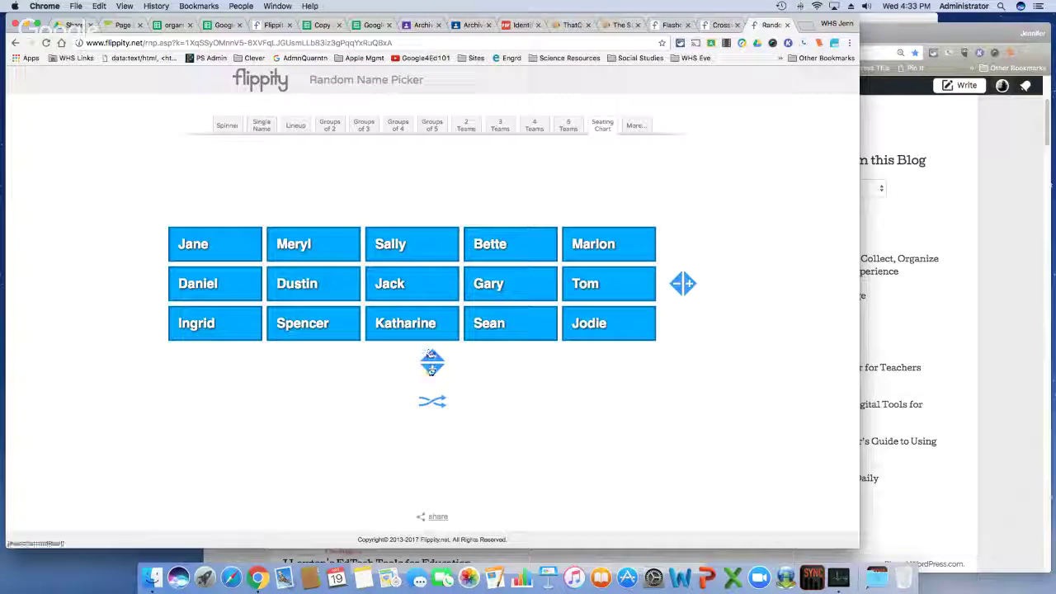
- Add a fourth row and sixth column, move Katharine, Dustin and Daniel down, then show More options
click(431, 367)
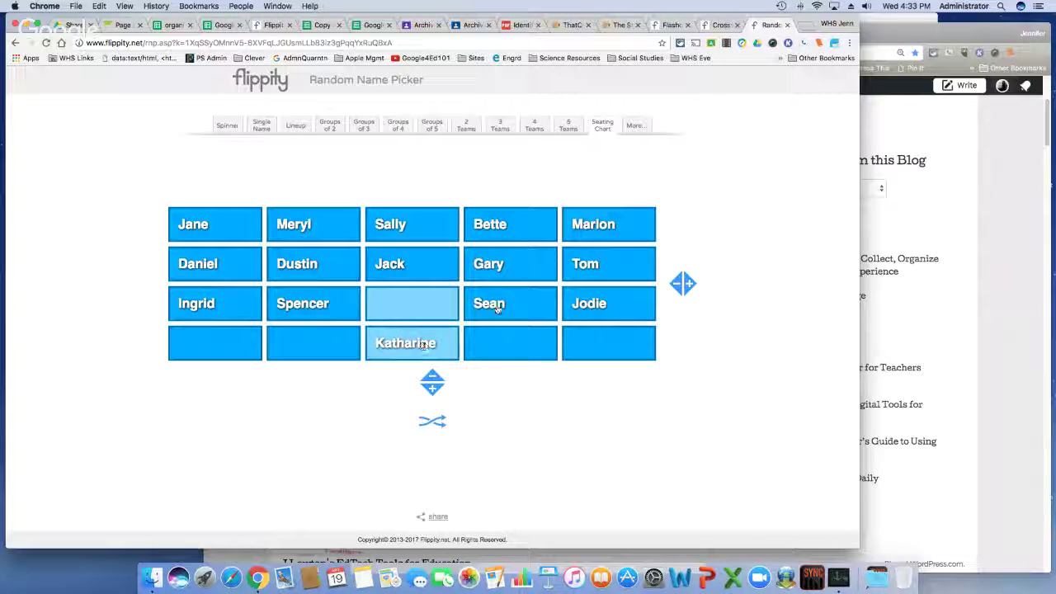
drag(423, 345, 423, 345)
drag(318, 266, 638, 365)
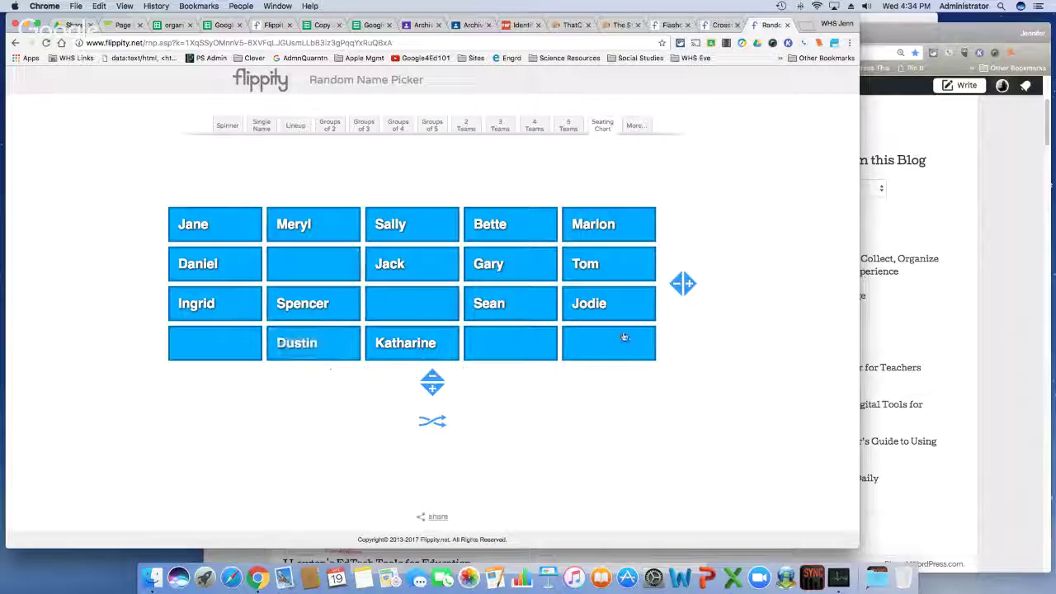
click(689, 286)
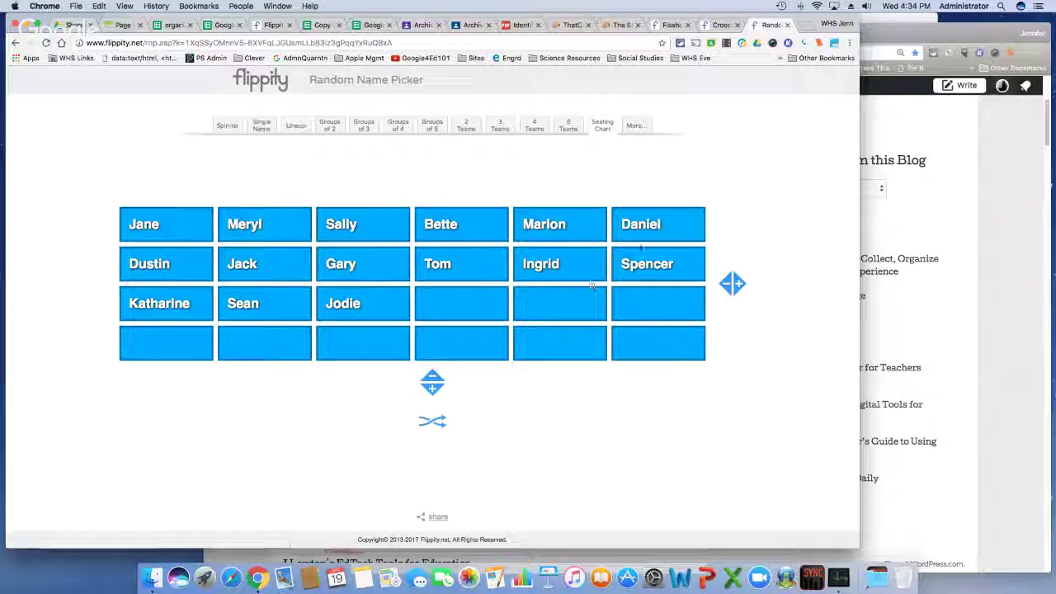
drag(643, 238, 641, 350)
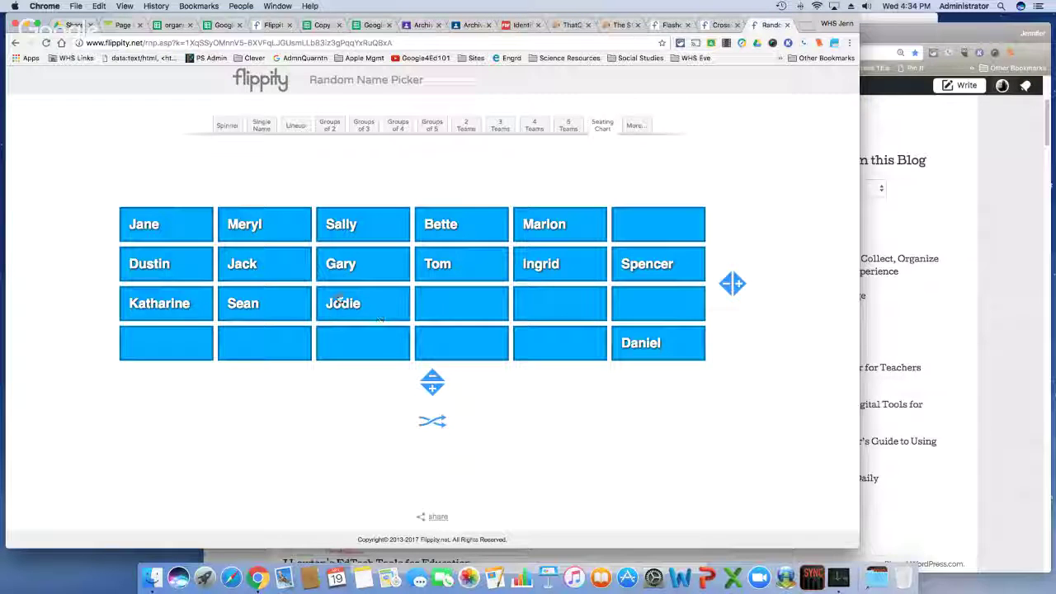
click(635, 127)
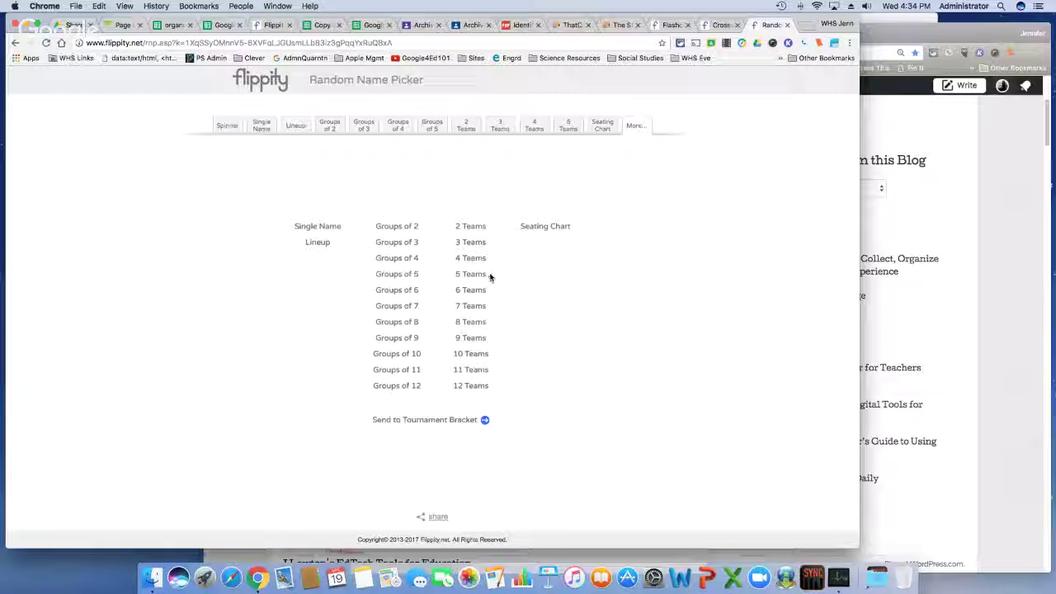
- Send the names to a Tournament Bracket, reveal its share link, and return to the roster sheet
click(486, 421)
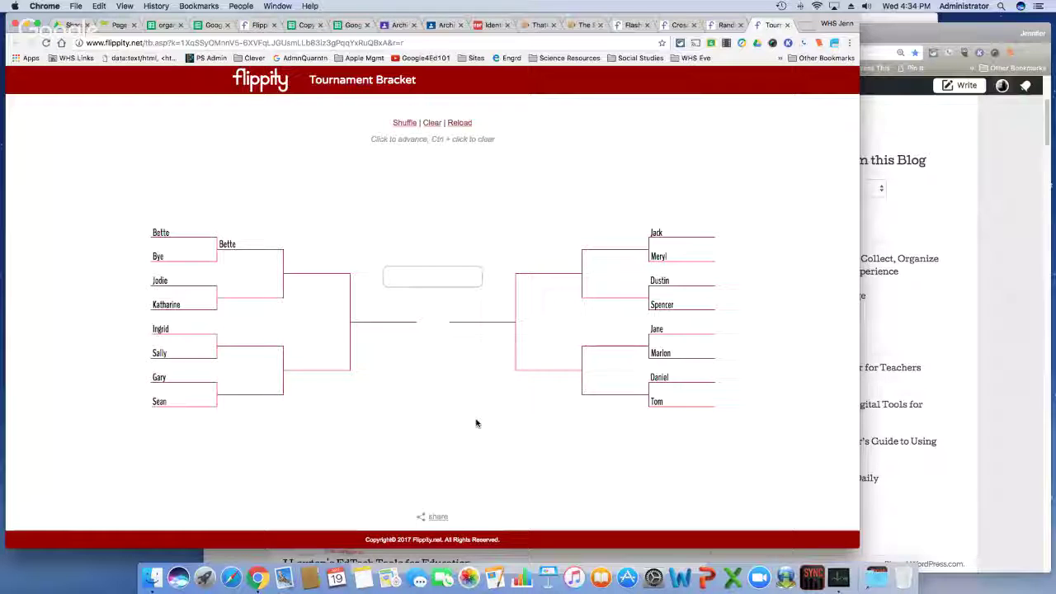
click(433, 517)
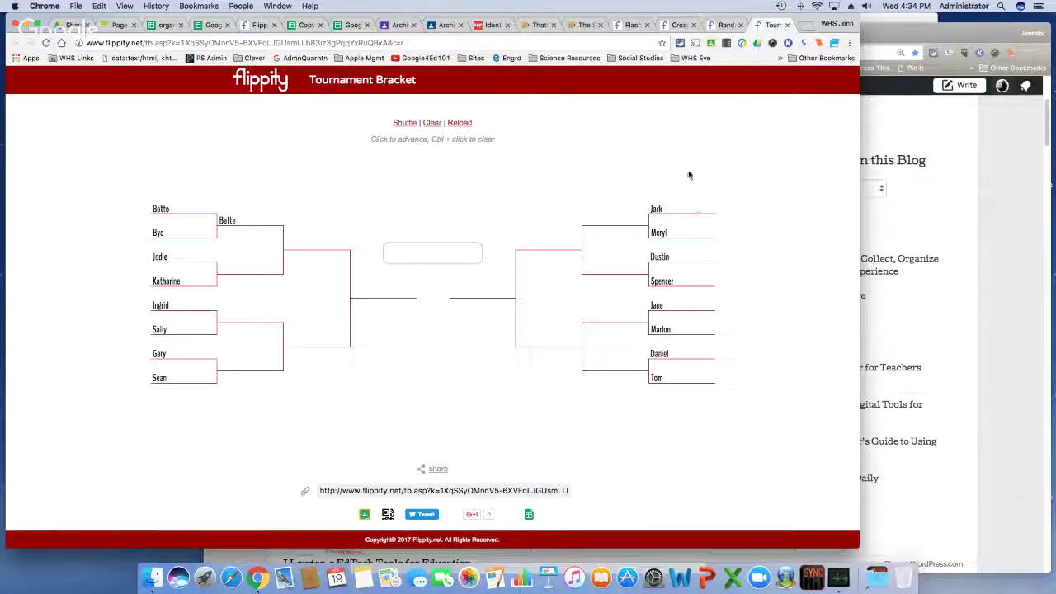
click(165, 25)
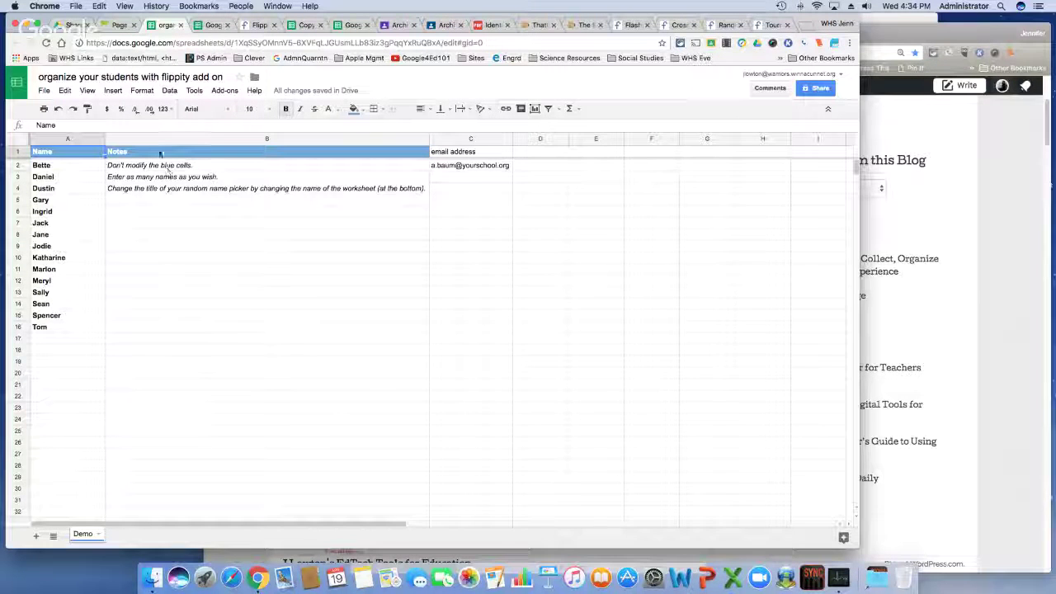
- Insert a column right of column A and undo it, then try and revert an edit to Jack
right_click(77, 140)
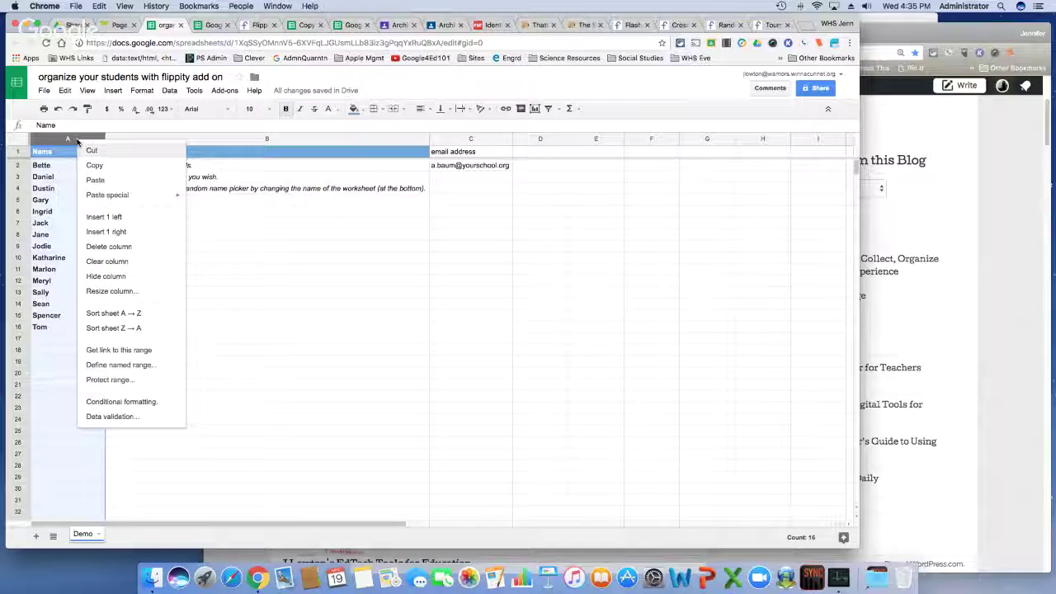
click(107, 231)
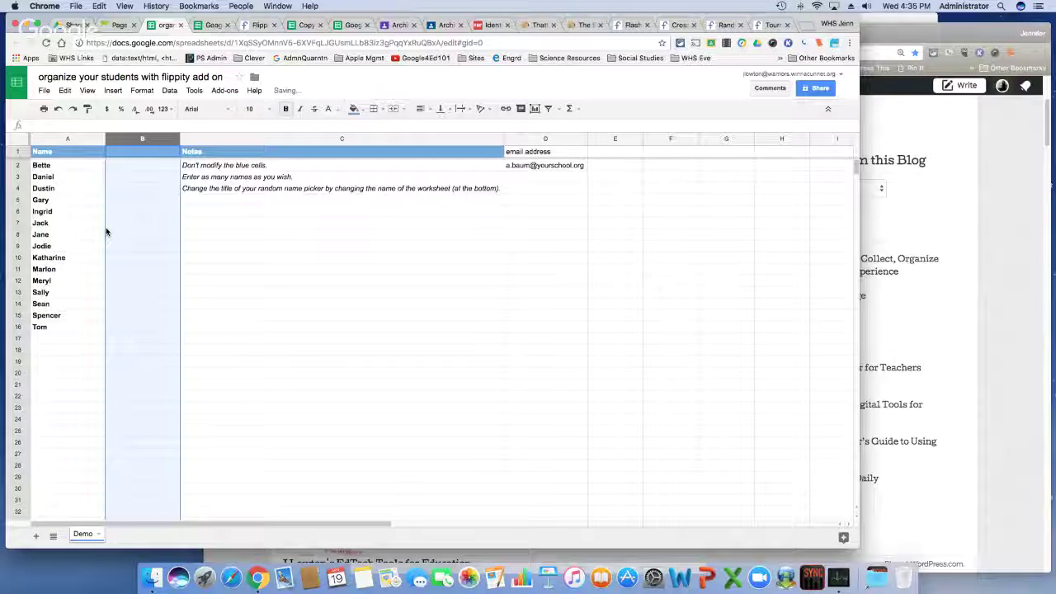
key(super+z)
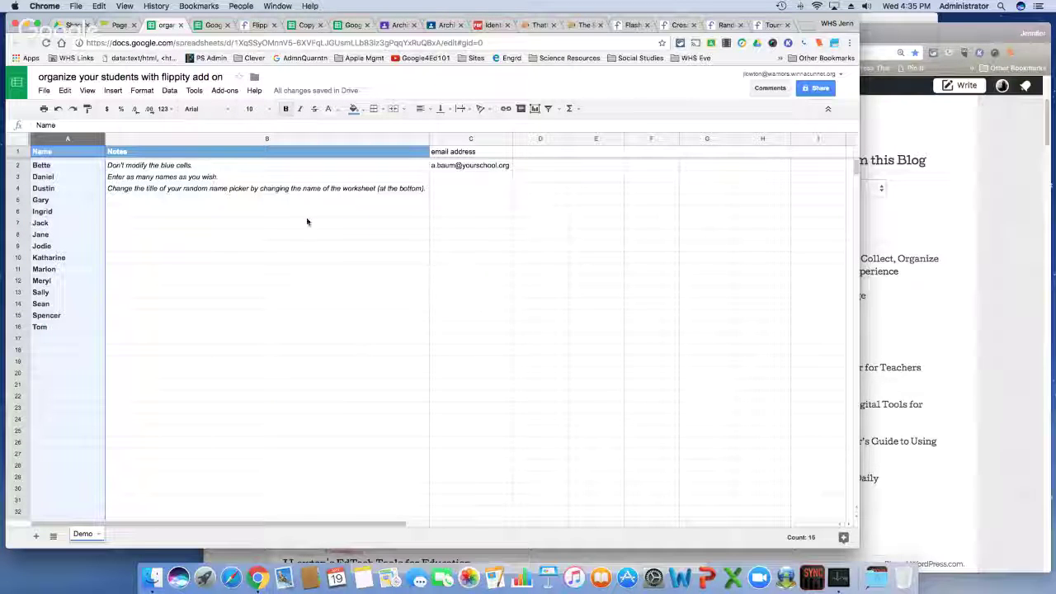
click(62, 167)
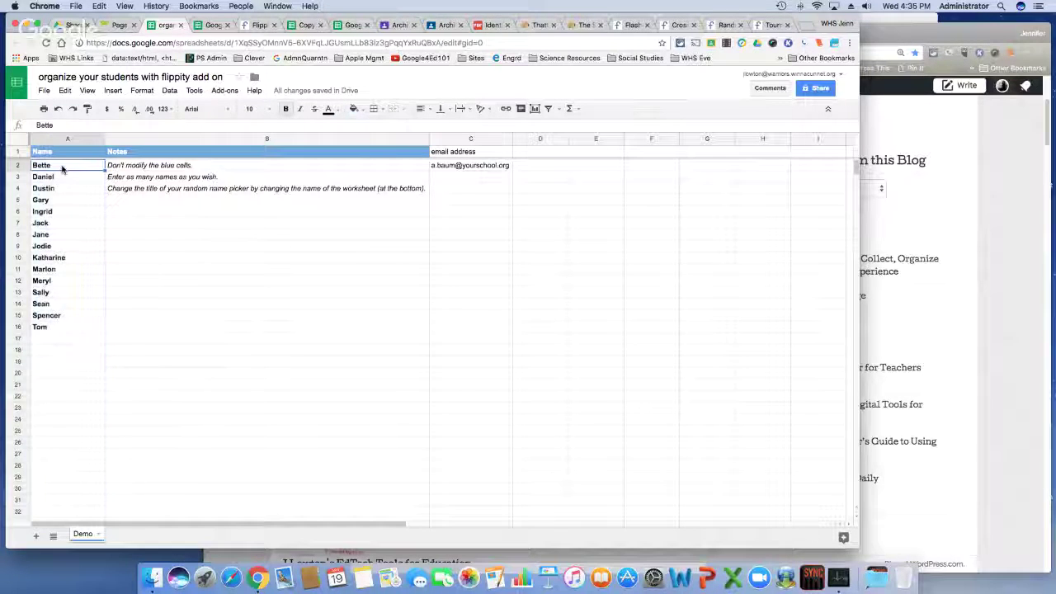
double_click(60, 223)
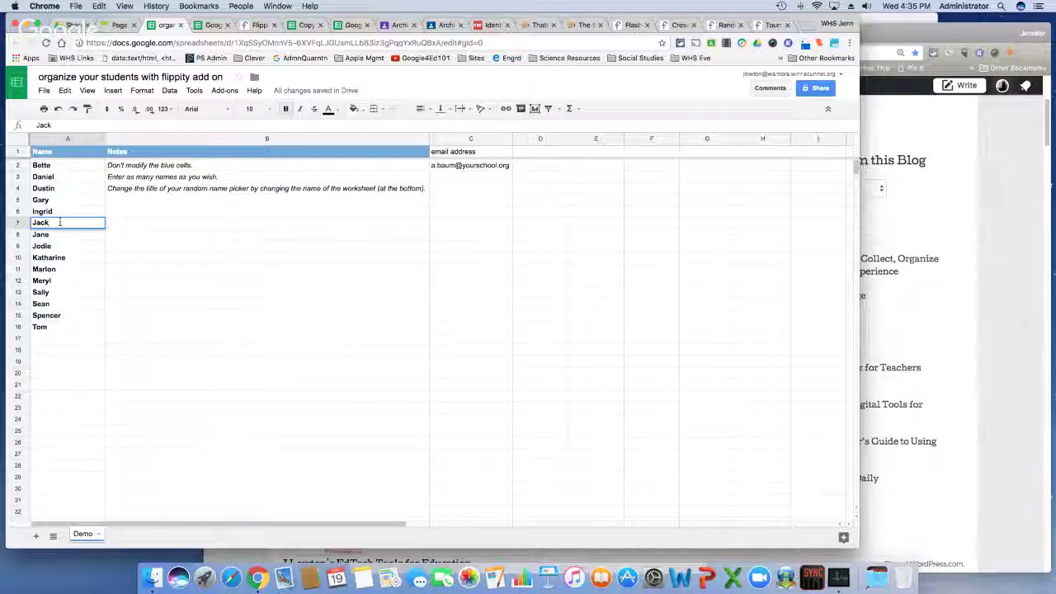
text(H)
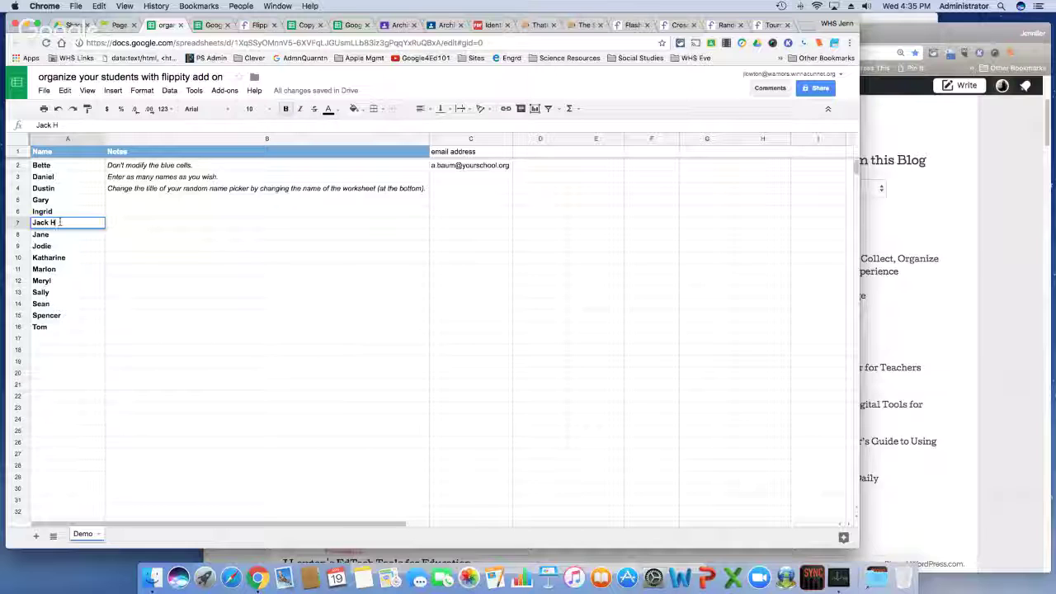
key(BackSpace)
key(BackSpace)
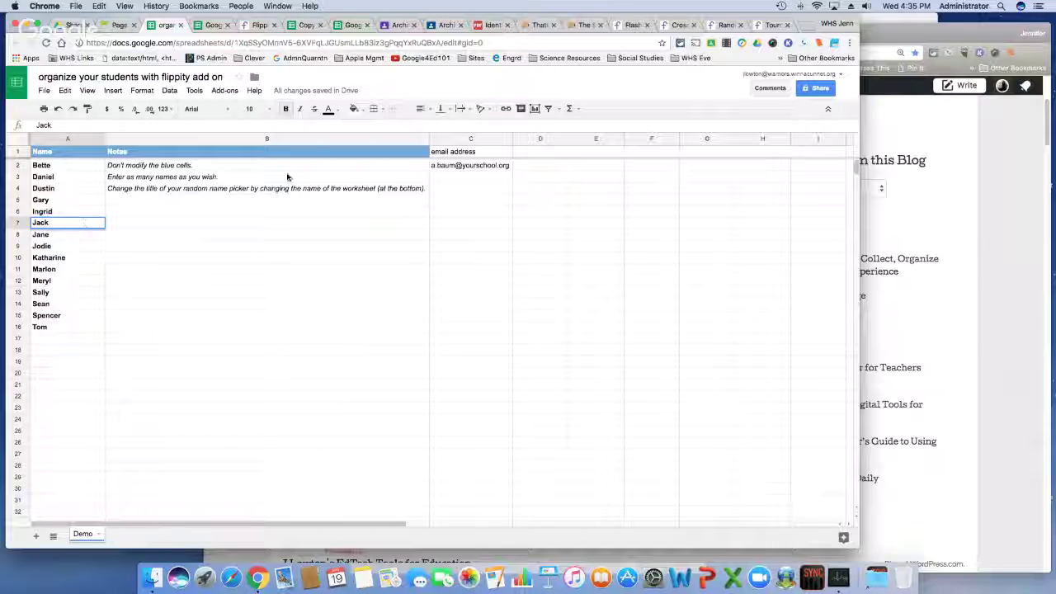
- Add the headings 'first' in D1 and 'last' in E1, then go to the Flippity home page
click(535, 151)
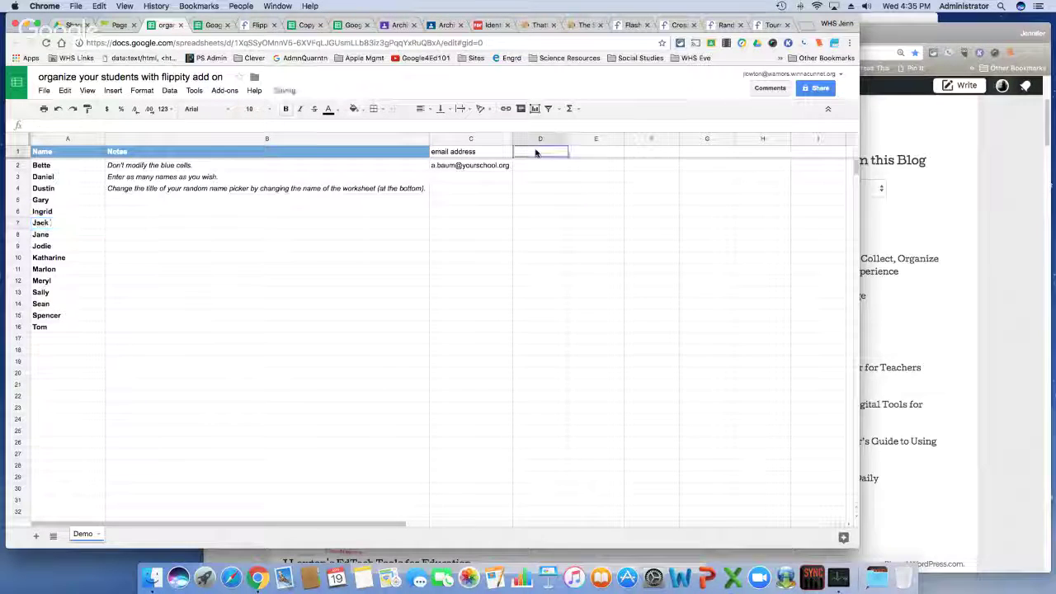
text(fist)
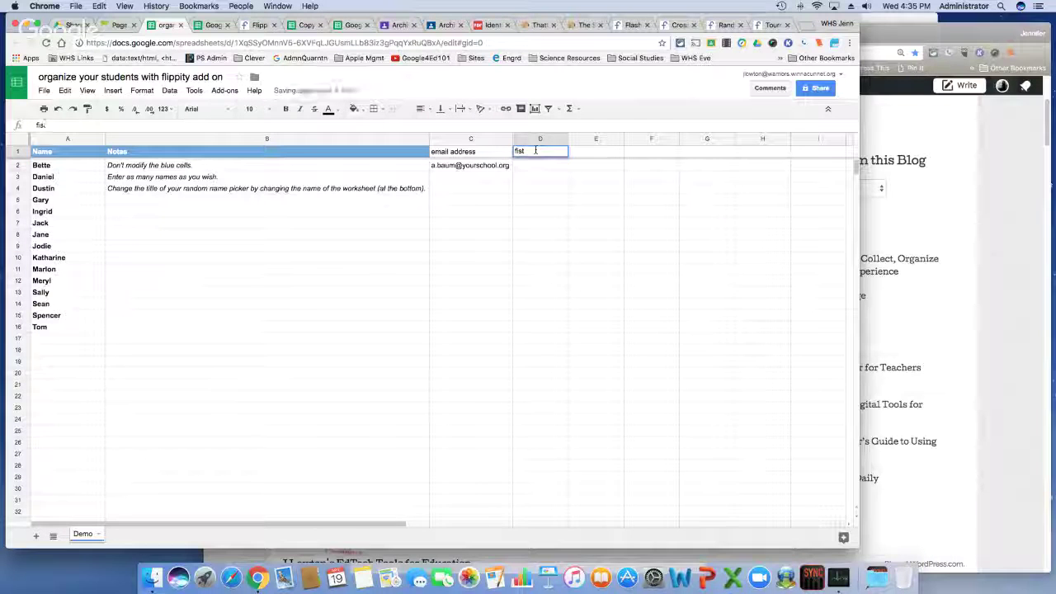
key(Left)
key(Left)
text(r)
key(Tab)
text(l)
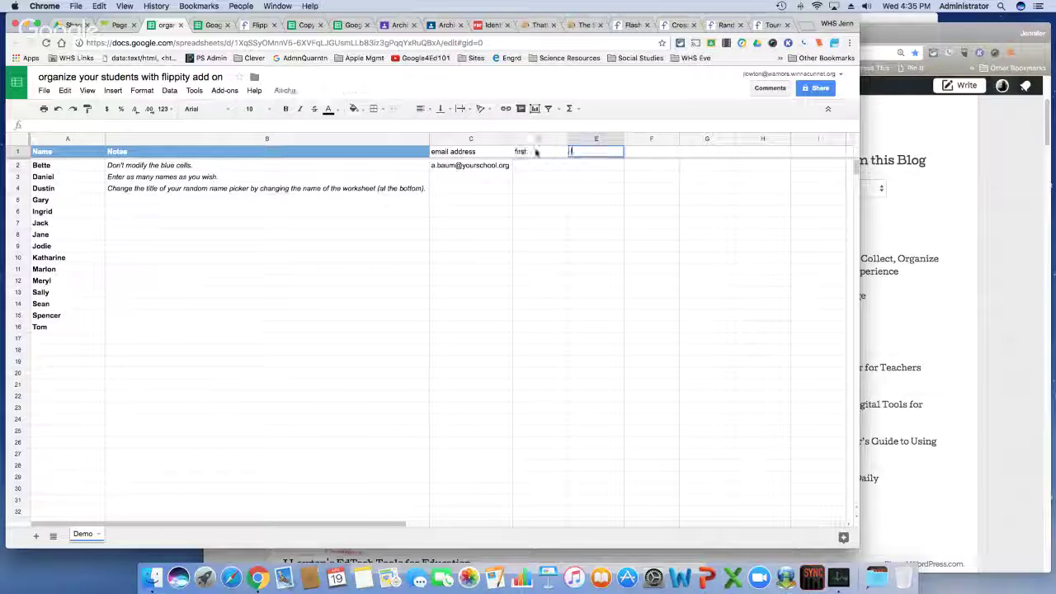
text(ast)
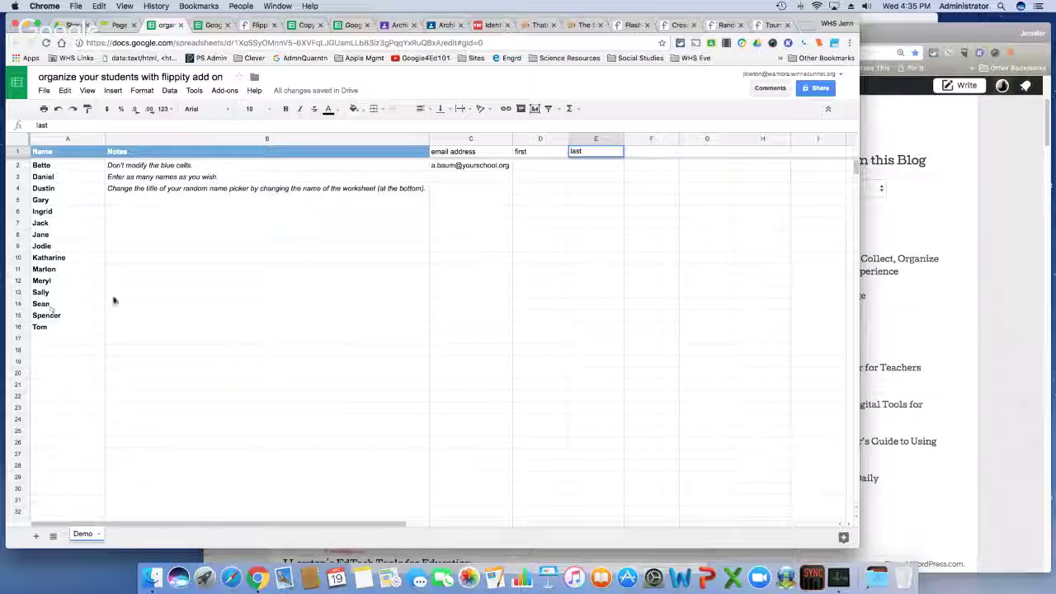
click(166, 138)
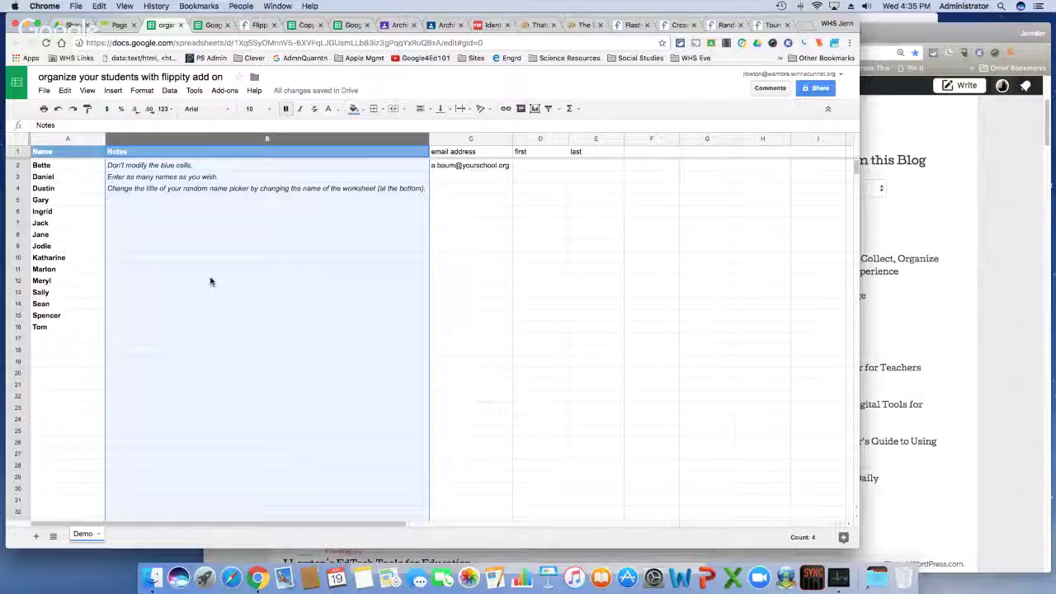
click(456, 167)
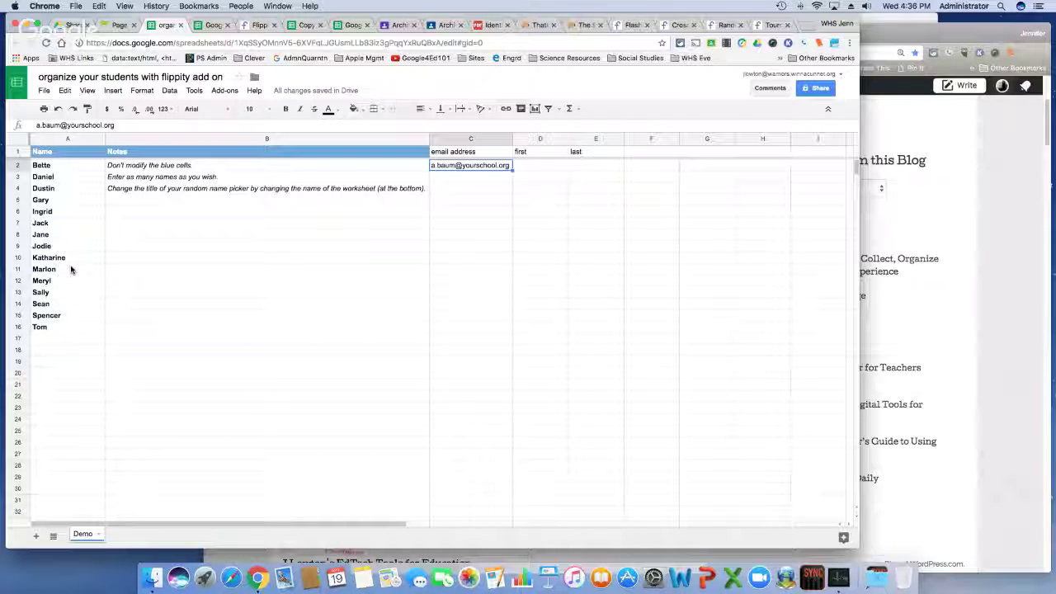
click(256, 26)
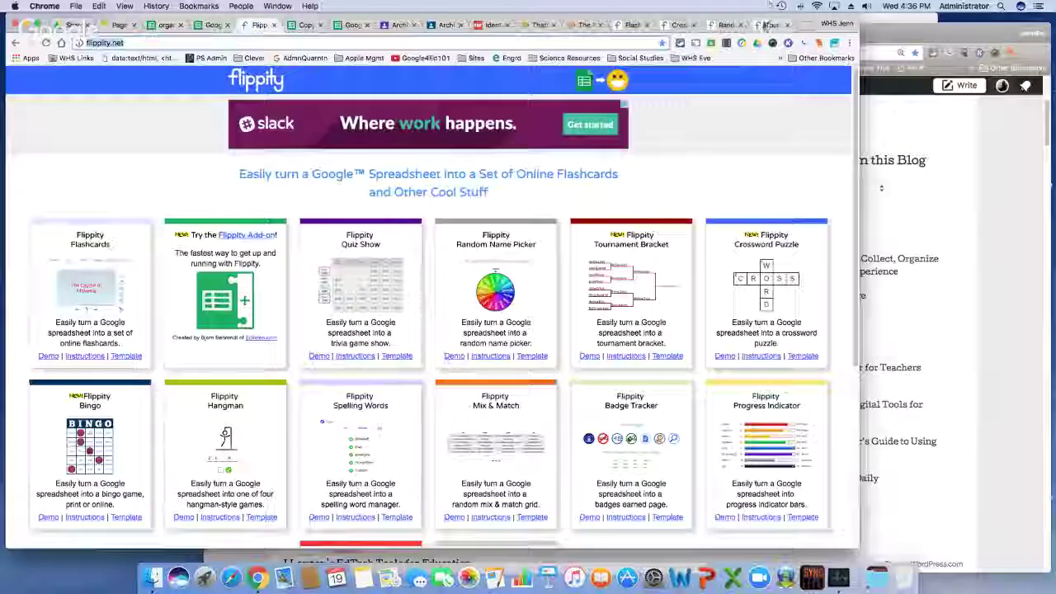
- View the tournament bracket, then spin the picker wheel and try Lineup and reshuffled Groups of 3
click(767, 26)
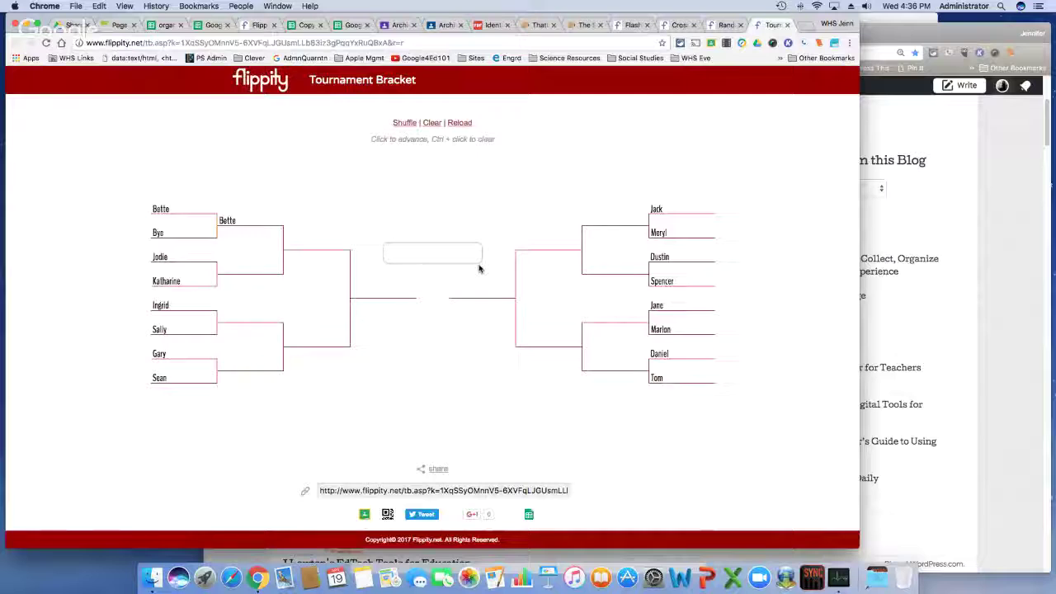
click(713, 25)
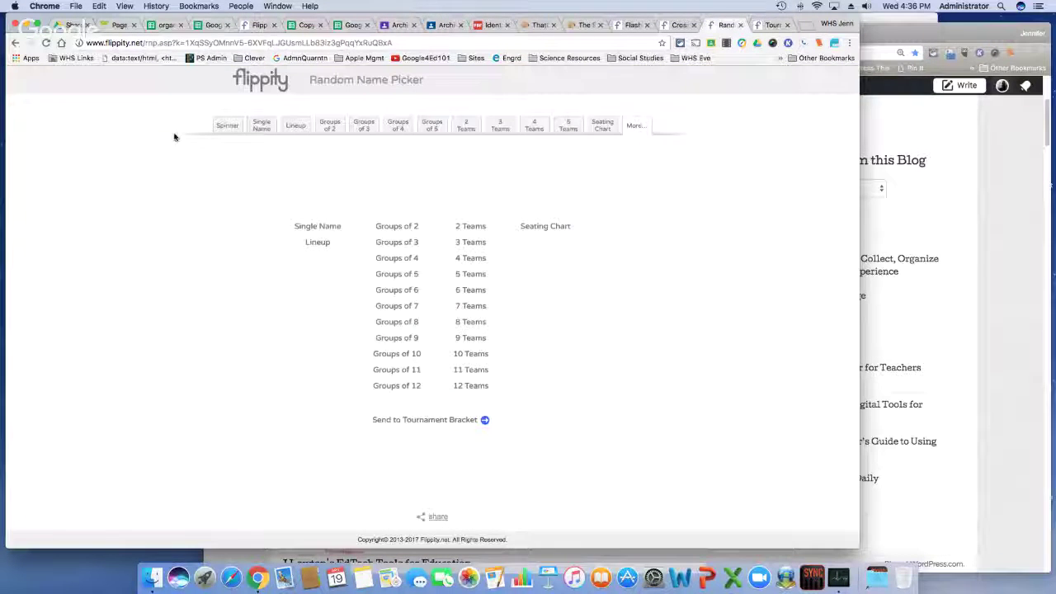
click(227, 127)
click(421, 313)
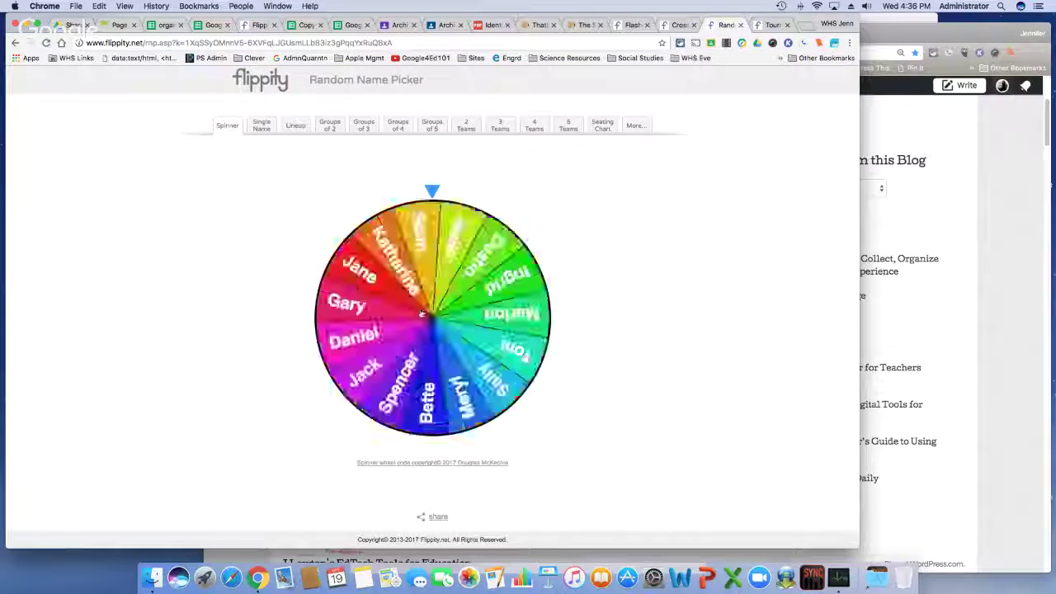
click(295, 127)
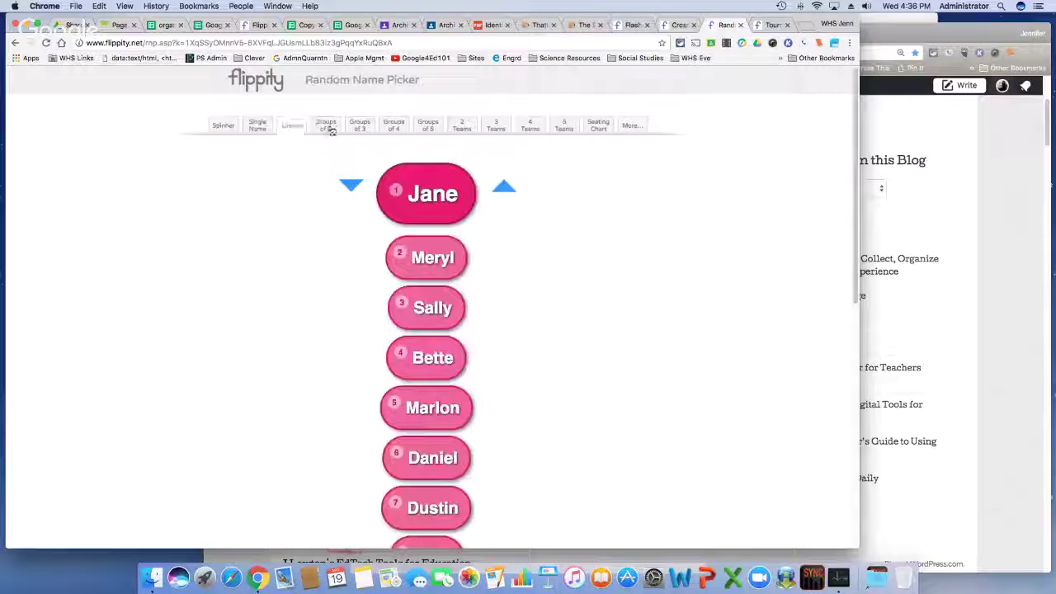
click(358, 129)
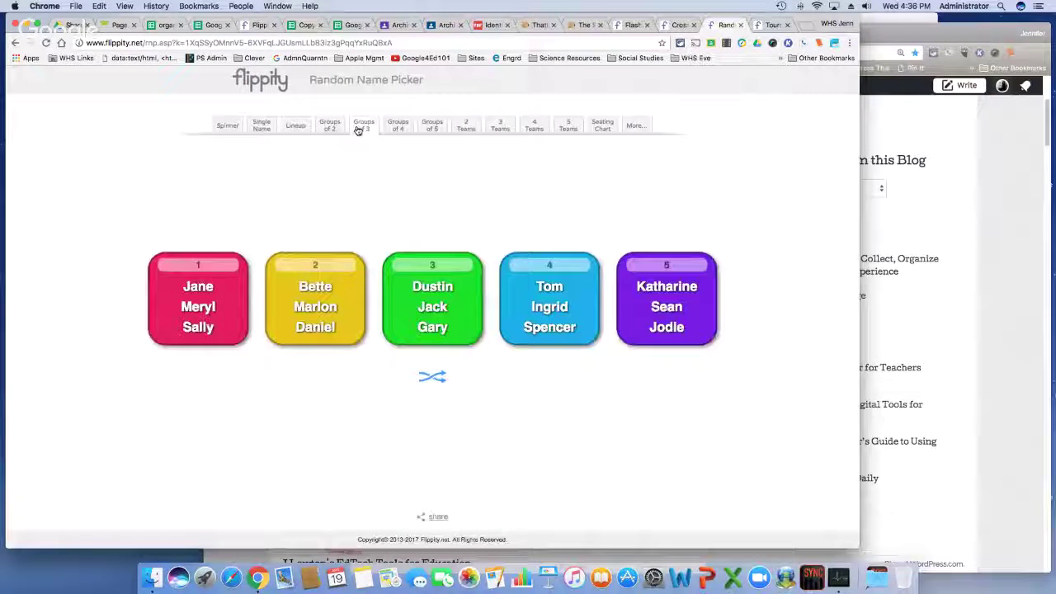
click(438, 382)
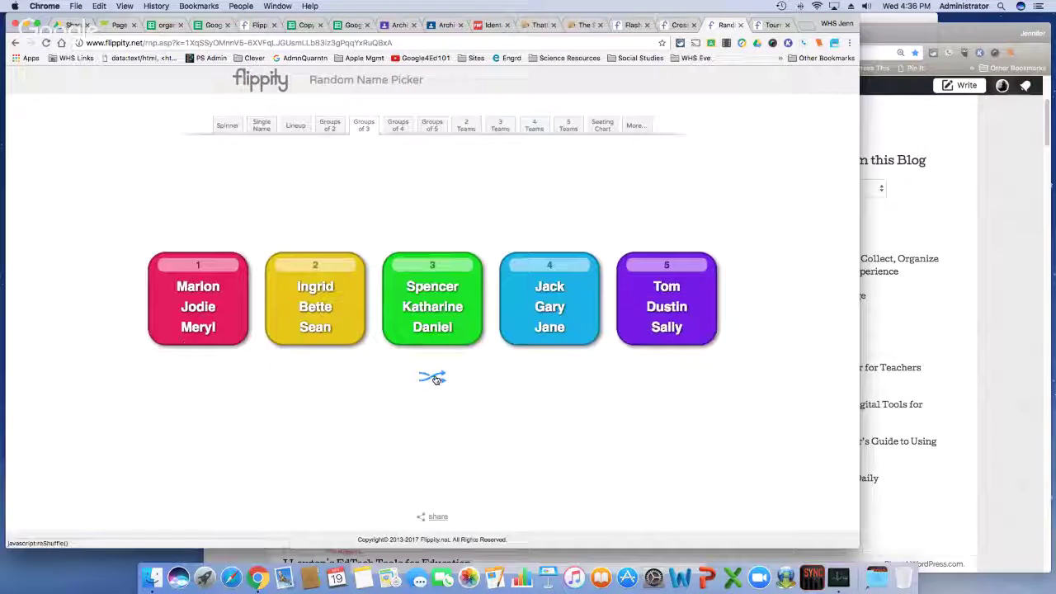
- Reveal the picker's share link, try Seating Chart and 5 Teams, then list all grouping options
click(433, 519)
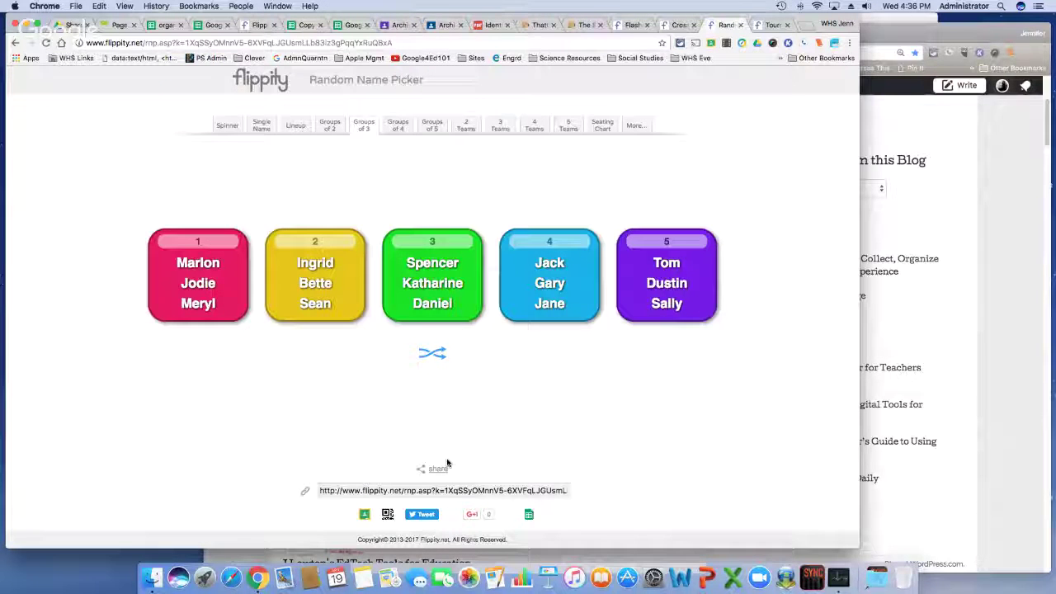
click(605, 126)
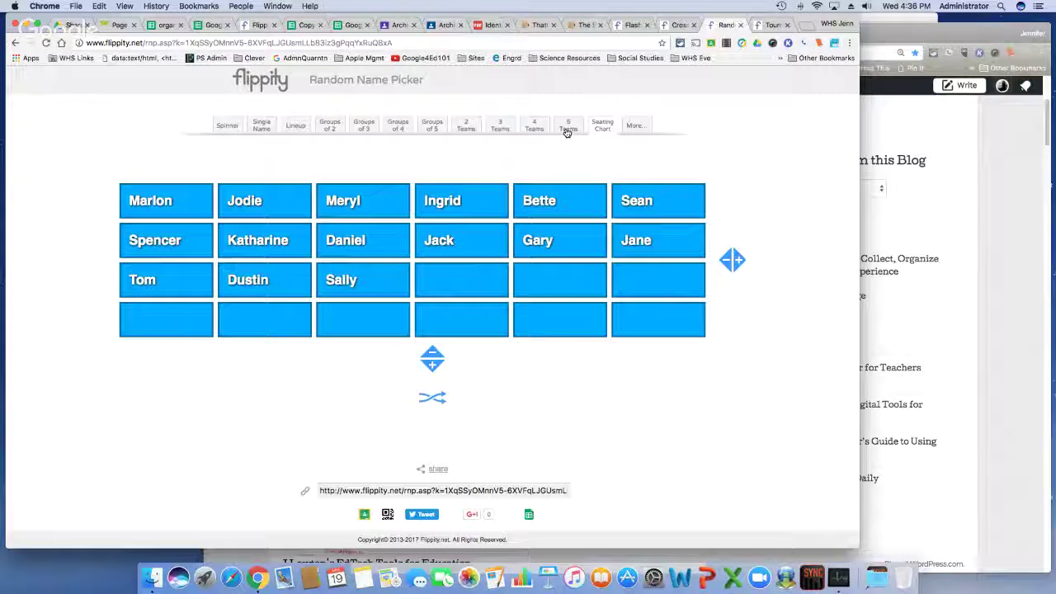
click(567, 129)
click(633, 127)
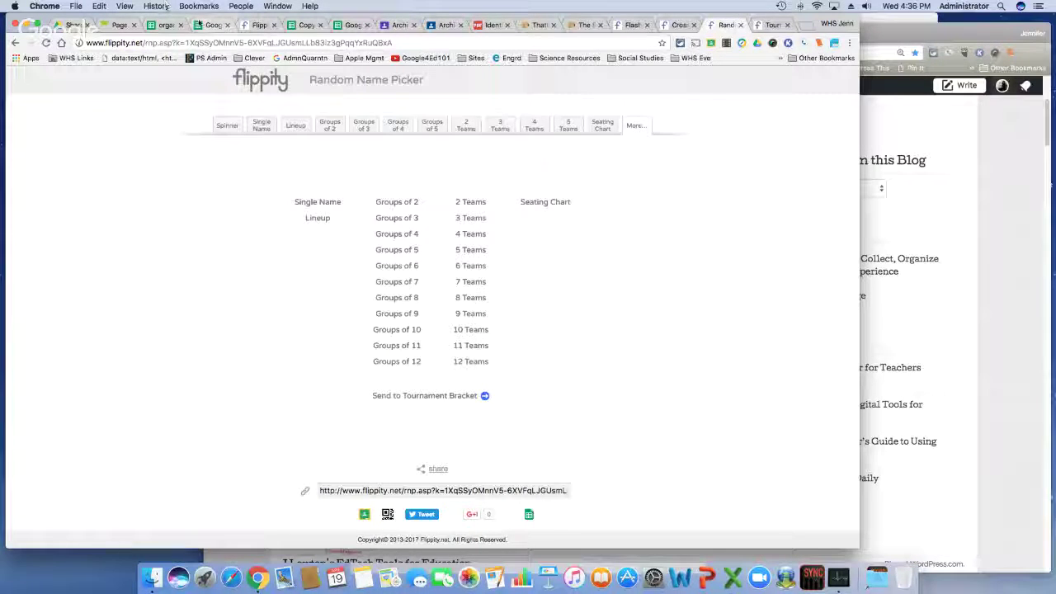
click(199, 24)
- Get the shortened Flippity.net URL for the Terms to Know flashcards, then bring up the blog window
click(226, 91)
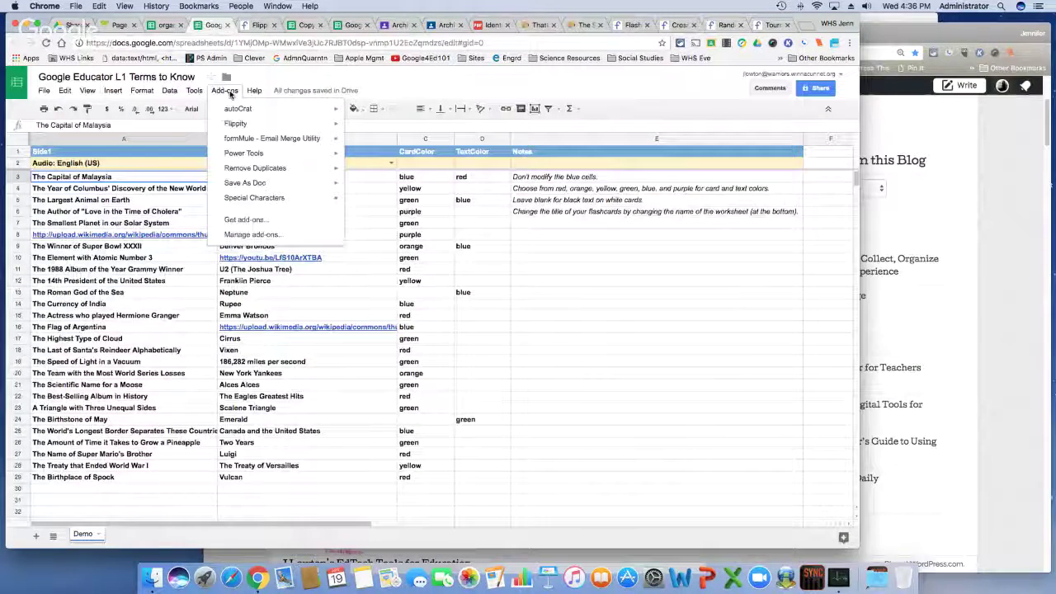
mouse_move(239, 123)
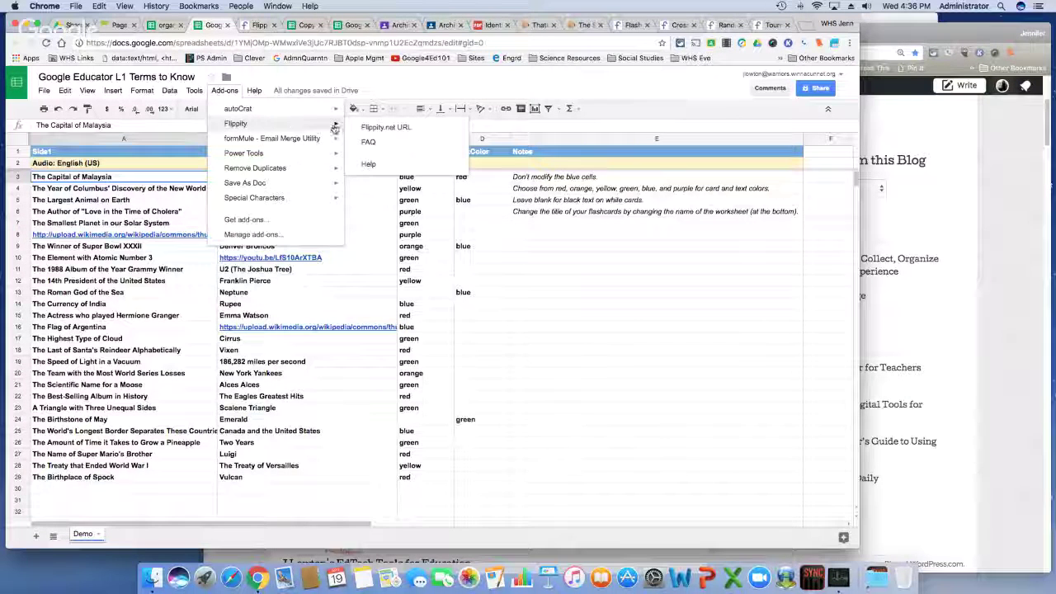
click(394, 128)
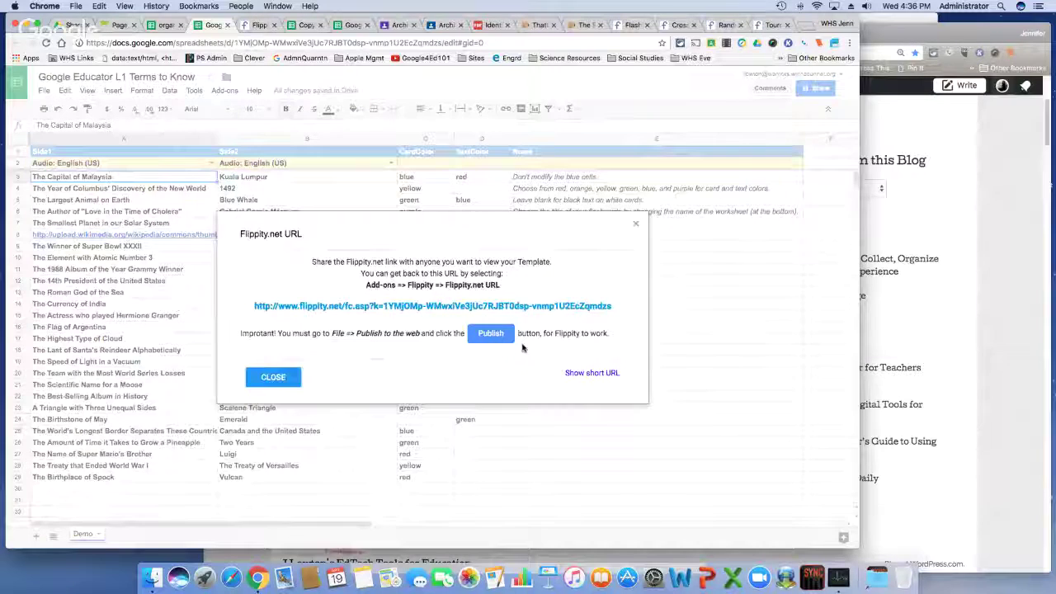
click(591, 375)
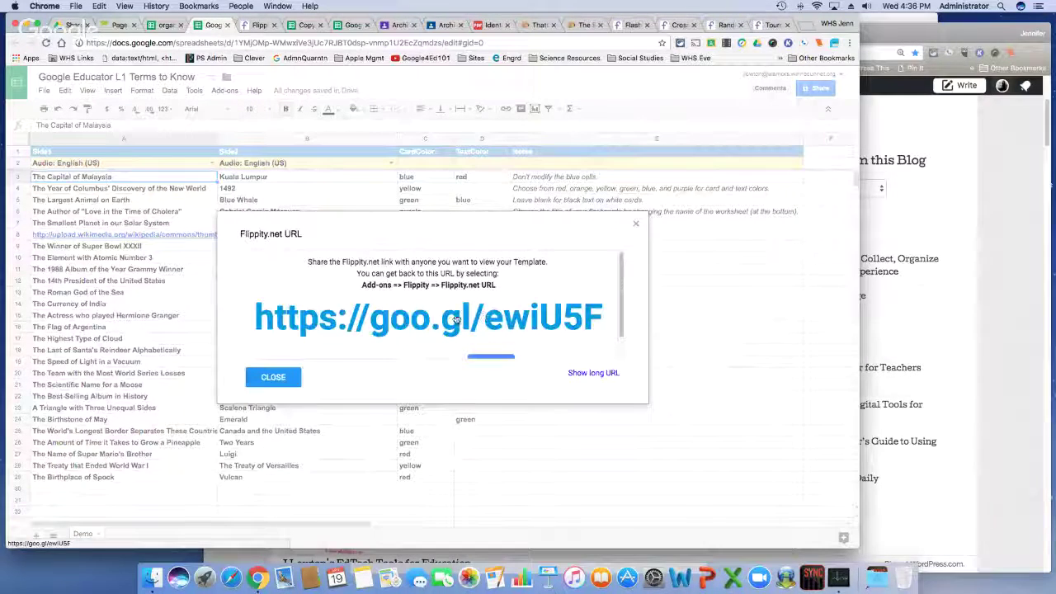
click(635, 227)
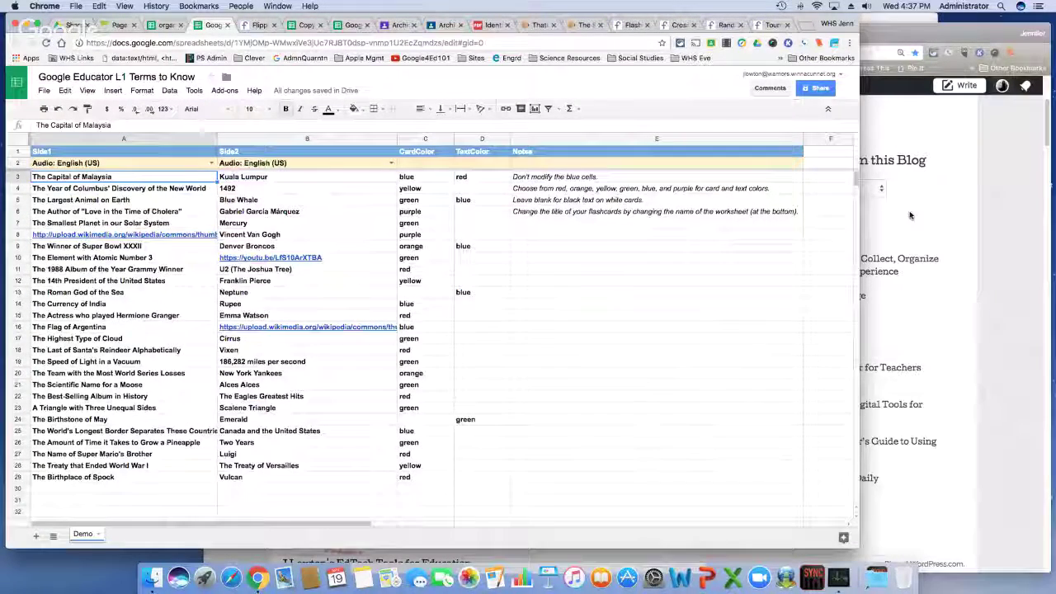
click(914, 246)
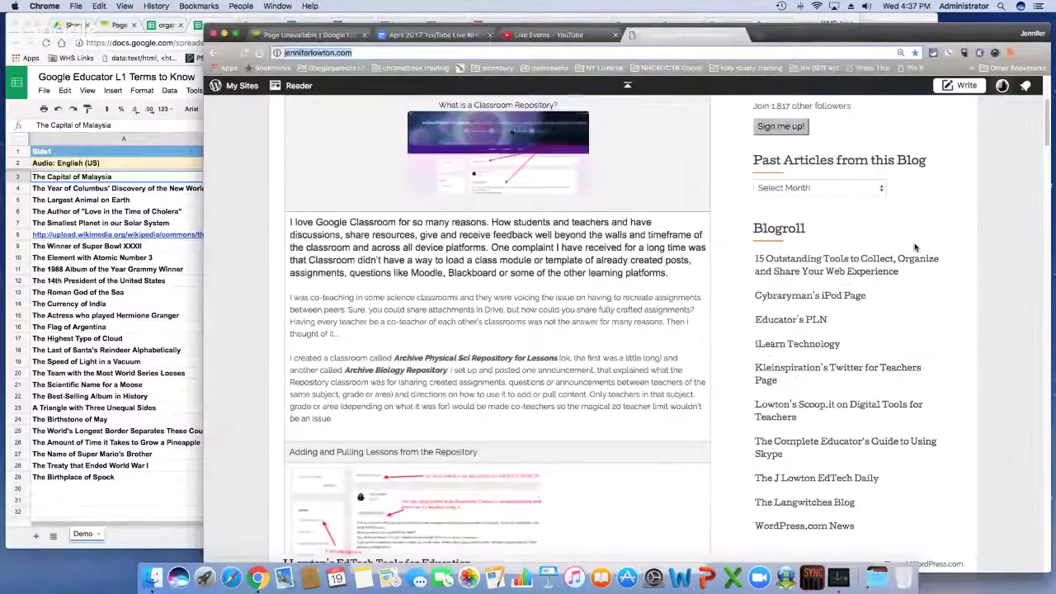
- Review the extensions list in the YouTube Live doc, then bring up Form Save and Restore options in Terms to Know
click(435, 34)
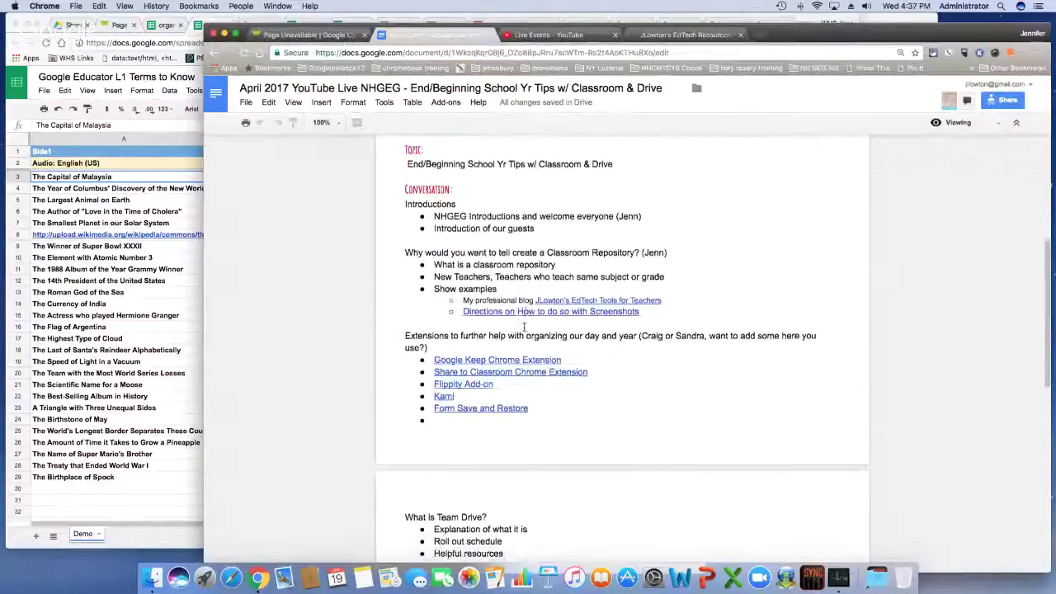
scroll(478, 384, down, 1)
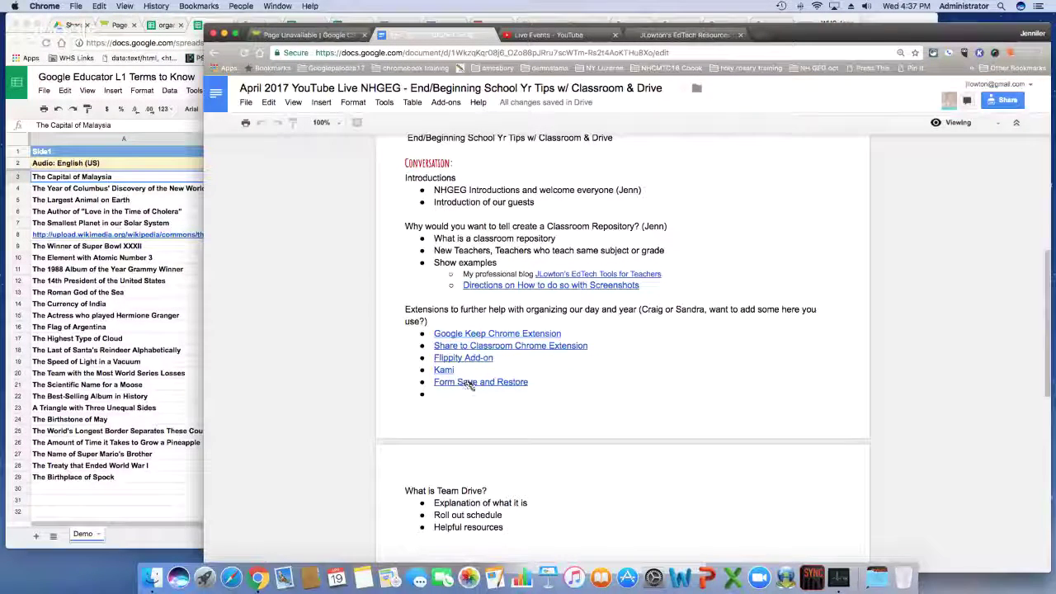
click(169, 294)
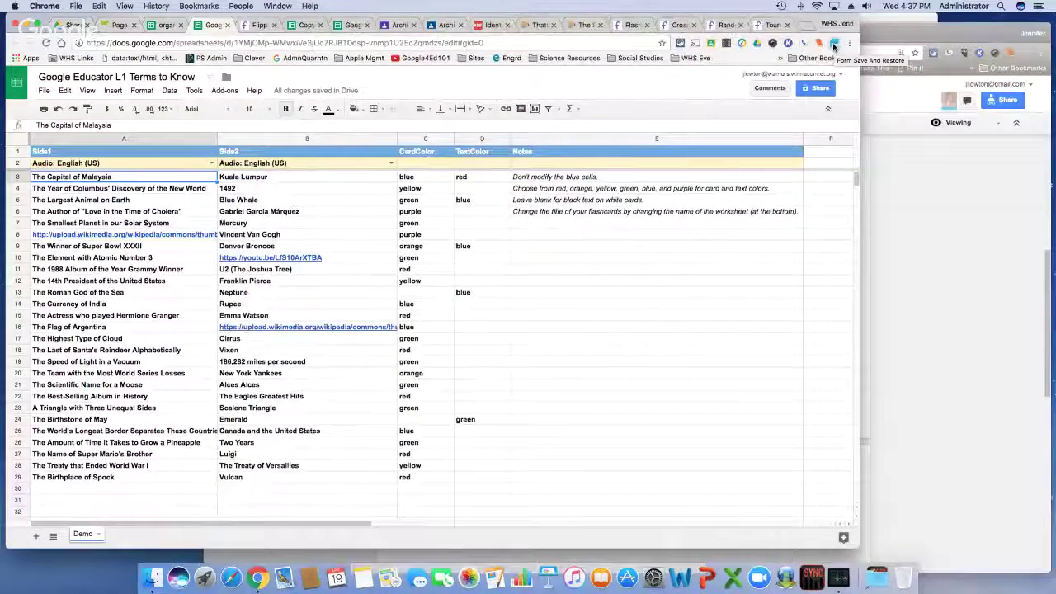
click(833, 47)
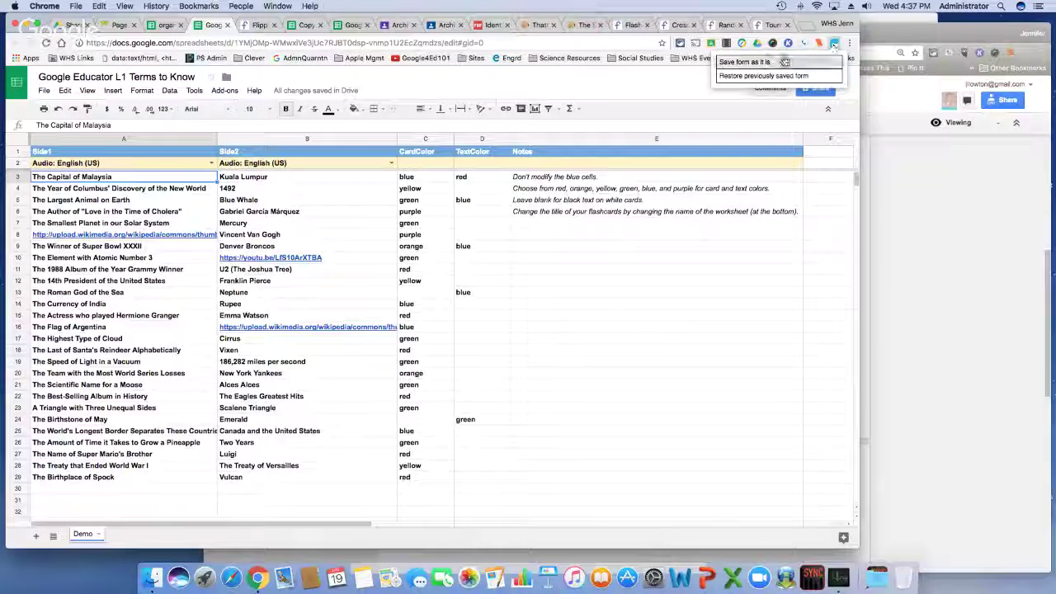
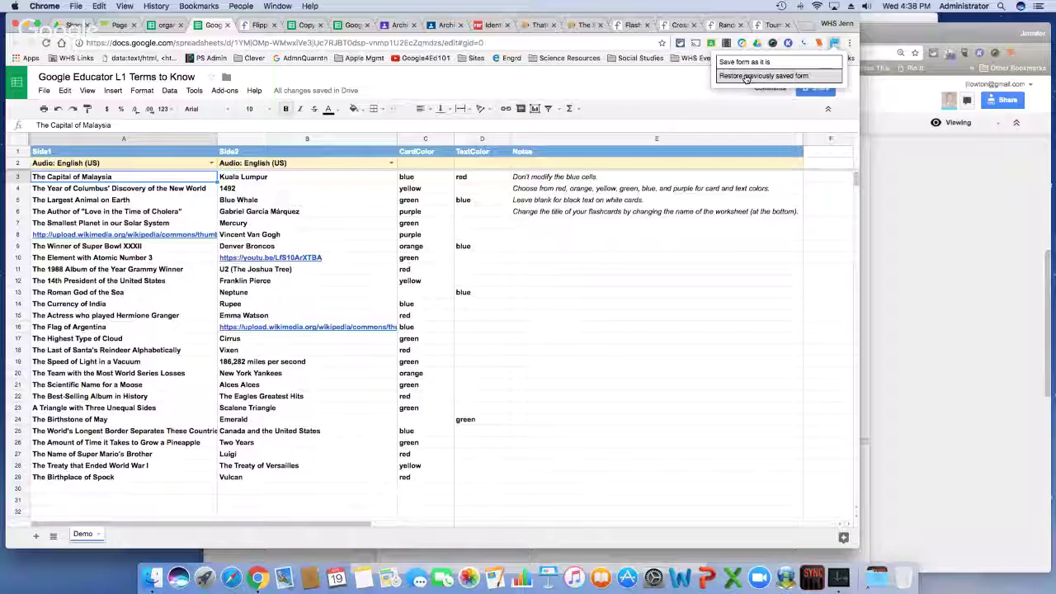
- Stop the Hangouts screenshare from the 'You are screensharing' bar so the webcam feed broadcasts
click(902, 209)
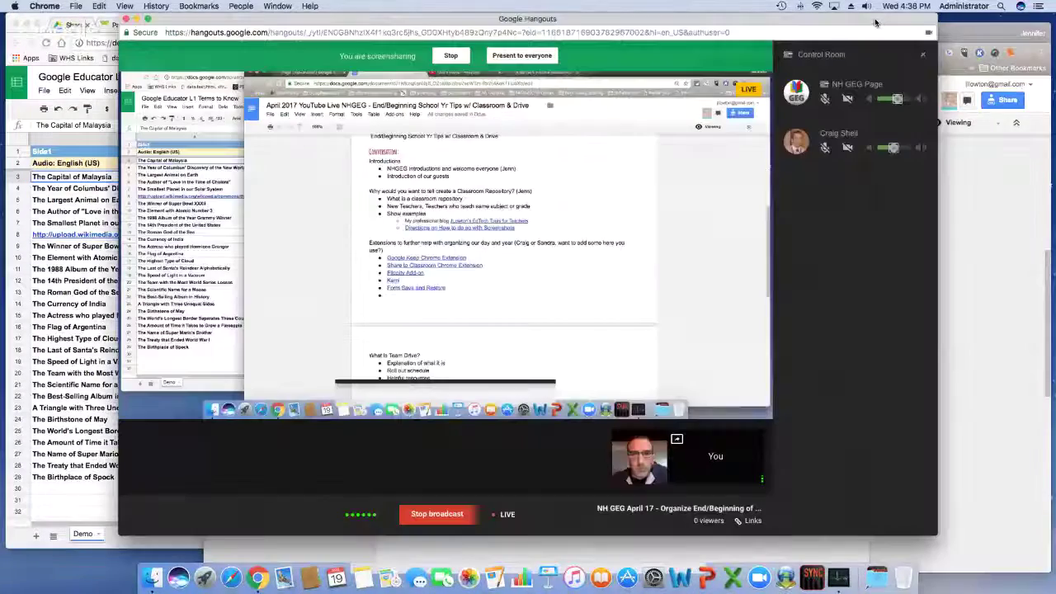
click(876, 23)
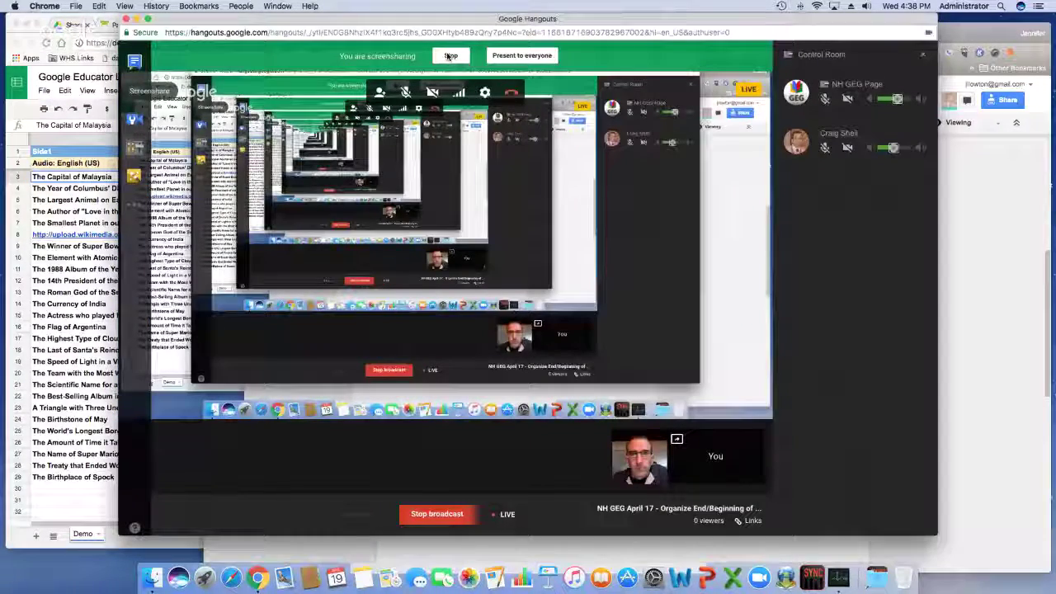
click(449, 56)
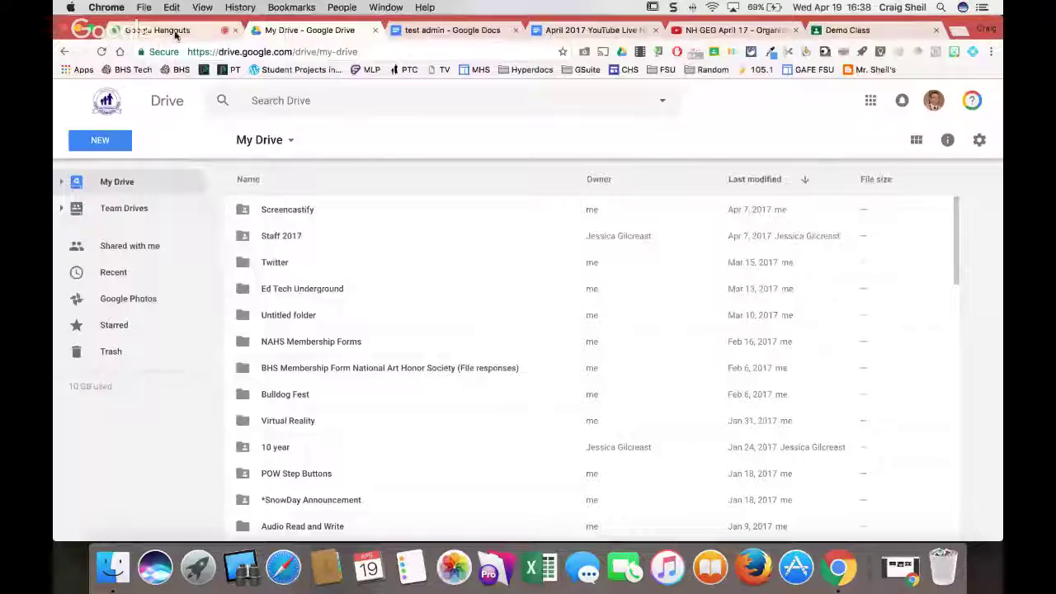
- Switch from the Hangouts broadcast tab to the 'My Drive - Google Drive' tab
click(172, 30)
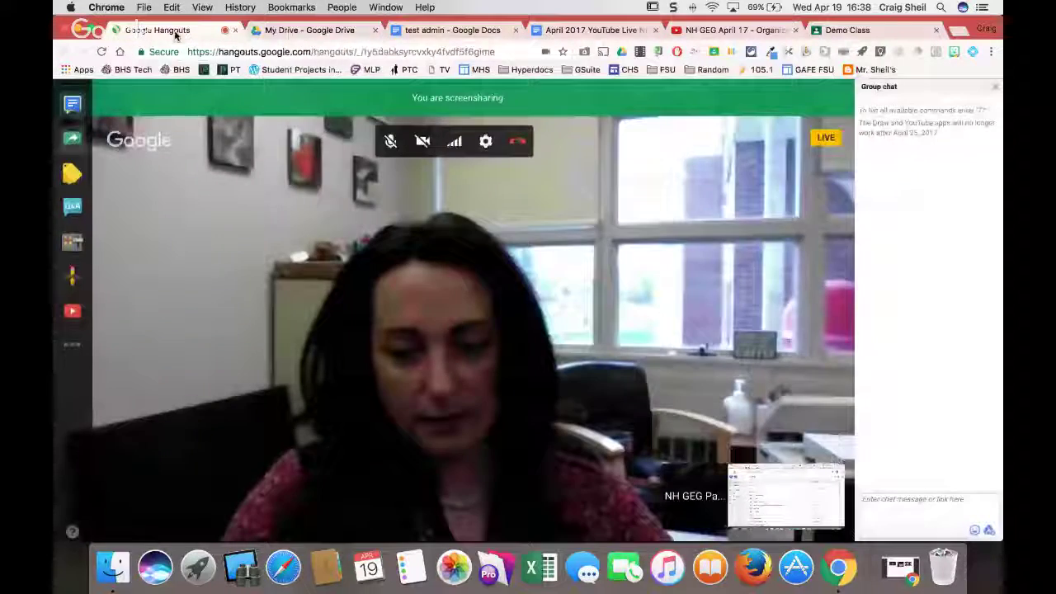
click(306, 30)
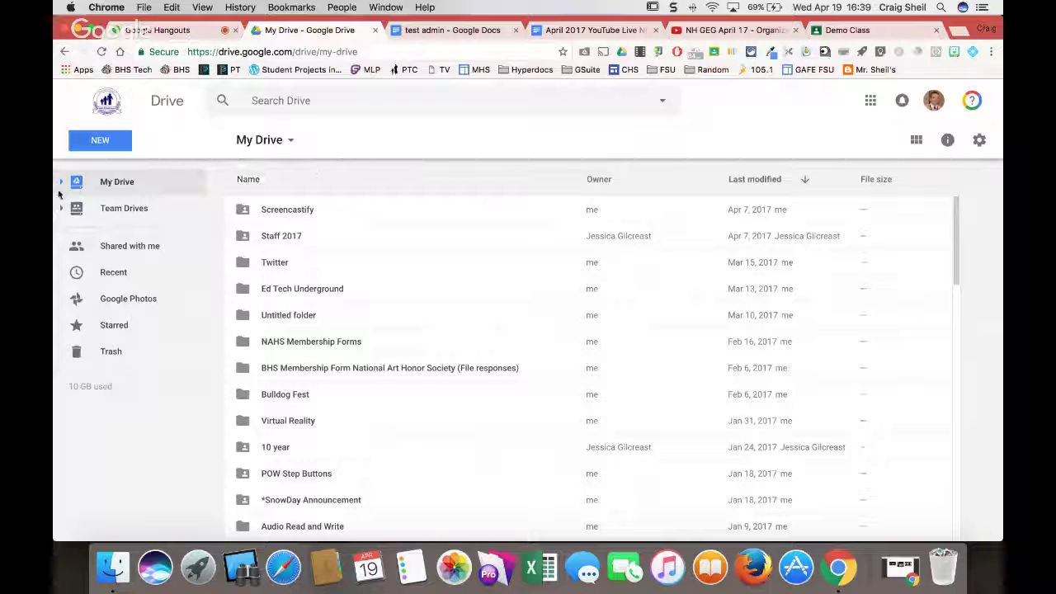
- Show the Team Drives list in the Drive sidebar
click(128, 206)
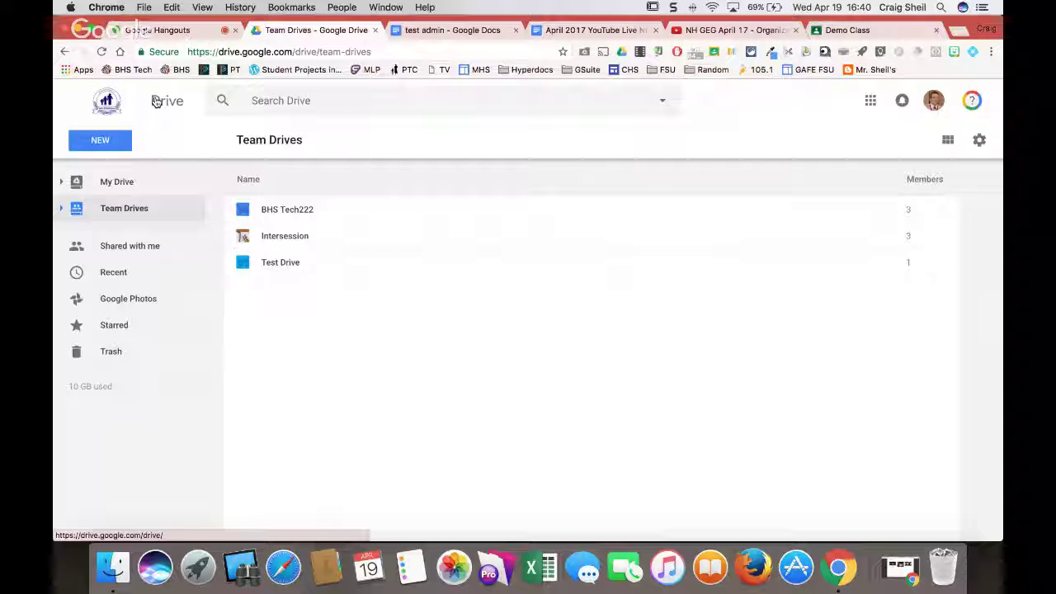
- Create a new team drive named 'NH GEG'
click(106, 139)
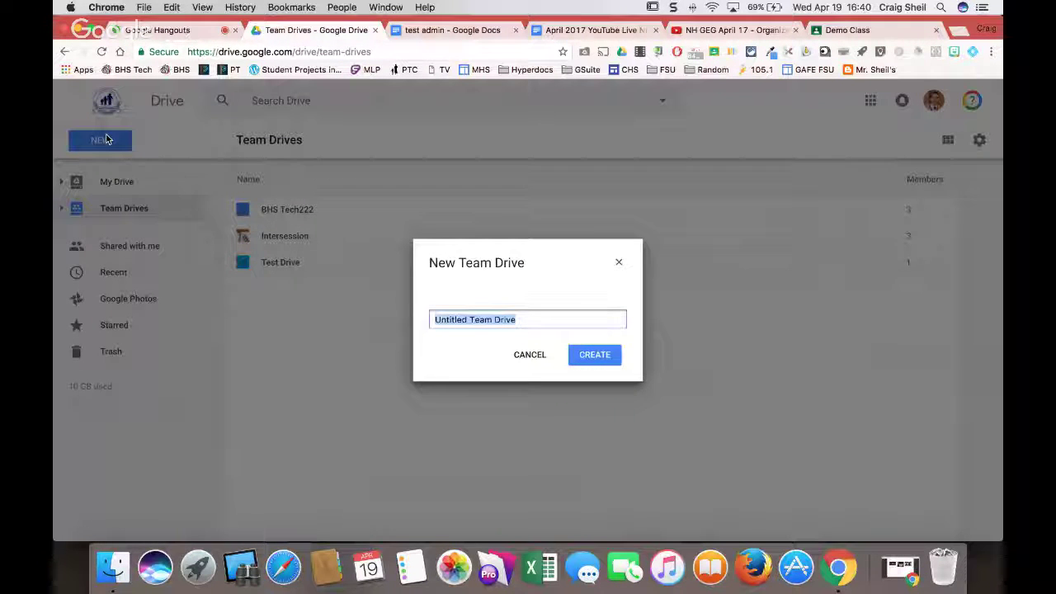
text(NH GEG)
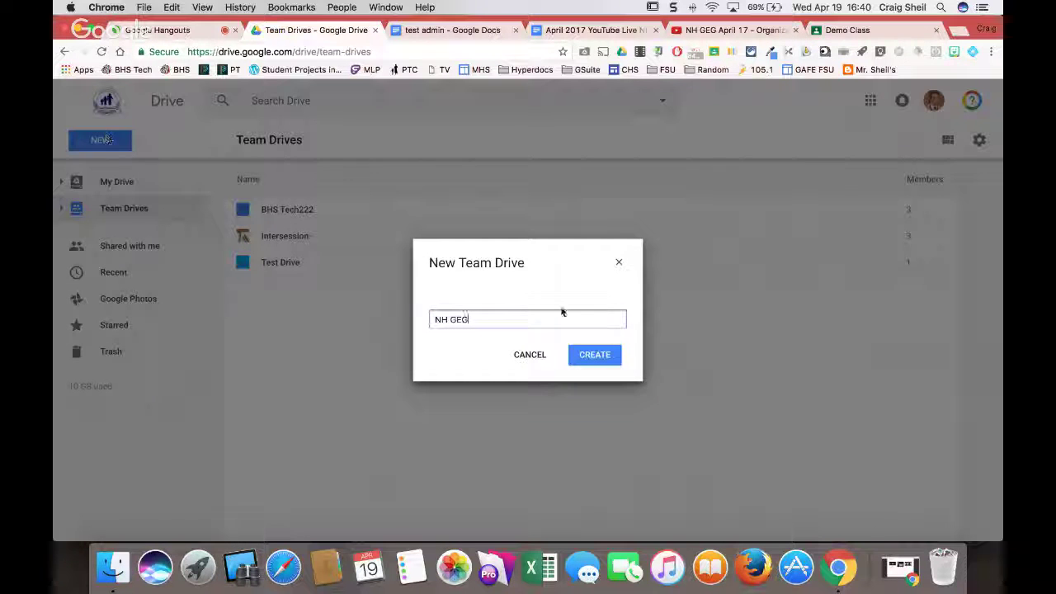
click(619, 355)
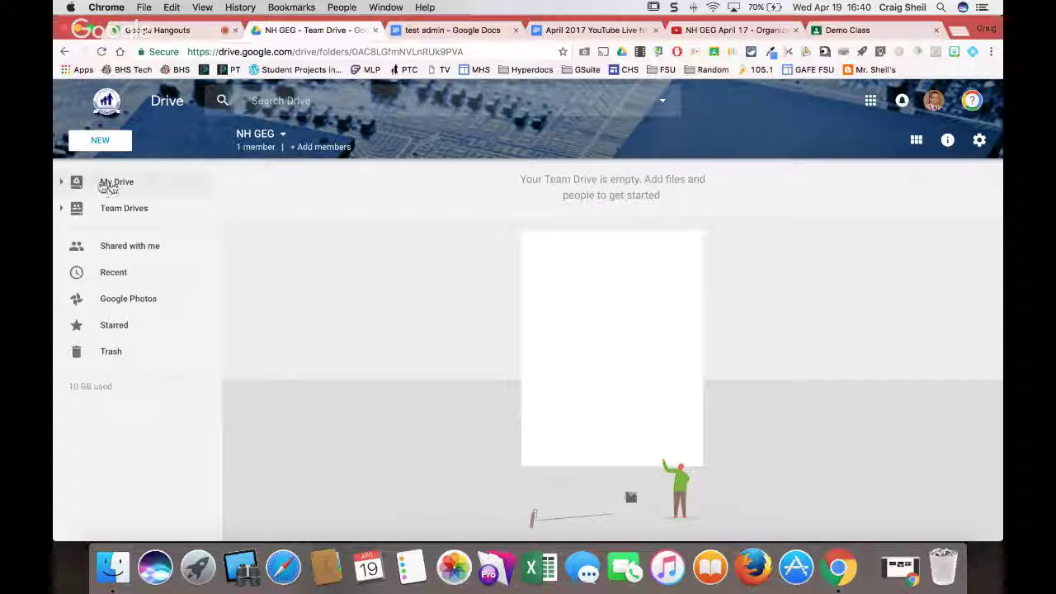
- Begin adding members to NH GEG and expand the Full access permission dropdown
click(314, 148)
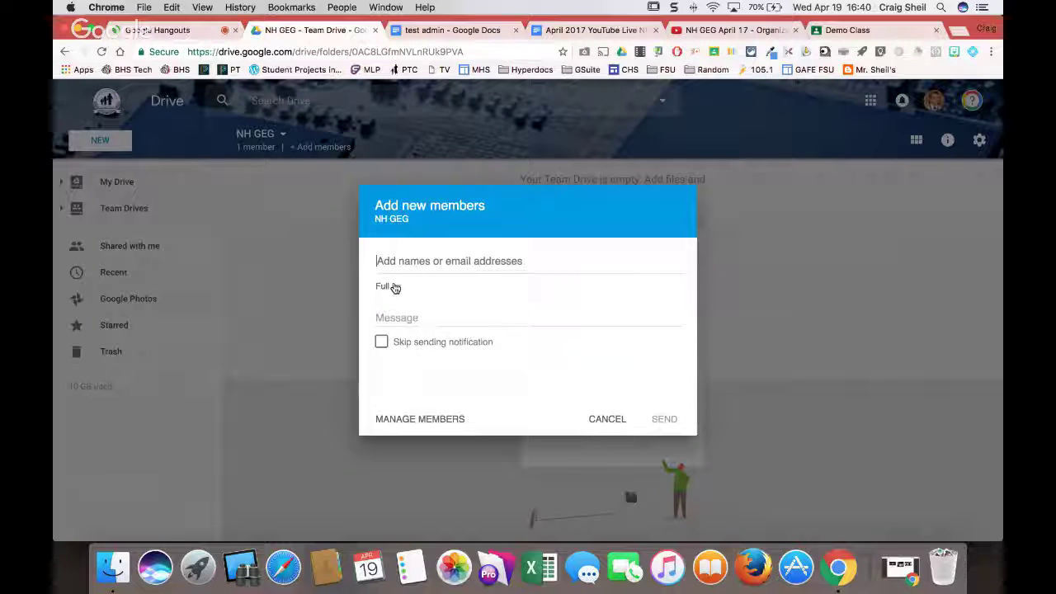
click(386, 286)
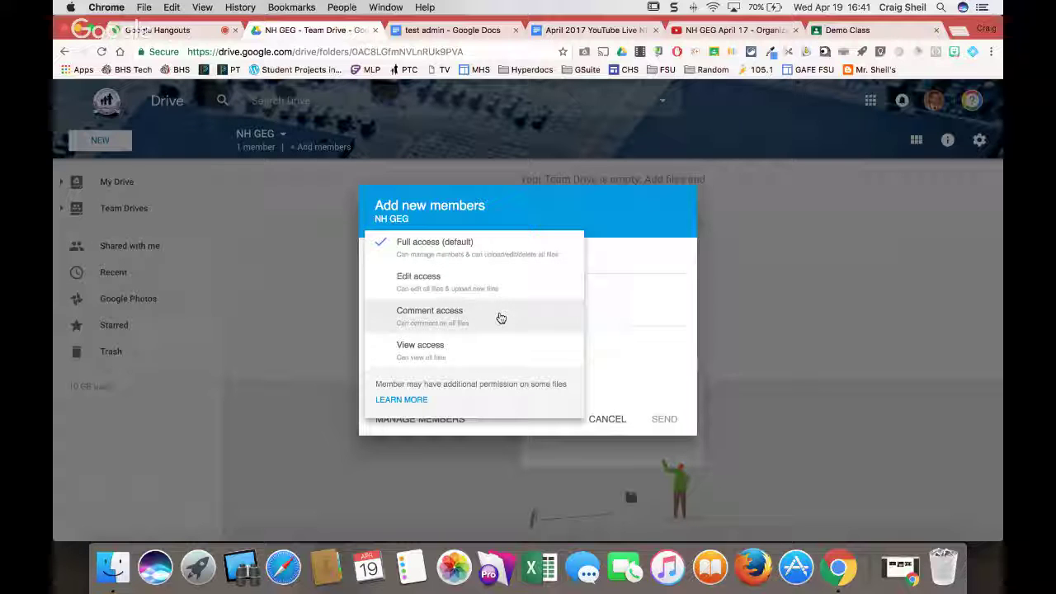
- Keep Full access and put the cursor in the 'Add names or email addresses' field
click(599, 207)
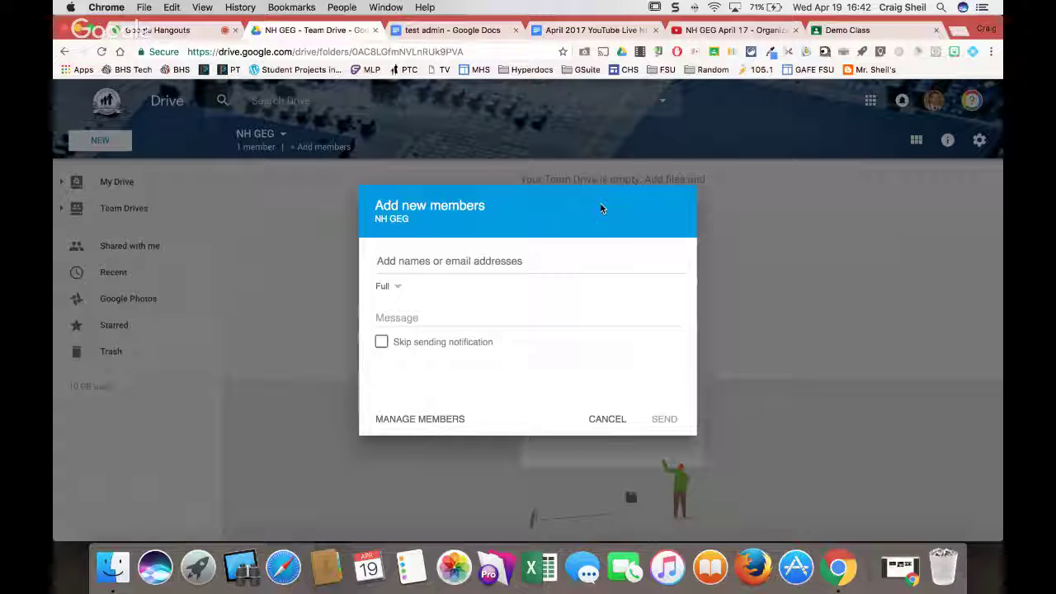
click(438, 261)
- Cancel the Add new members dialog and return to the Team Drives list showing NH GEG
click(610, 418)
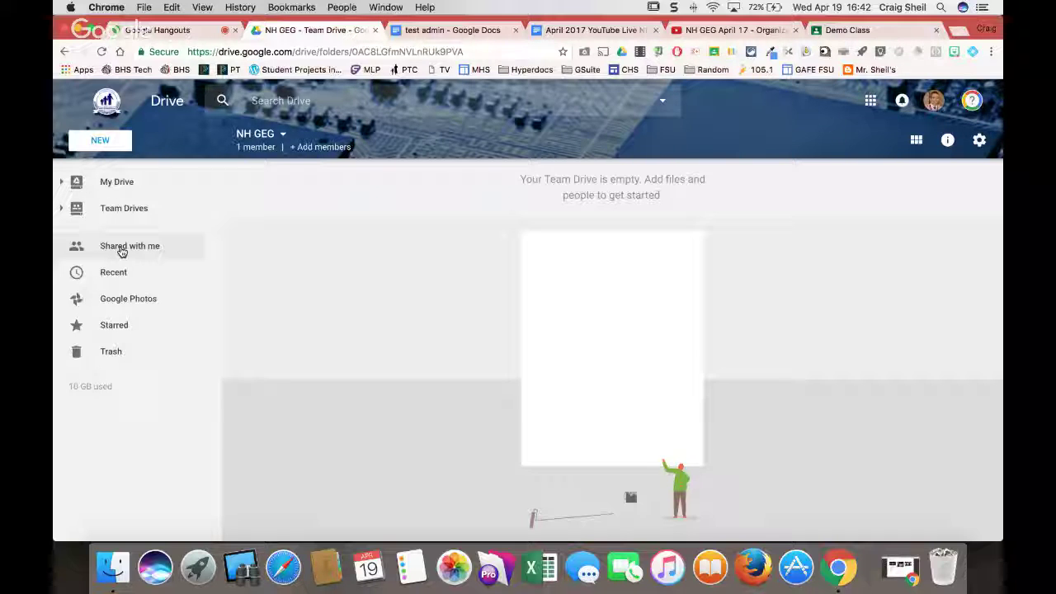
click(102, 211)
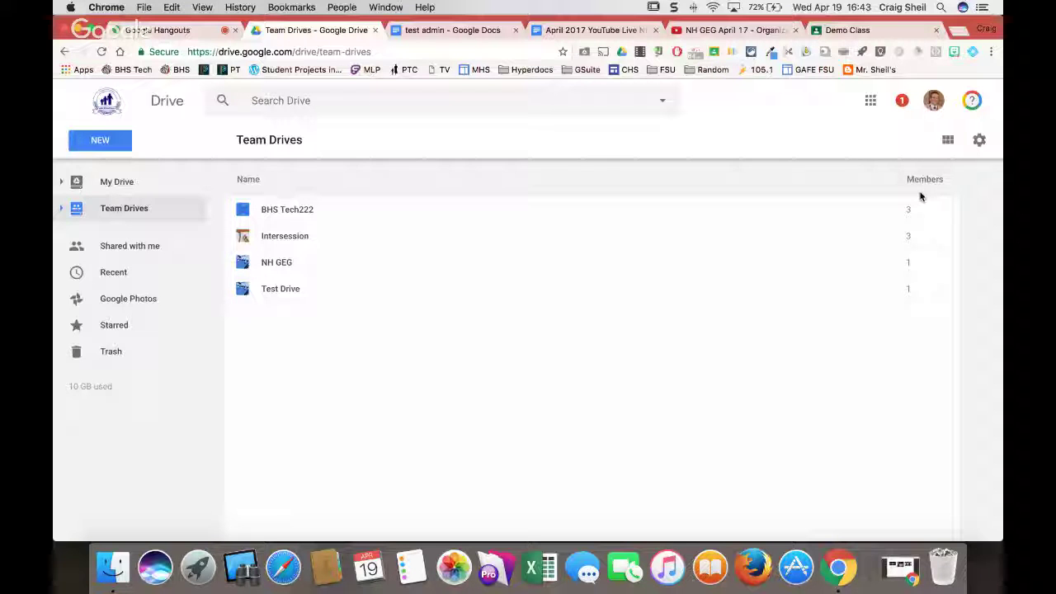
- Open the test admin doc inside BHS Tech222, then switch to the Demo Class tab
double_click(304, 209)
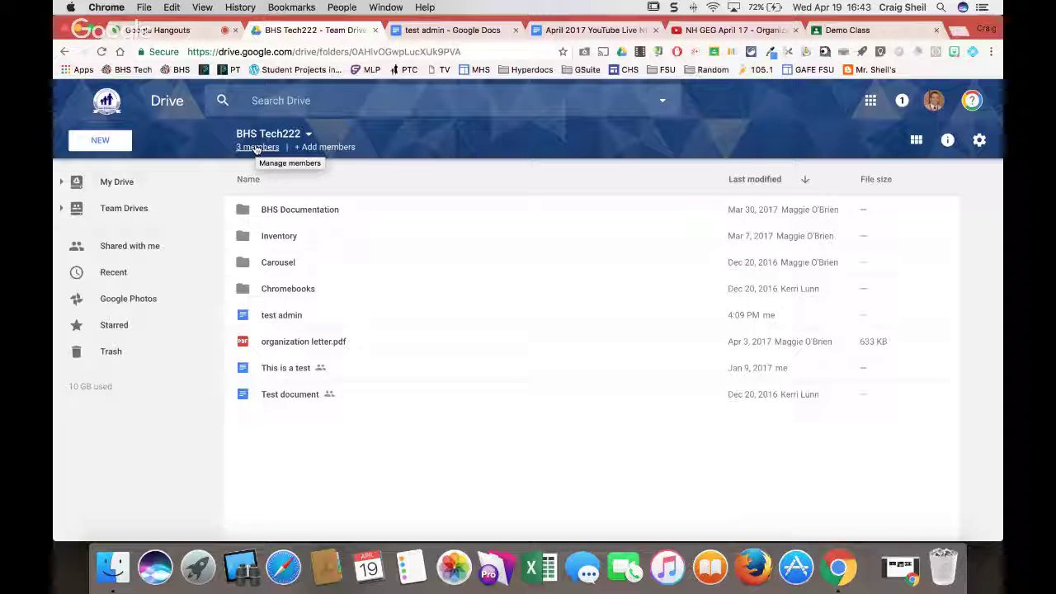
double_click(298, 316)
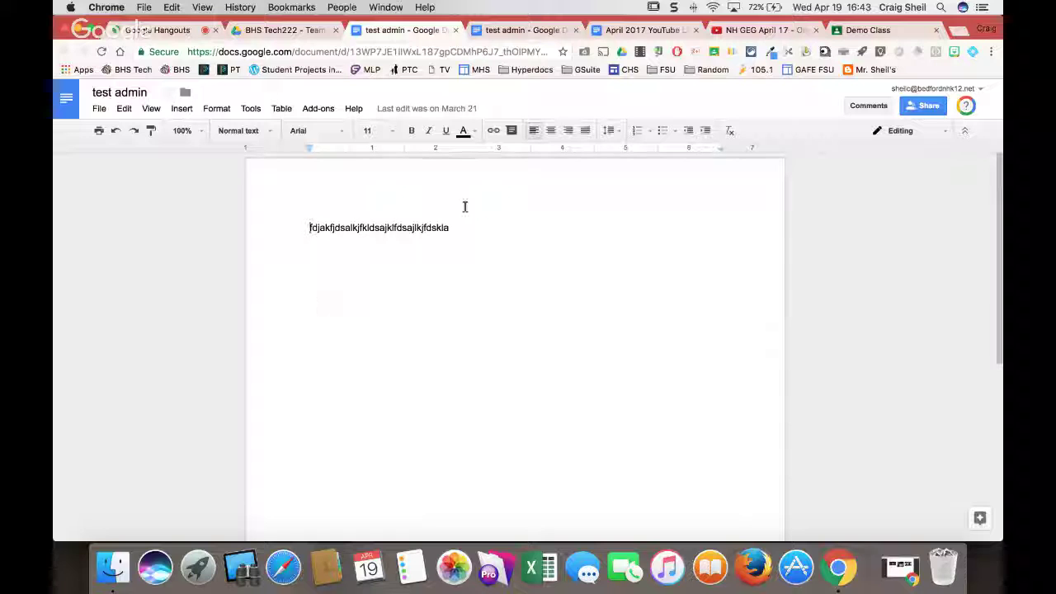
click(460, 231)
click(281, 29)
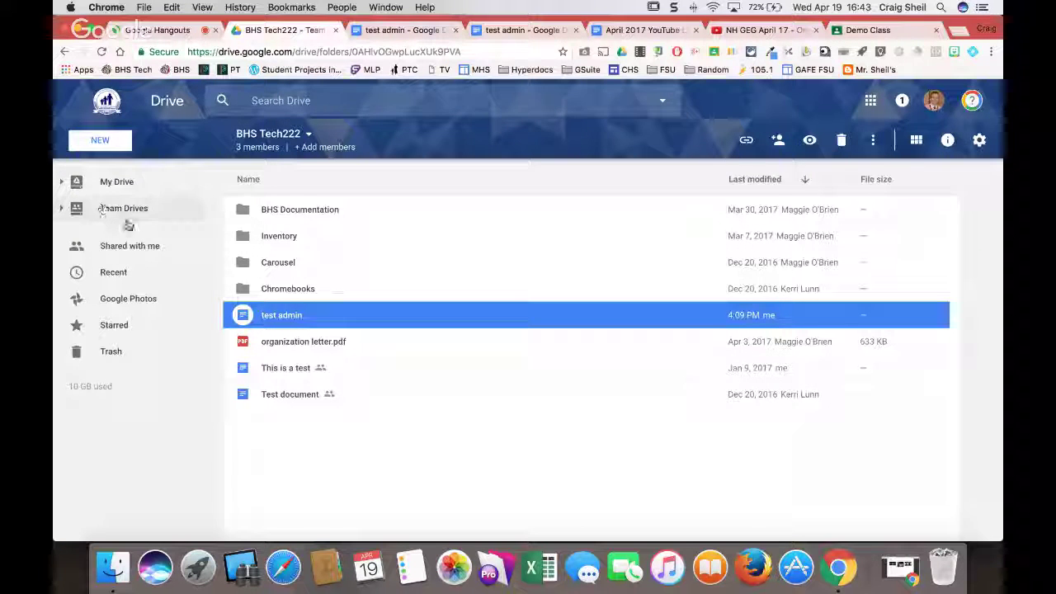
click(867, 30)
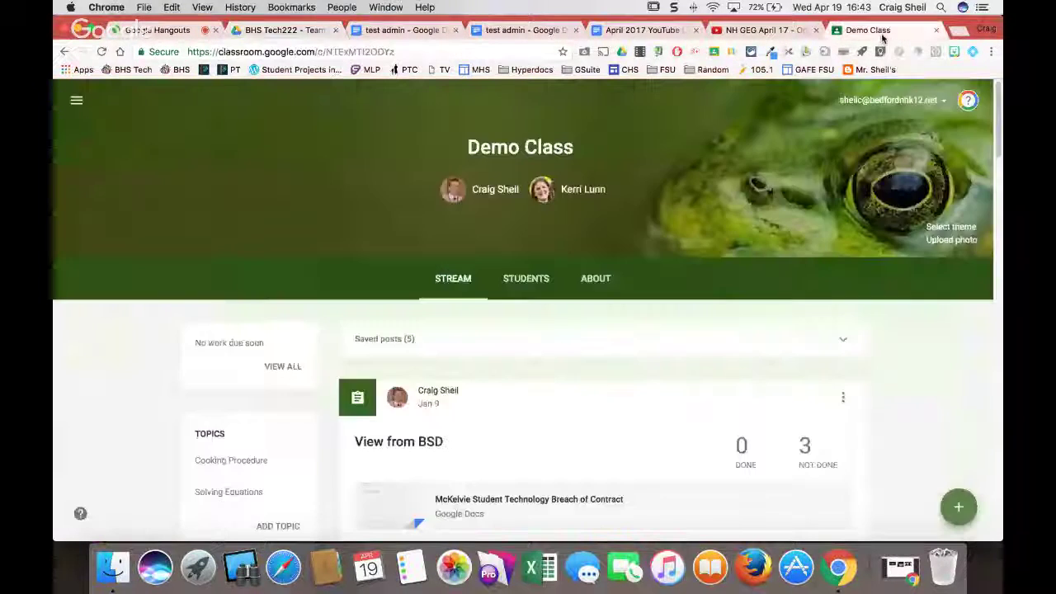
- Create a 'Take this quiz' assignment with test admin attached from BHS Tech222, showing student file options
mouse_move(959, 515)
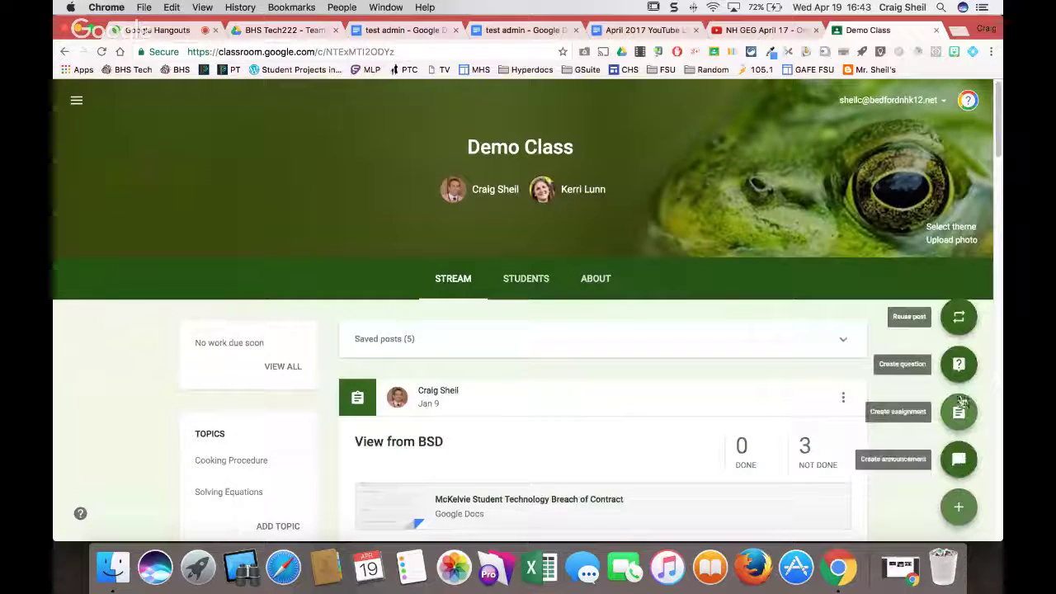
click(960, 412)
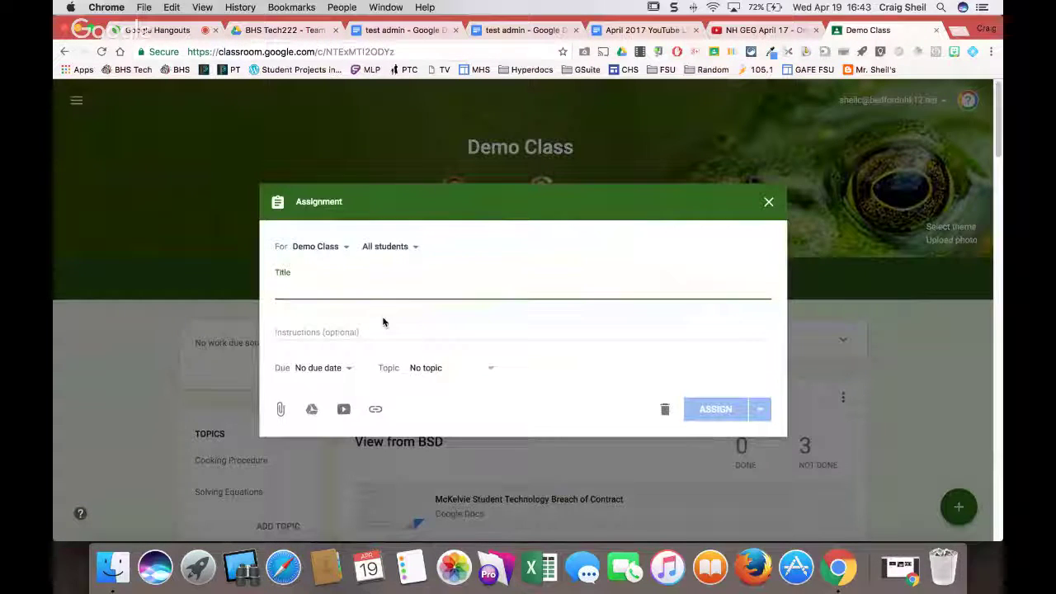
text(Take this quiz)
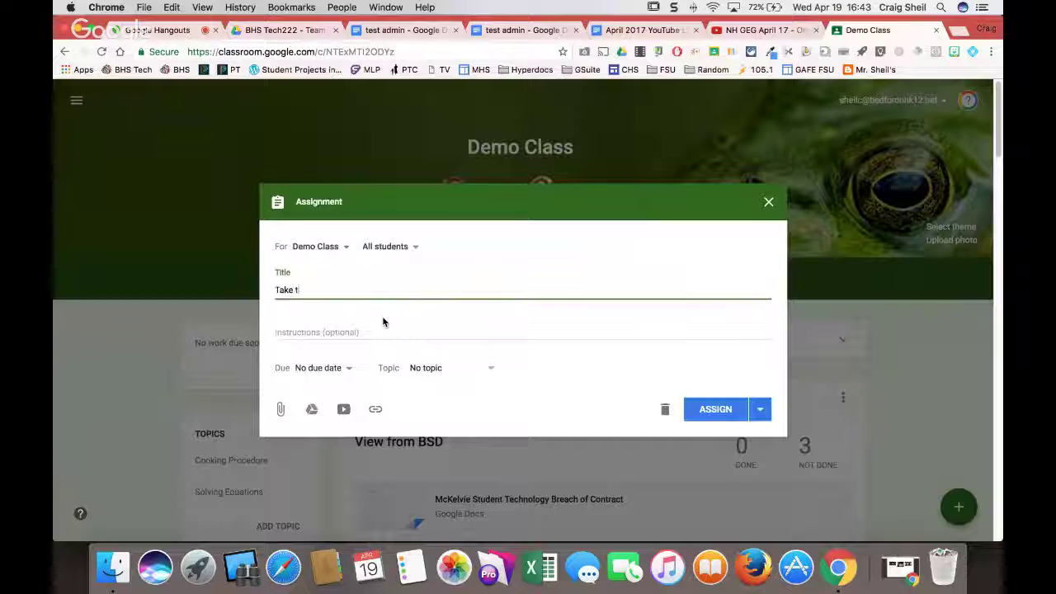
click(311, 409)
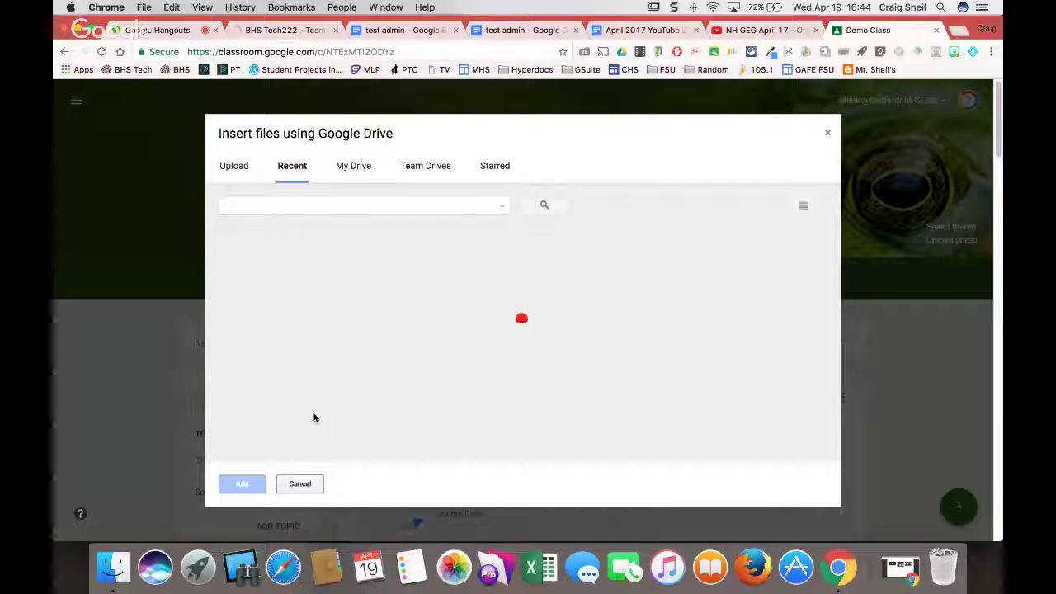
click(428, 169)
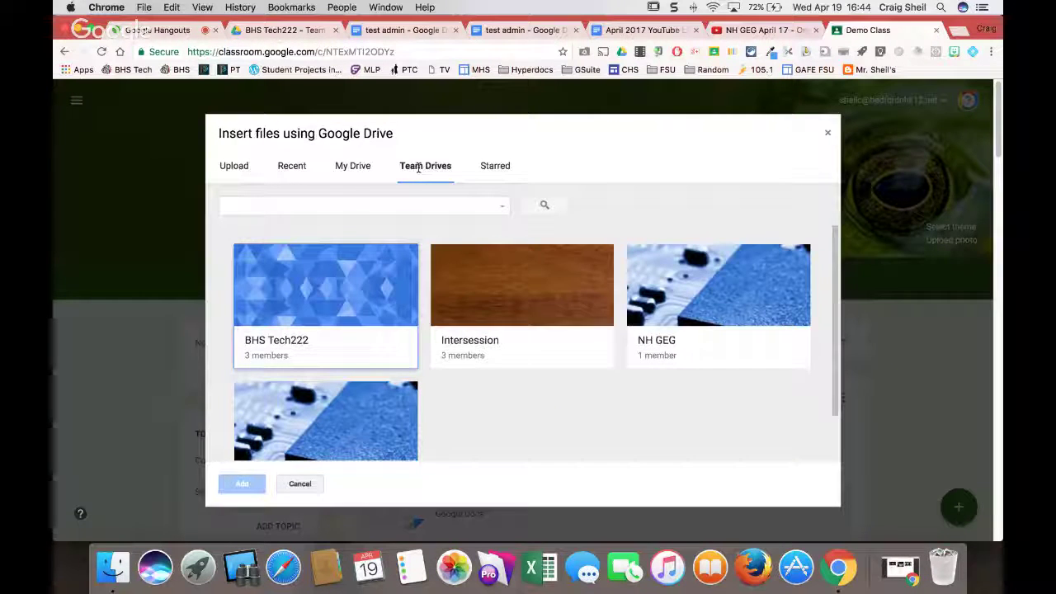
double_click(341, 331)
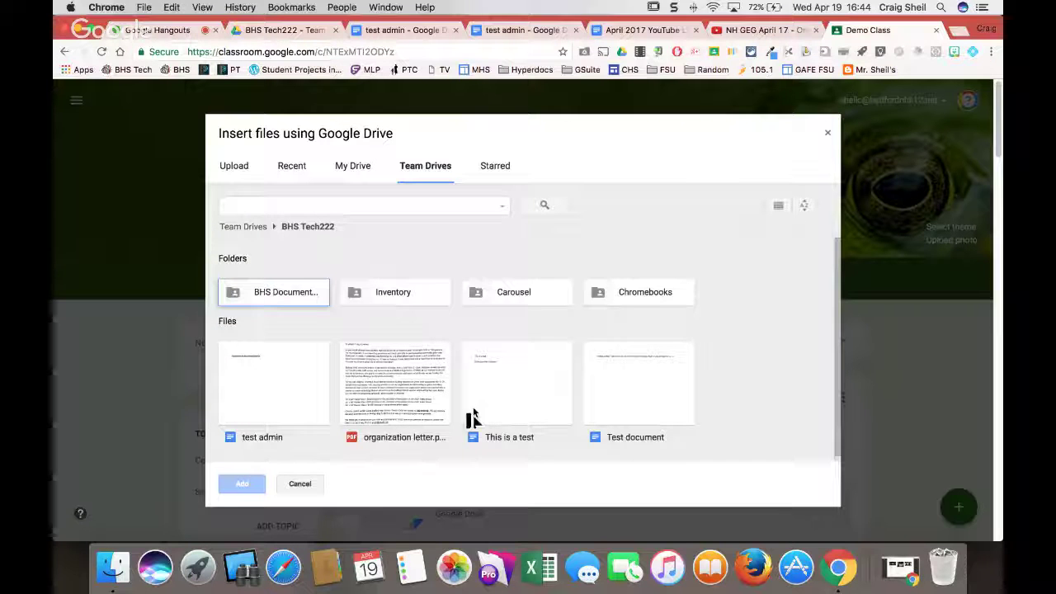
double_click(269, 405)
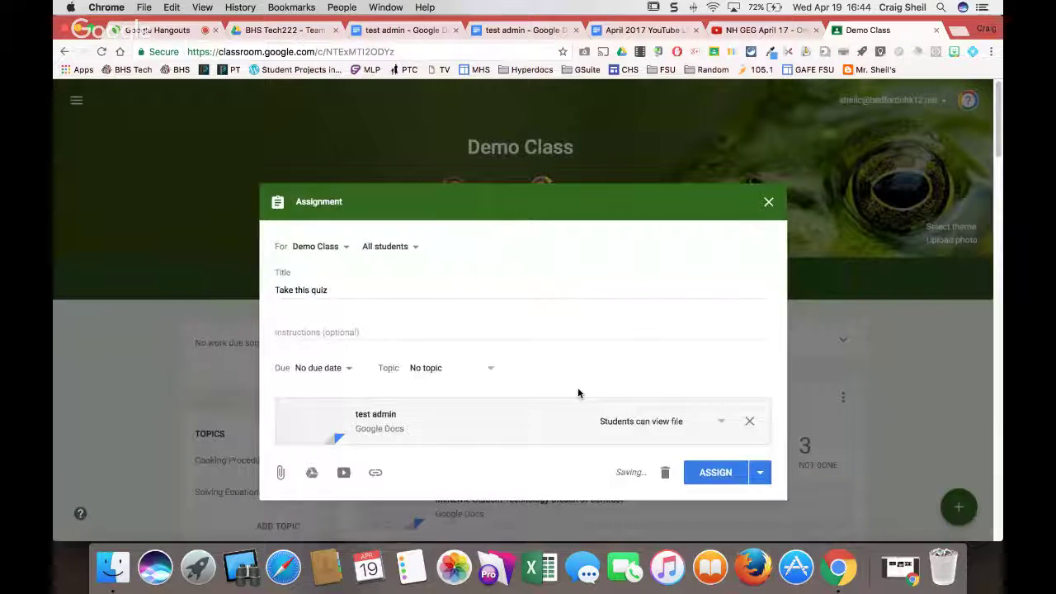
click(668, 422)
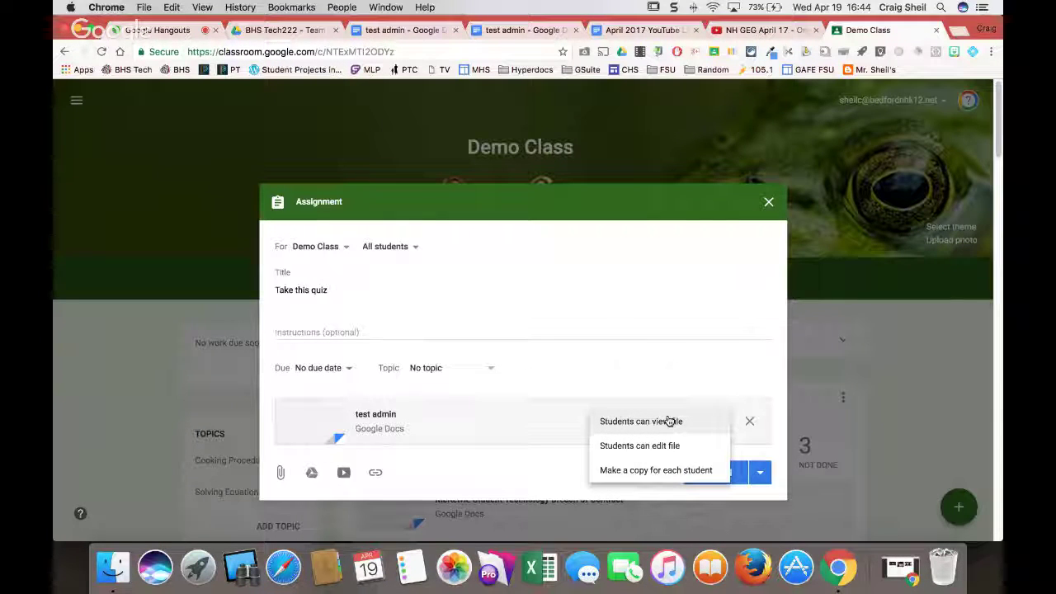
- Close the draft assignment and go back through the test admin tab to the BHS Tech222 listing
click(767, 203)
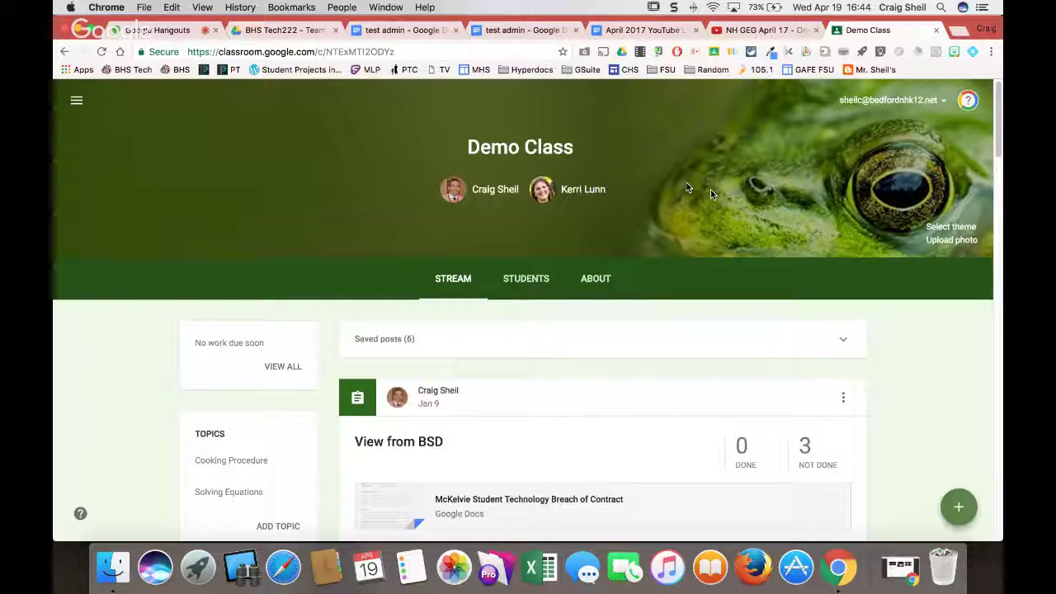
click(404, 30)
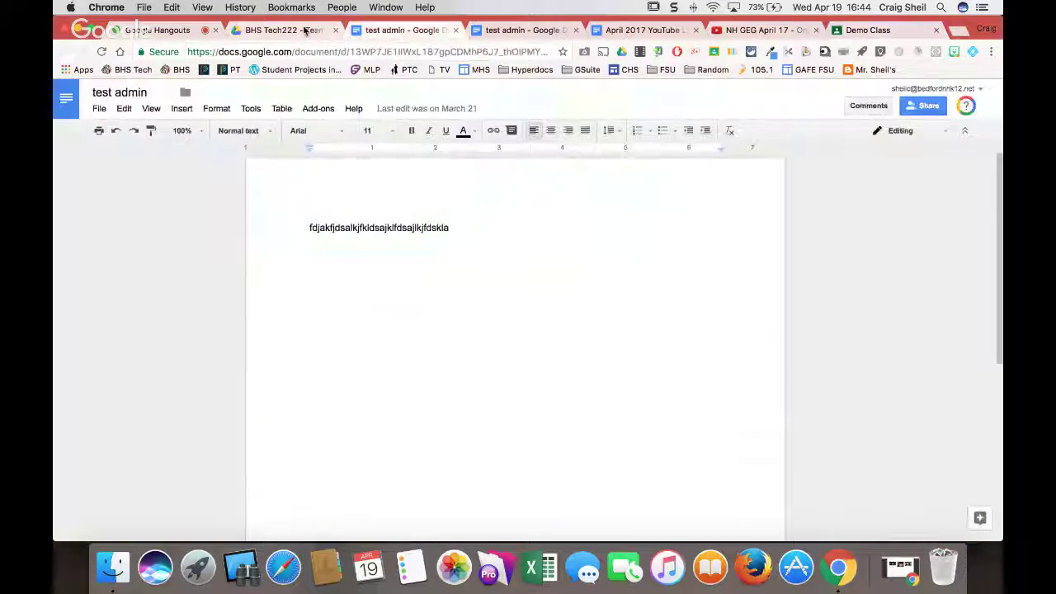
click(305, 30)
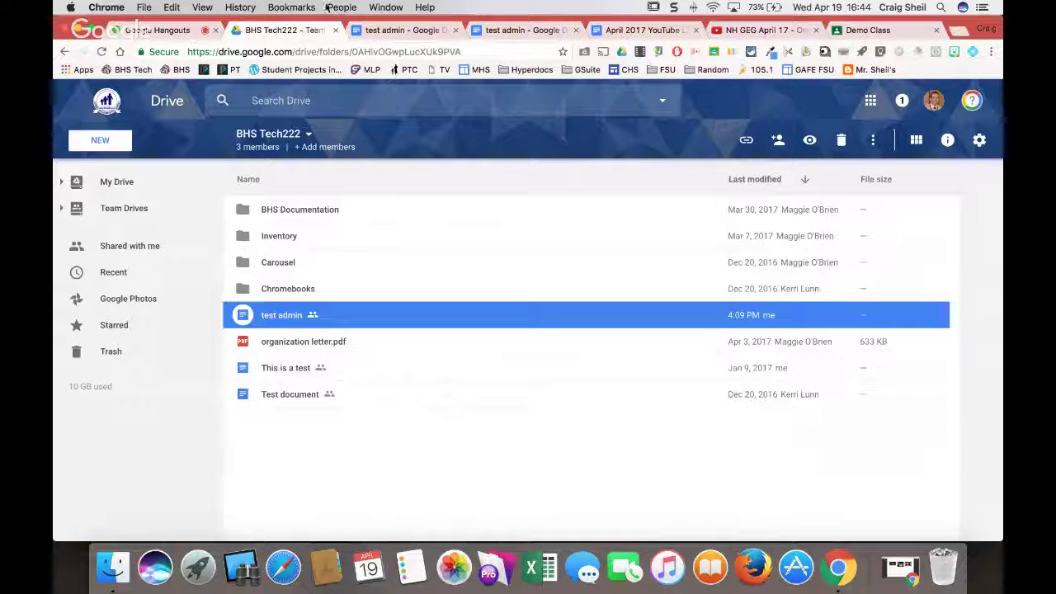
- Create a new Google Docs document from My Drive
click(124, 184)
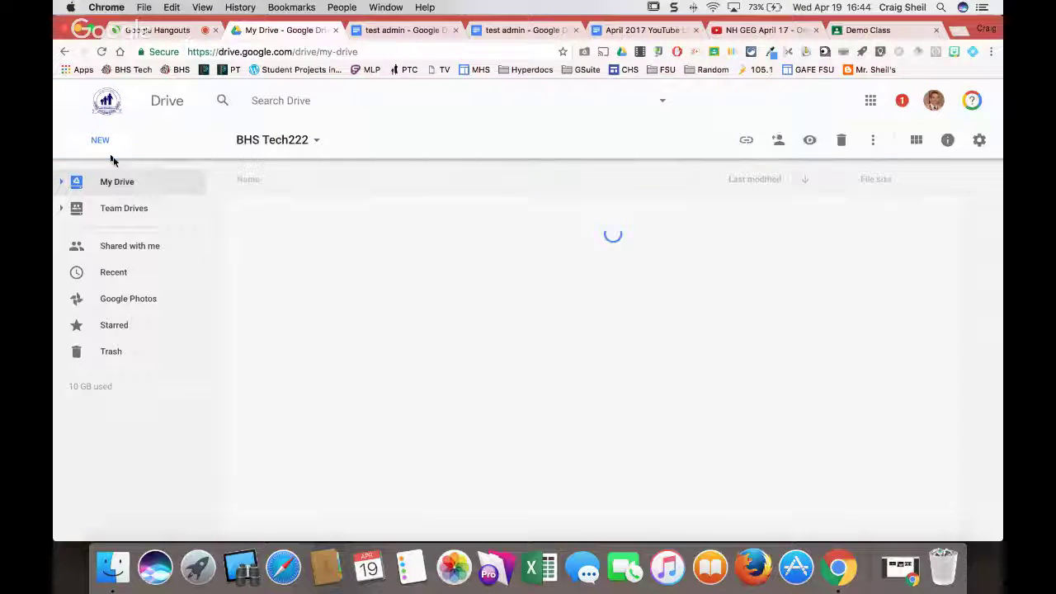
click(99, 140)
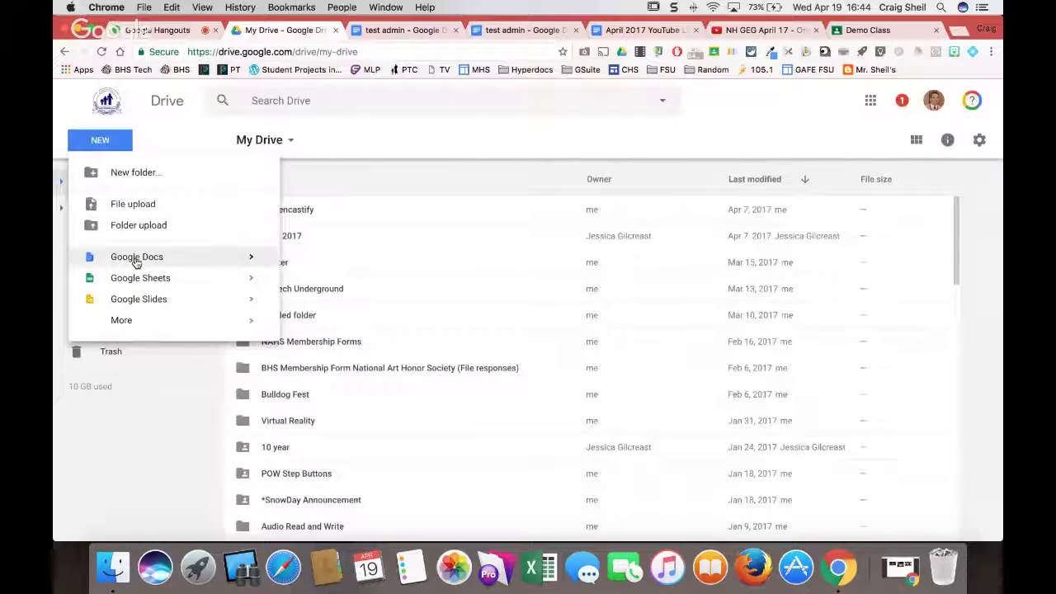
click(137, 257)
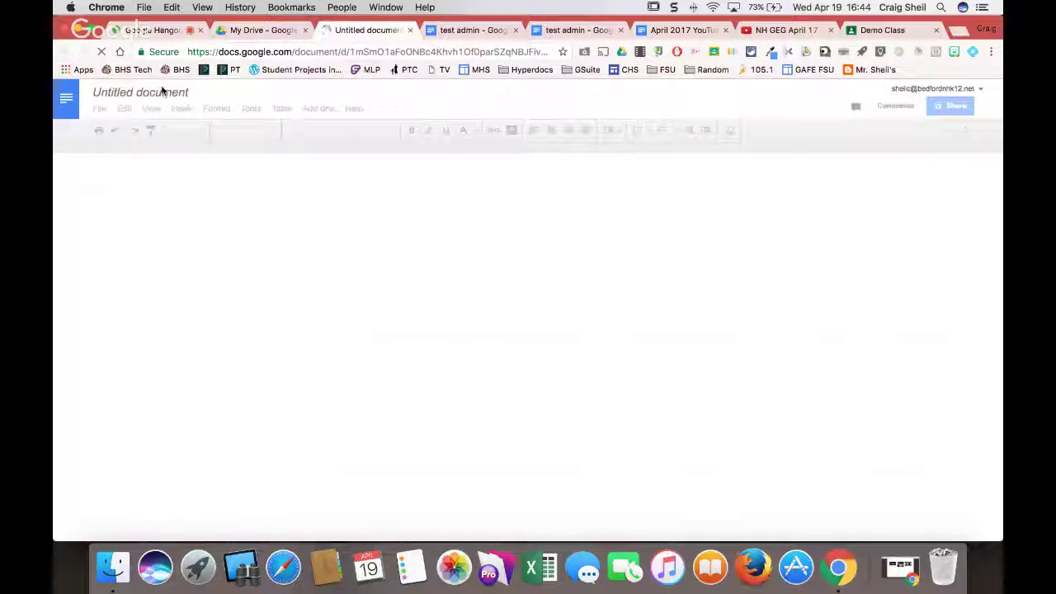
- Rename the document 'NH GEG Team Drive' and type 'This is an example' in the body
click(162, 95)
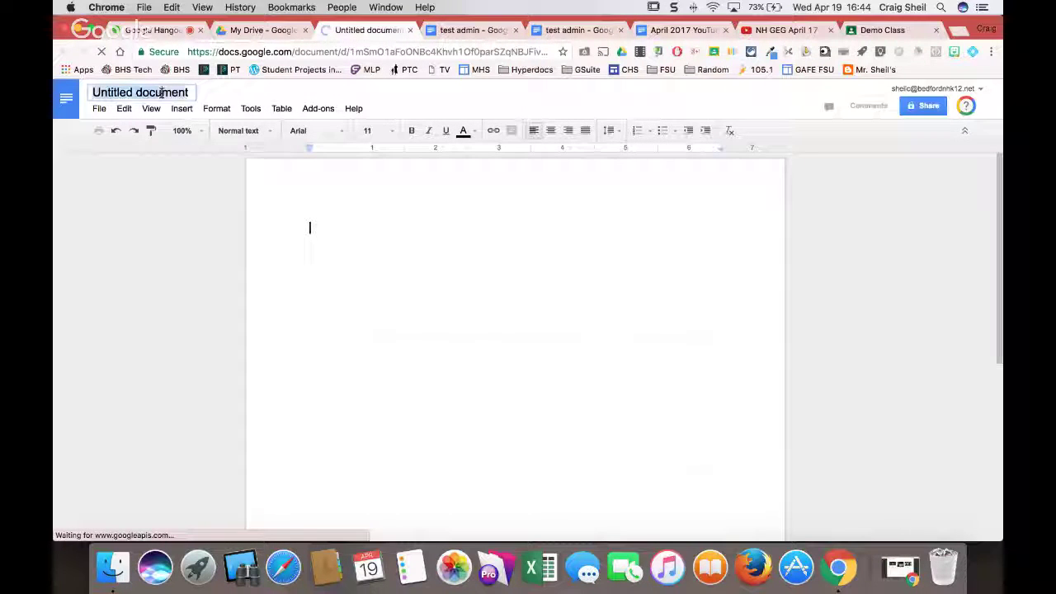
click(162, 95)
text(NH)
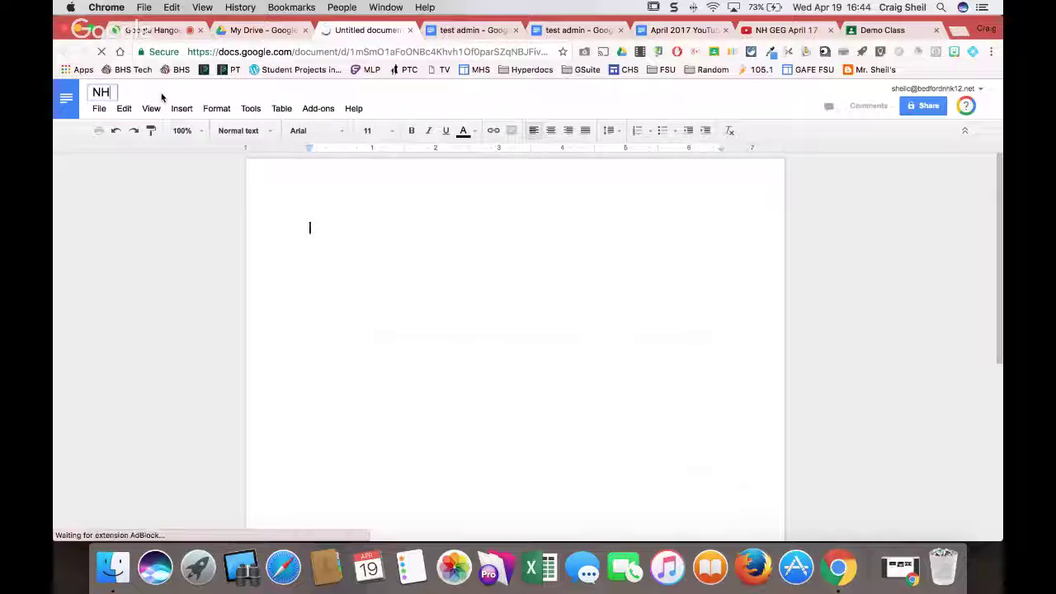
text( GEG Team Drai)
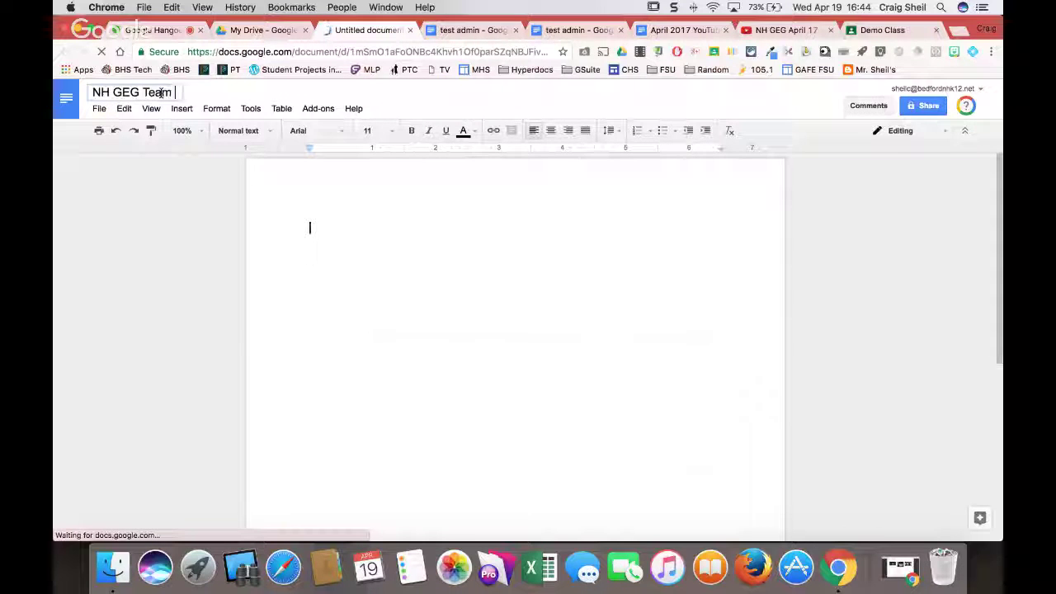
key(BackSpace)
key(BackSpace)
text(ive)
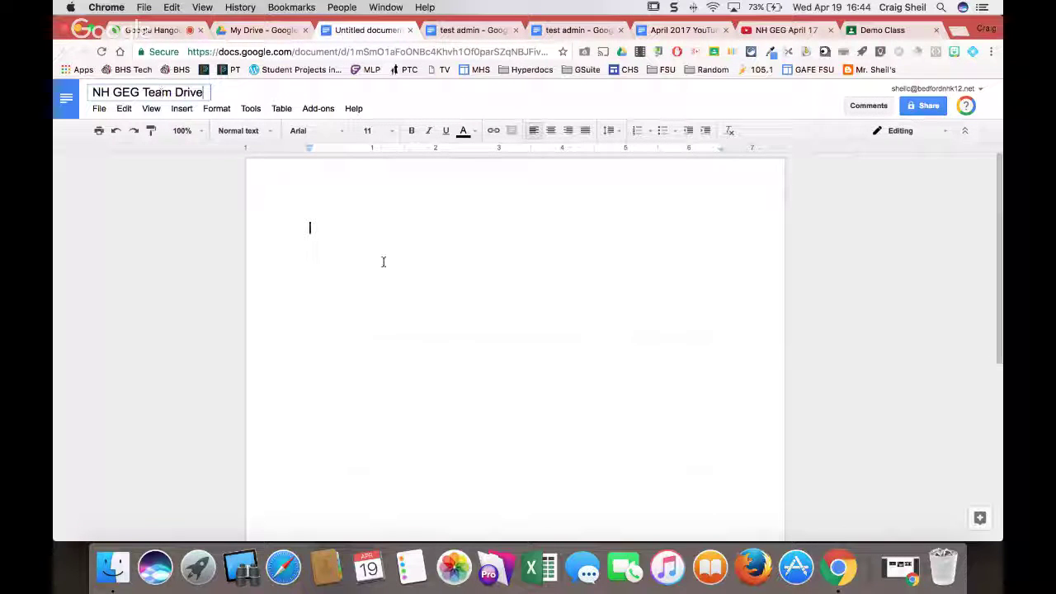
text(T)
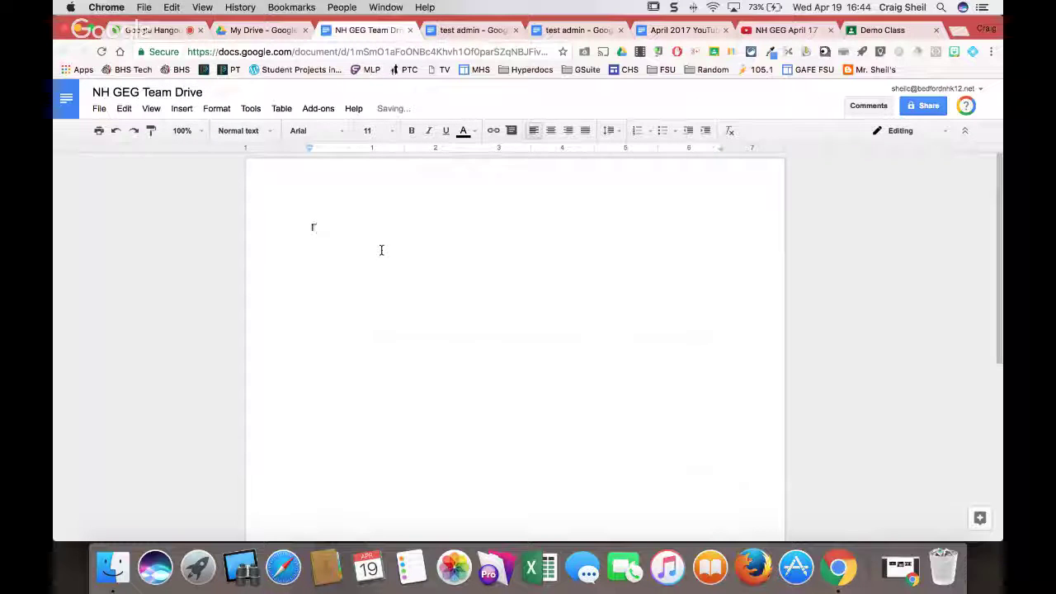
text(his is an example)
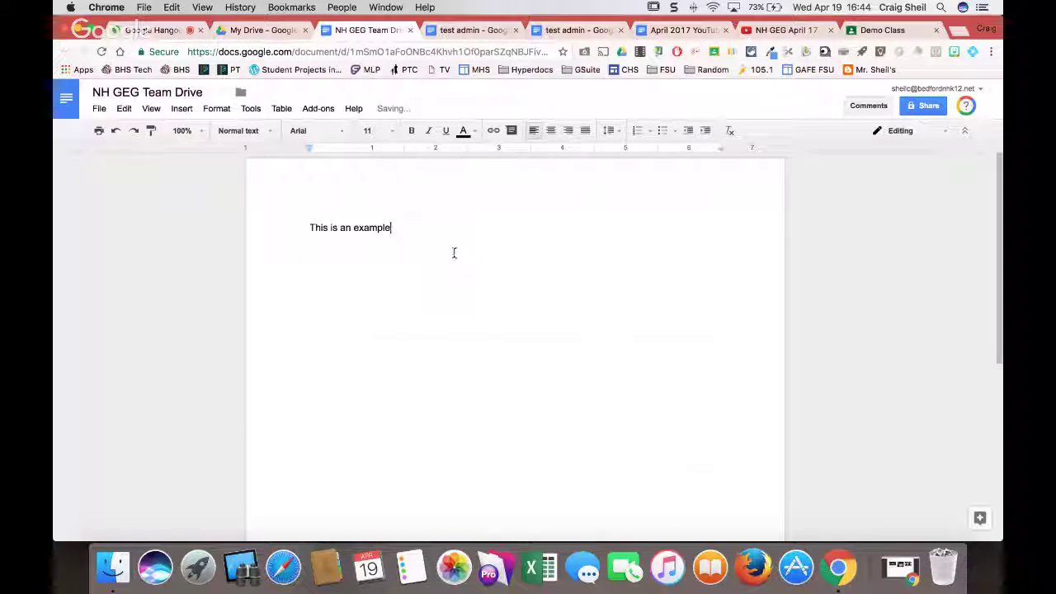
- Drag the NH GEG Team Drive document from Recent into the NH GEG team drive and open it there
click(247, 31)
click(124, 248)
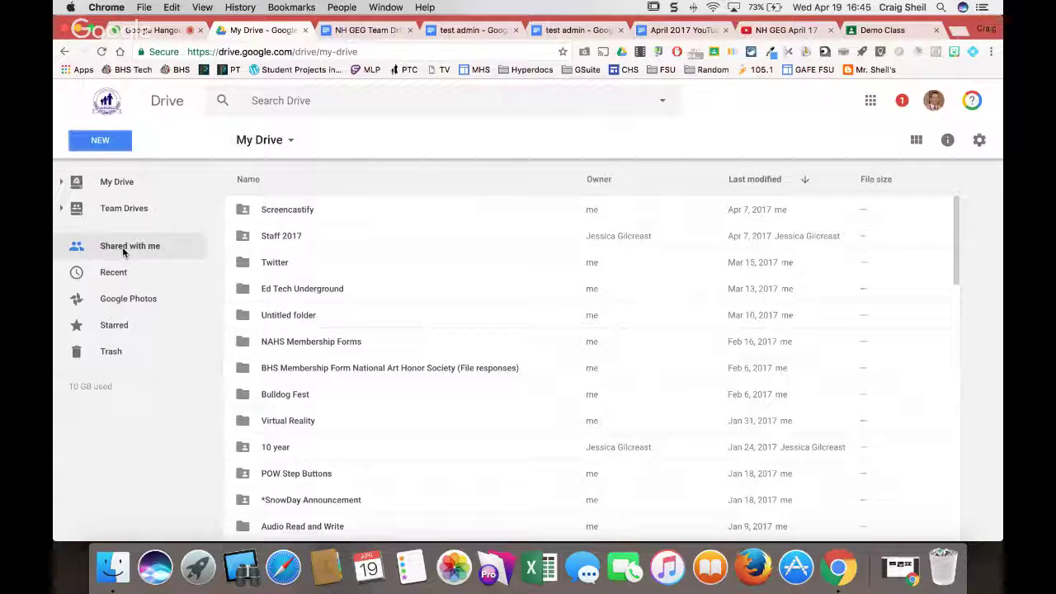
click(63, 210)
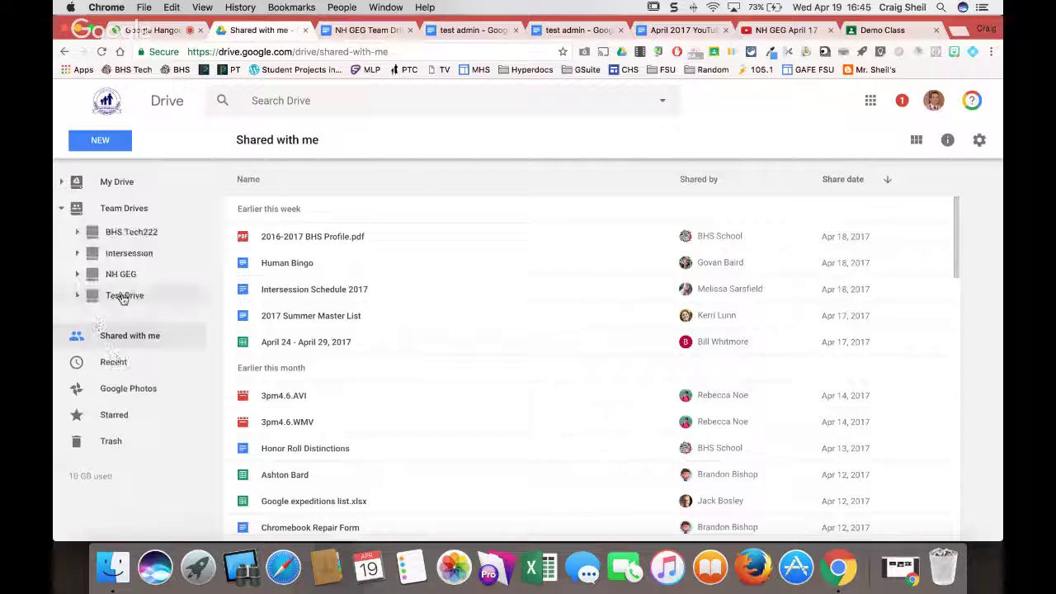
click(119, 363)
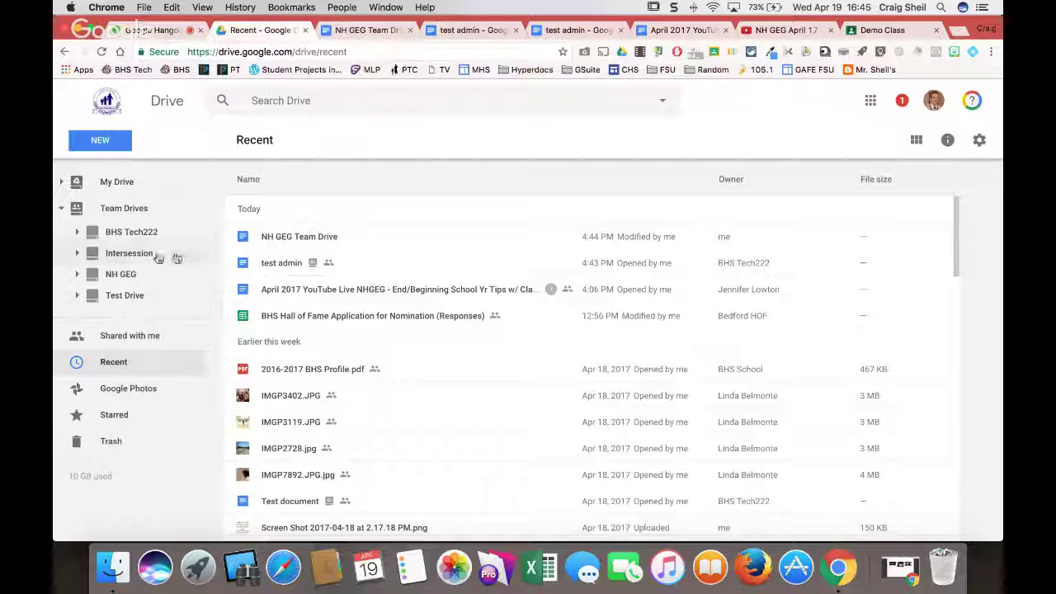
click(310, 239)
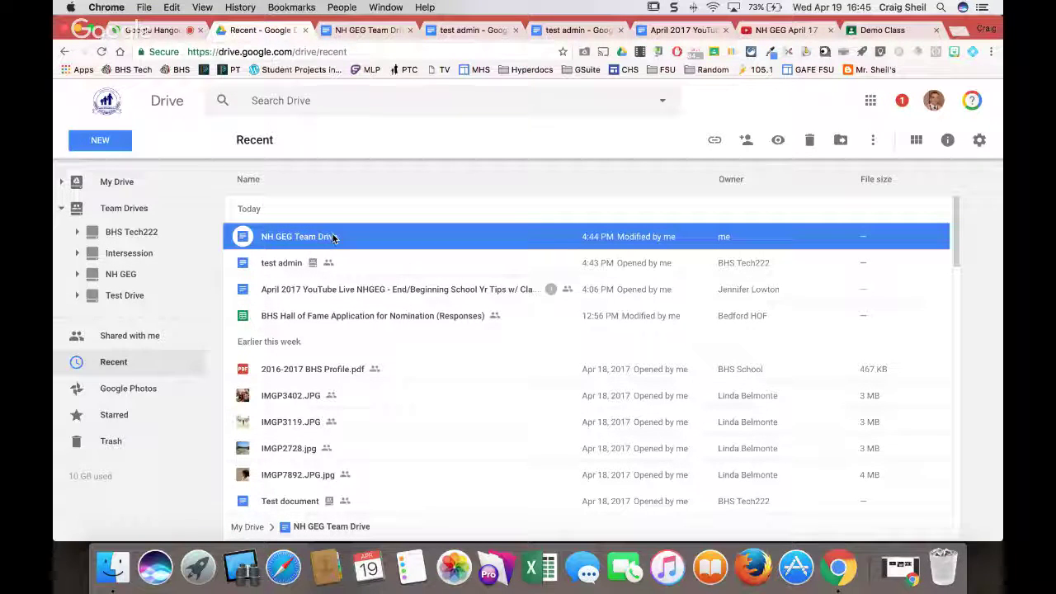
double_click(752, 246)
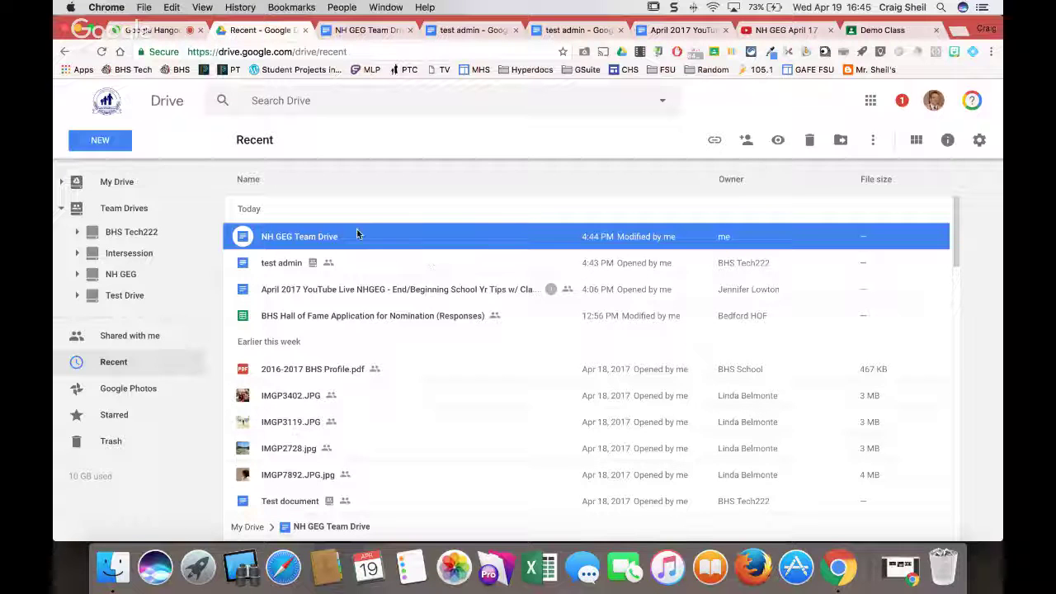
drag(357, 235, 122, 282)
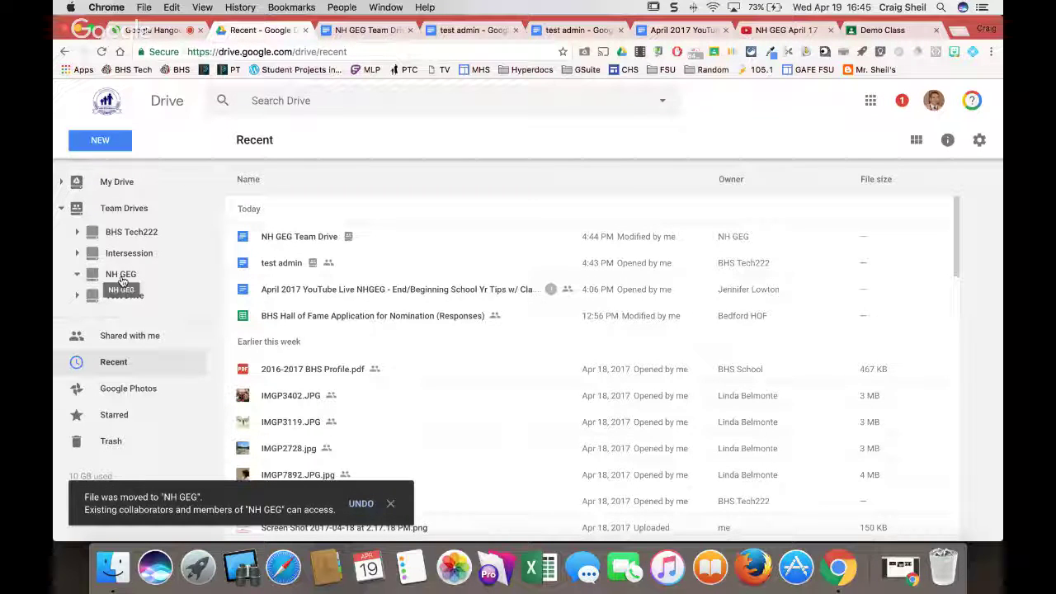
click(124, 281)
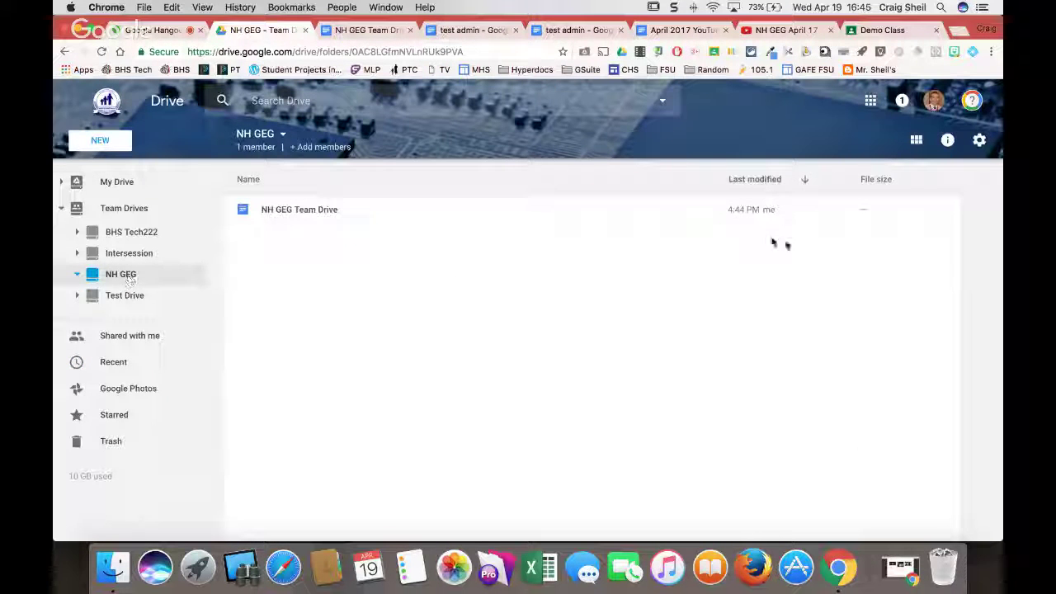
double_click(309, 209)
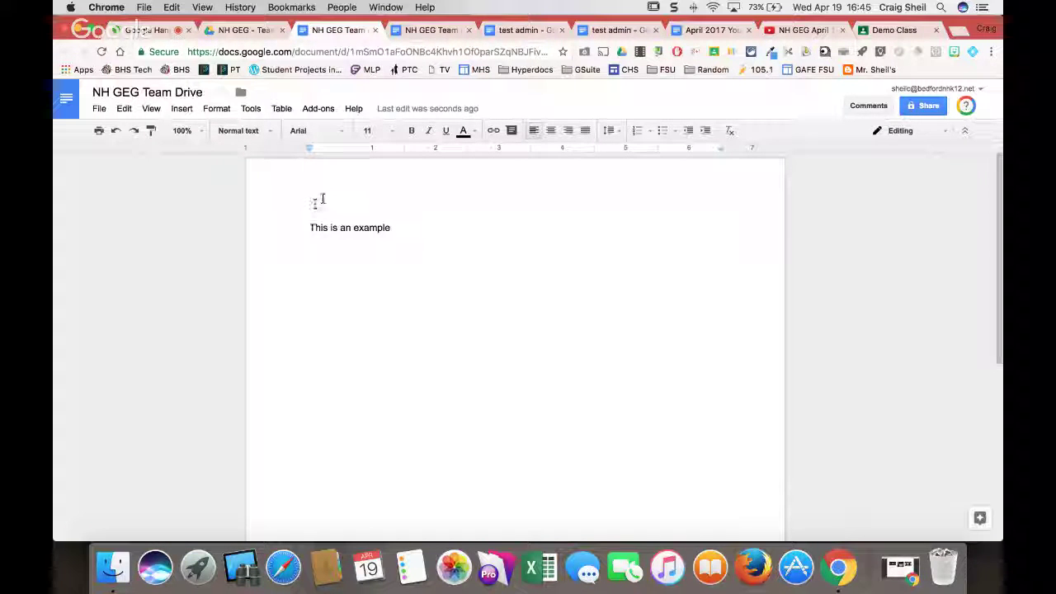
- Check who has access to the NH GEG Team Drive document
click(922, 110)
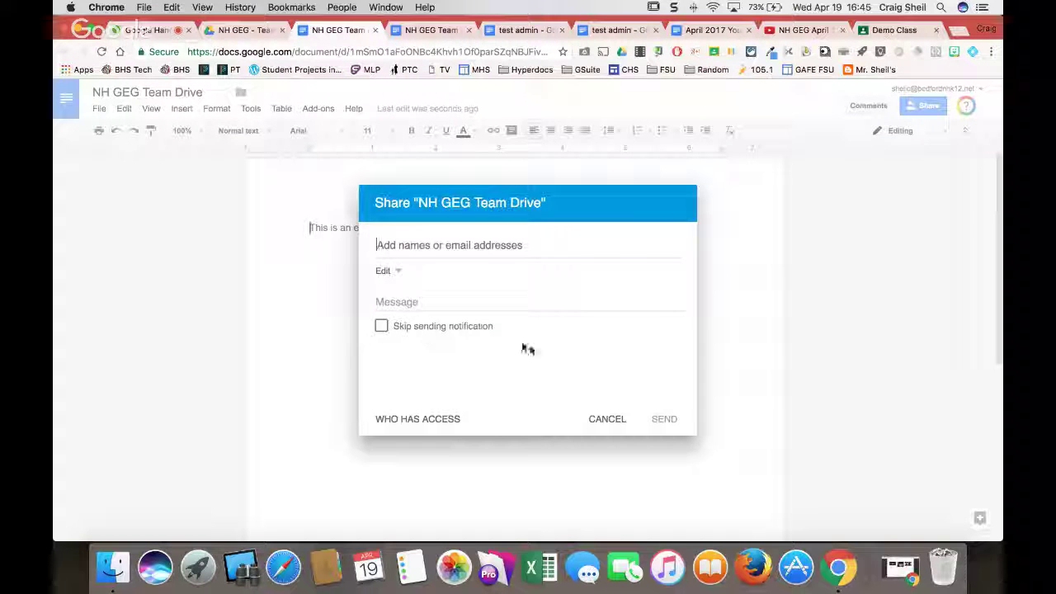
click(456, 419)
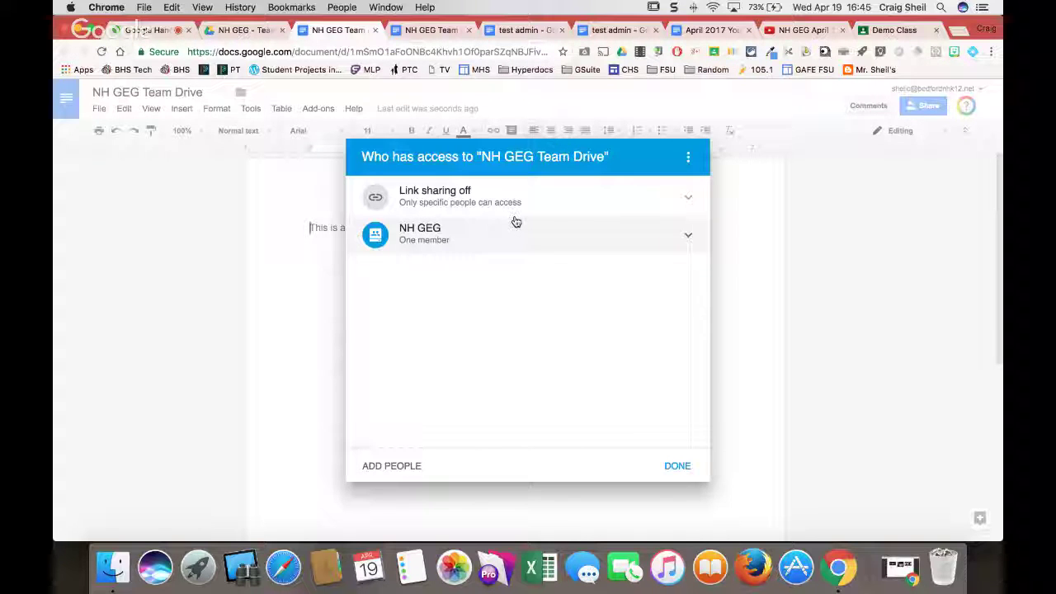
click(677, 465)
- Compare its sharing options with those of the April 2017 YouTube Live NHGEG document
click(927, 108)
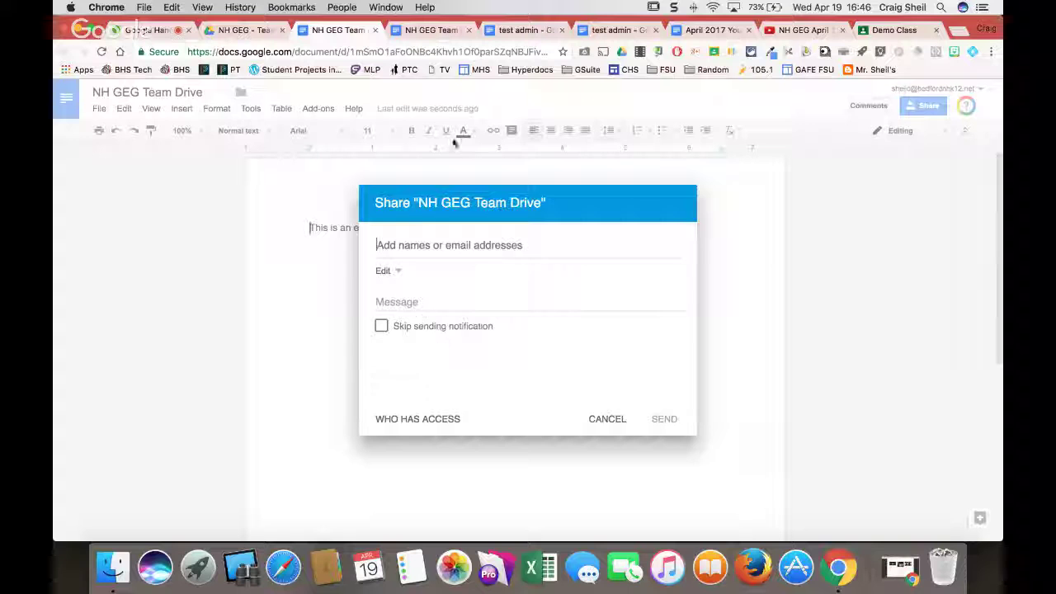
click(715, 30)
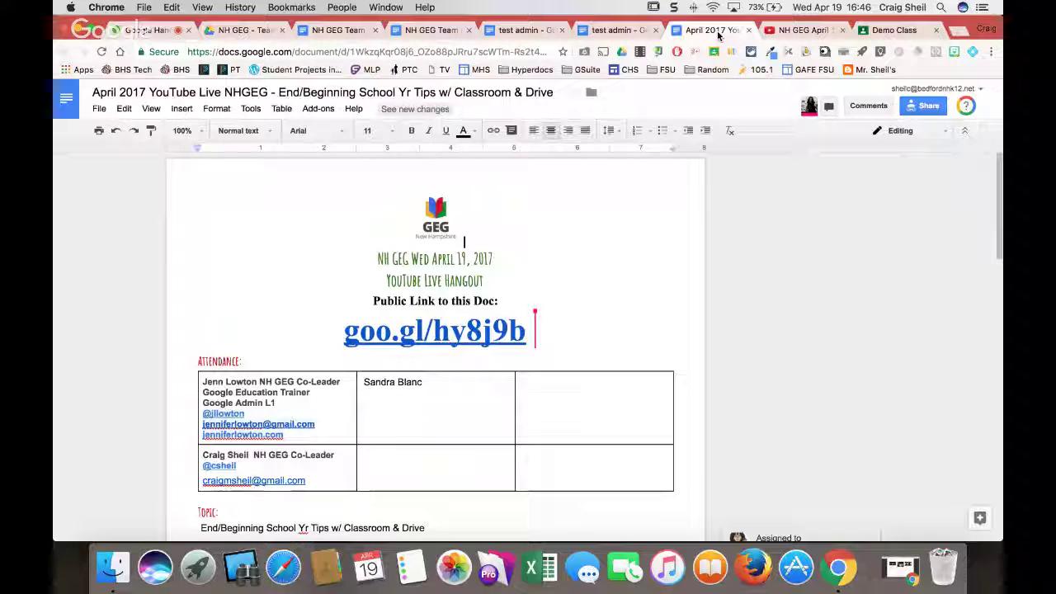
click(922, 110)
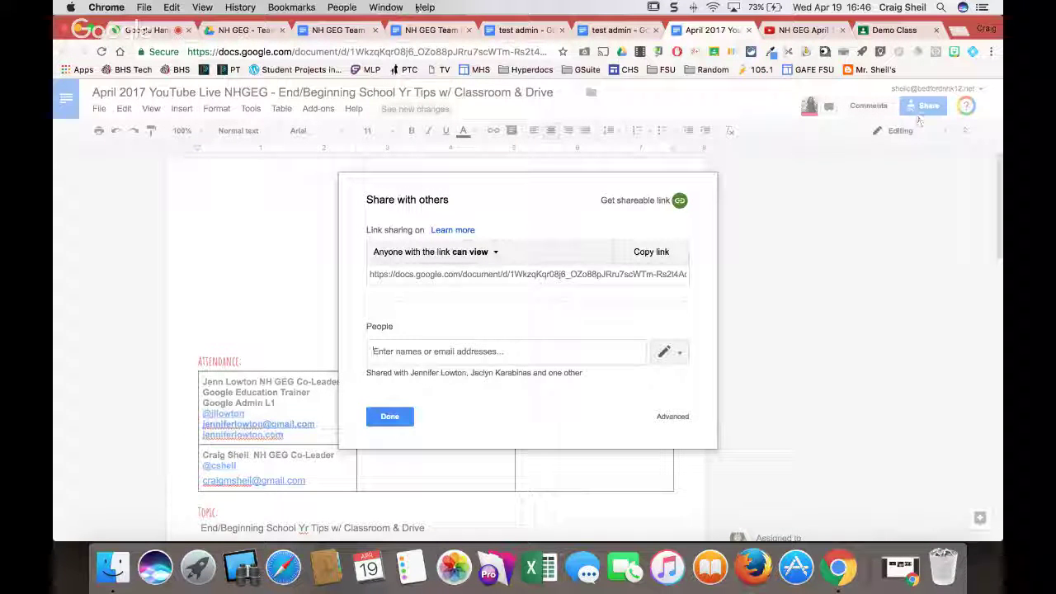
click(339, 30)
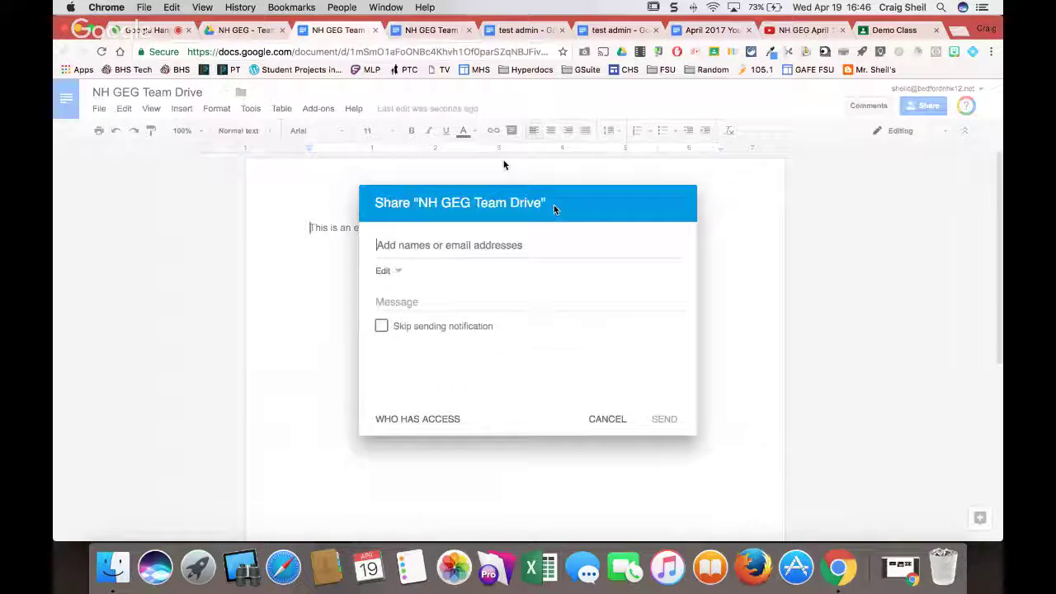
- Turn on link sharing so Bedford School District users with the link can view the document
click(427, 423)
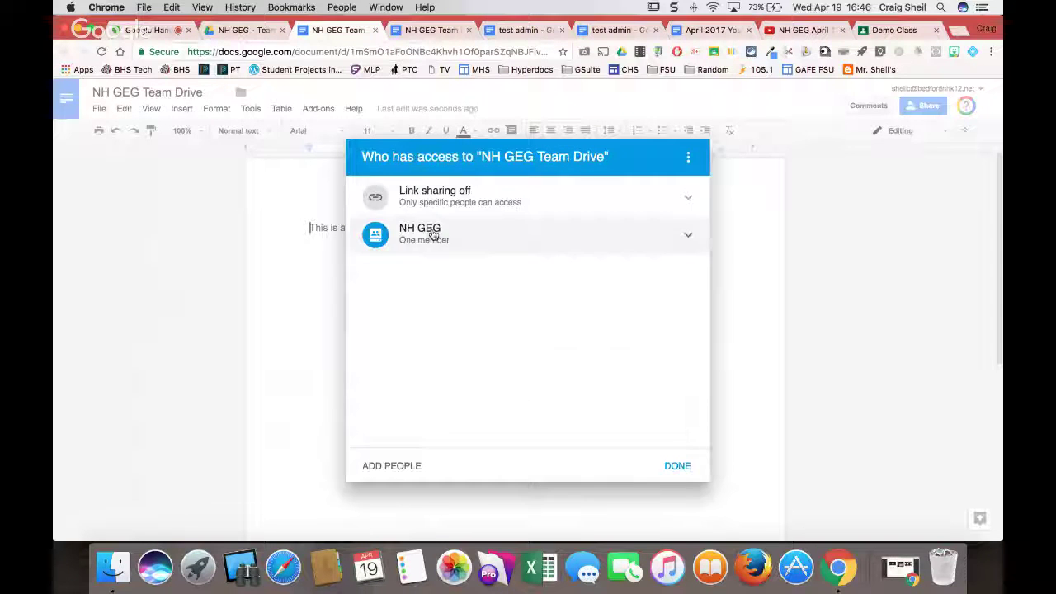
click(688, 200)
click(468, 231)
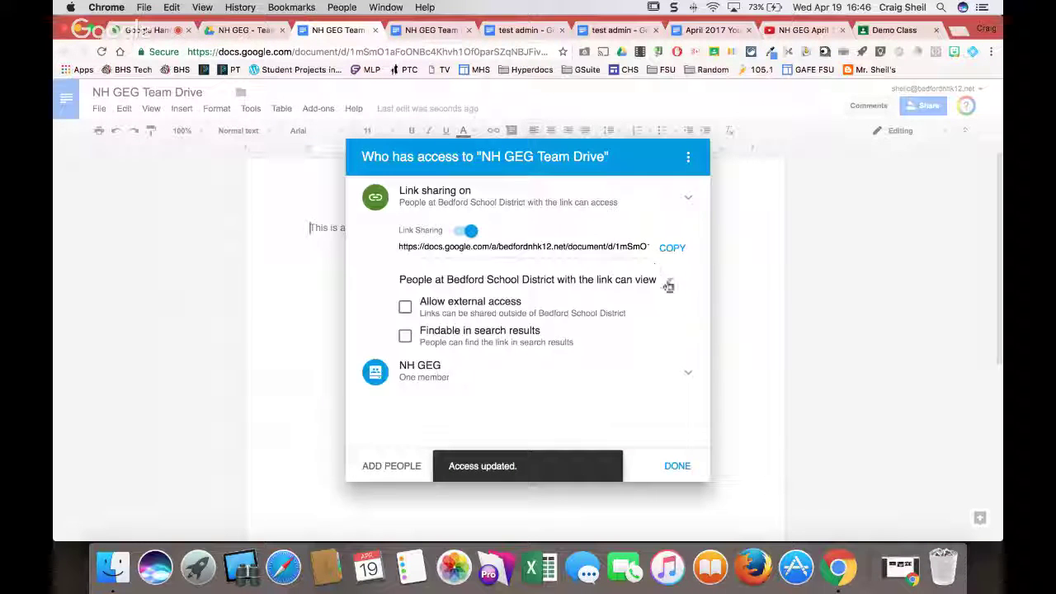
click(668, 283)
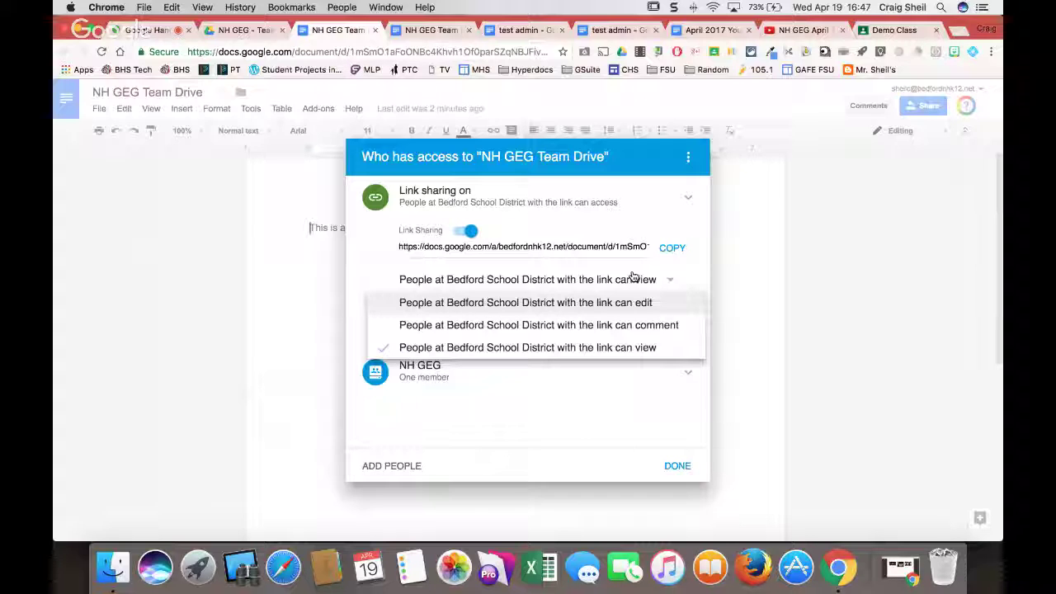
click(676, 466)
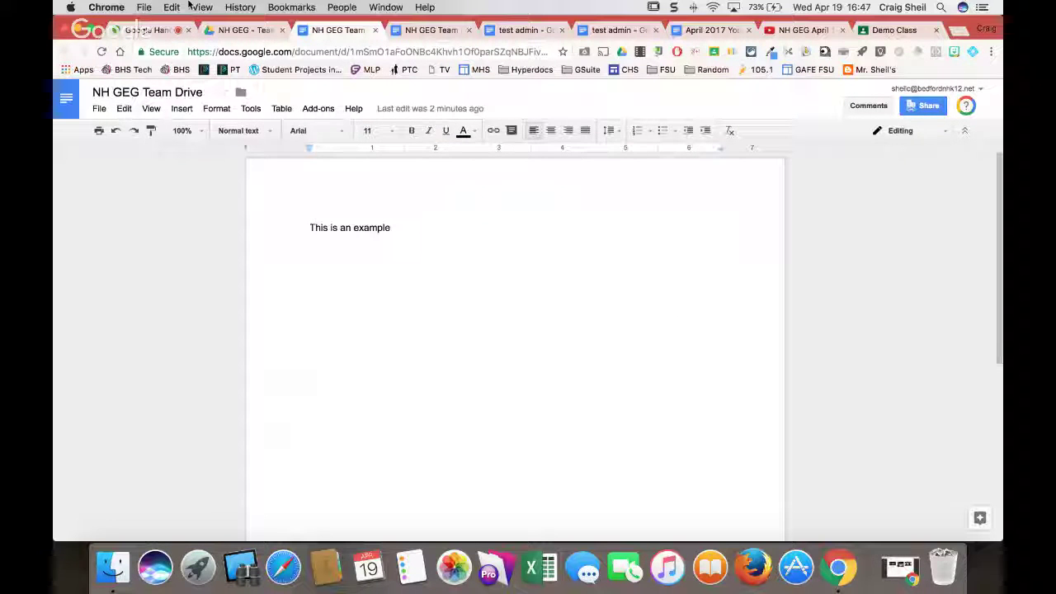
- Drag the test admin document from the BHS Tech222 team drive onto NH GEG
click(245, 31)
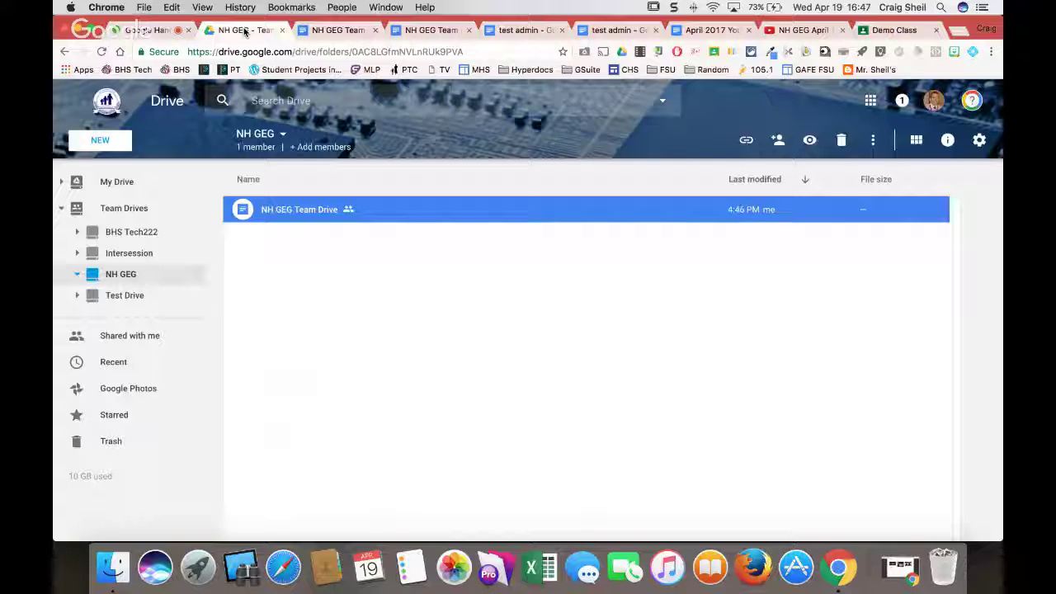
click(139, 229)
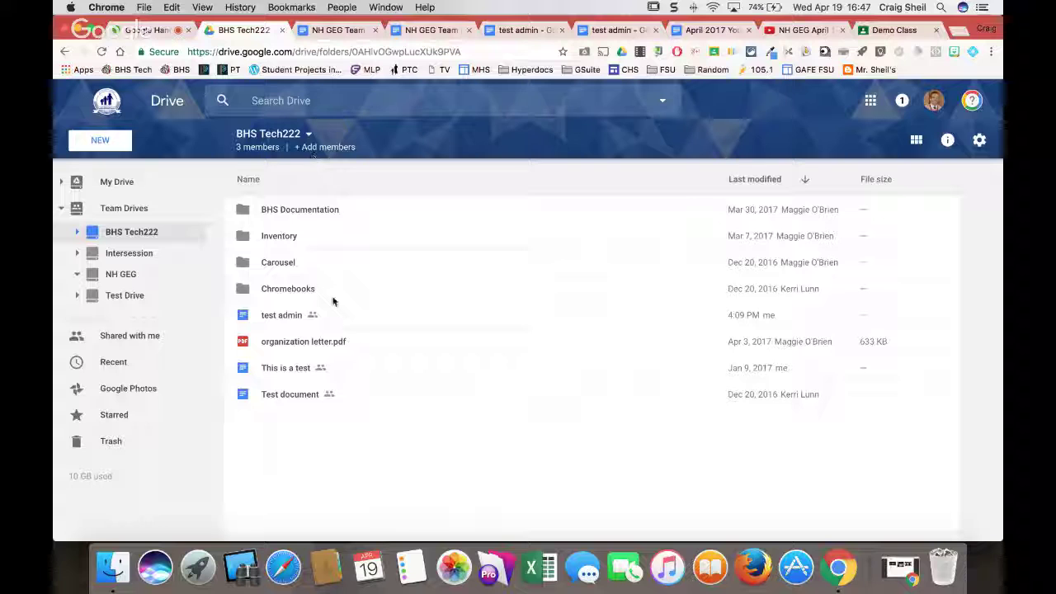
click(287, 367)
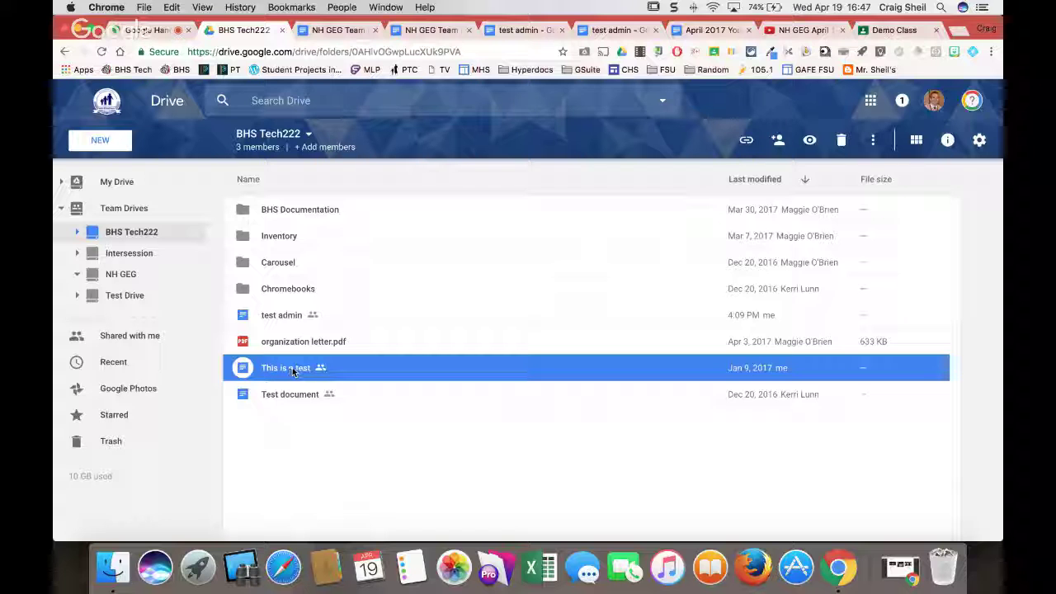
click(280, 315)
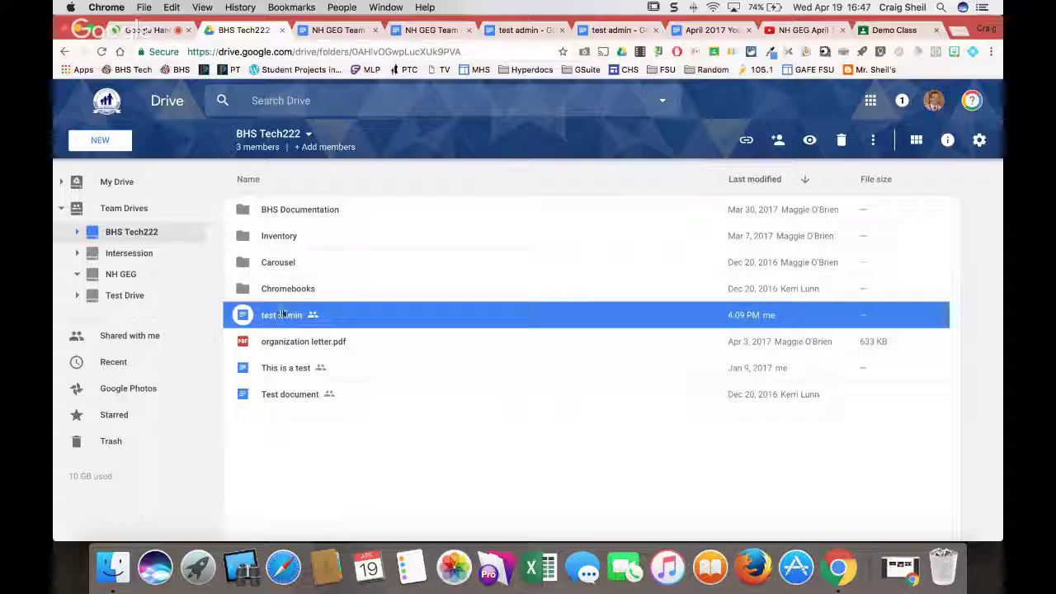
drag(282, 314, 127, 275)
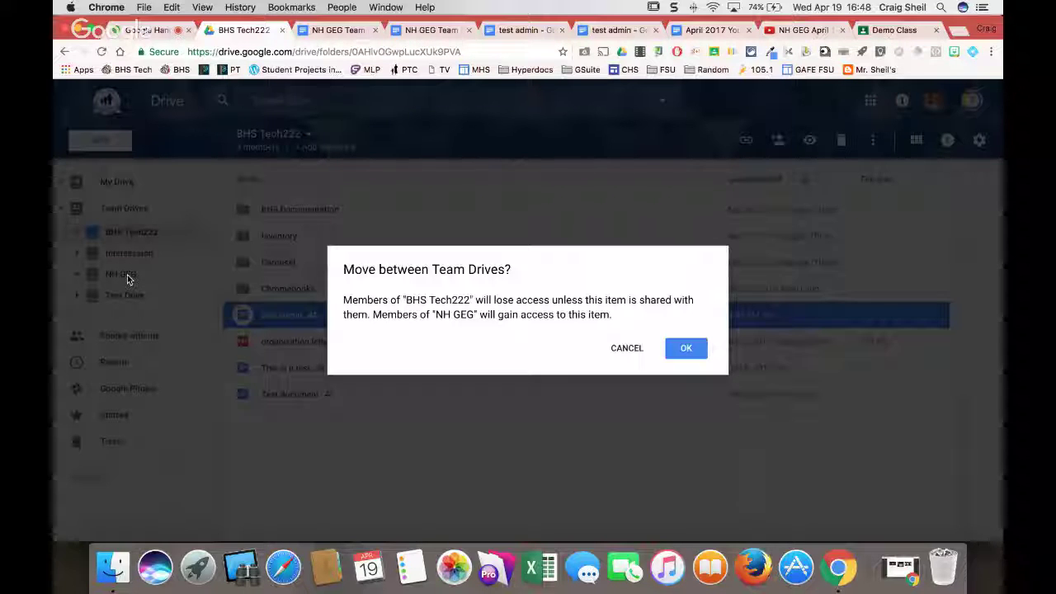
- Cancel moving test admin and show the Team Drives list
click(627, 348)
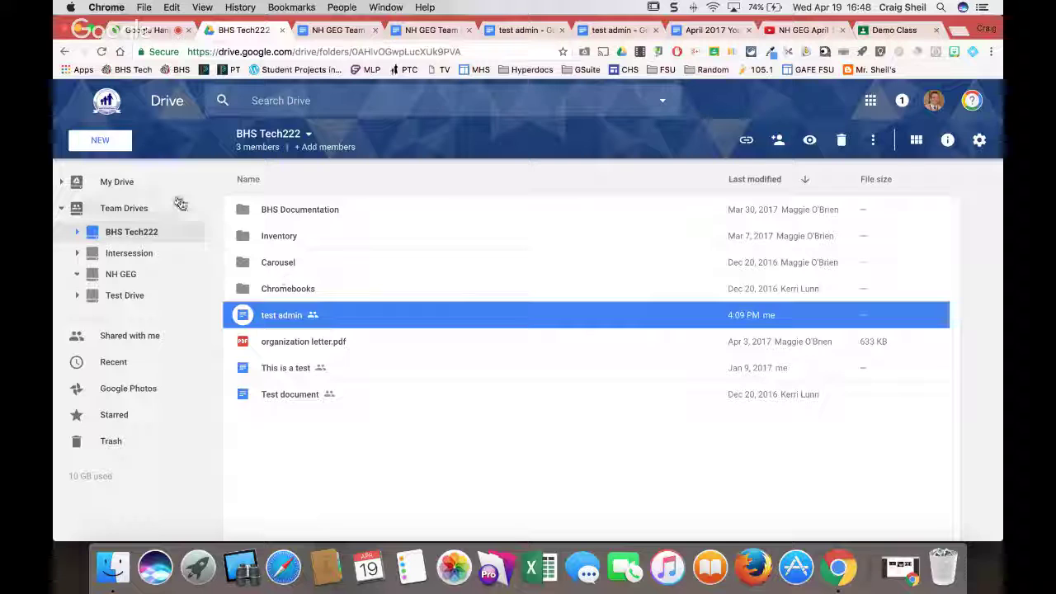
click(137, 212)
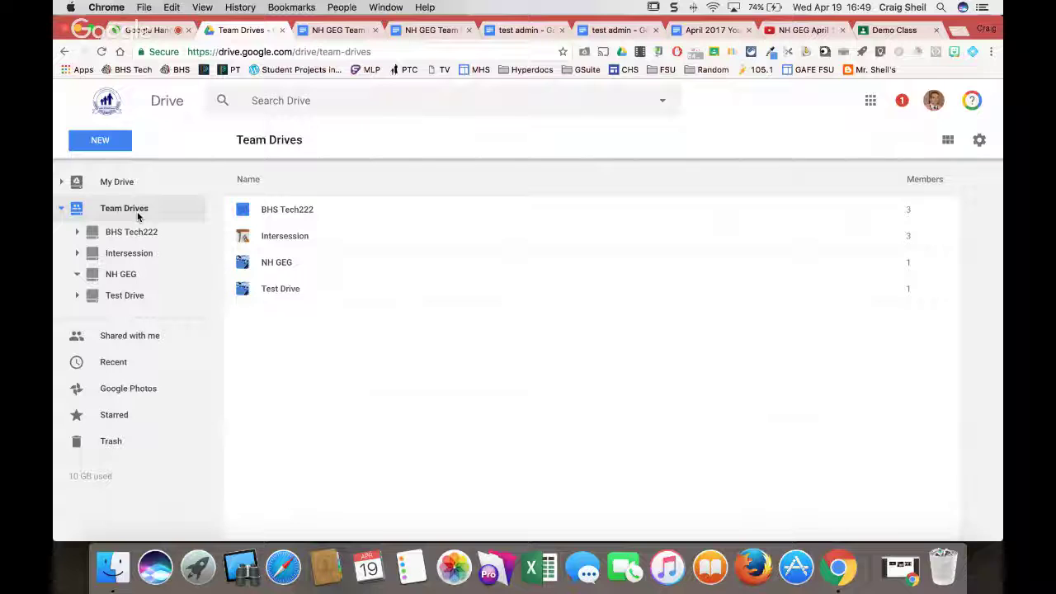
- Expand BHS Tech222's four subfolders in the folder tree and open that team drive
click(79, 234)
click(137, 236)
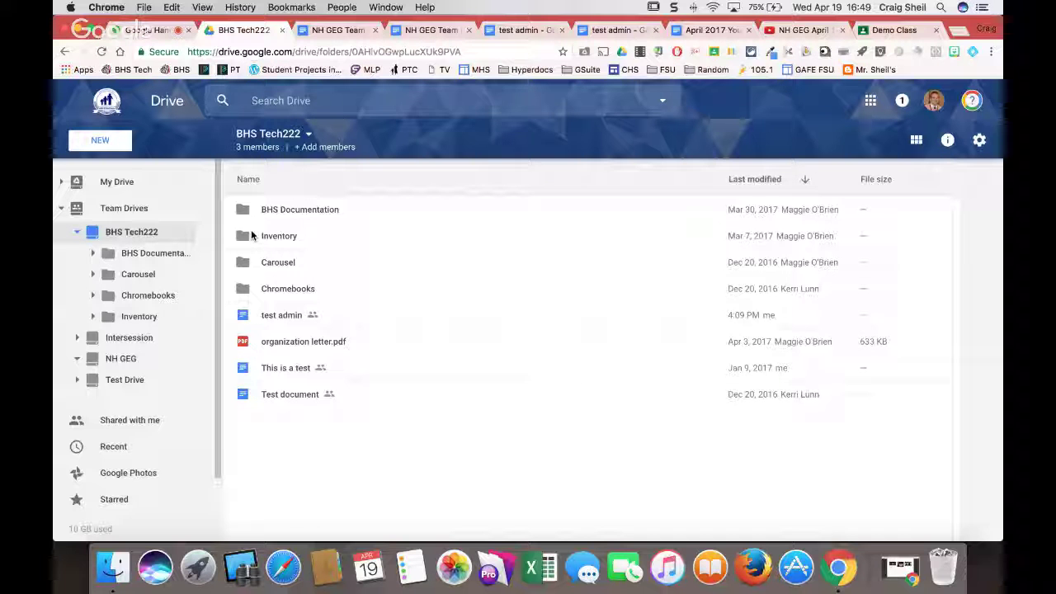
click(980, 142)
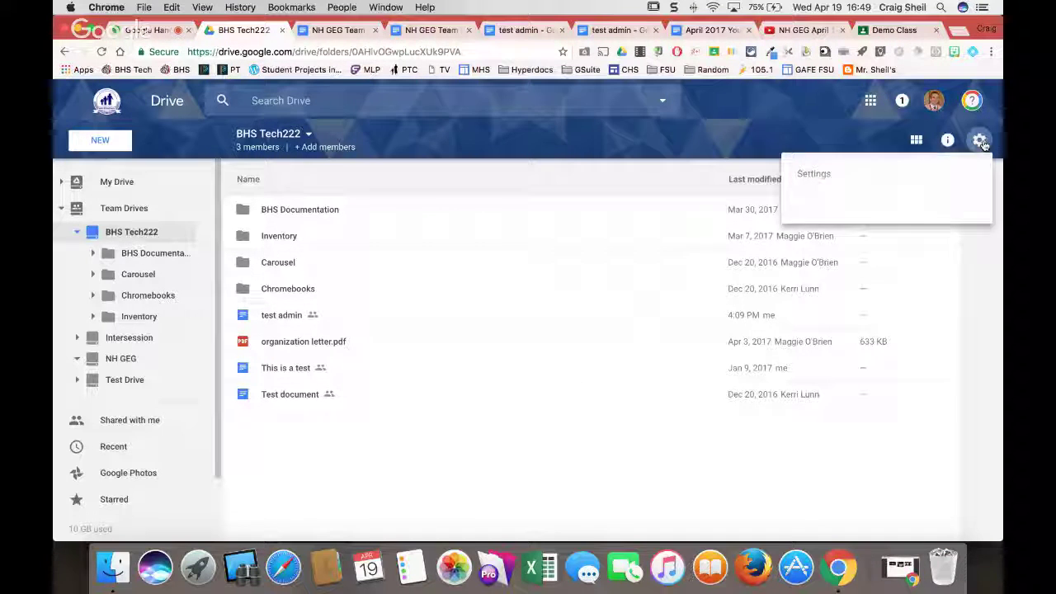
- Apply the blueprint drawing theme from the gallery to the BHS Tech222 team drive
click(416, 143)
click(295, 136)
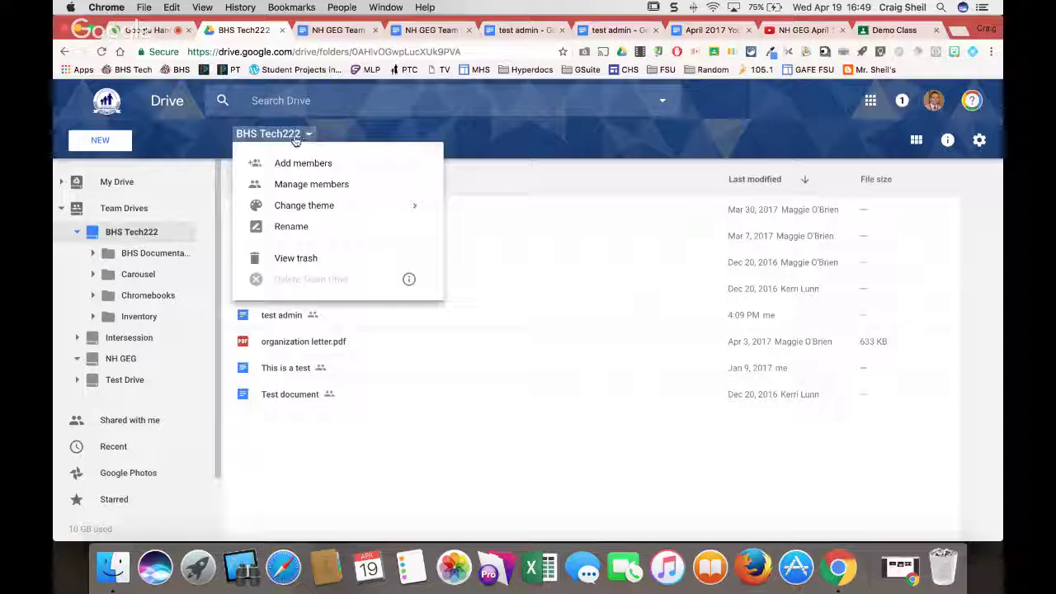
mouse_move(313, 206)
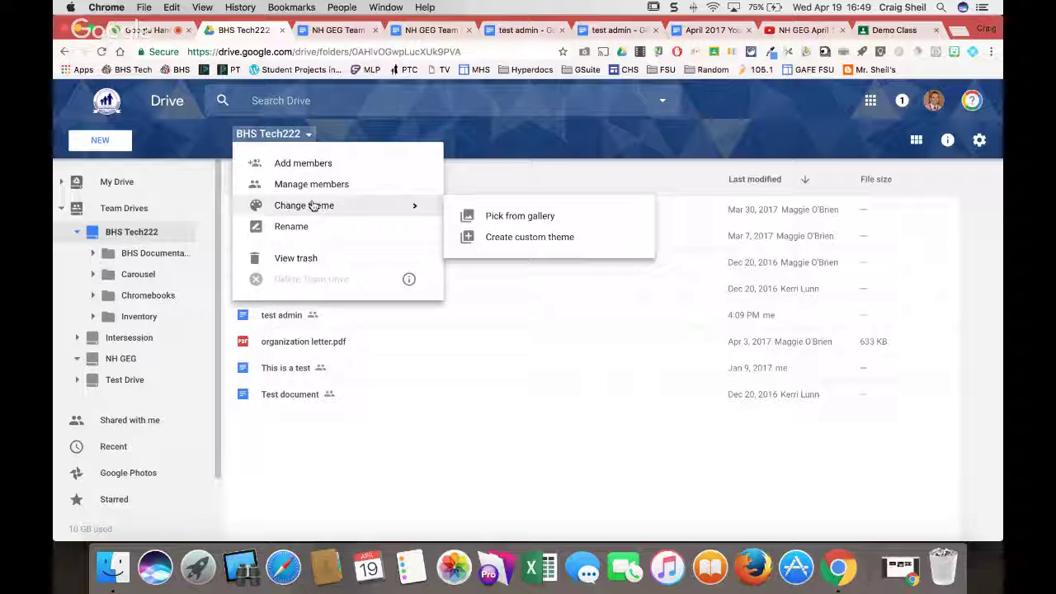
click(523, 216)
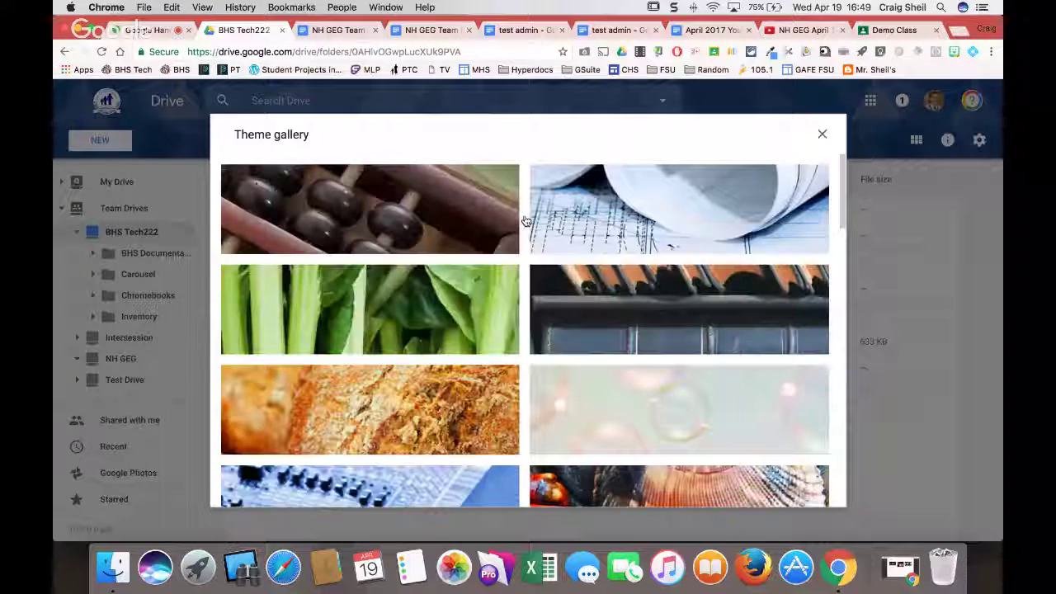
click(787, 169)
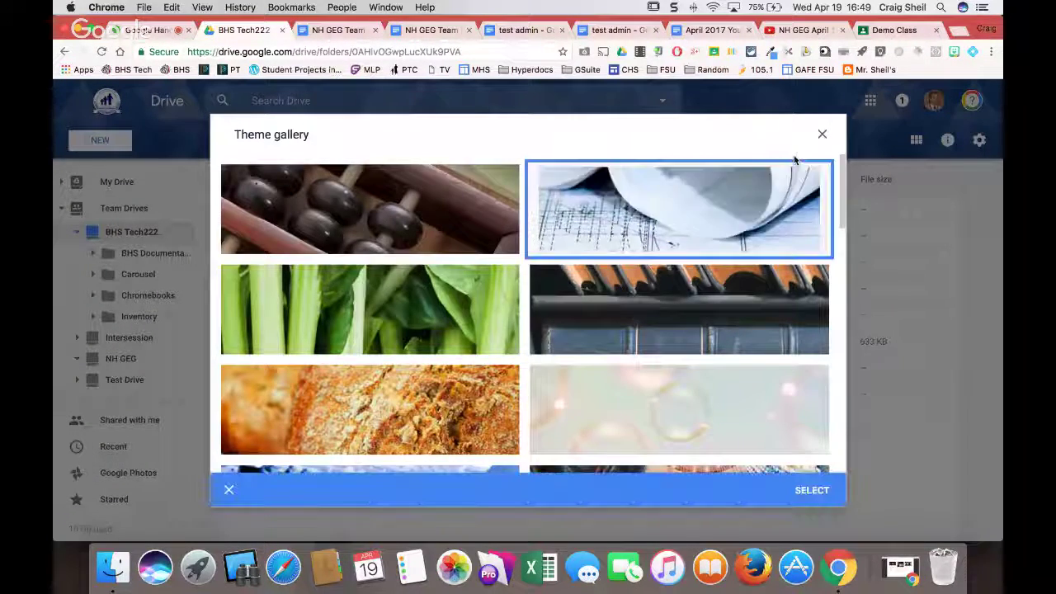
click(818, 497)
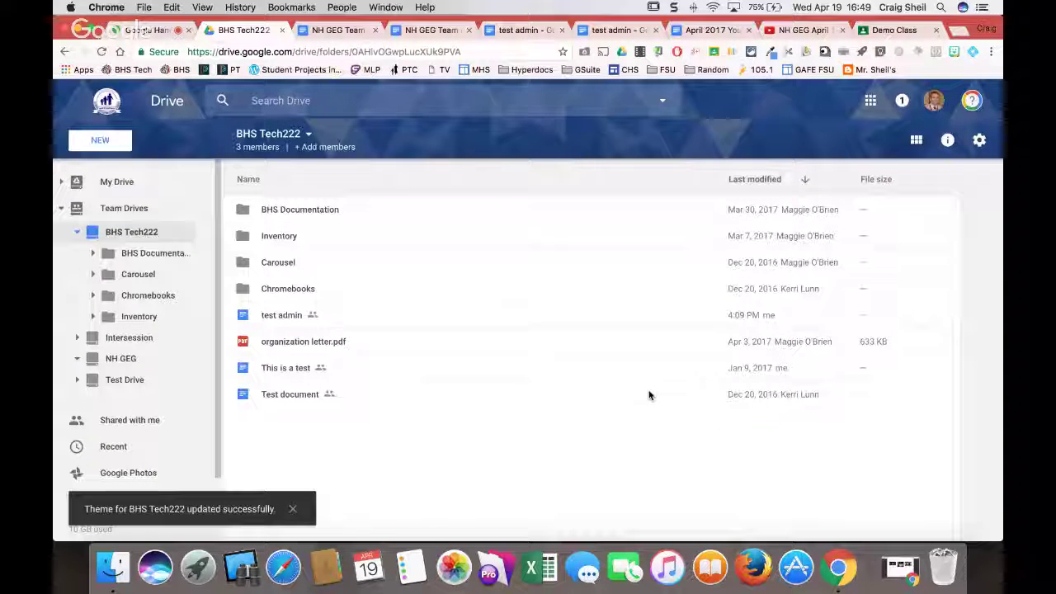
click(298, 135)
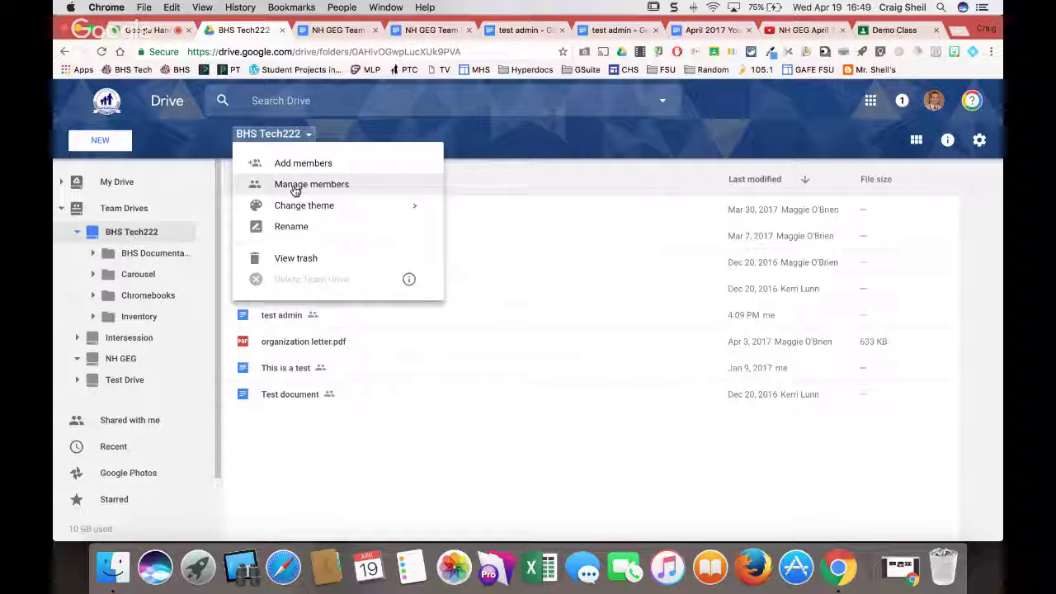
- Open the NH GEG team drive and review new-member access levels without adding anyone
click(124, 360)
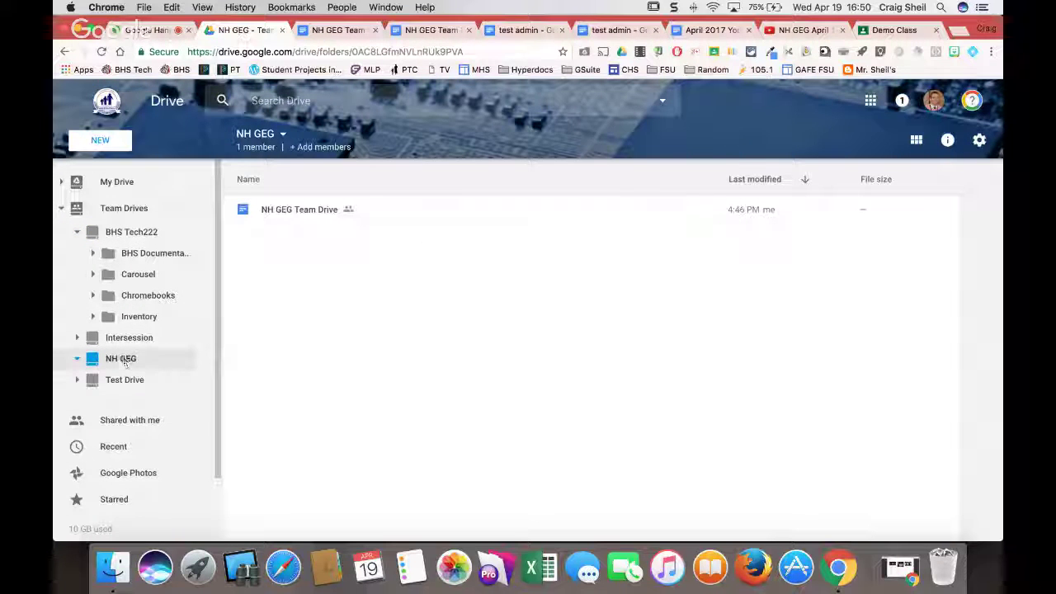
click(306, 149)
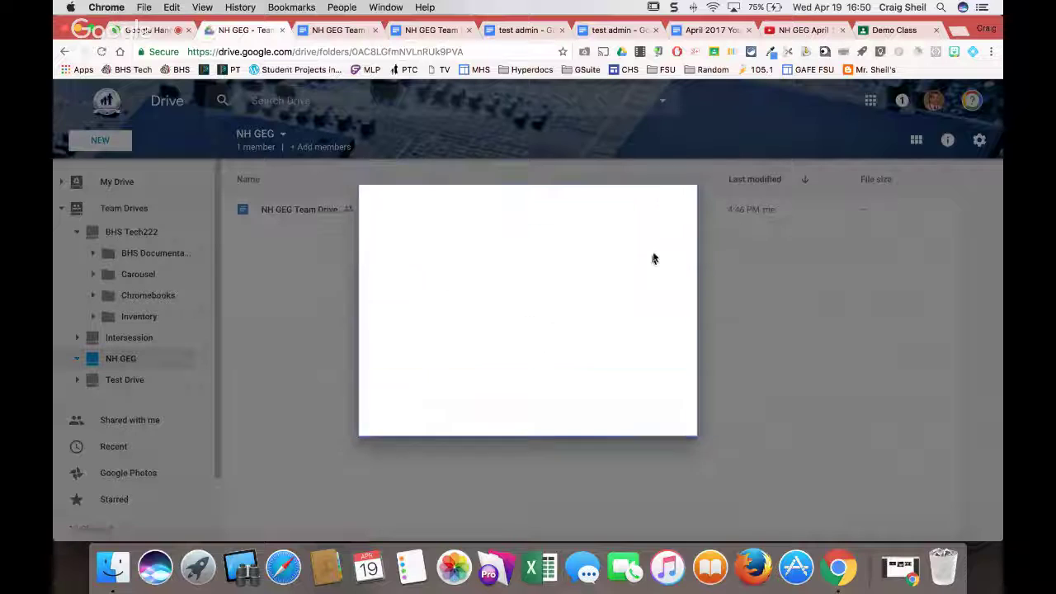
click(394, 286)
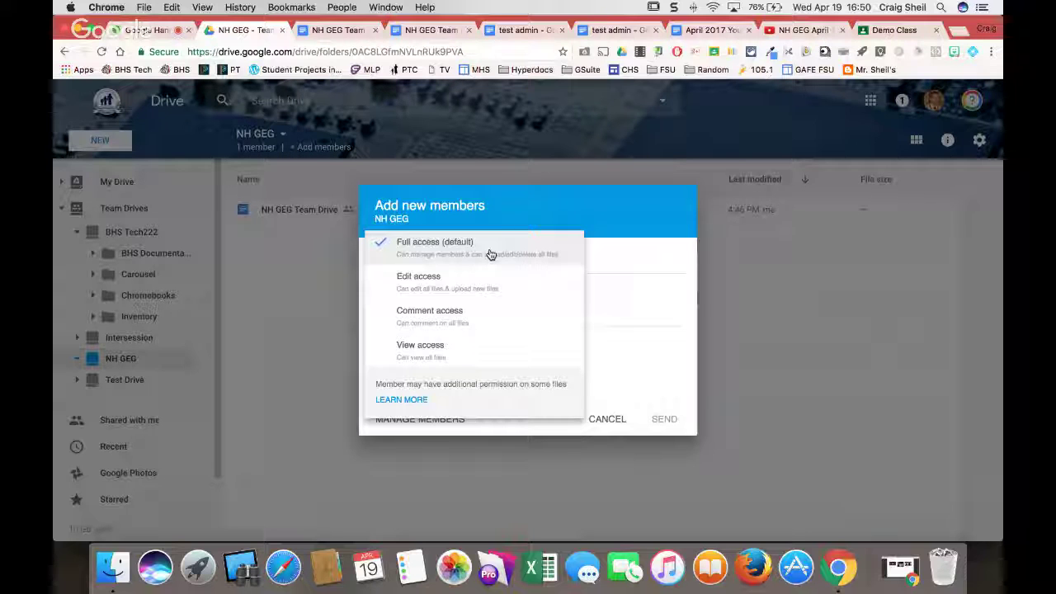
click(620, 419)
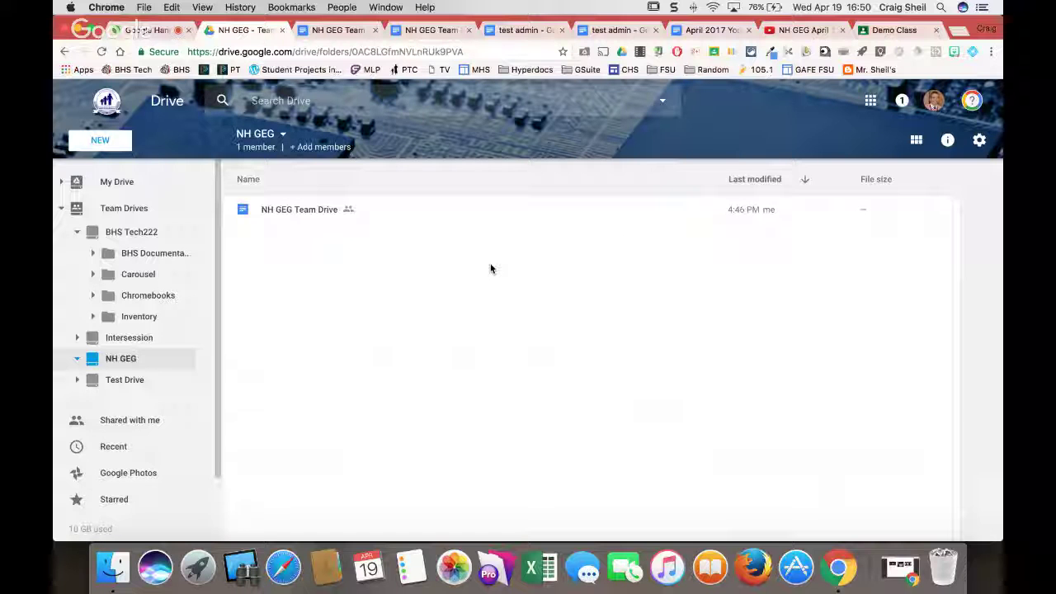
- Start a Demo Class assignment, view Team Drives in its Drive attachment picker, then return to the doc
click(919, 33)
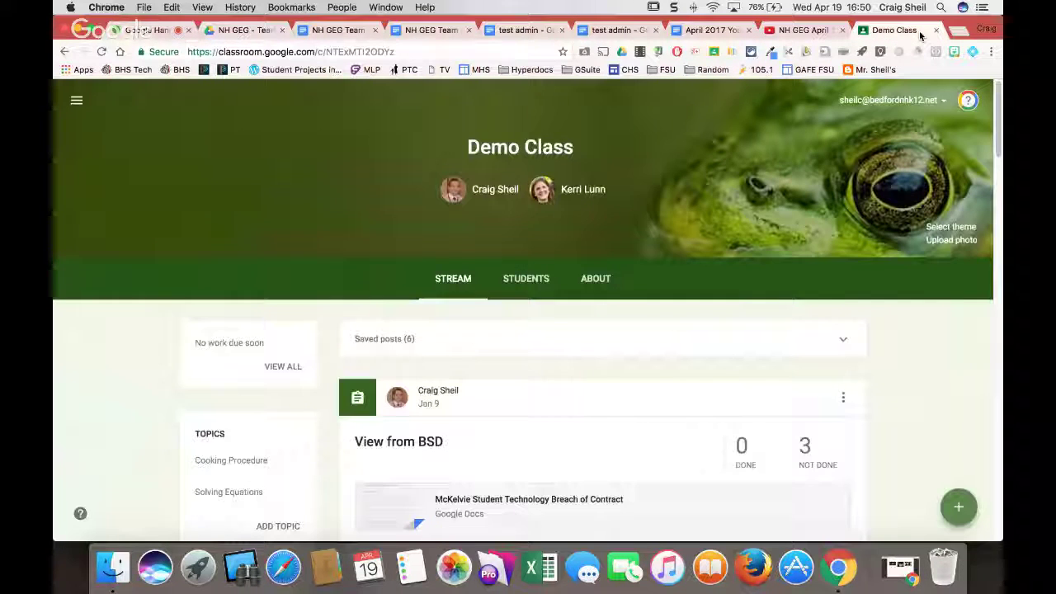
mouse_move(958, 505)
click(958, 410)
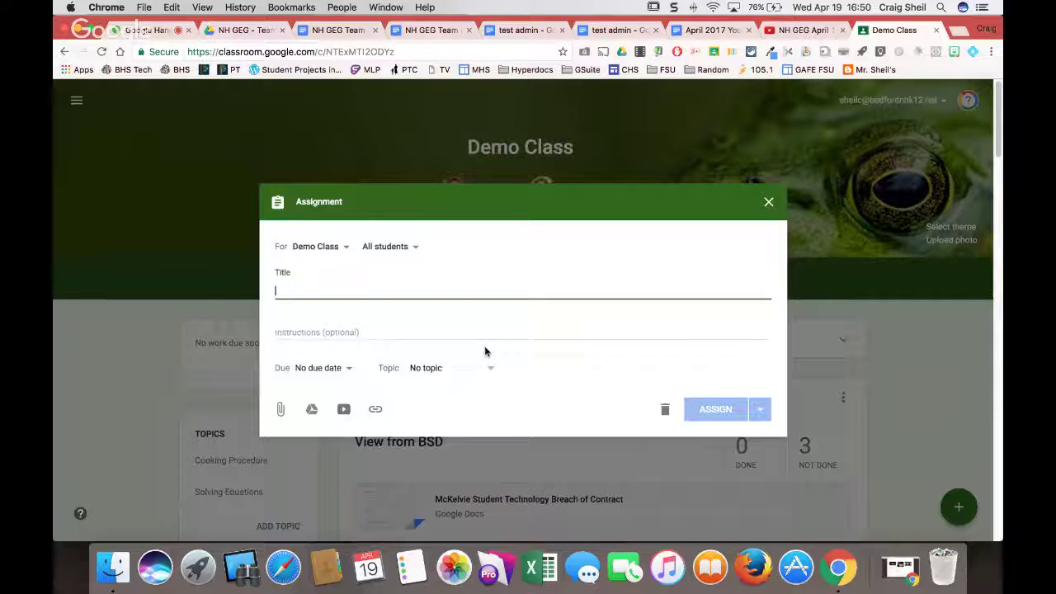
click(310, 408)
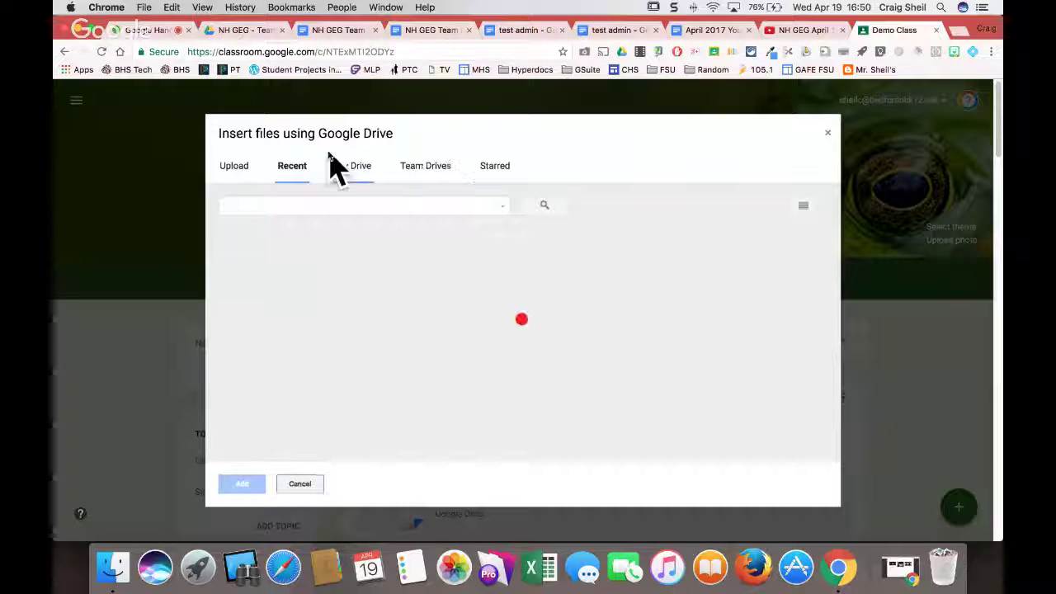
click(420, 169)
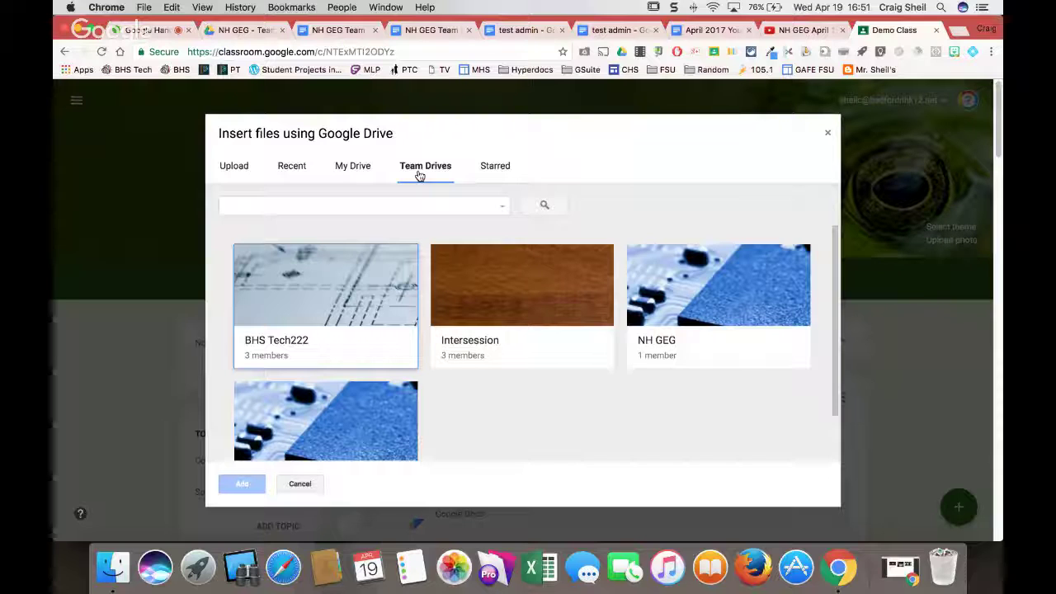
click(339, 30)
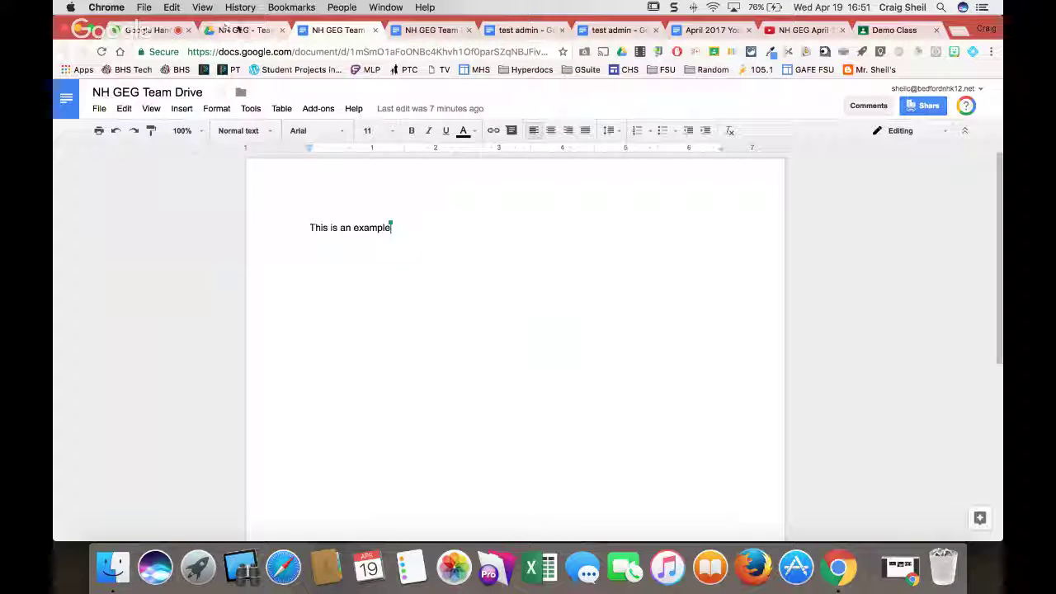
- Open the NH GEG Team Drive doc from the NH GEG team drive and start making a copy
click(237, 31)
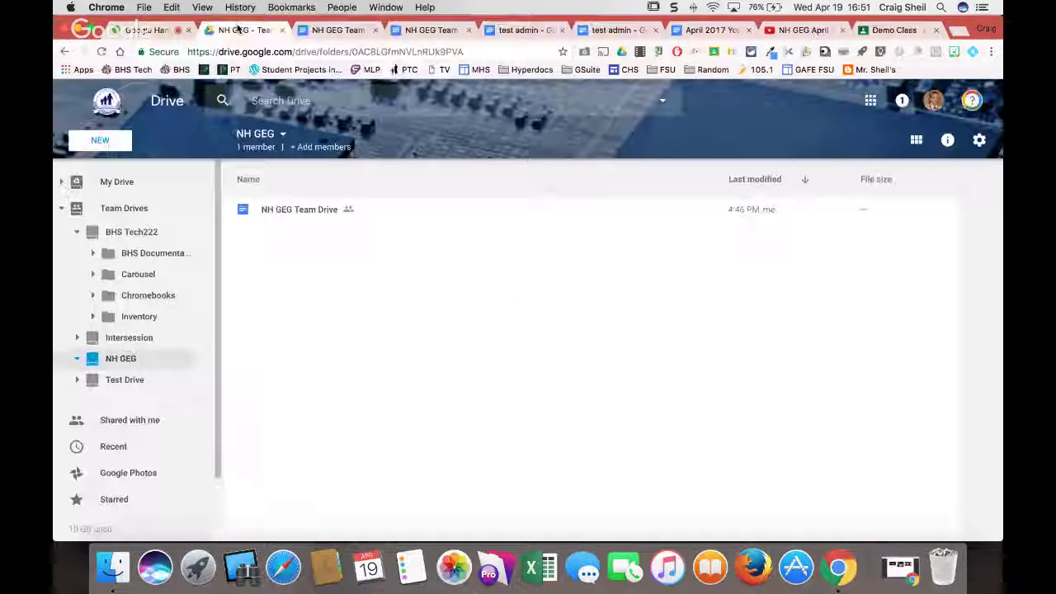
double_click(285, 210)
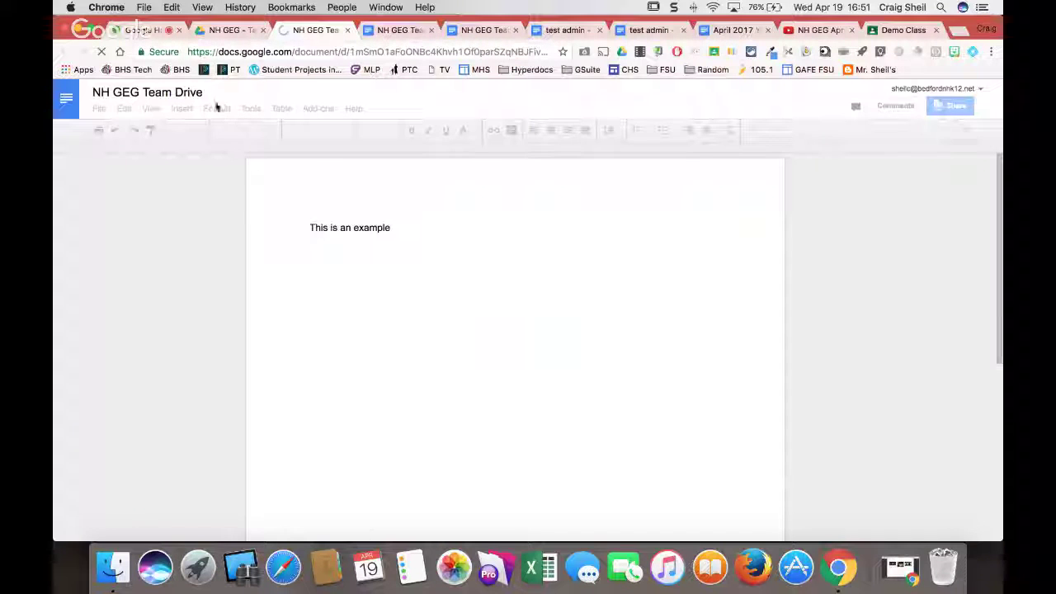
click(99, 108)
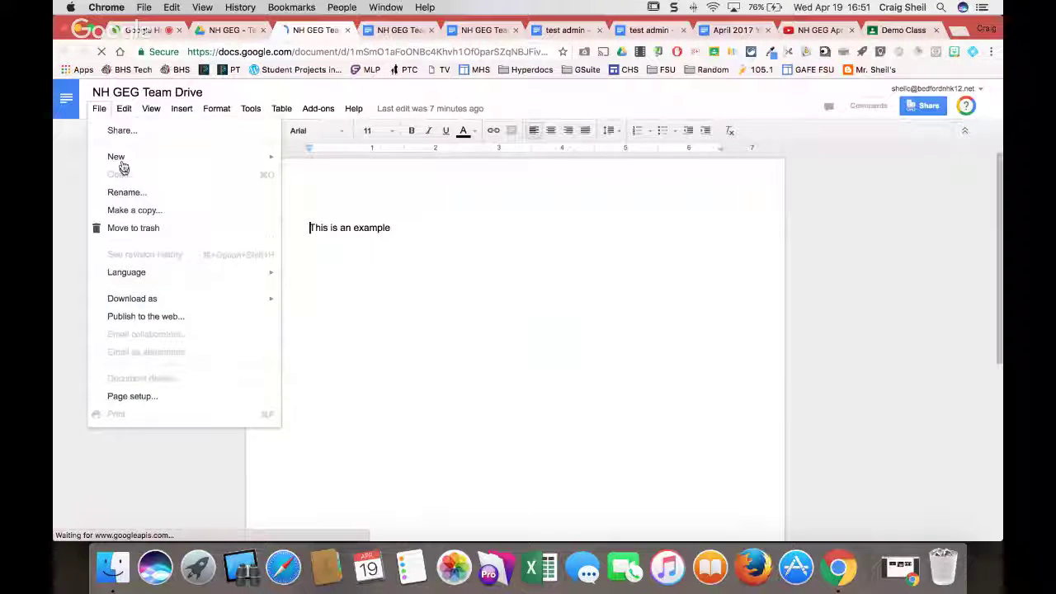
click(145, 211)
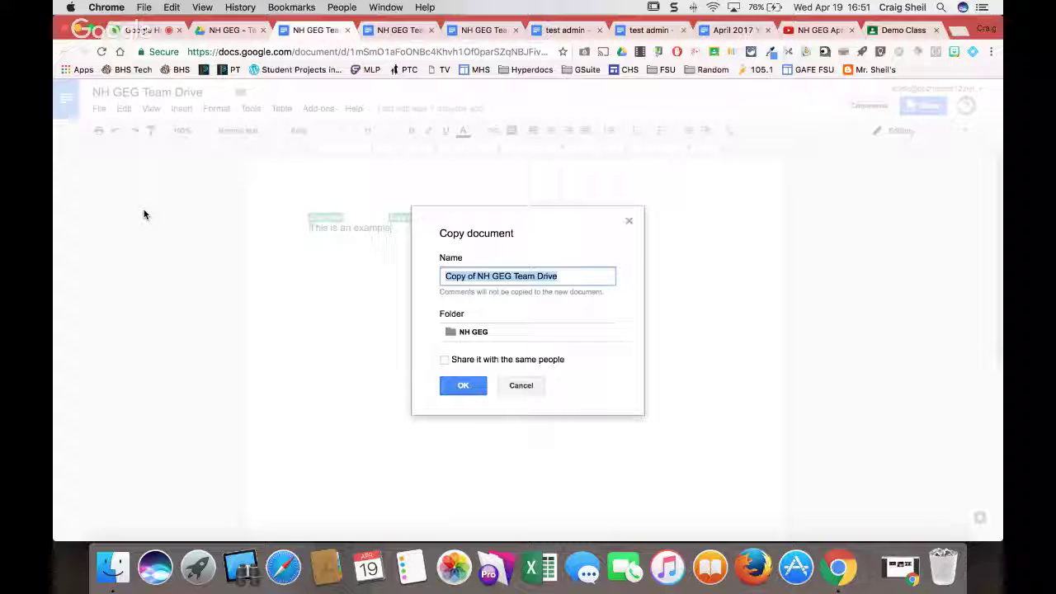
- Browse the copy's folder picker up to top-level Drive locations, keep NH GEG, and return to the Hangouts call
click(467, 333)
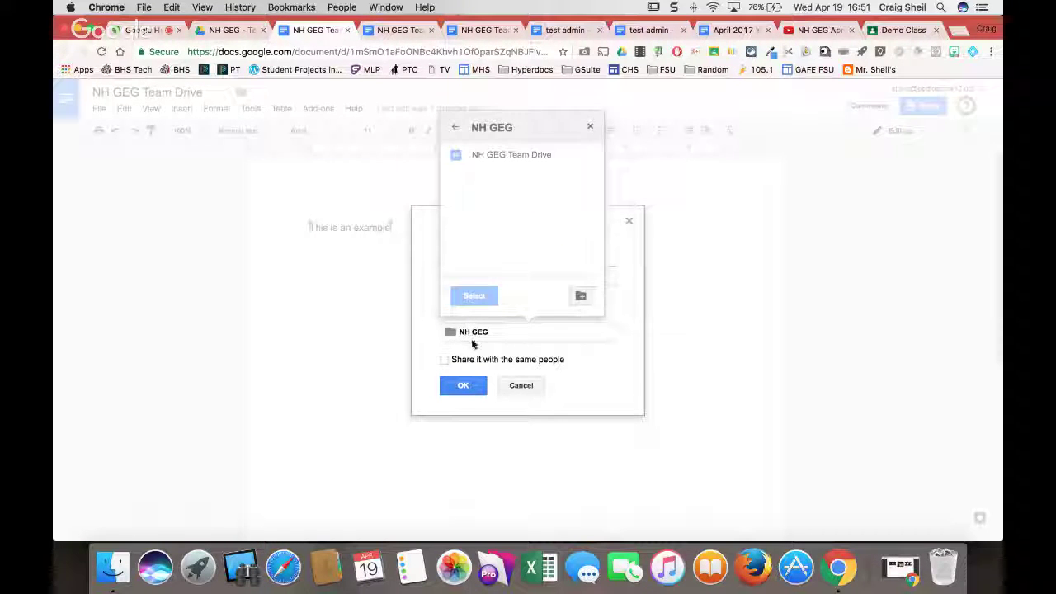
click(455, 128)
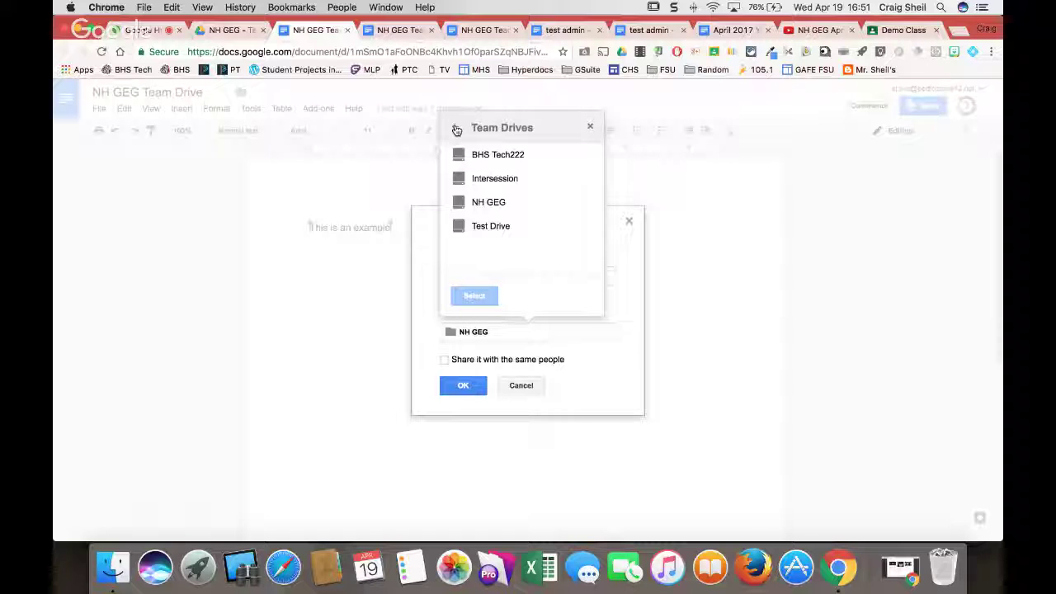
click(456, 129)
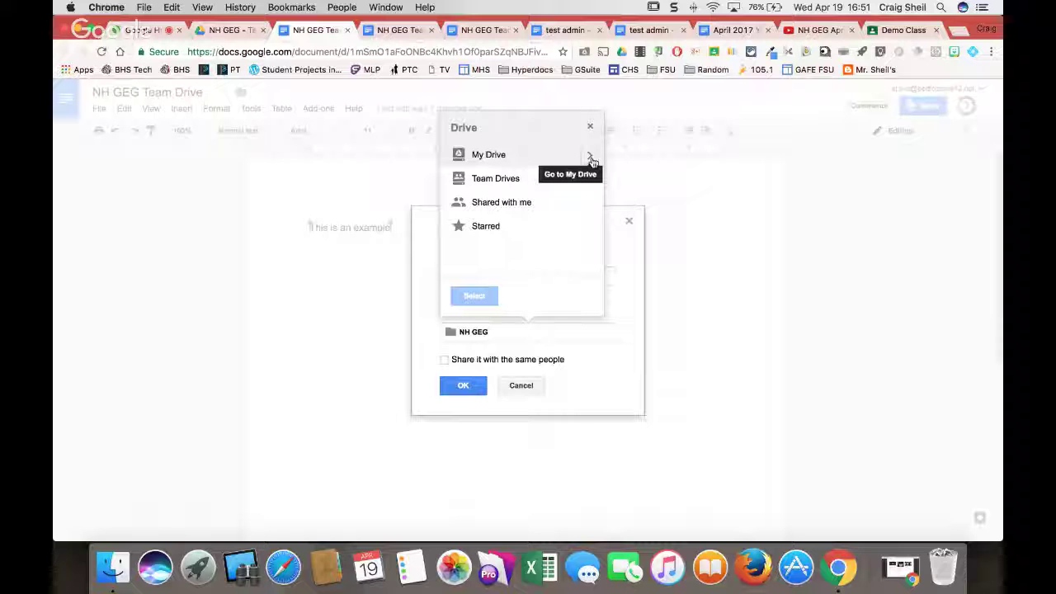
click(589, 127)
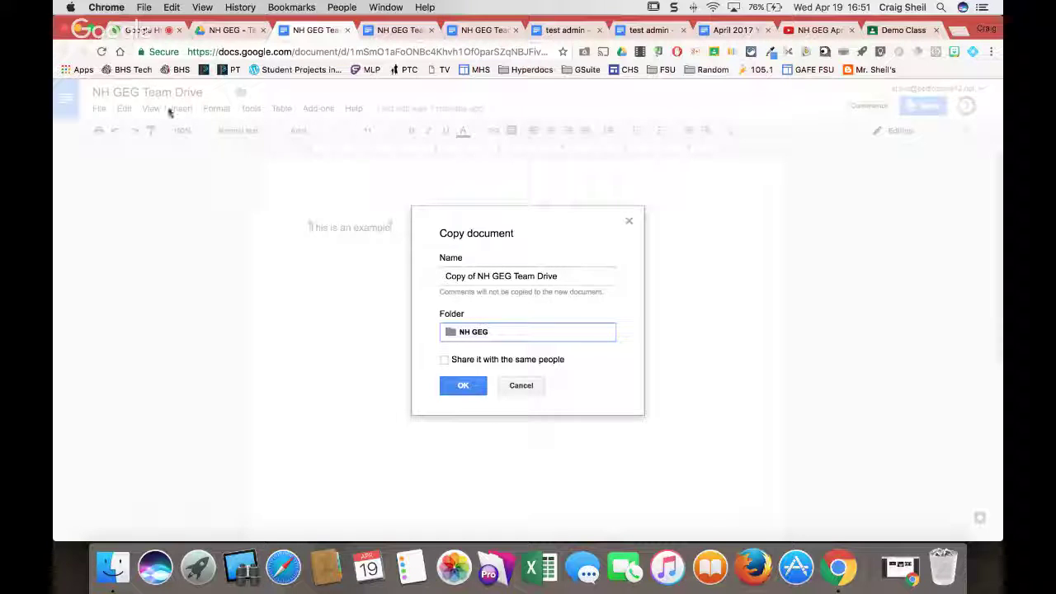
click(144, 32)
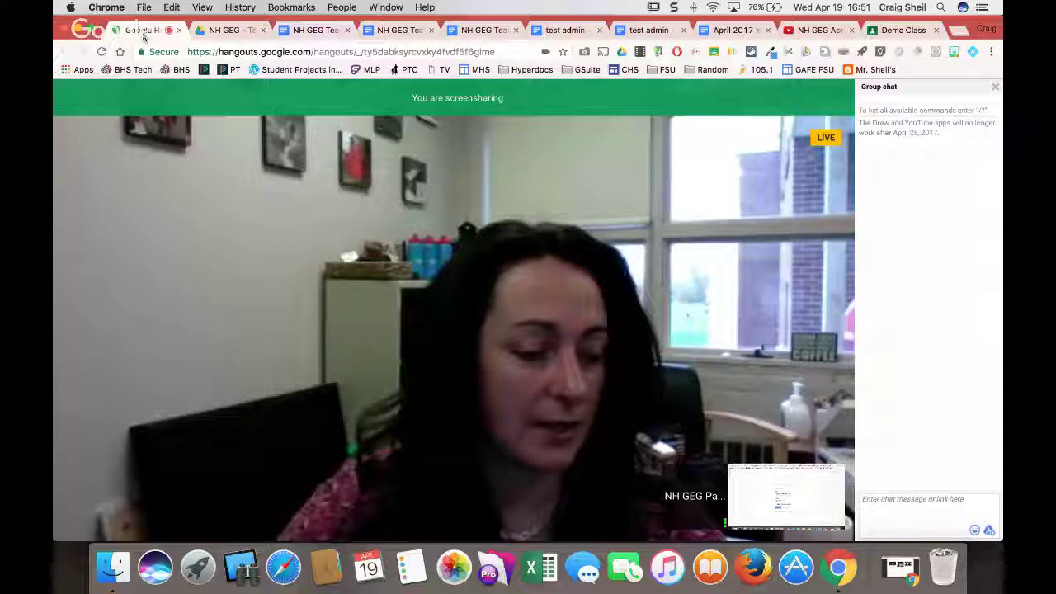
mouse_move(344, 256)
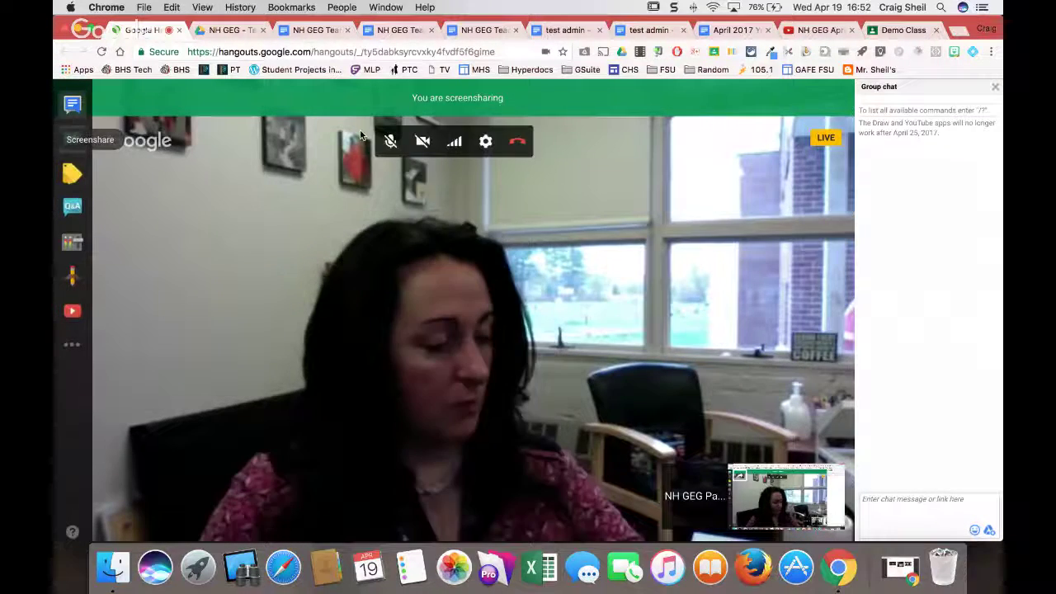